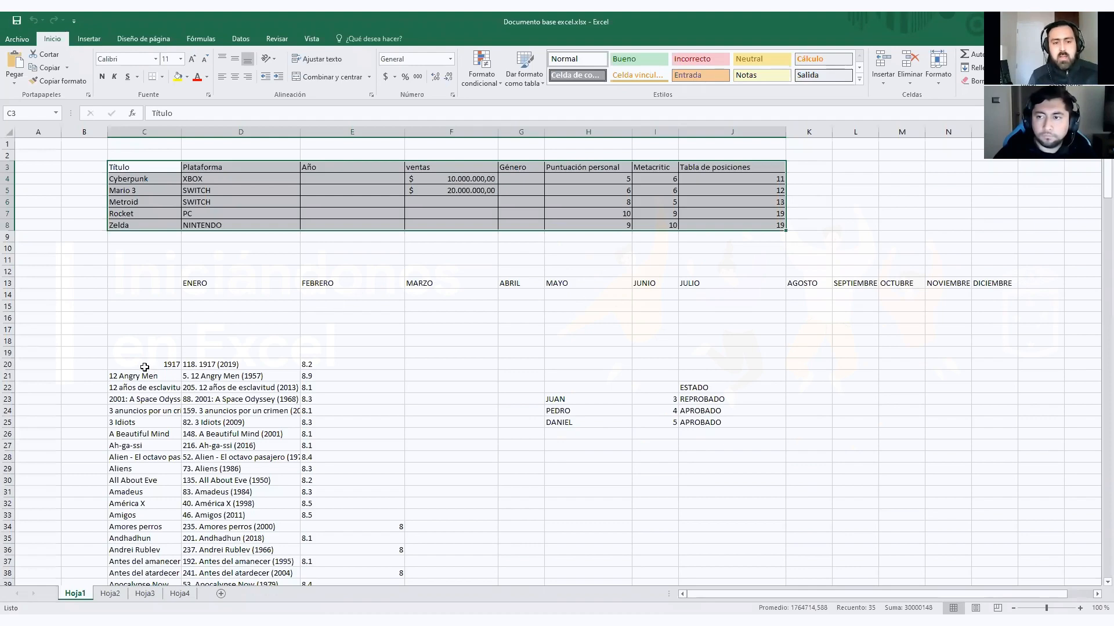
Step: Delete the whole three-column movie list starting at C20 on Hoja1
{"action": "left_click_drag", "start_coordinate": [145, 366], "coordinate": [371, 571]}
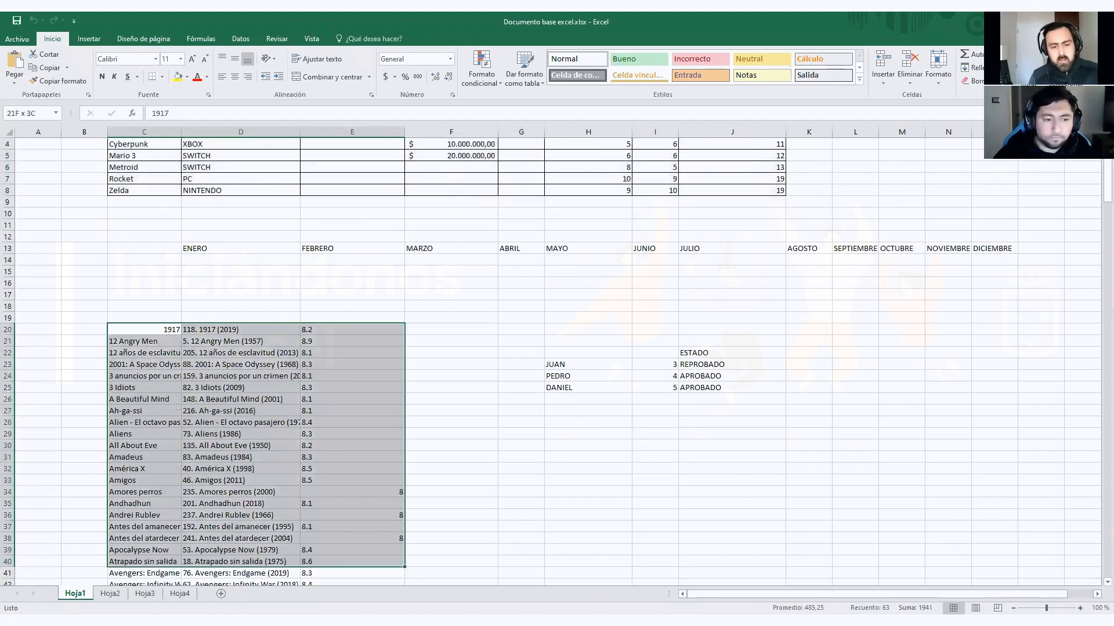
{"action": "key", "text": "ctrl+shift+Down"}
{"action": "key", "text": "Delete"}
{"action": "scroll", "coordinate": [248, 317], "scroll_direction": "up", "scroll_amount": 20}
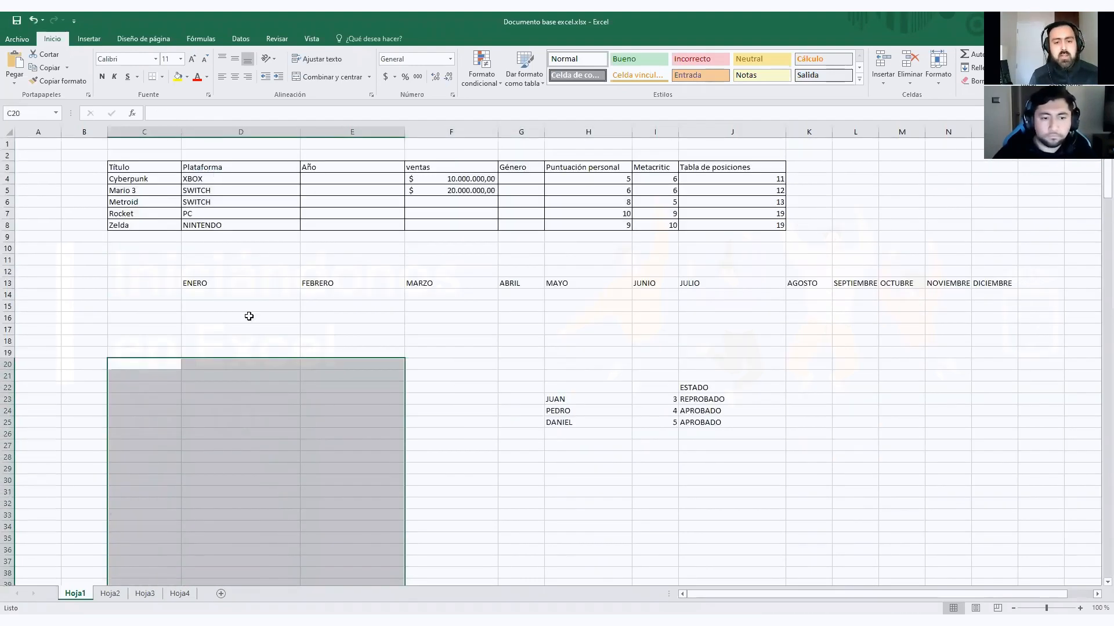
{"action": "left_click", "coordinate": [216, 391]}
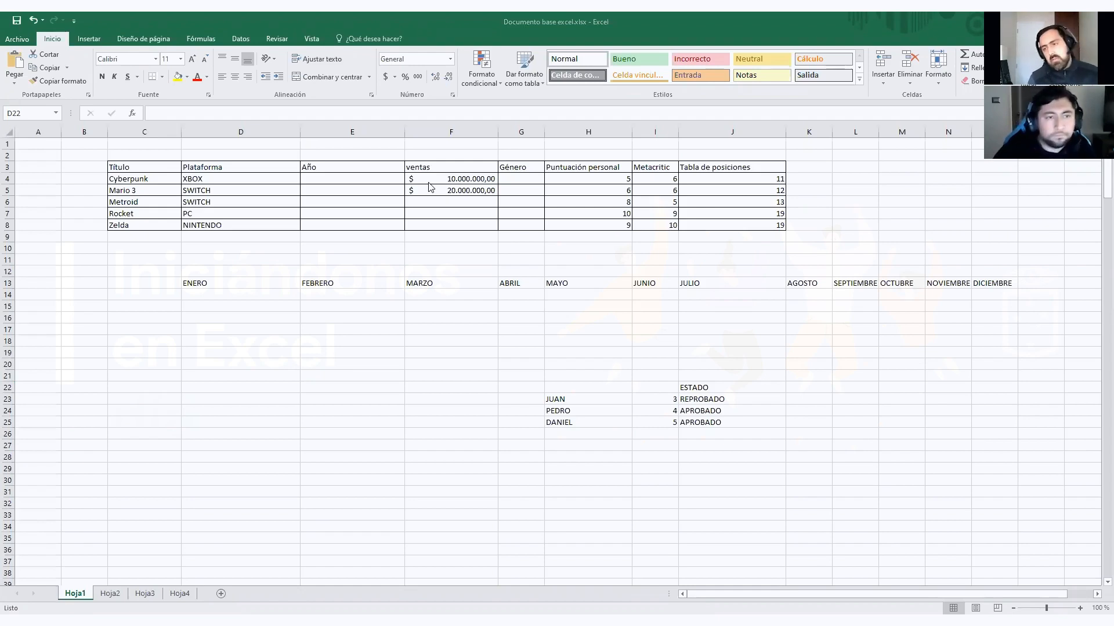
Step: Examine the sum formulas under Tabla de posiciones and the Puntuación personal and Metacritic cells they add for Cyberpunk
{"action": "left_click", "coordinate": [780, 179]}
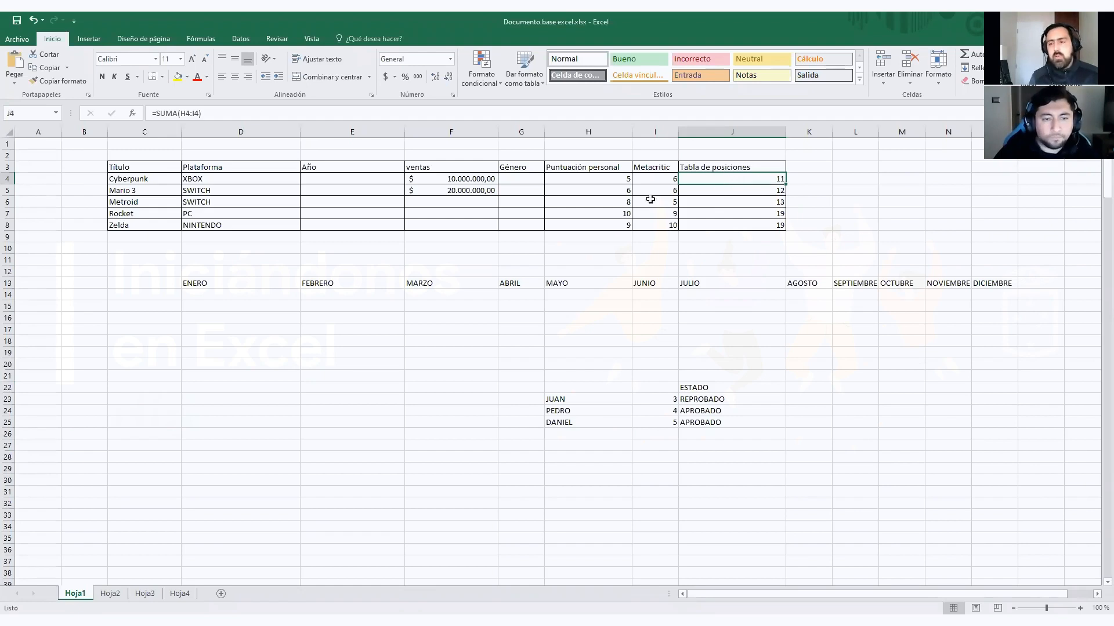
{"action": "left_click", "coordinate": [766, 191]}
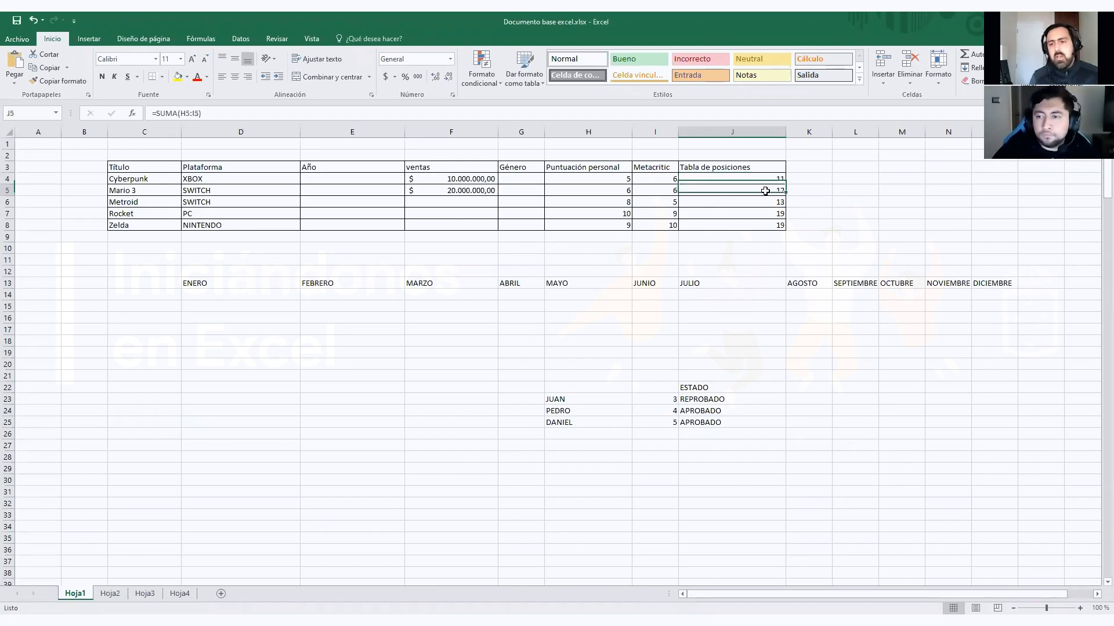
{"action": "left_click", "coordinate": [763, 176]}
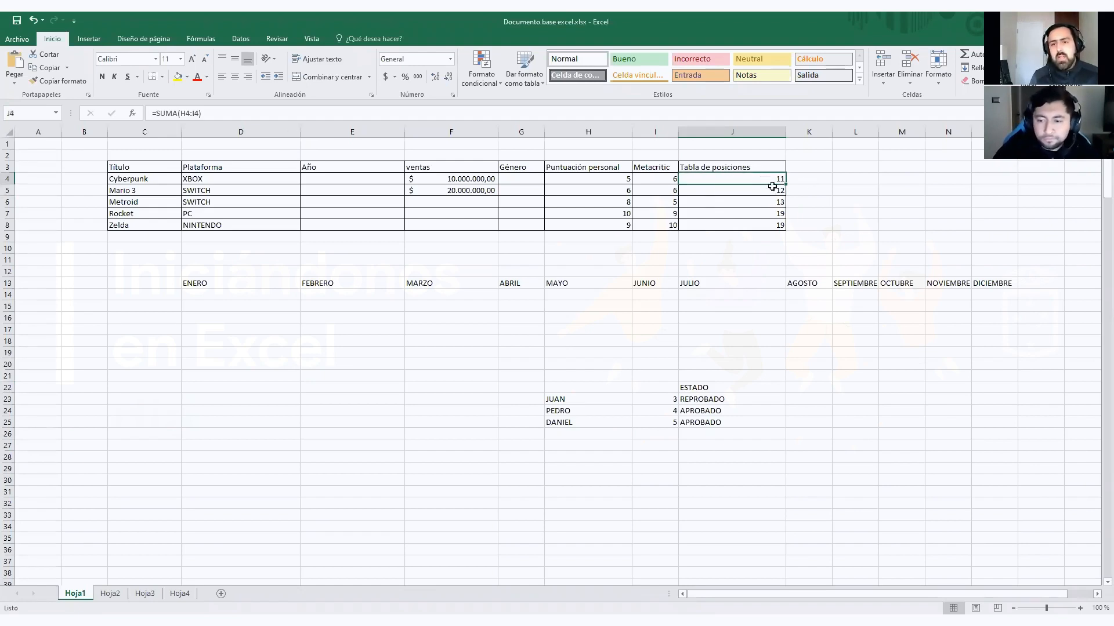
{"action": "left_click", "coordinate": [591, 179]}
{"action": "left_click", "coordinate": [664, 179]}
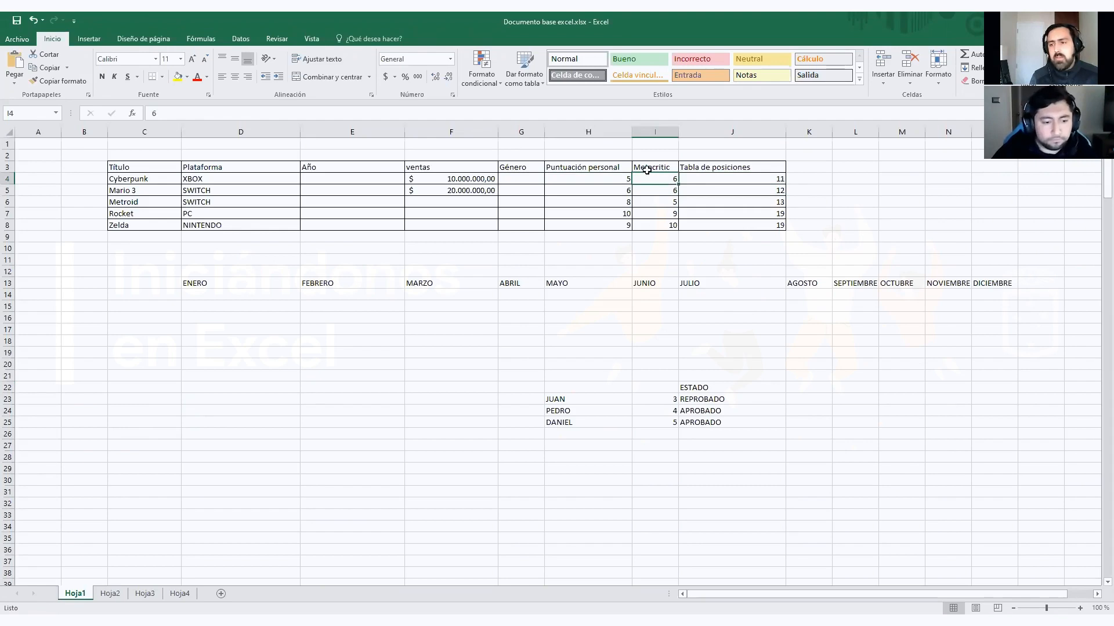
{"action": "left_click", "coordinate": [744, 179]}
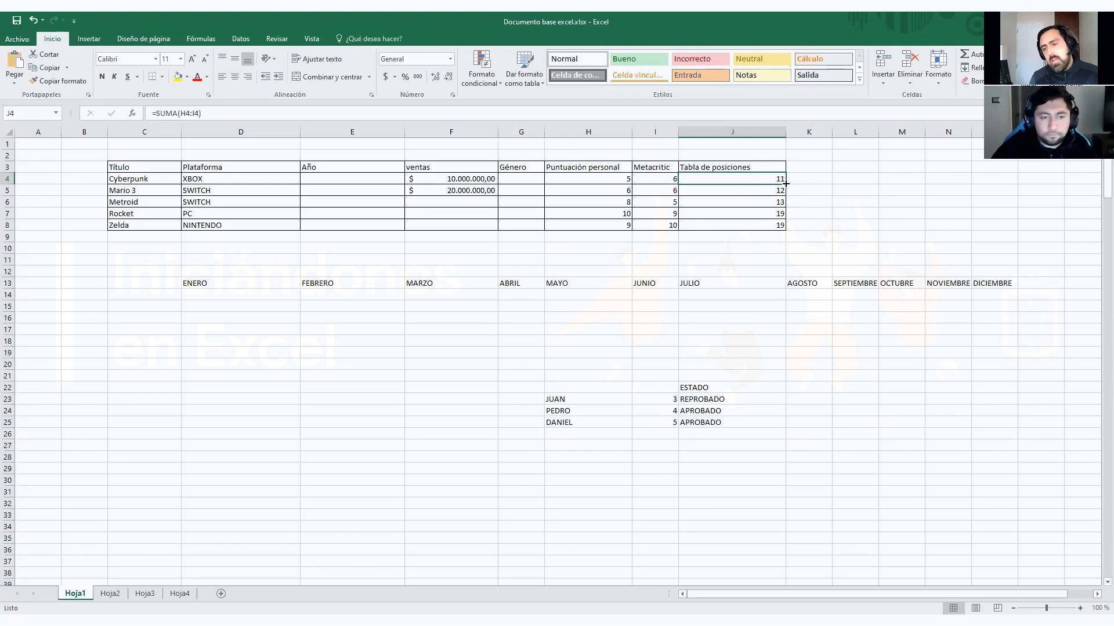
{"action": "left_click_drag", "start_coordinate": [786, 184], "coordinate": [784, 234]}
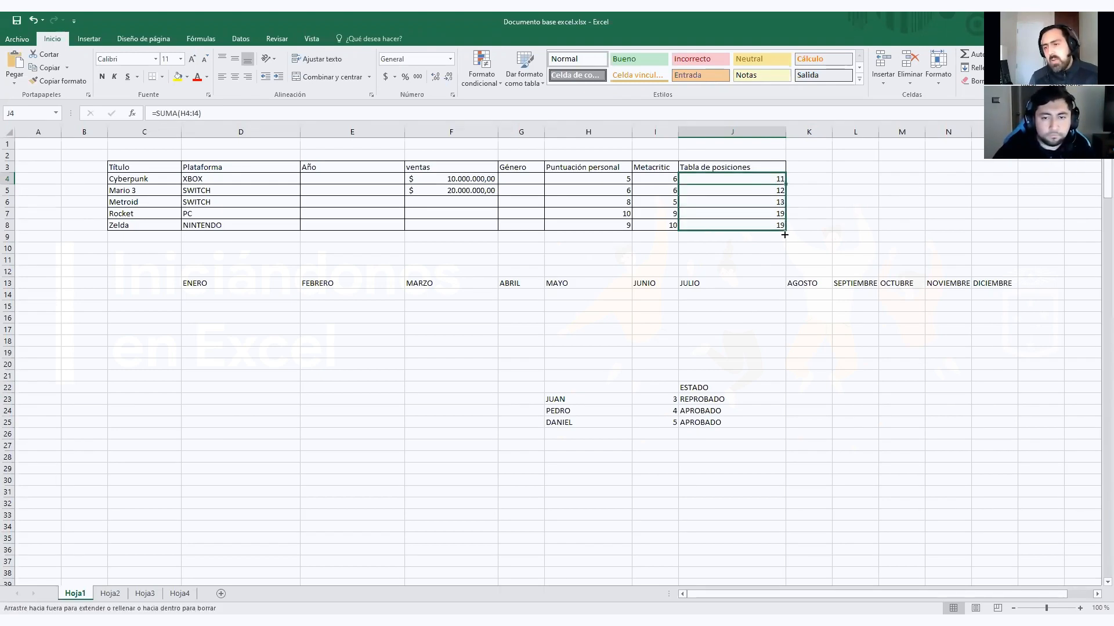
{"action": "left_click_drag", "start_coordinate": [785, 235], "coordinate": [781, 179]}
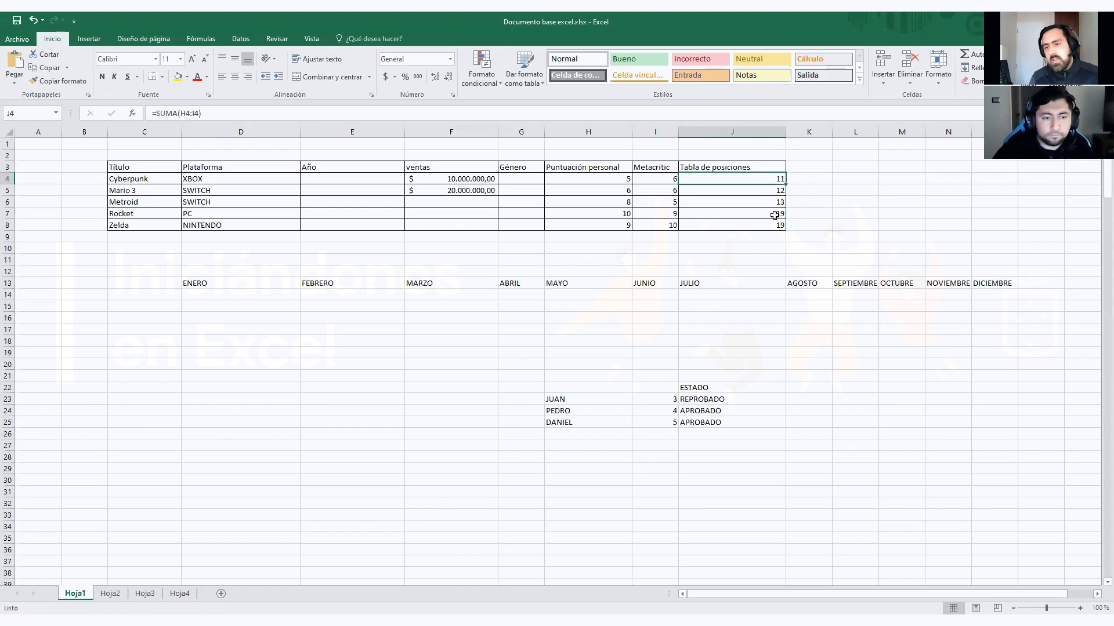
Step: Clear the totals in J5:J8 and refill them by extending the J4 sum formula down to row 8
{"action": "left_click", "coordinate": [731, 241]}
{"action": "left_click_drag", "start_coordinate": [771, 190], "coordinate": [768, 224]}
{"action": "key", "text": "Delete"}
{"action": "left_click", "coordinate": [768, 224]}
{"action": "left_click", "coordinate": [774, 179]}
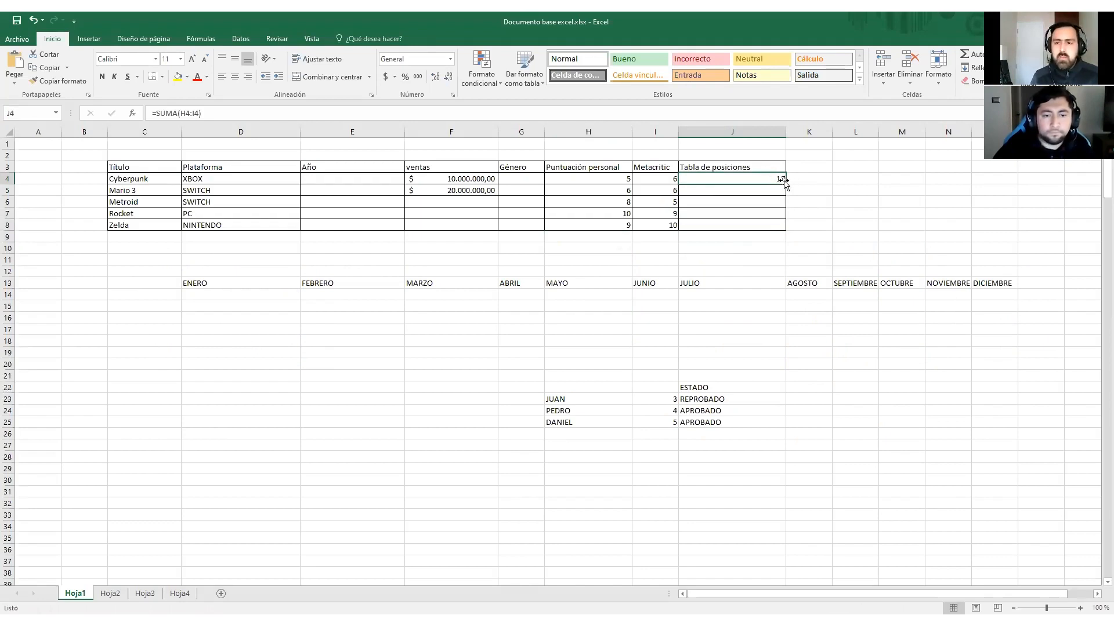
{"action": "left_click_drag", "start_coordinate": [784, 185], "coordinate": [785, 231]}
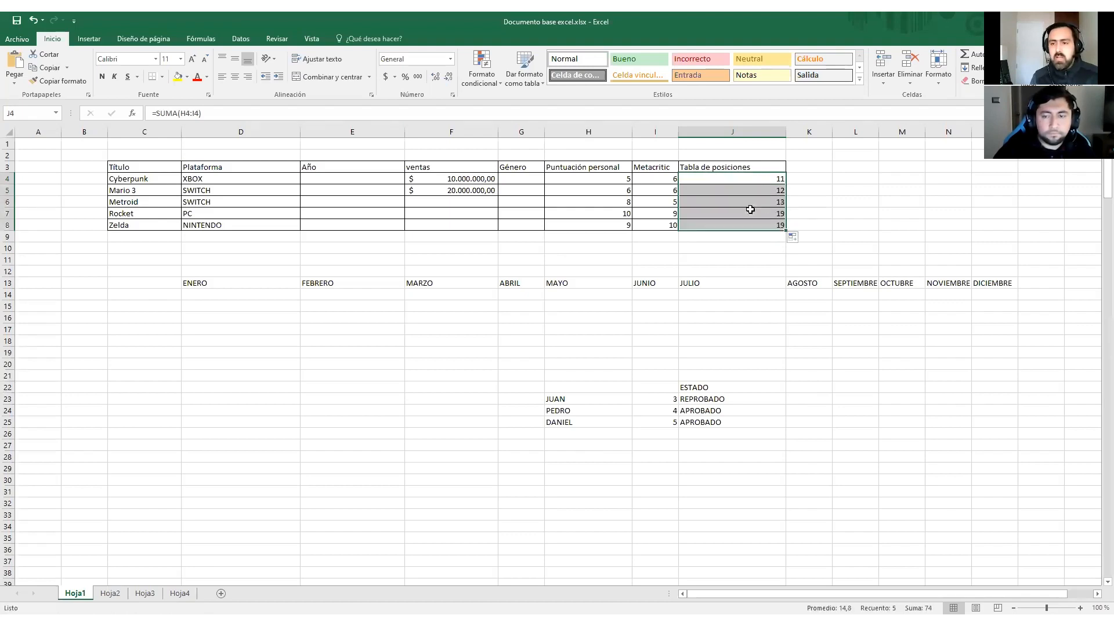
Step: Check the Puntuación personal and Metacritic score pairs in rows 5 to 8 against the filled totals
{"action": "left_click_drag", "start_coordinate": [595, 190], "coordinate": [647, 192]}
{"action": "left_click_drag", "start_coordinate": [579, 207], "coordinate": [645, 206]}
{"action": "left_click_drag", "start_coordinate": [597, 214], "coordinate": [656, 226]}
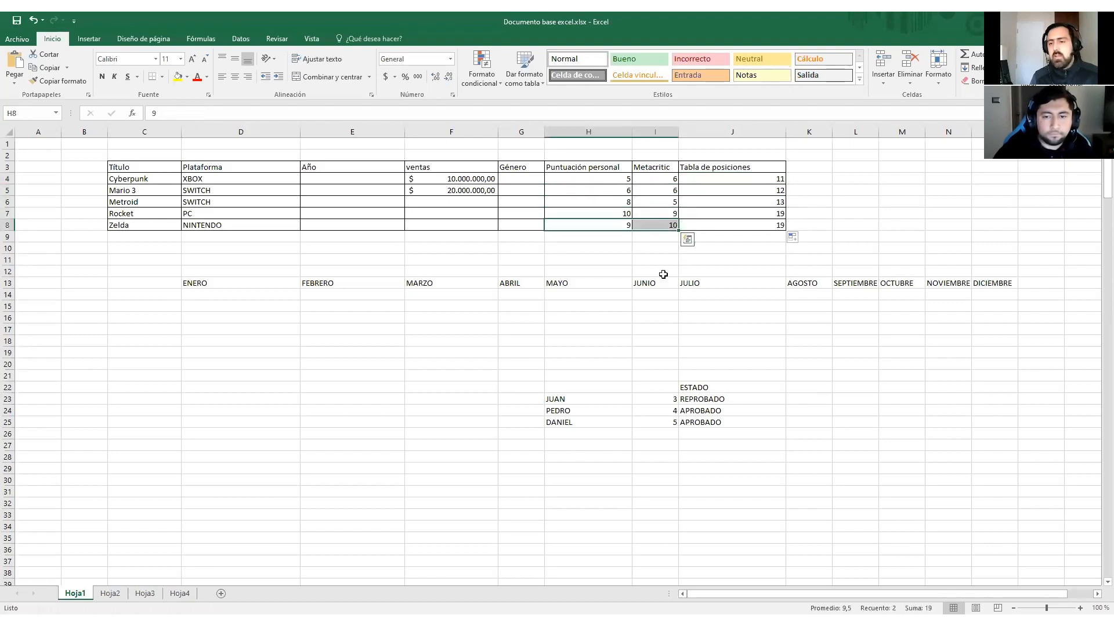
{"action": "left_click", "coordinate": [809, 145]}
{"action": "left_click", "coordinate": [819, 169]}
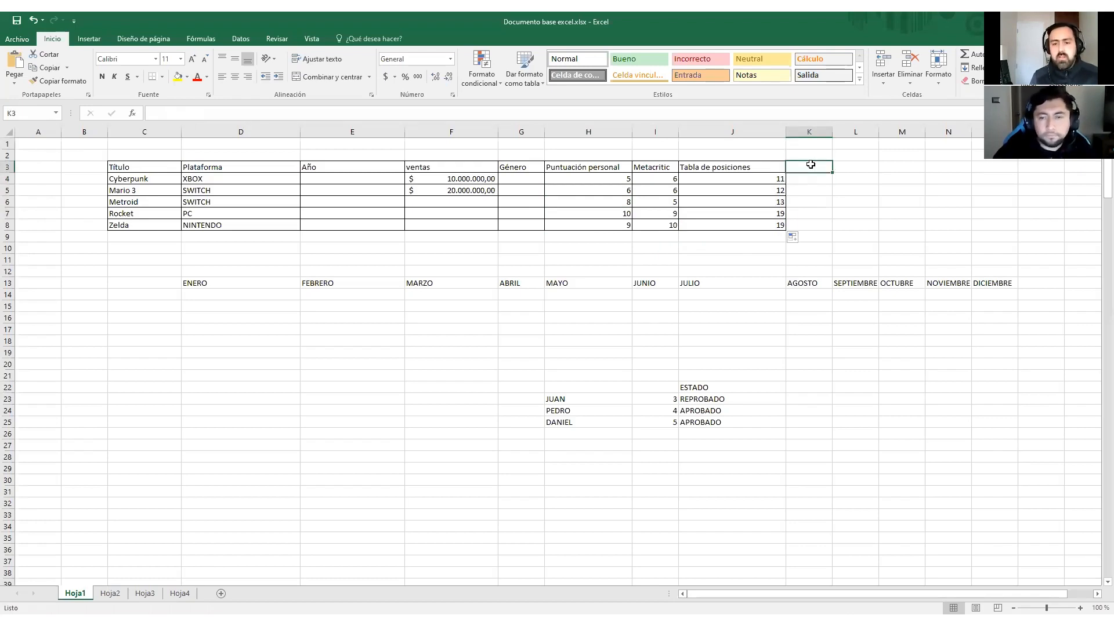
{"action": "left_click", "coordinate": [819, 175]}
{"action": "left_click", "coordinate": [818, 167]}
{"action": "left_click", "coordinate": [816, 179]}
{"action": "left_click", "coordinate": [816, 166]}
{"action": "left_click", "coordinate": [817, 178]}
{"action": "left_click", "coordinate": [823, 166]}
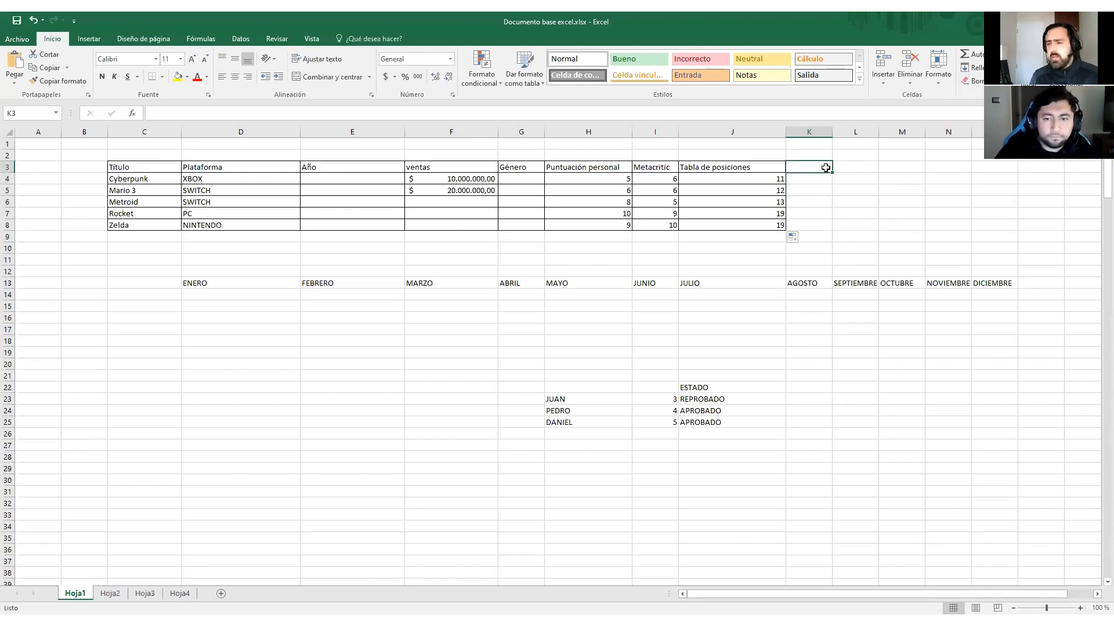
{"action": "mouse_move", "coordinate": [820, 175]}
{"action": "left_mouse_down"}
{"action": "mouse_move", "coordinate": [821, 224]}
{"action": "mouse_move", "coordinate": [826, 170]}
{"action": "mouse_move", "coordinate": [819, 178]}
{"action": "left_mouse_up"}
{"action": "left_click", "coordinate": [487, 179]}
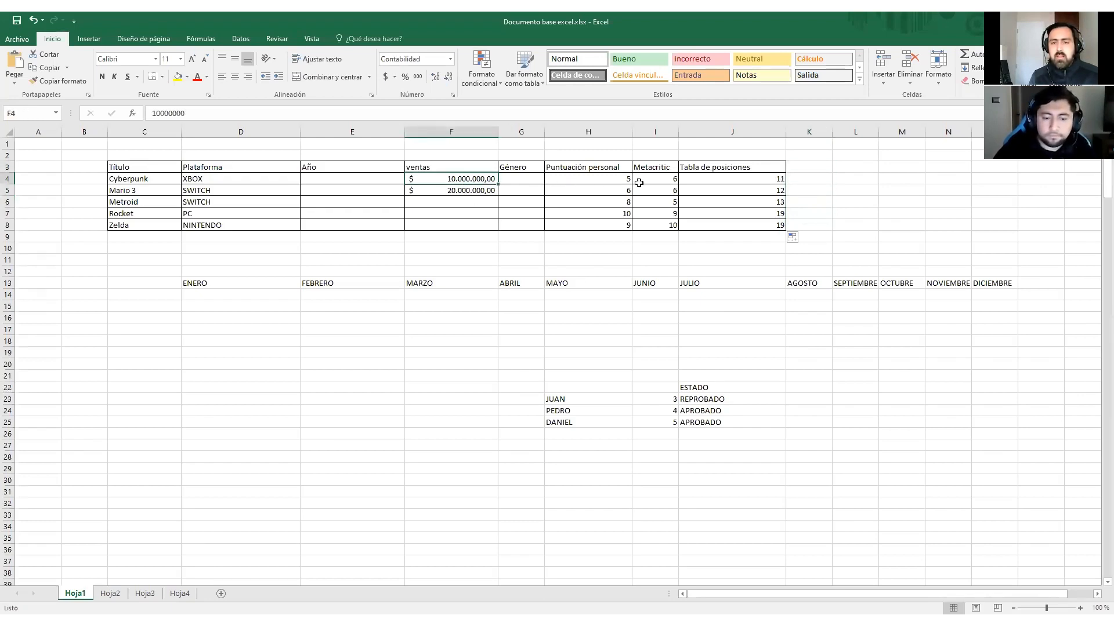
{"action": "left_click", "coordinate": [601, 180]}
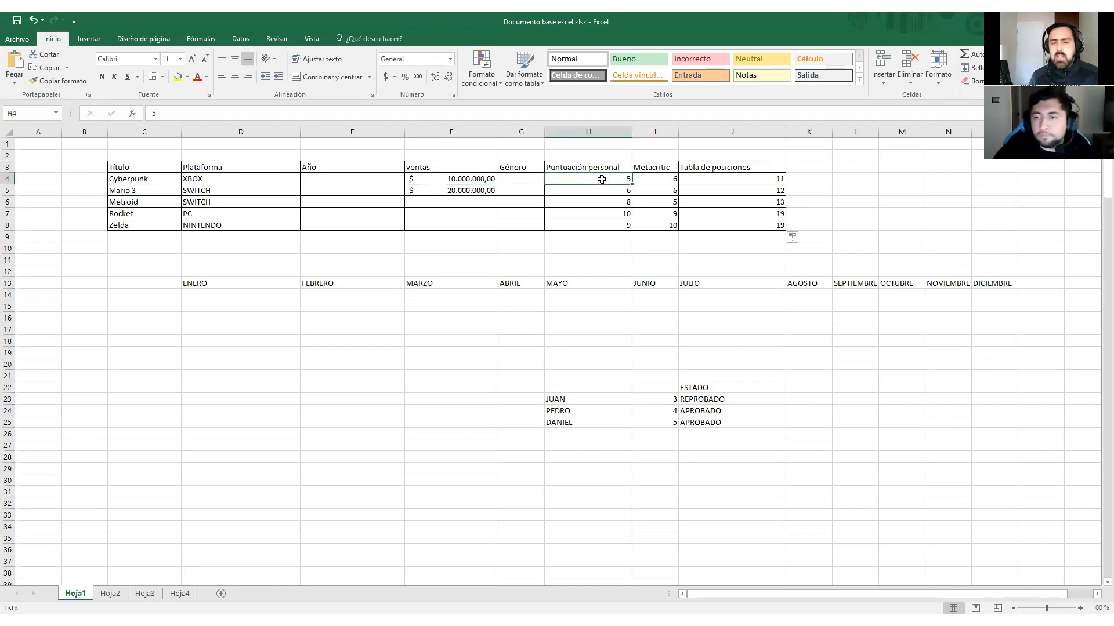
{"action": "left_click", "coordinate": [640, 175]}
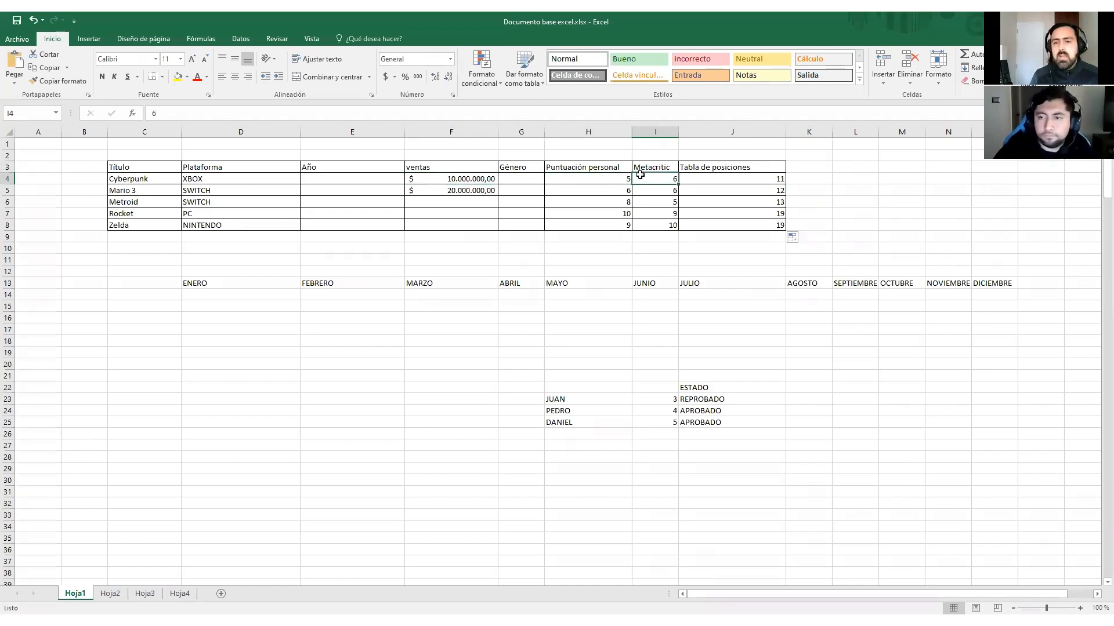
{"action": "left_click", "coordinate": [820, 180]}
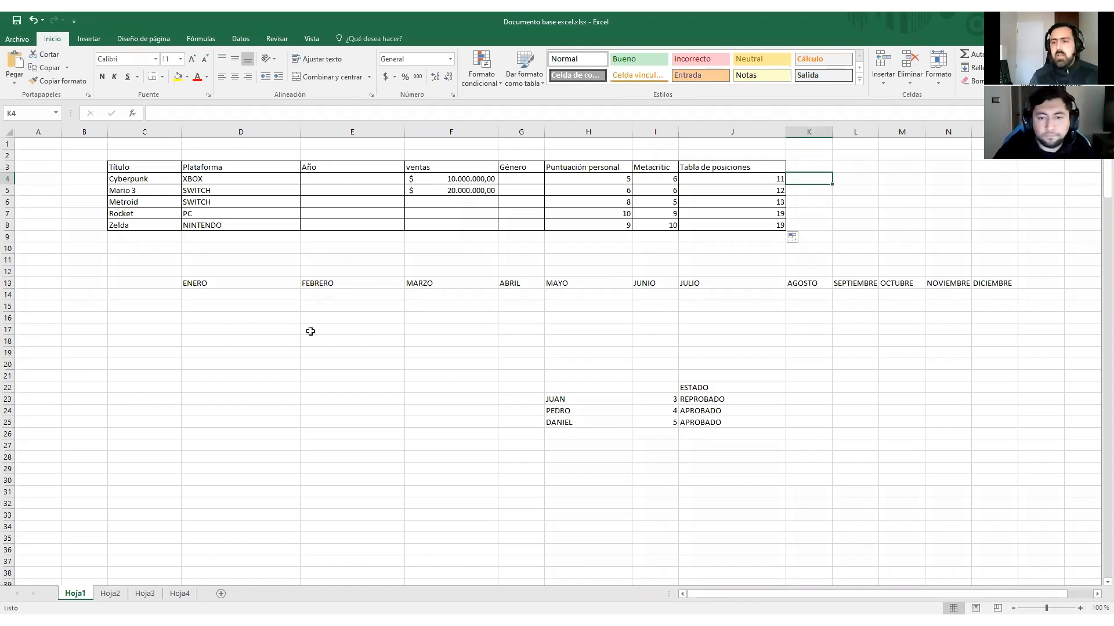
Step: Enter ENERO in D15 and autofill the month series across row 15 up to JULIO in J15
{"action": "left_click", "coordinate": [247, 285]}
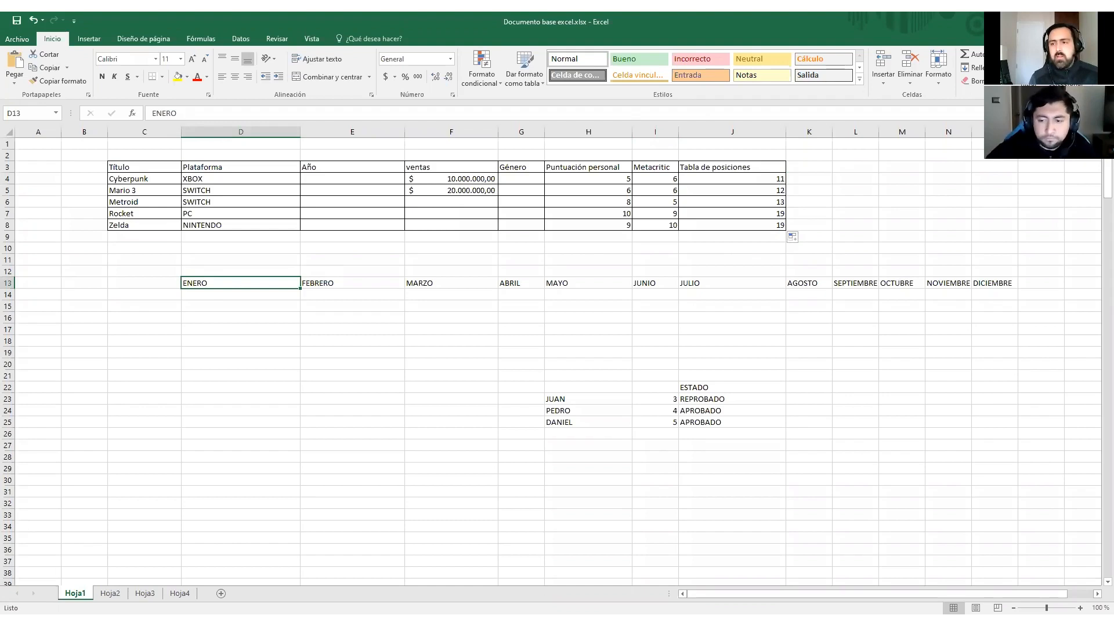
{"action": "left_click", "coordinate": [200, 307]}
{"action": "type", "text": "ENERO"}
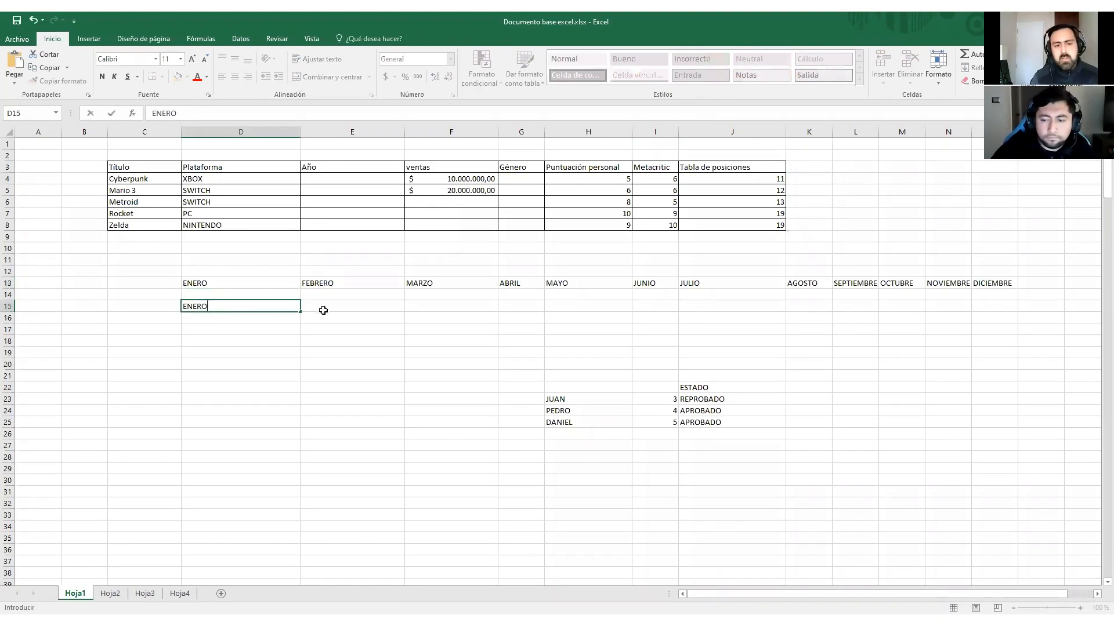
{"action": "left_click_drag", "start_coordinate": [300, 312], "coordinate": [355, 312]}
{"action": "left_click_drag", "start_coordinate": [448, 309], "coordinate": [459, 308]}
{"action": "left_click_drag", "start_coordinate": [746, 307], "coordinate": [746, 306]}
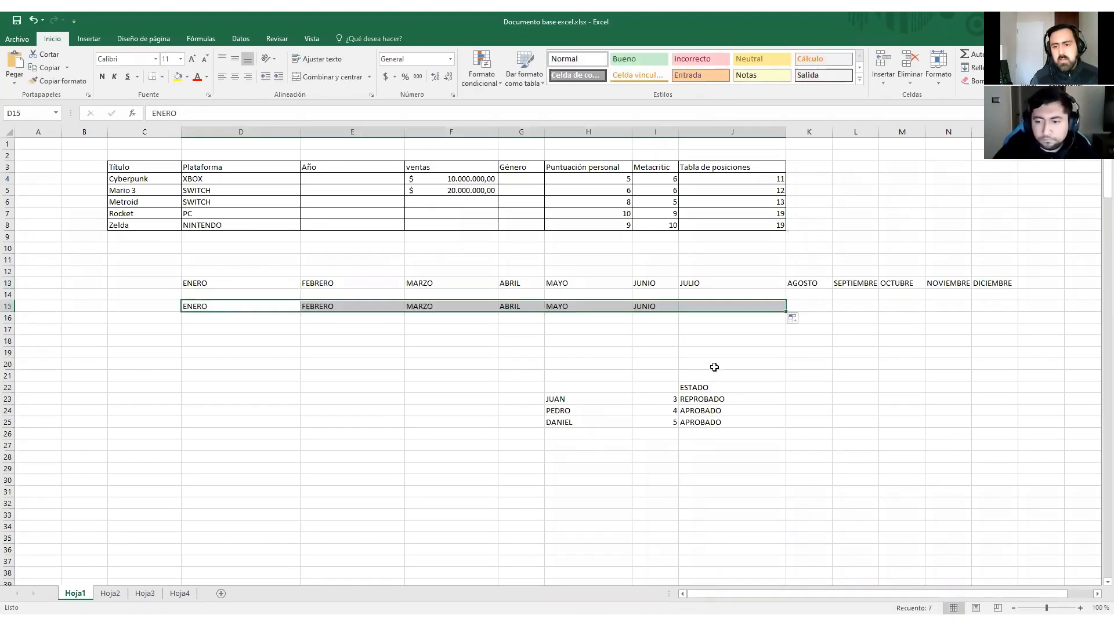
{"action": "left_click", "coordinate": [352, 353]}
Step: Enter the number sequence 1, 2, 3 in cells D17 to F17
{"action": "left_click", "coordinate": [215, 330]}
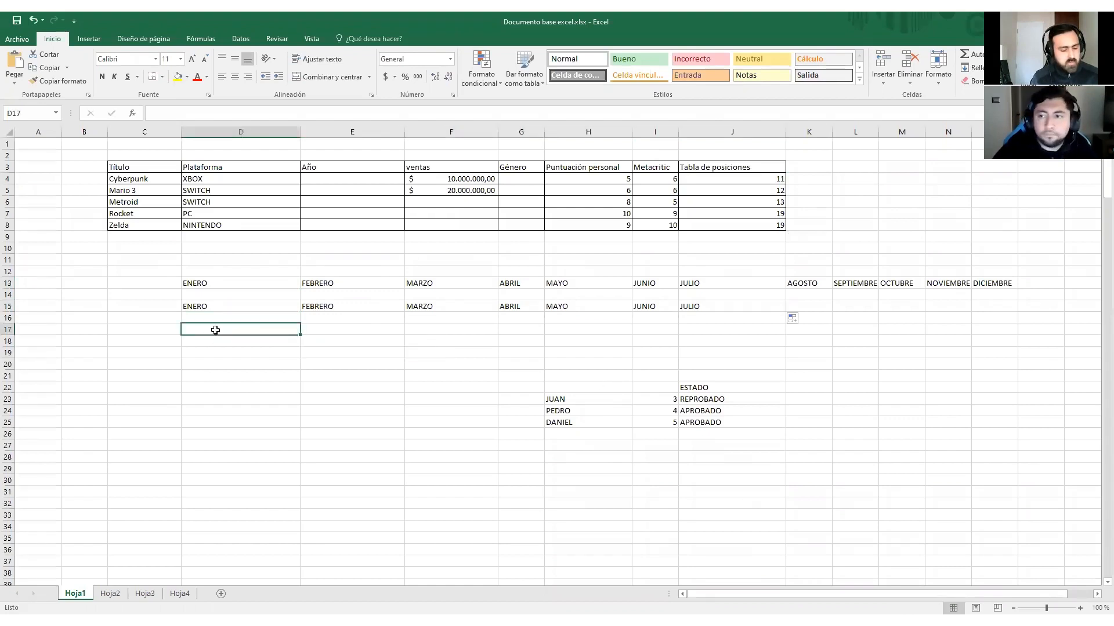
{"action": "type", "text": "1"}
{"action": "left_click", "coordinate": [334, 330]}
{"action": "type", "text": "2"}
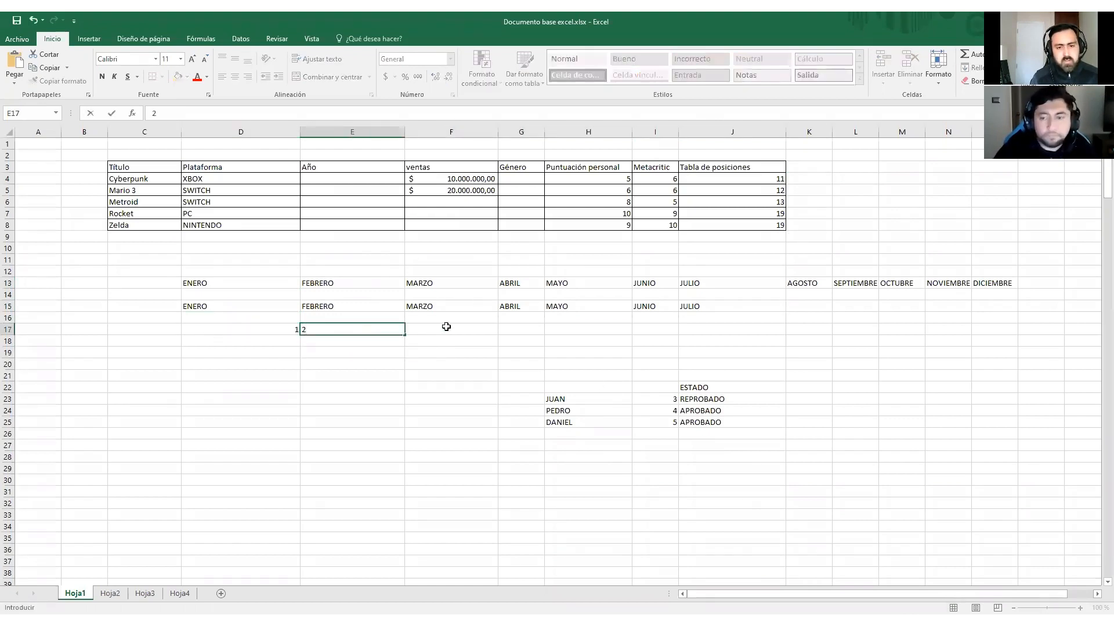
{"action": "key", "text": "Tab"}
{"action": "left_click", "coordinate": [328, 333]}
{"action": "left_click", "coordinate": [443, 333]}
{"action": "type", "text": "3"}
{"action": "left_click", "coordinate": [513, 329]}
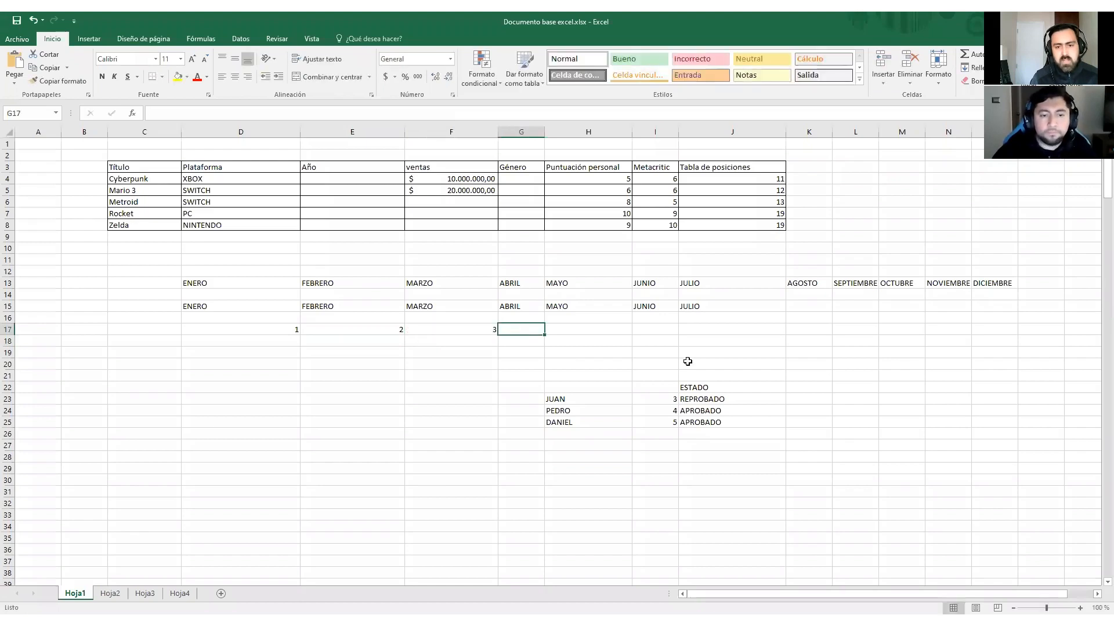
Step: Enter an odd-number sequence in row 18, with 1 in D18 and 3 in E18
{"action": "left_click", "coordinate": [269, 340]}
{"action": "type", "text": "1"}
{"action": "left_click", "coordinate": [366, 345]}
{"action": "type", "text": "2"}
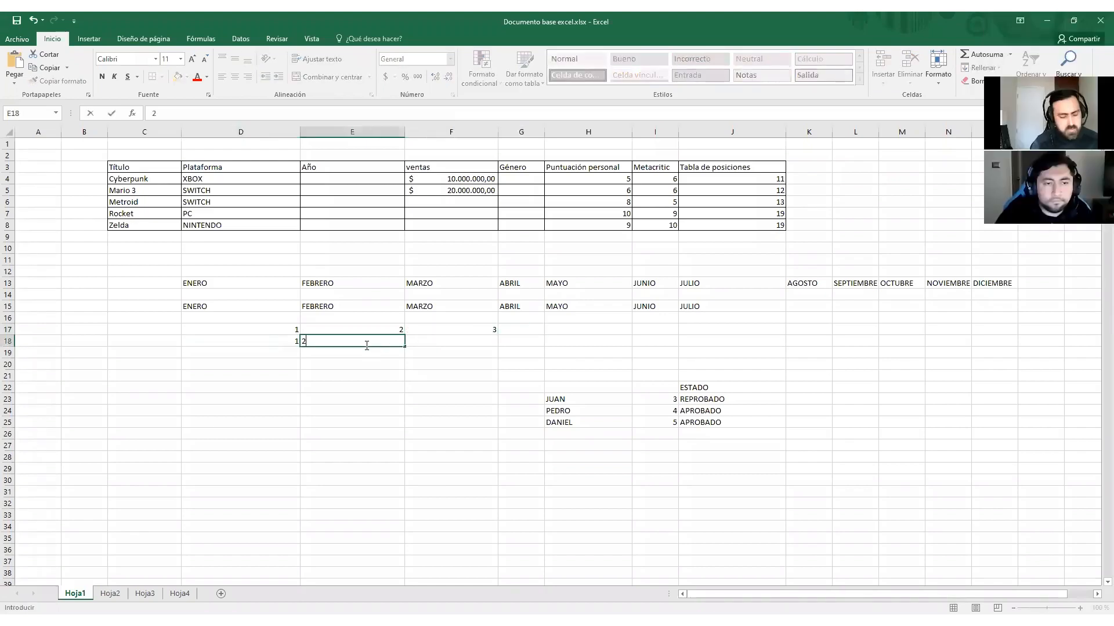
{"action": "key", "text": "BackSpace"}
{"action": "type", "text": "3"}
{"action": "left_click", "coordinate": [431, 341]}
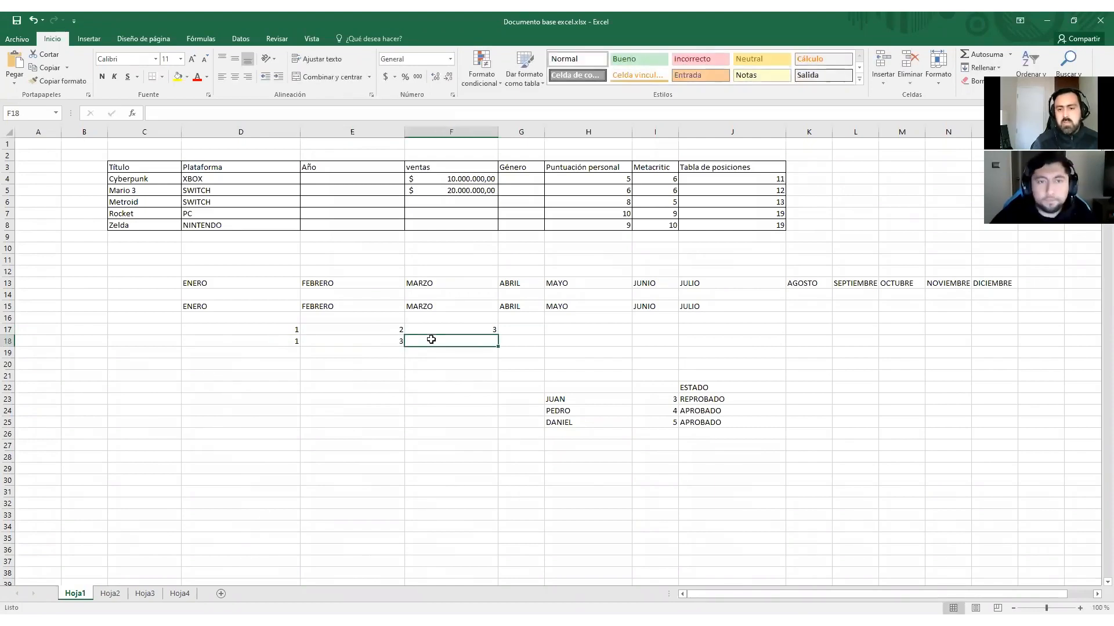
Step: Enter the French weekday names LUNDI in D19 and MARDI in E19
{"action": "scroll", "coordinate": [459, 354], "scroll_direction": "down", "scroll_amount": 1}
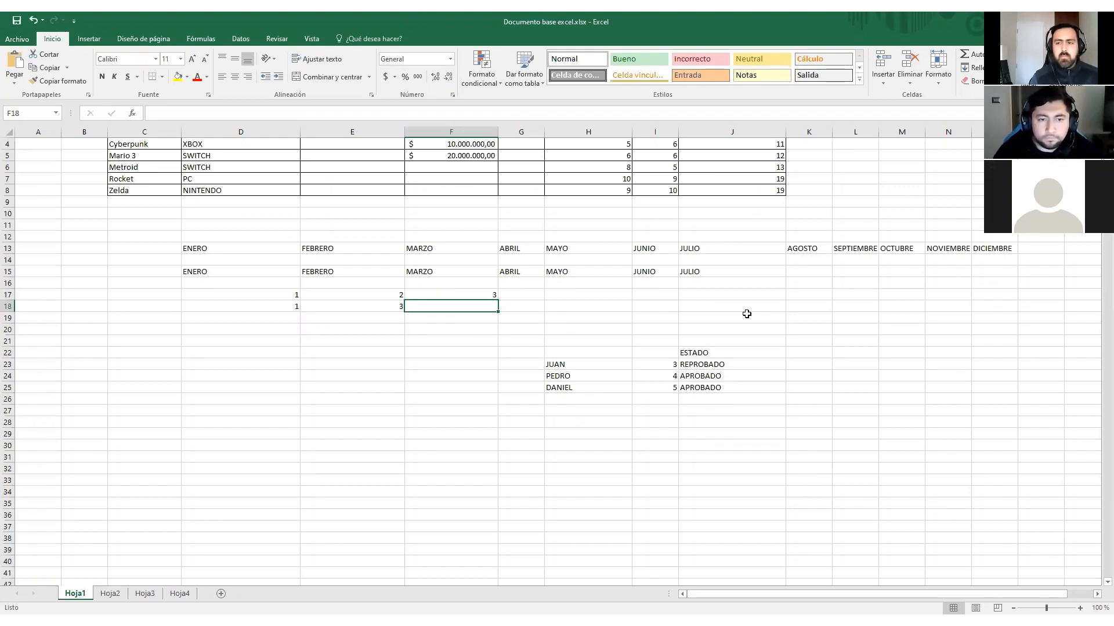
{"action": "left_click", "coordinate": [269, 321]}
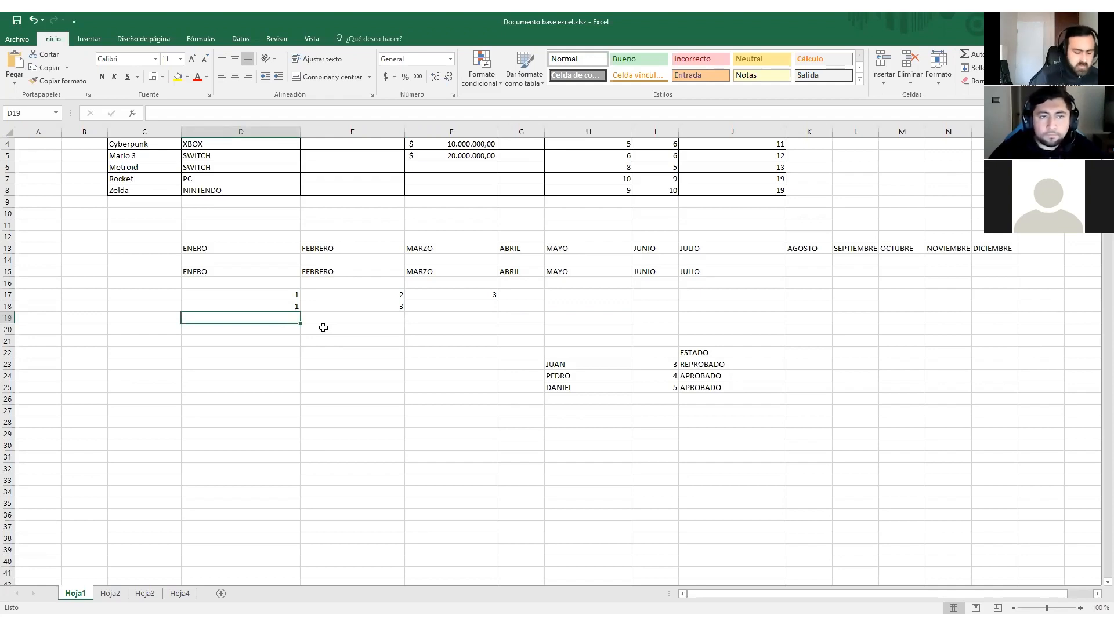
{"action": "type", "text": "LUNDI"}
{"action": "key", "text": "Tab"}
{"action": "type", "text": "MARDI"}
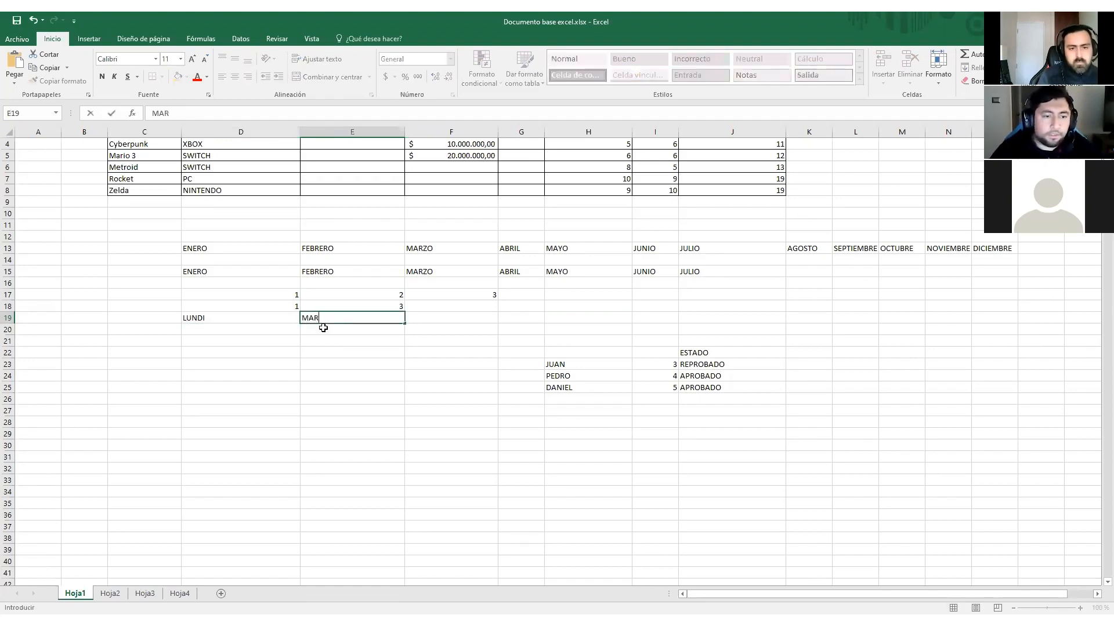
{"action": "left_click", "coordinate": [275, 442]}
Step: Try to autofill LUNDI from D19 across row 19, with E19 cleared, and clear D19
{"action": "left_click", "coordinate": [259, 318]}
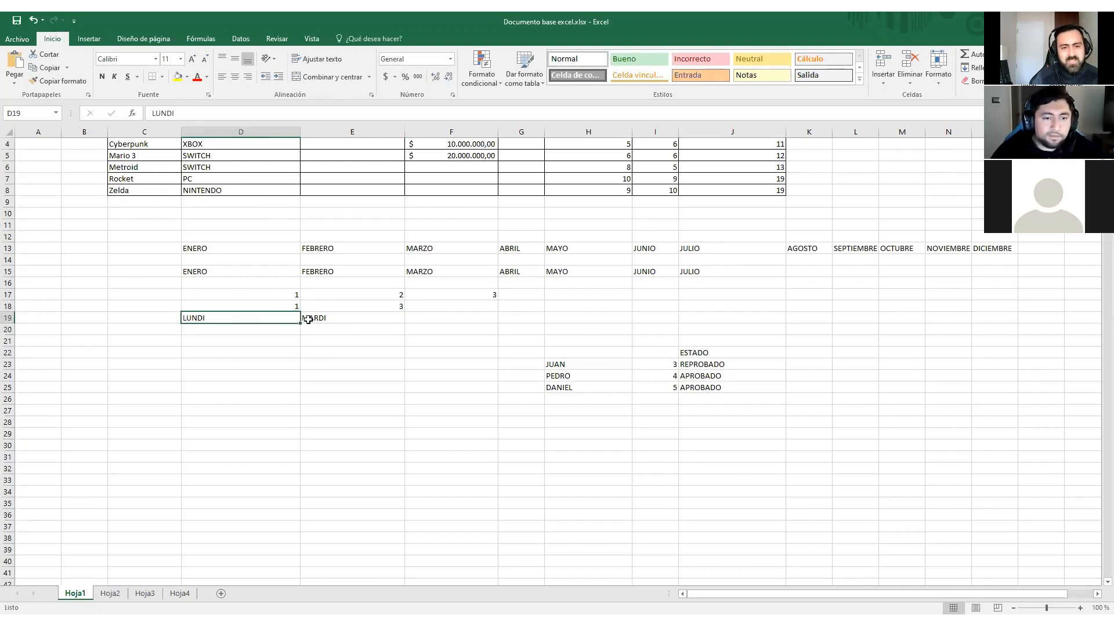
{"action": "left_click", "coordinate": [309, 319]}
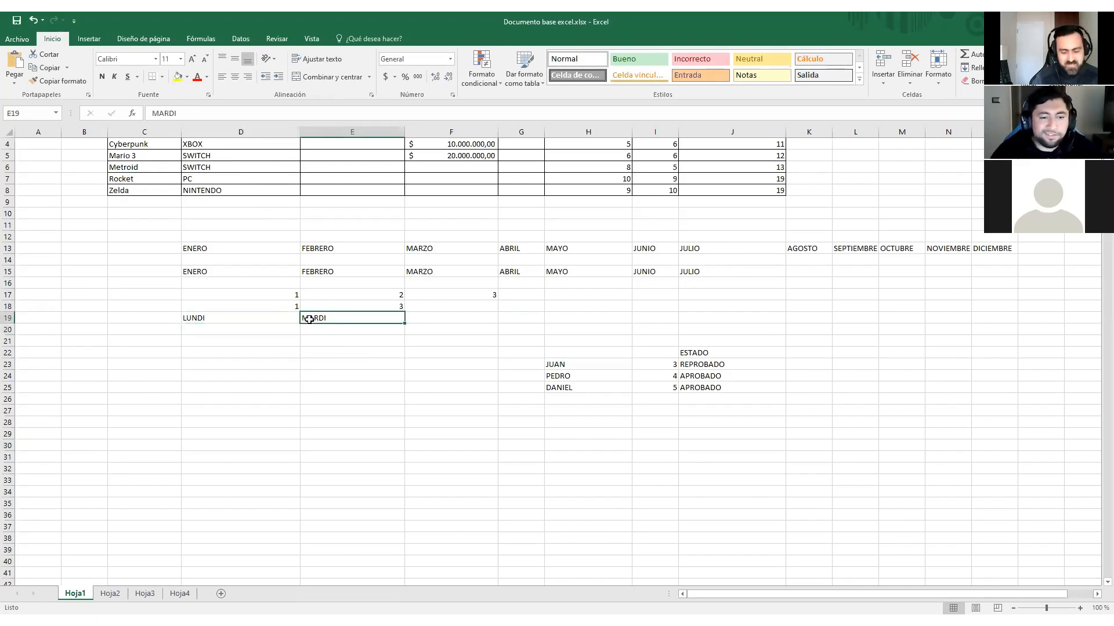
{"action": "left_click", "coordinate": [261, 316]}
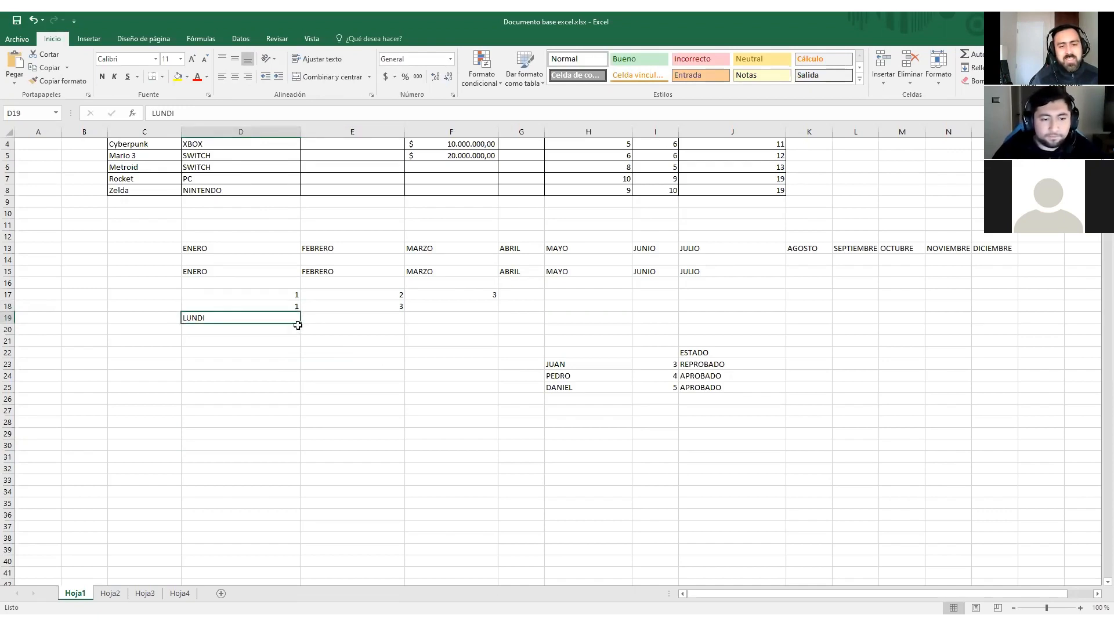
{"action": "left_click_drag", "start_coordinate": [301, 324], "coordinate": [442, 320]}
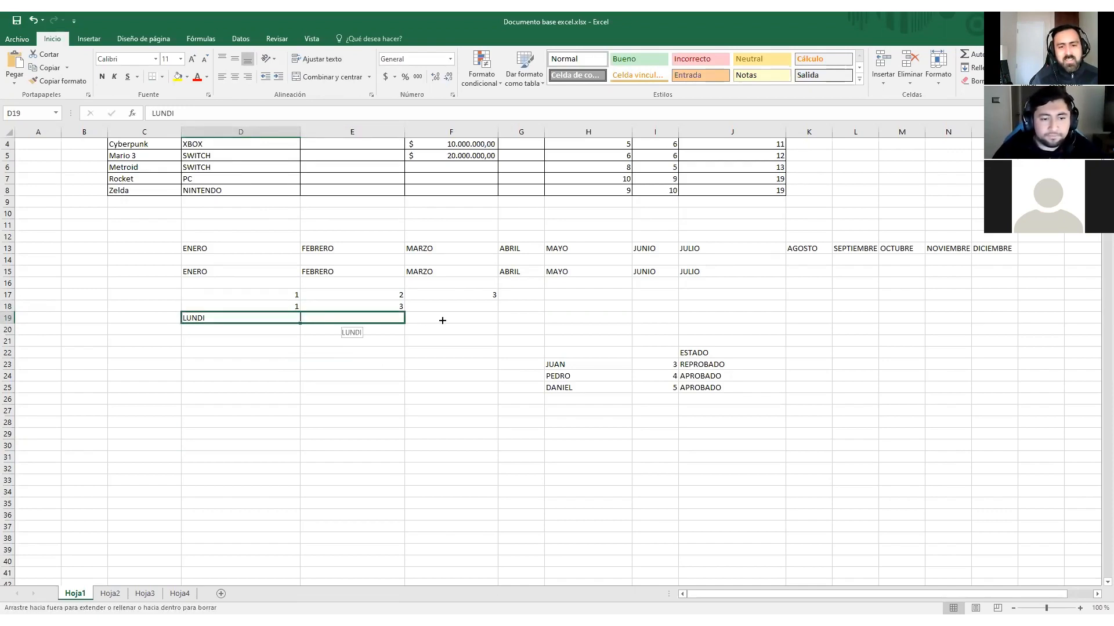
{"action": "left_click_drag", "start_coordinate": [571, 318], "coordinate": [296, 324]}
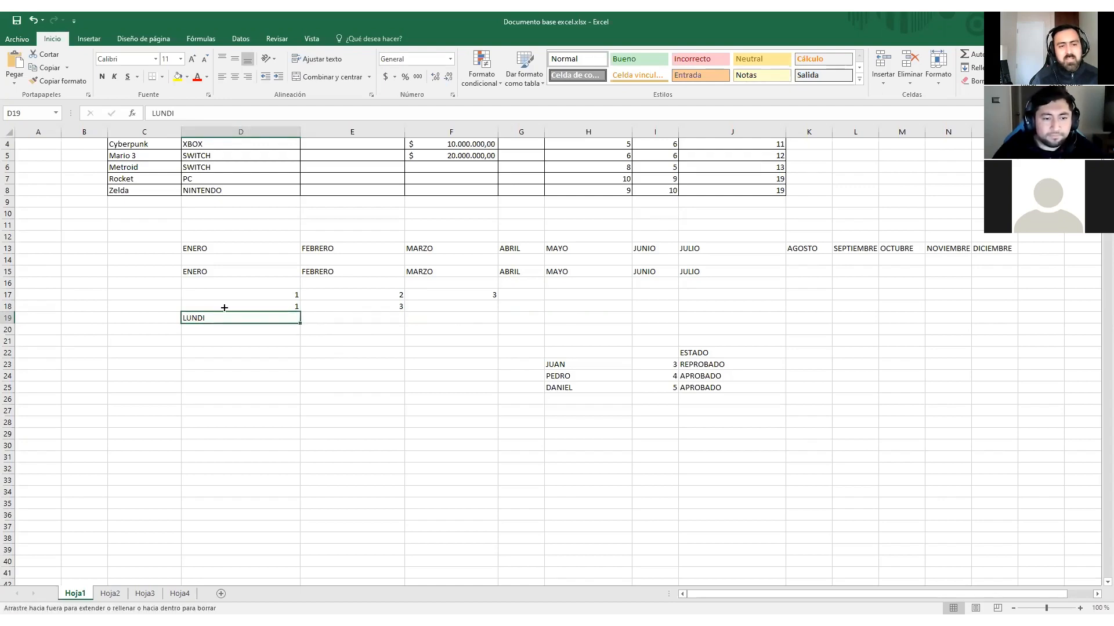
{"action": "key", "text": "Delete"}
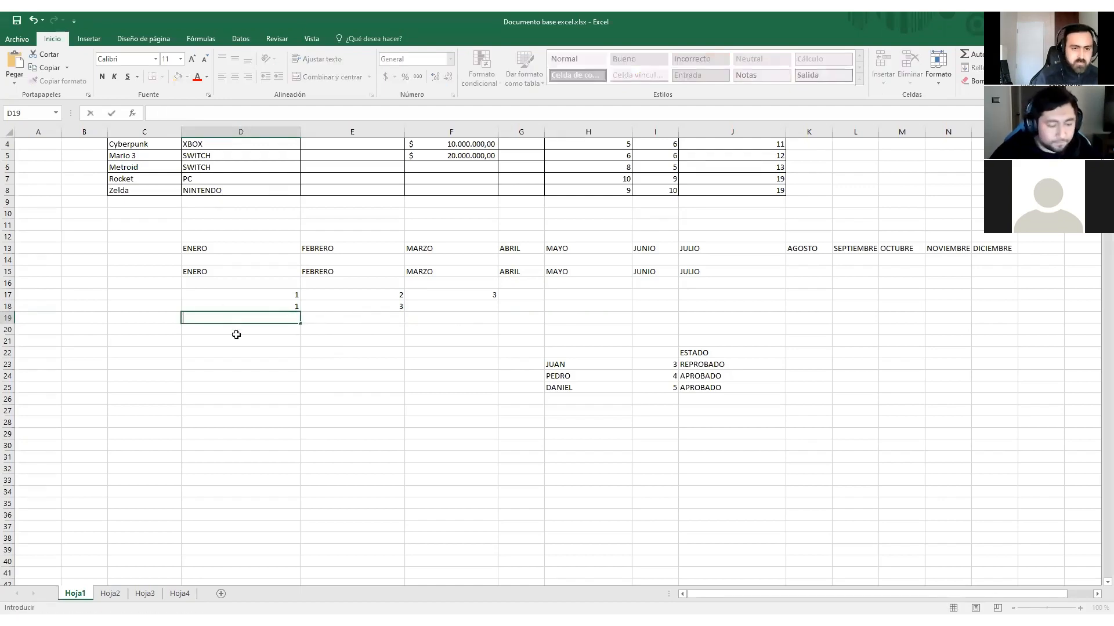
Step: Try to autofill the French month JANVIER from D19 across row 19 and clear the cell
{"action": "type", "text": "JANVIER"}
{"action": "key", "text": "Return"}
{"action": "left_click", "coordinate": [271, 312]}
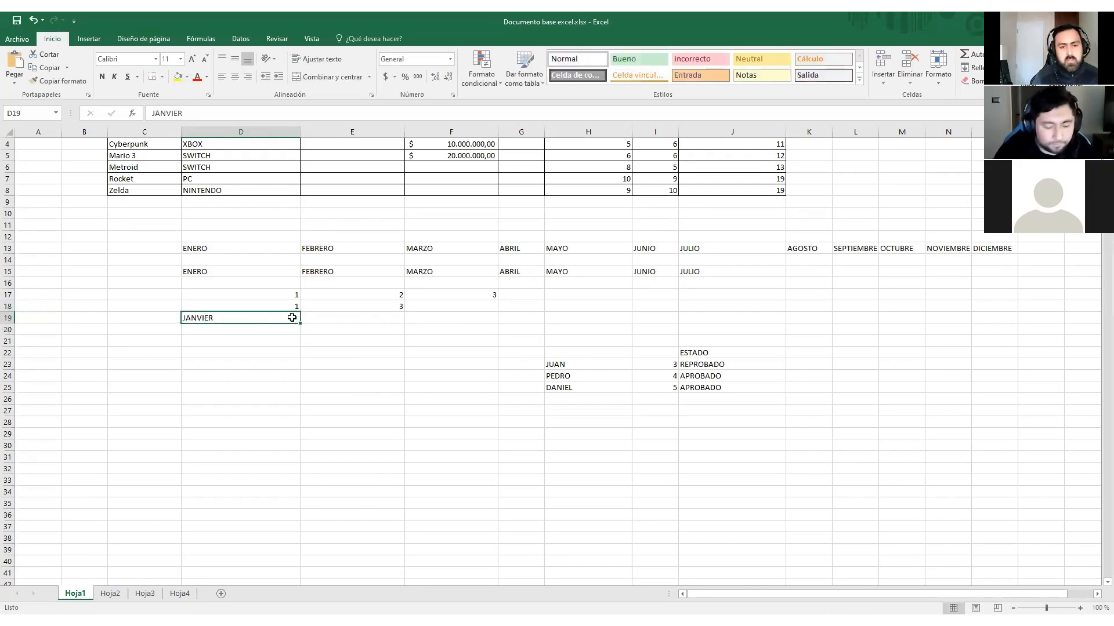
{"action": "left_click_drag", "start_coordinate": [299, 322], "coordinate": [445, 319]}
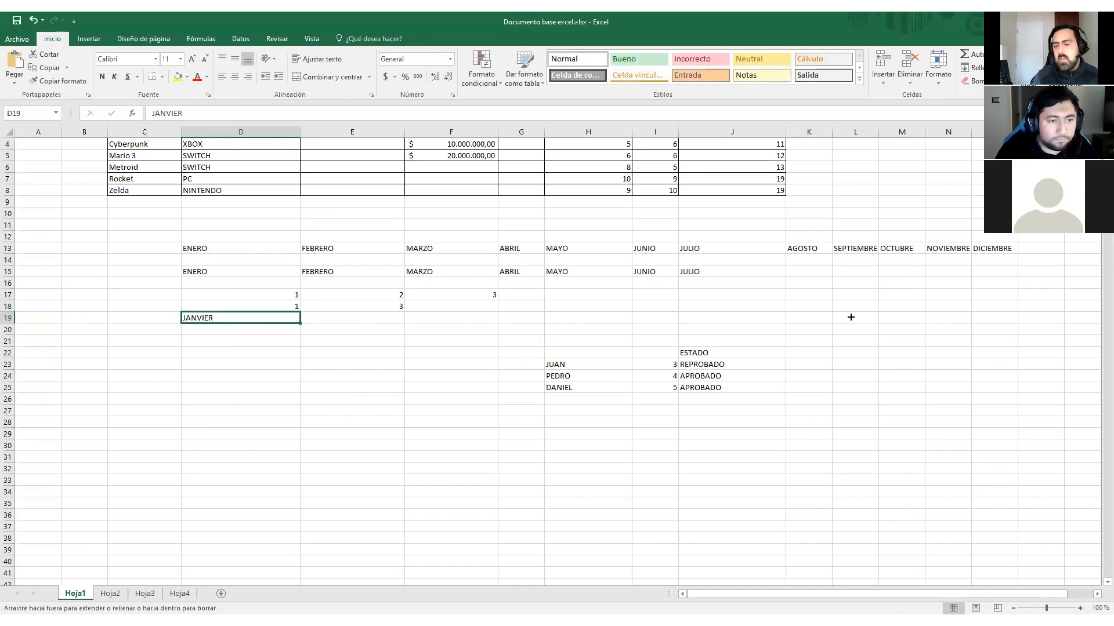
{"action": "left_click_drag", "start_coordinate": [850, 317], "coordinate": [858, 319]}
{"action": "left_click_drag", "start_coordinate": [246, 321], "coordinate": [228, 326]}
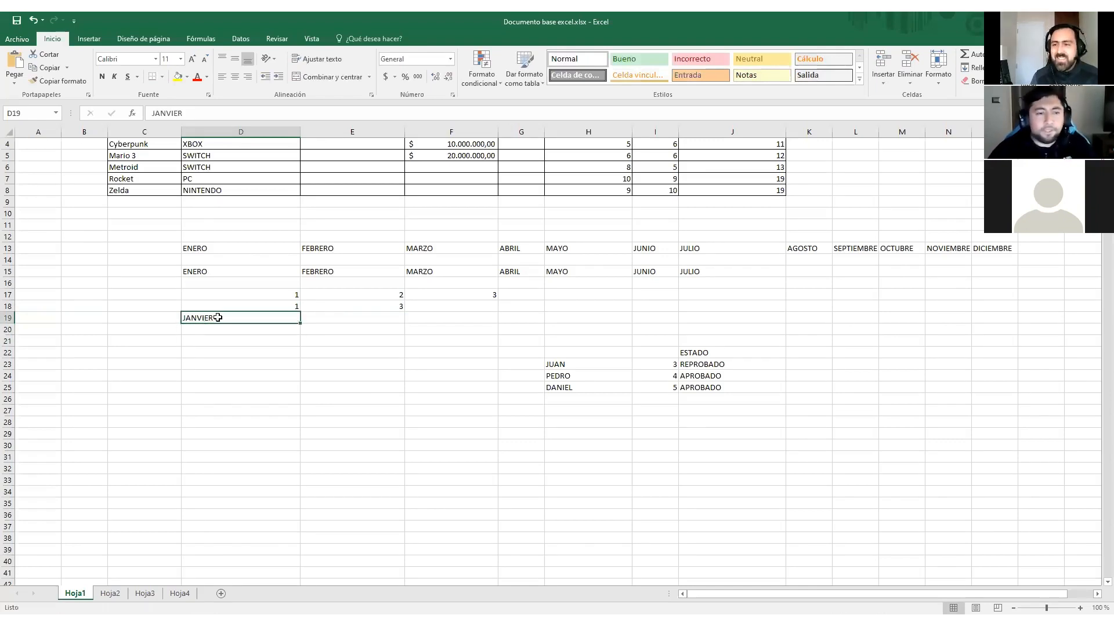
{"action": "key", "text": "Delete"}
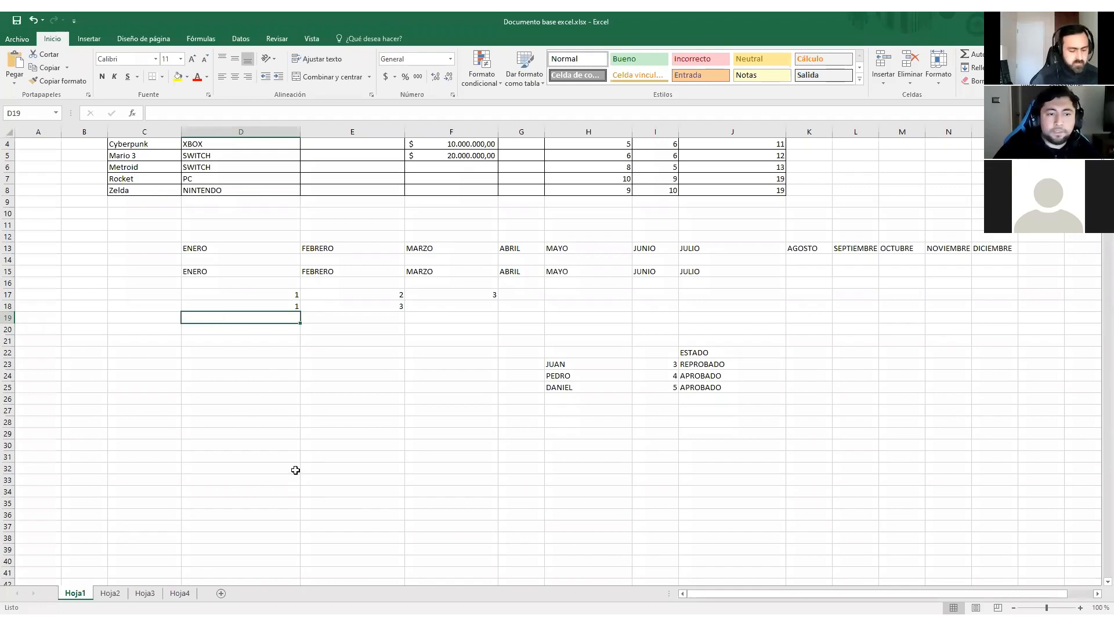
Step: Enter the English month names MARCH in D19 and APRIL in E19
{"action": "type", "text": "MARCH"}
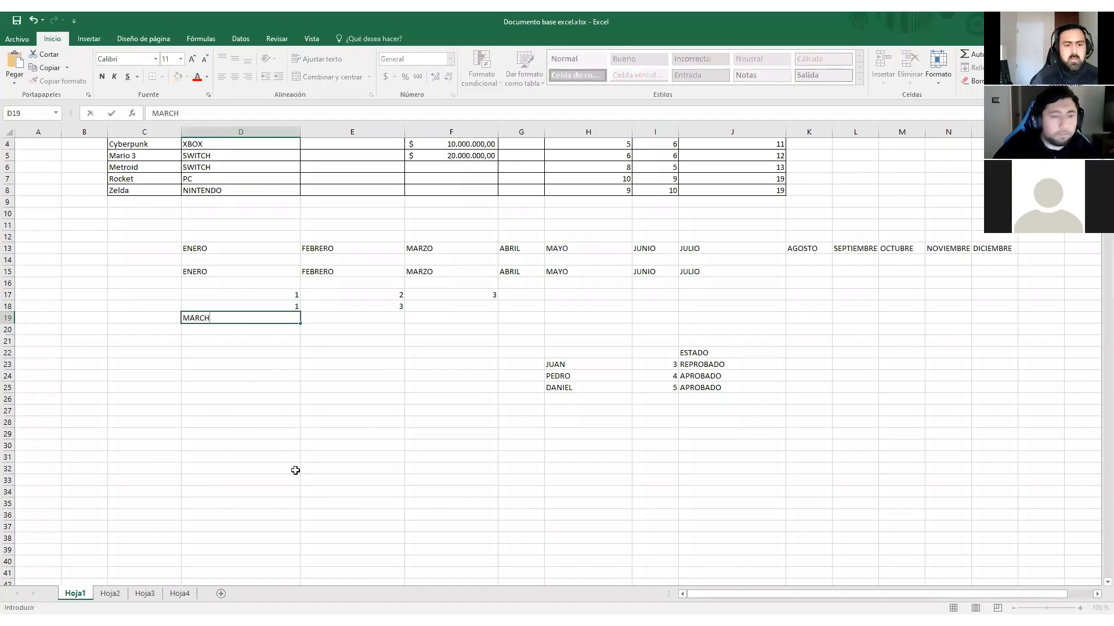
{"action": "left_click", "coordinate": [295, 470]}
{"action": "left_click", "coordinate": [293, 317]}
{"action": "left_click", "coordinate": [332, 319]}
{"action": "type", "text": "APRIL"}
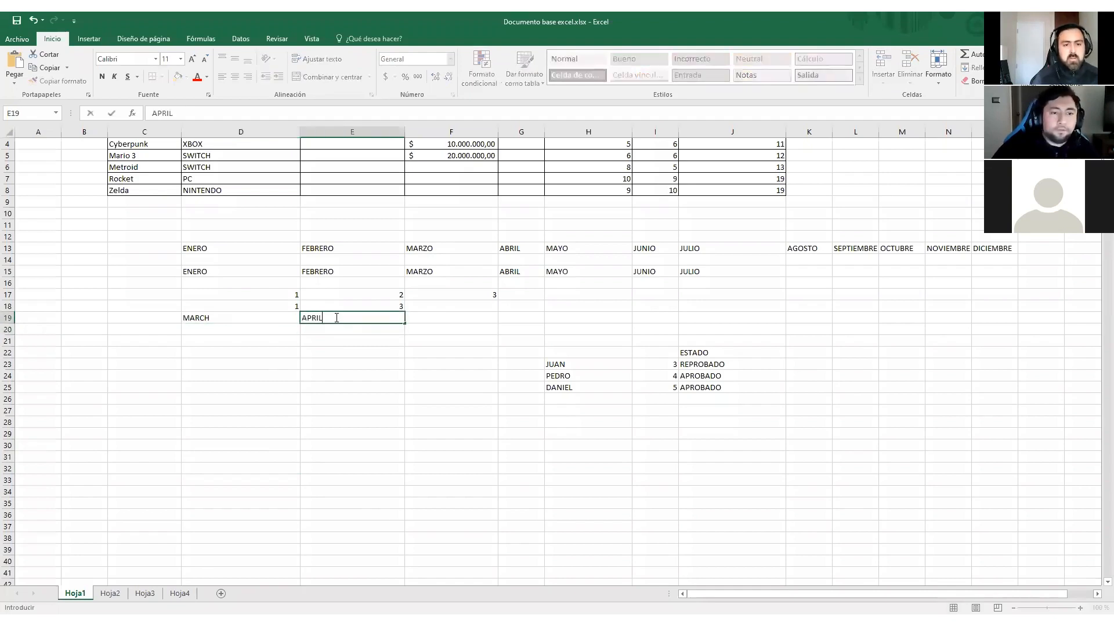
{"action": "left_click", "coordinate": [304, 331]}
Step: Autofill the English month series from MARCH in D19 across row 19 up to DECEMBER in M19
{"action": "left_click_drag", "start_coordinate": [276, 337], "coordinate": [288, 327]}
{"action": "left_click", "coordinate": [291, 318]}
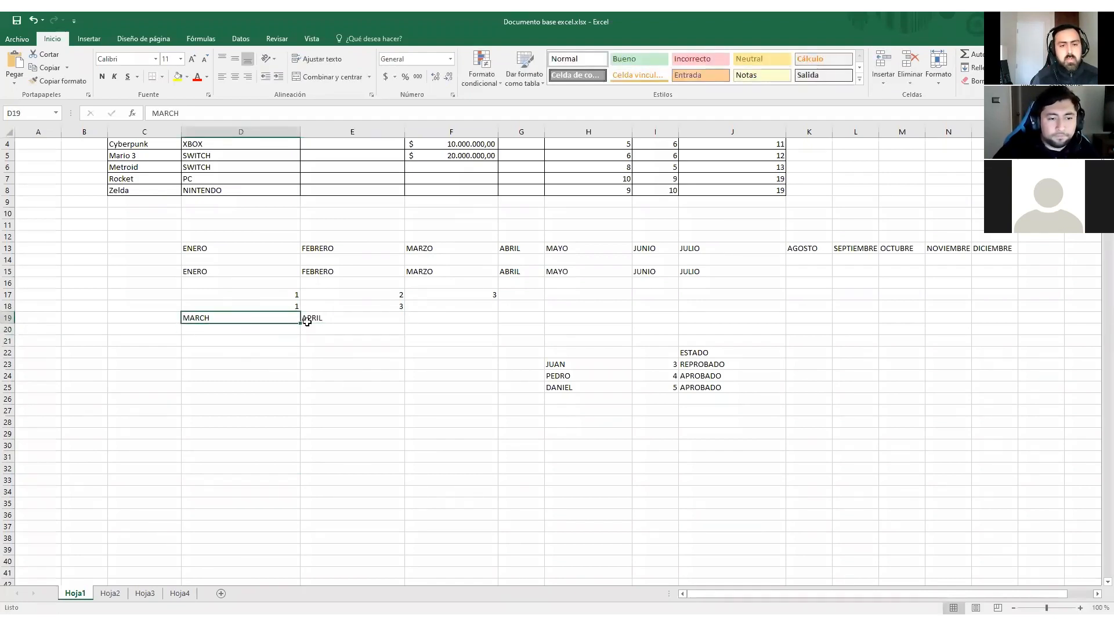
{"action": "left_click_drag", "start_coordinate": [299, 323], "coordinate": [513, 329]}
{"action": "left_click_drag", "start_coordinate": [783, 314], "coordinate": [764, 346]}
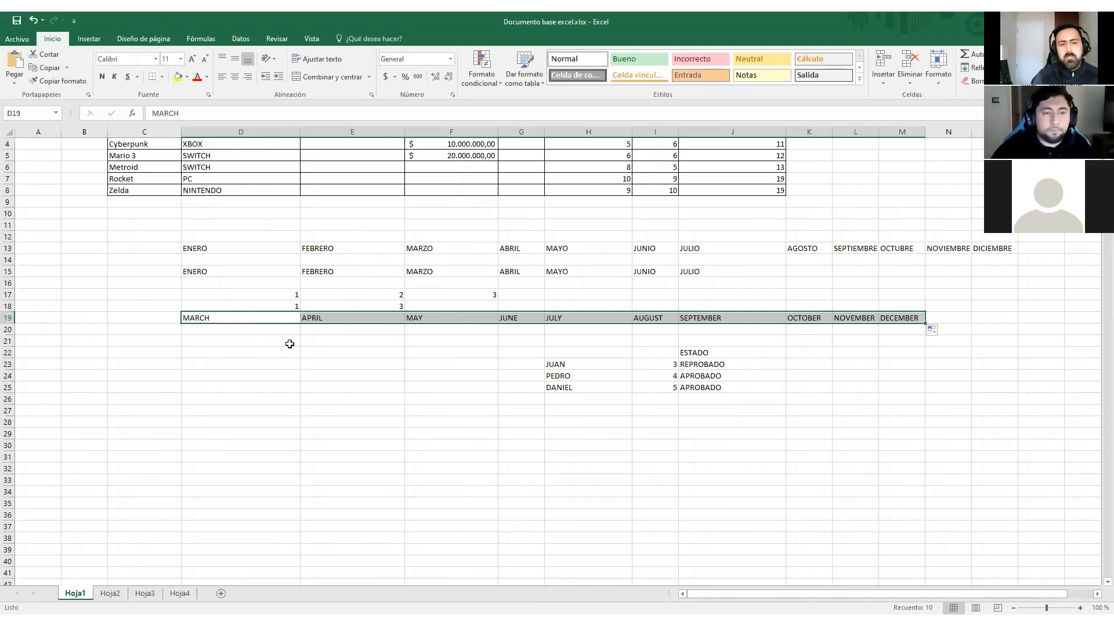
Step: Enter LUNDI in D21 and MARDI in E21 and autofill the pair across row 21 to I21
{"action": "left_click", "coordinate": [256, 347]}
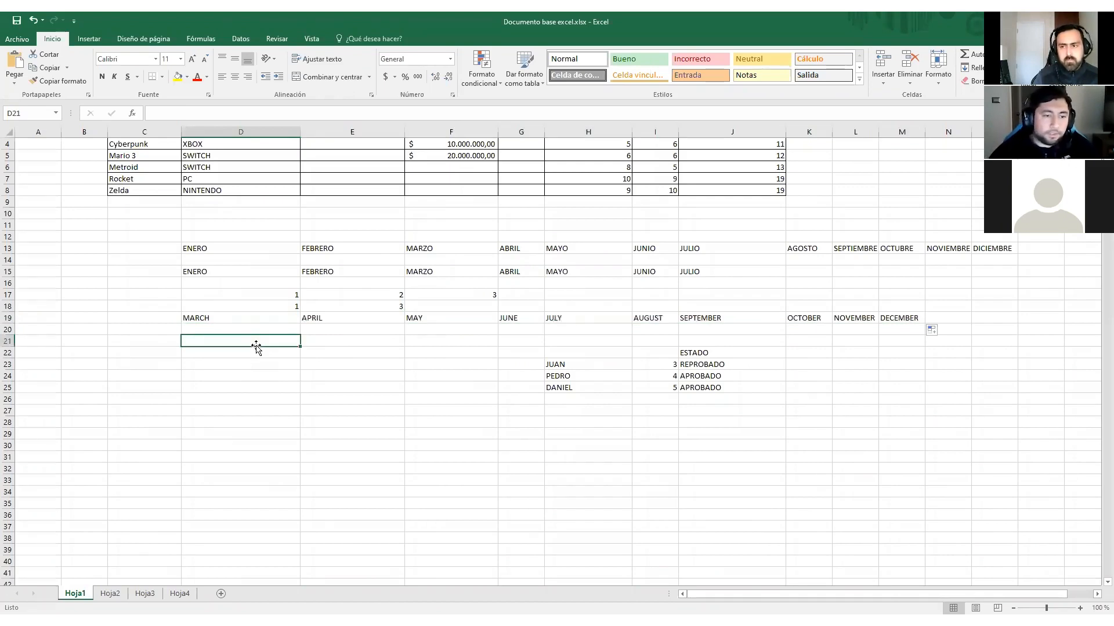
{"action": "type", "text": "LUNDI"}
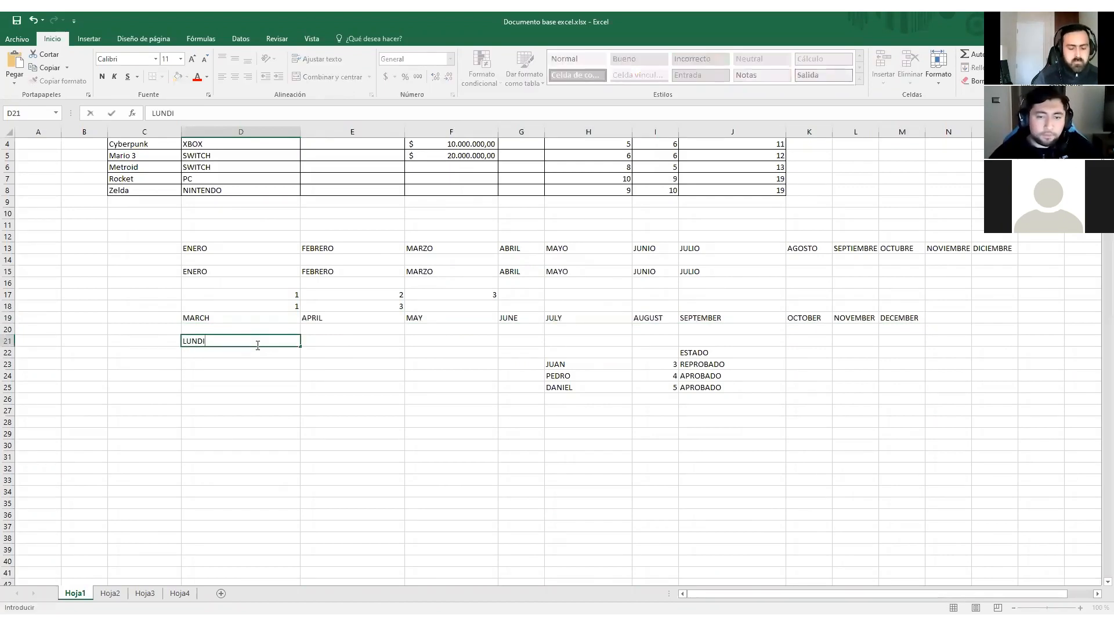
{"action": "key", "text": "Tab"}
{"action": "type", "text": "MARDI"}
{"action": "left_click_drag", "start_coordinate": [255, 345], "coordinate": [519, 340]}
{"action": "left_click_drag", "start_coordinate": [622, 342], "coordinate": [702, 344]}
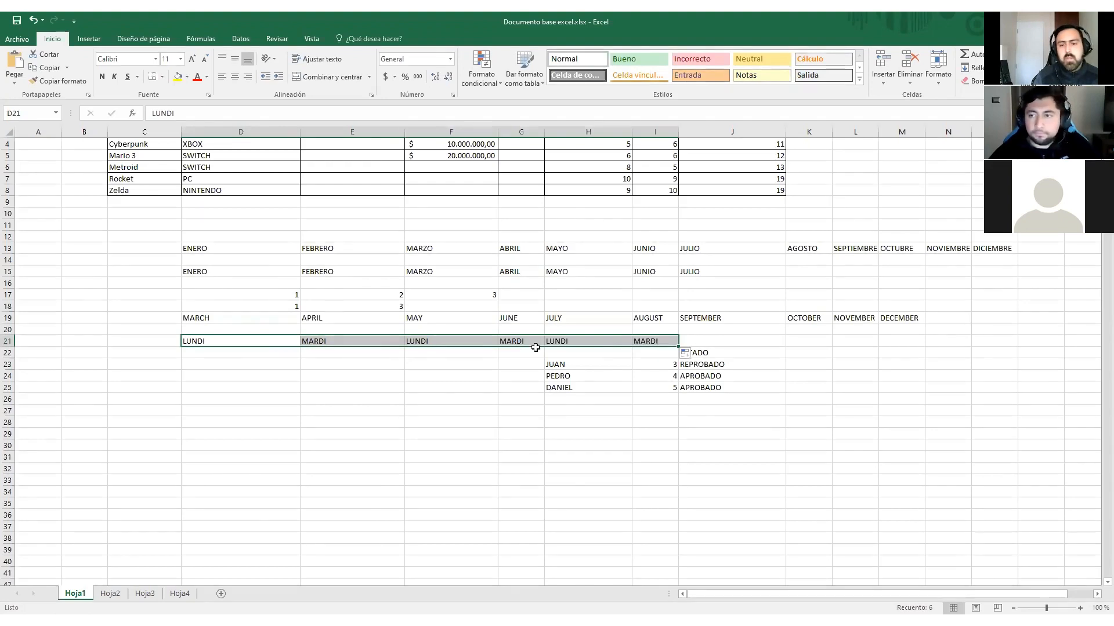
Step: Clear the French weekday names from D21 to I21
{"action": "left_click", "coordinate": [348, 355]}
{"action": "left_click_drag", "start_coordinate": [229, 345], "coordinate": [647, 342]}
{"action": "key", "text": "Delete"}
{"action": "left_click", "coordinate": [356, 387]}
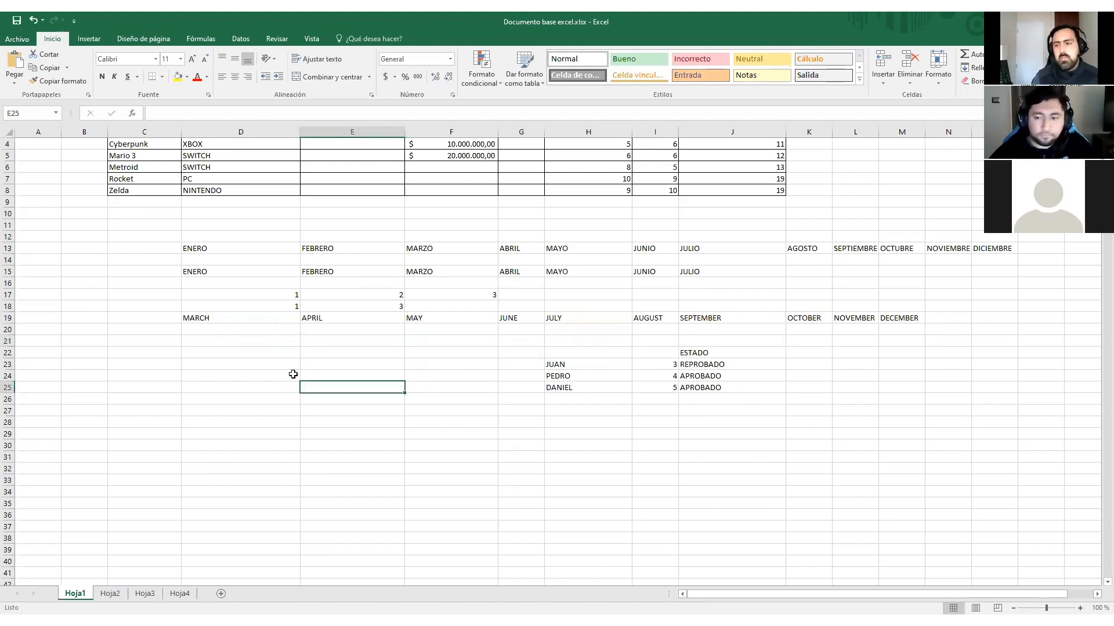
{"action": "left_click", "coordinate": [220, 344]}
{"action": "left_click", "coordinate": [219, 317]}
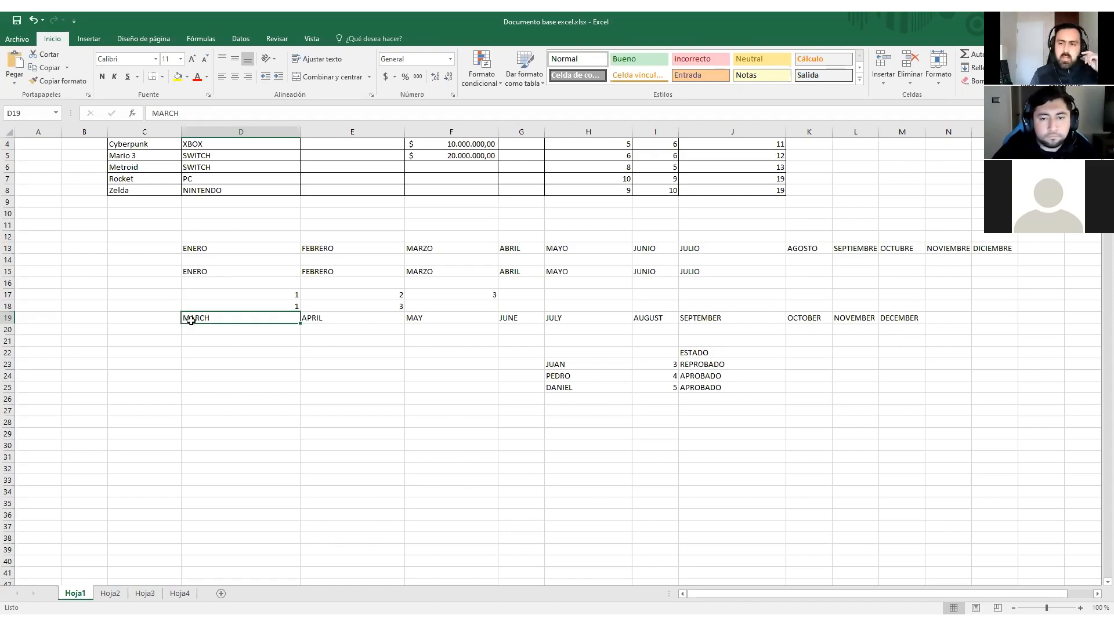
{"action": "left_click", "coordinate": [162, 353]}
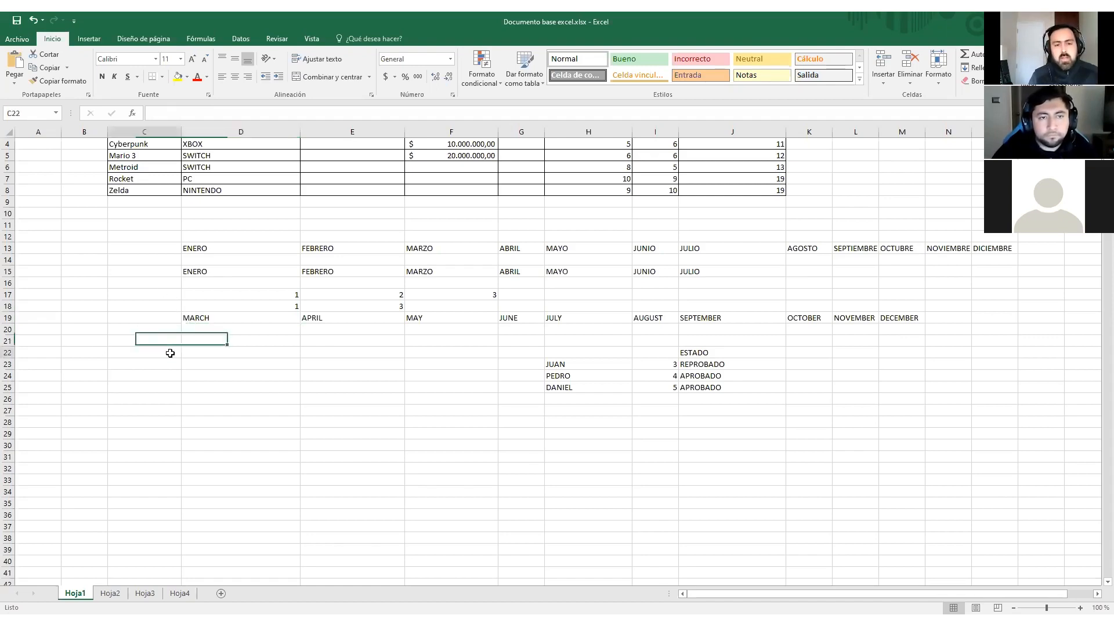
{"action": "left_click", "coordinate": [197, 330]}
{"action": "left_click", "coordinate": [206, 317]}
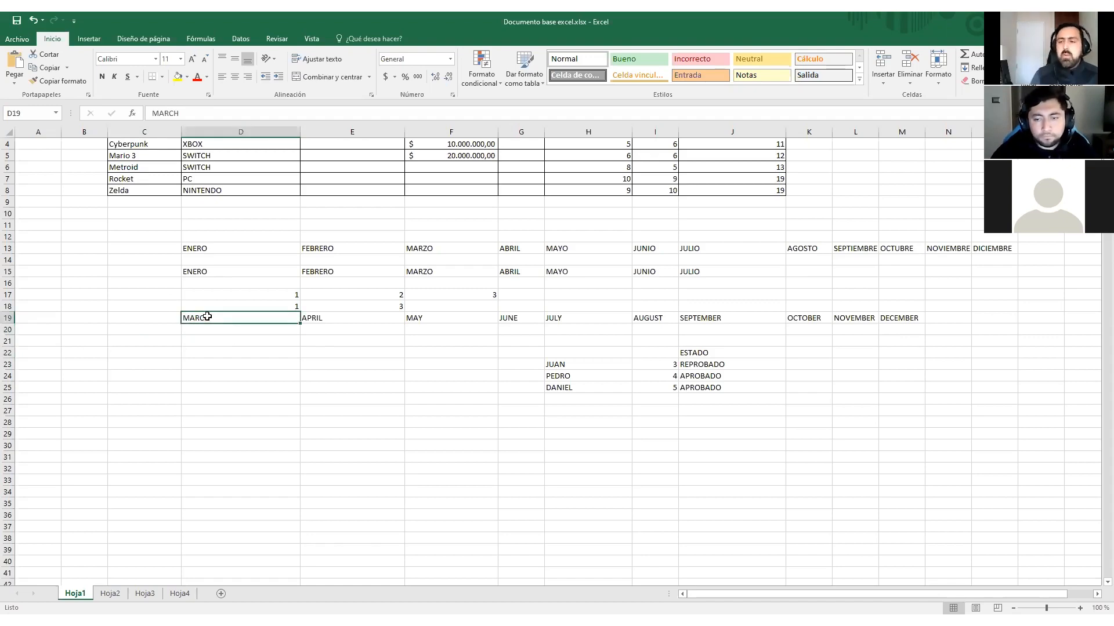
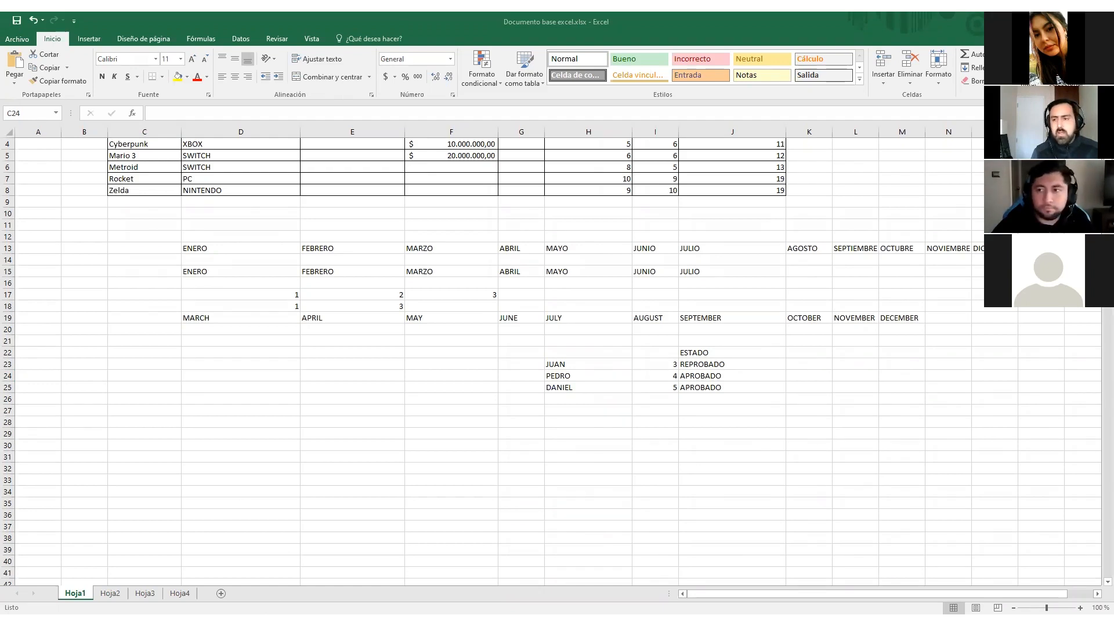
Step: Switch to the browser and copy the IMDb Top Rated Movies table from the Rank & Title header through movie 250
{"action": "key", "text": "alt+Tab"}
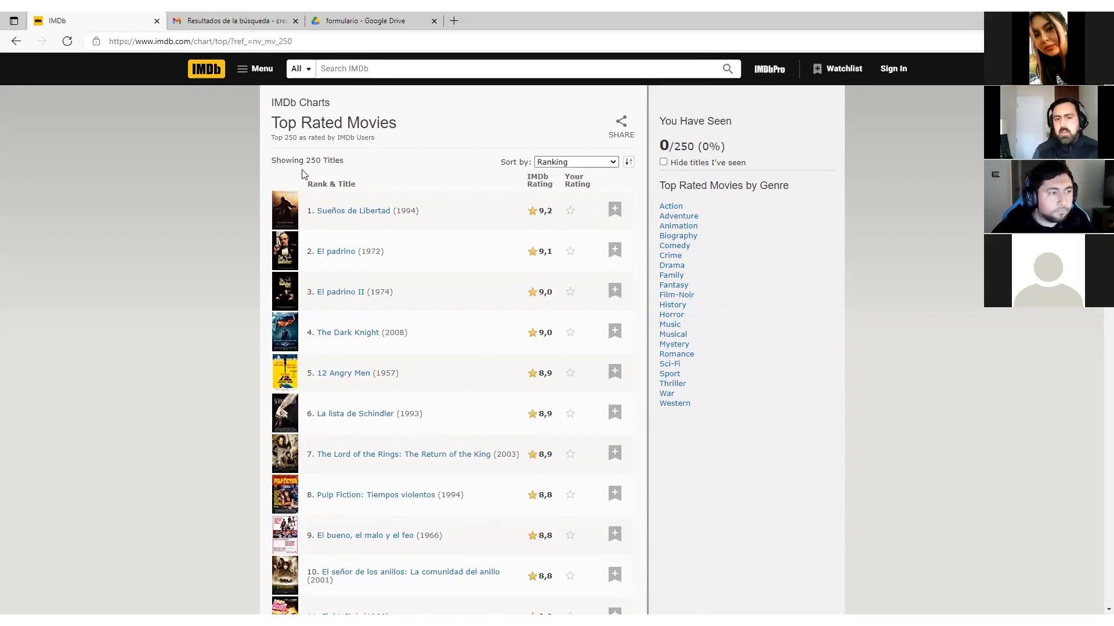
{"action": "left_click_drag", "start_coordinate": [306, 187], "coordinate": [555, 232]}
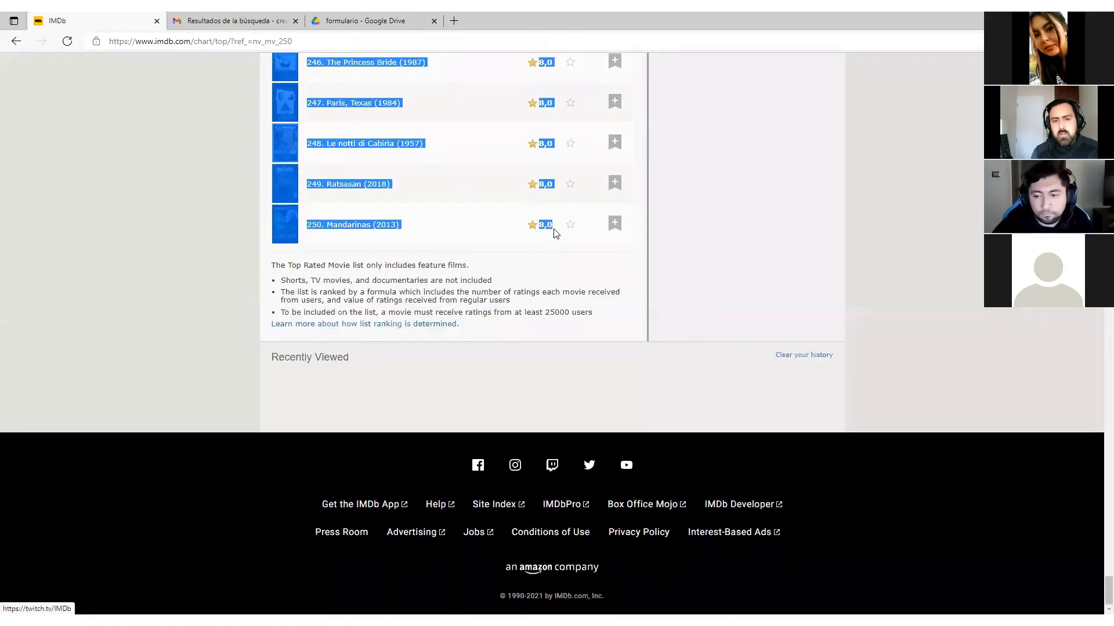
{"action": "scroll", "coordinate": [725, 307], "scroll_direction": "up", "scroll_amount": 3}
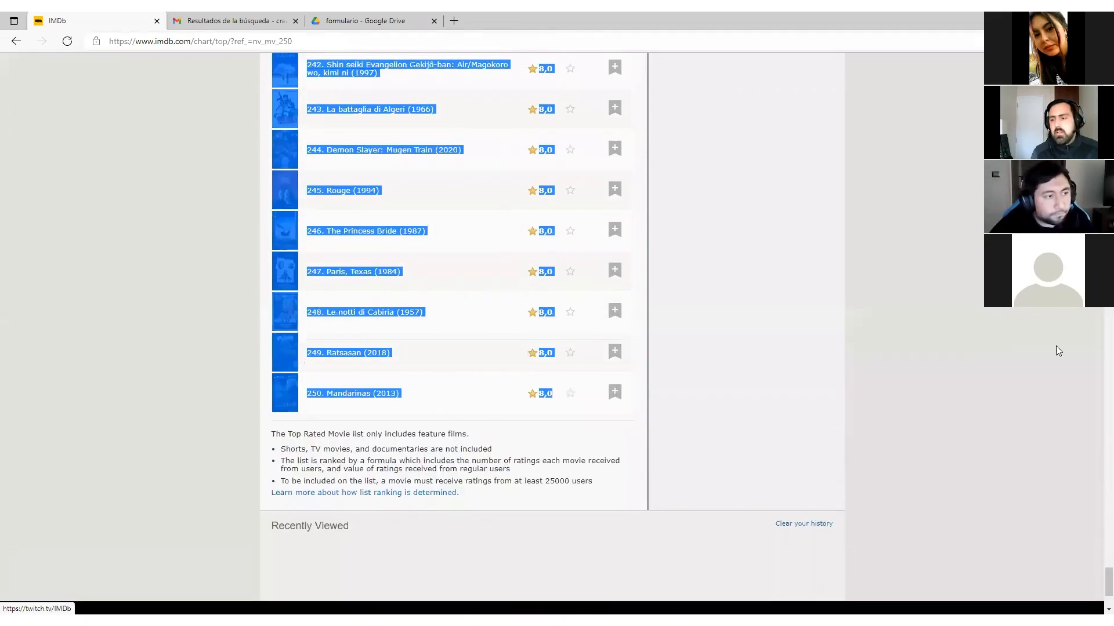
{"action": "left_click_drag", "start_coordinate": [1107, 582], "coordinate": [1108, 50]}
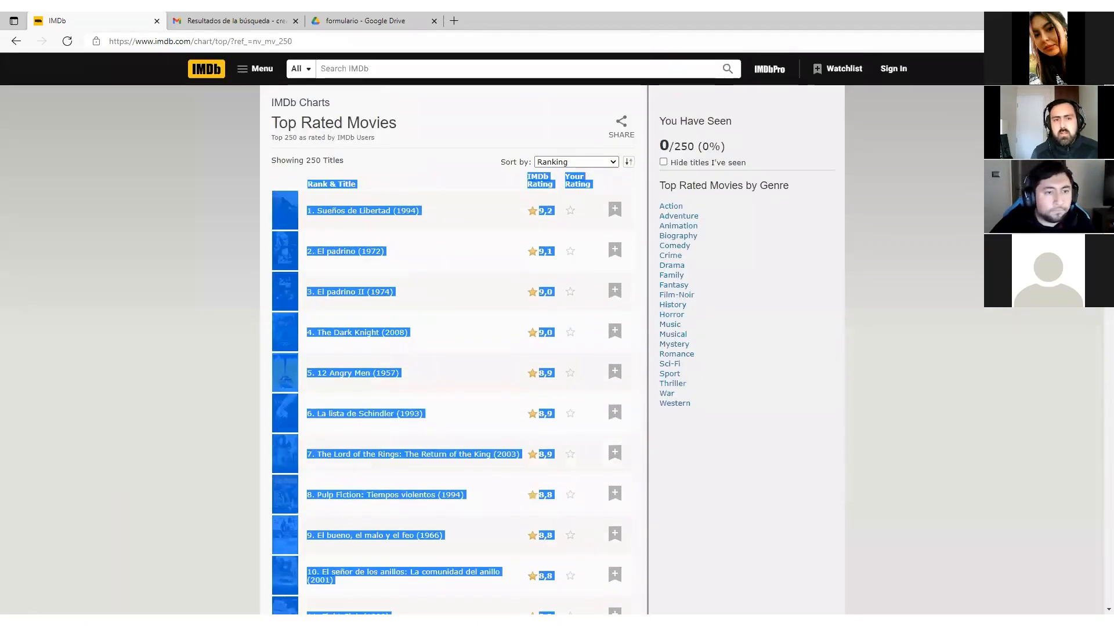
{"action": "right_click", "coordinate": [329, 188]}
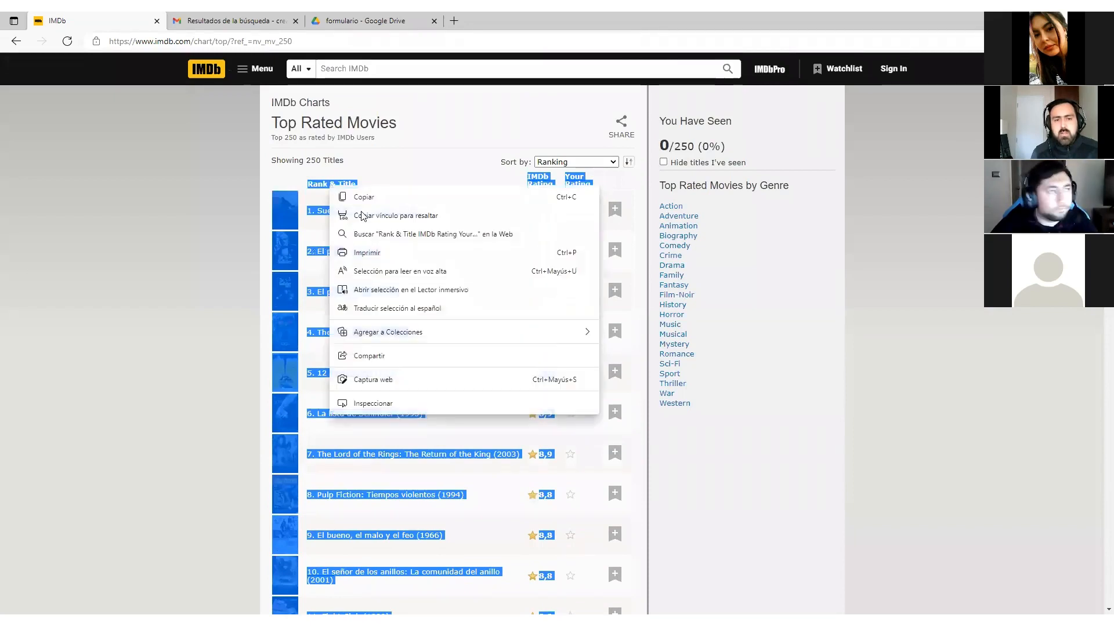
{"action": "left_click", "coordinate": [387, 198]}
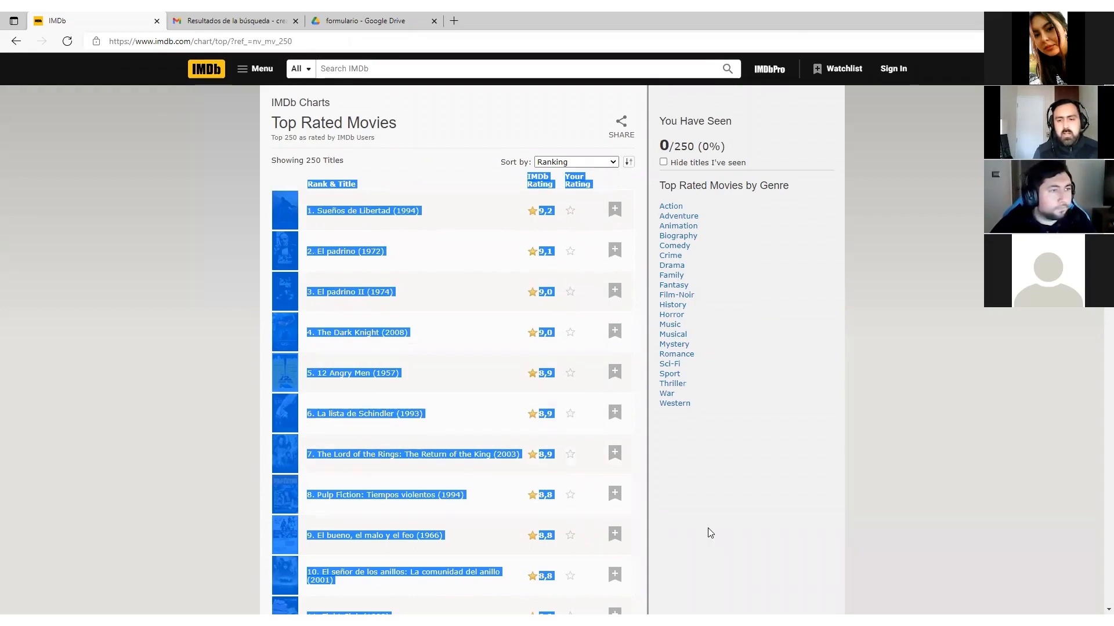
Step: Switch back to Excel and rename the Hoja1 sheet as "Ejercicios base"
{"action": "key", "text": "alt+Tab"}
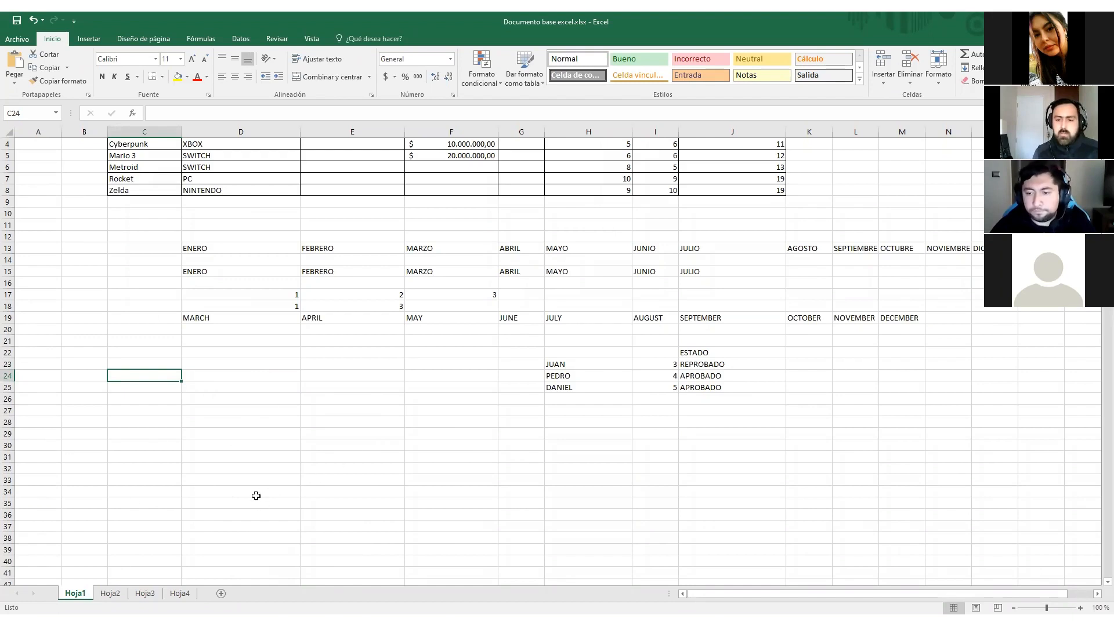
{"action": "left_click", "coordinate": [662, 429]}
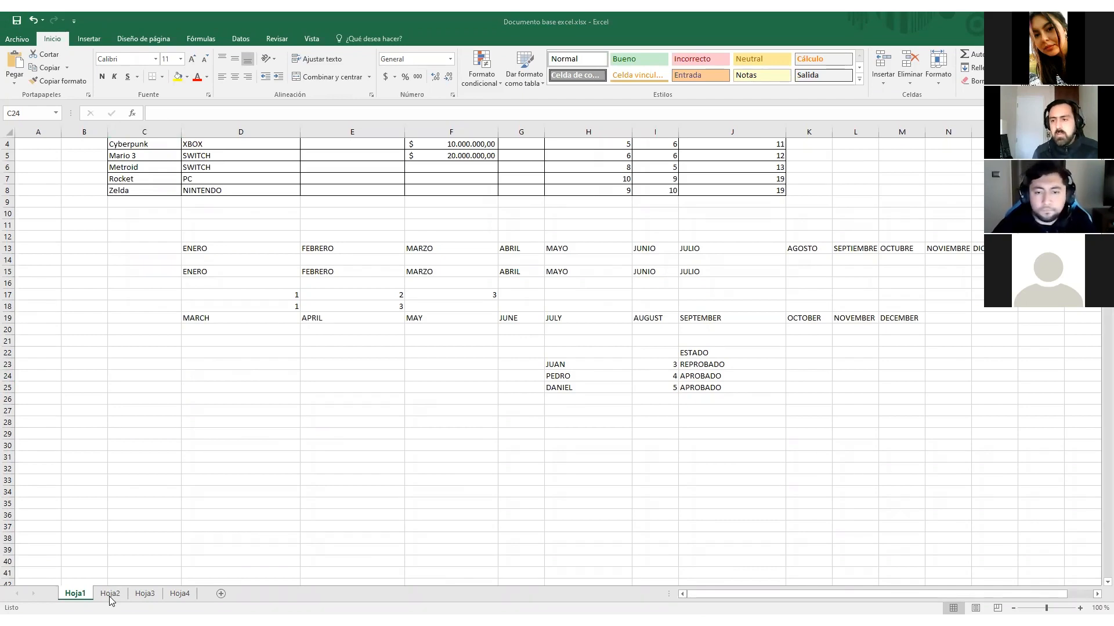
{"action": "left_click", "coordinate": [76, 595]}
{"action": "right_click", "coordinate": [79, 597]}
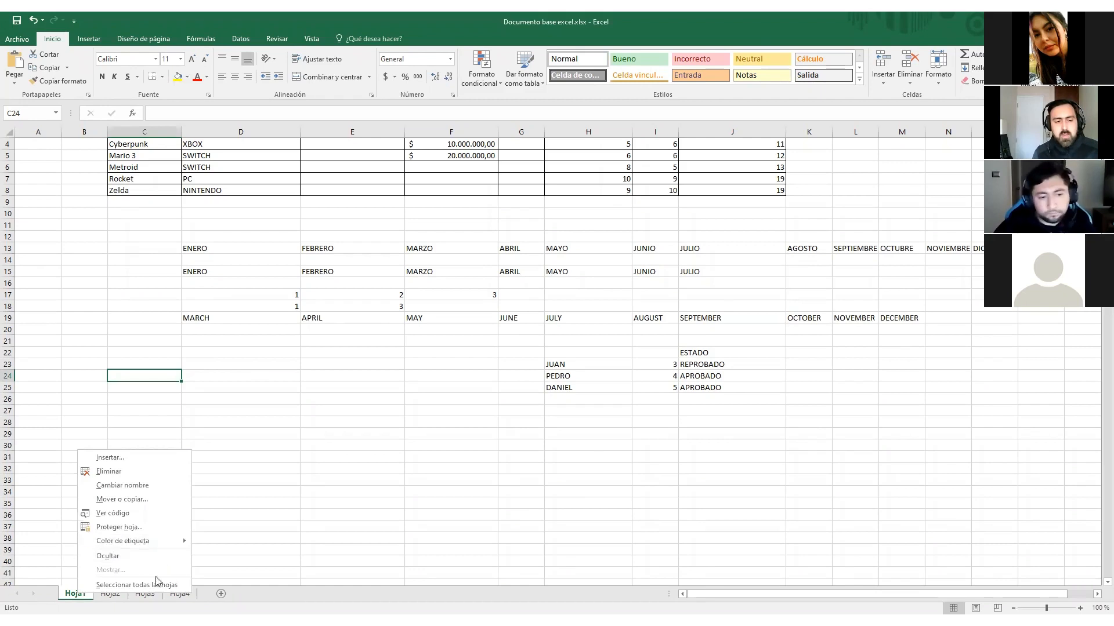
{"action": "left_click", "coordinate": [167, 486]}
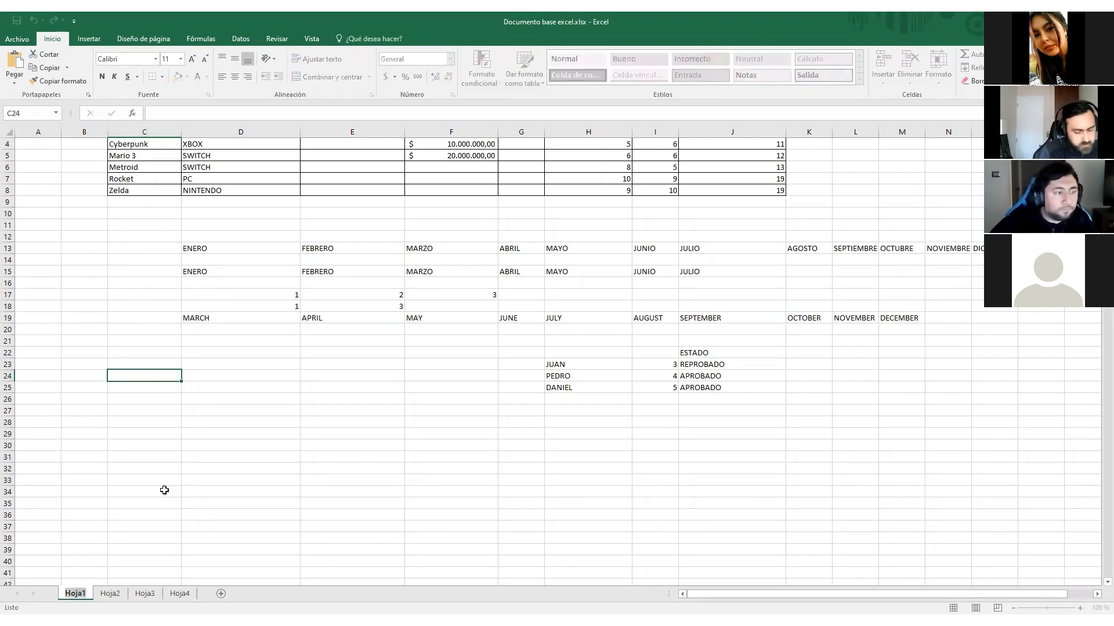
{"action": "type", "text": "Ejercicios"}
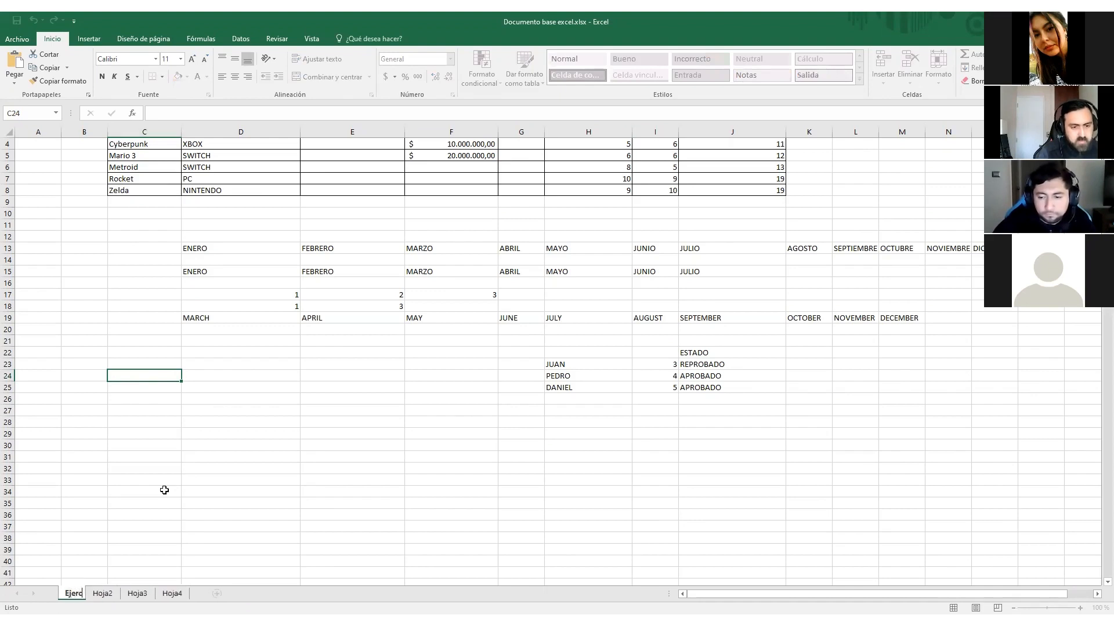
{"action": "type", "text": " base"}
{"action": "key", "text": "Return"}
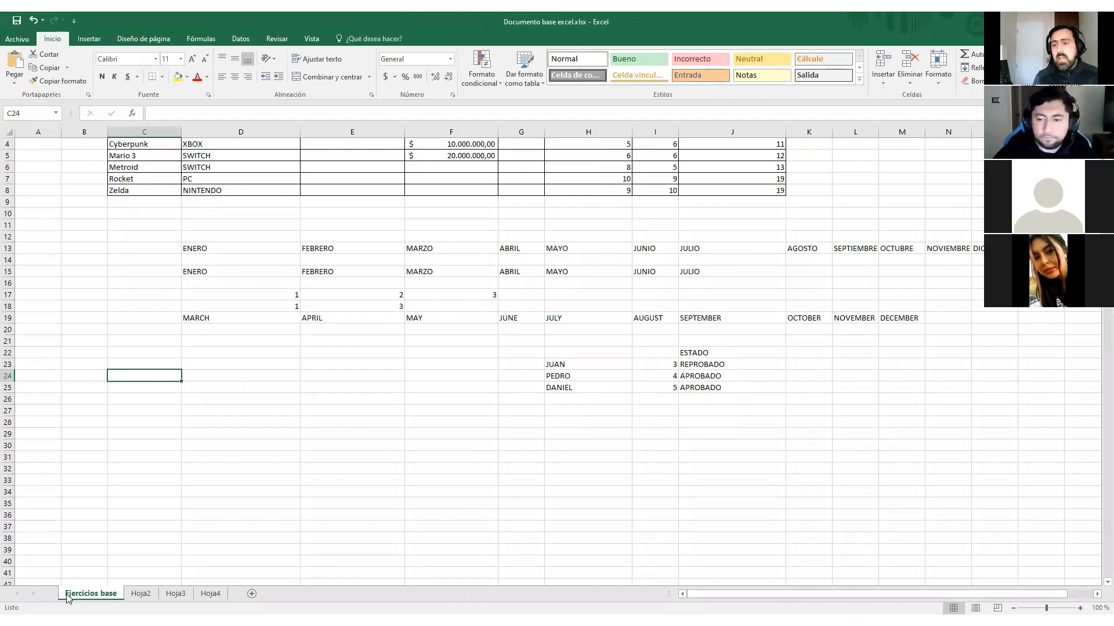
Step: Color the "Ejercicios base" sheet tab with the standard red
{"action": "right_click", "coordinate": [99, 598]}
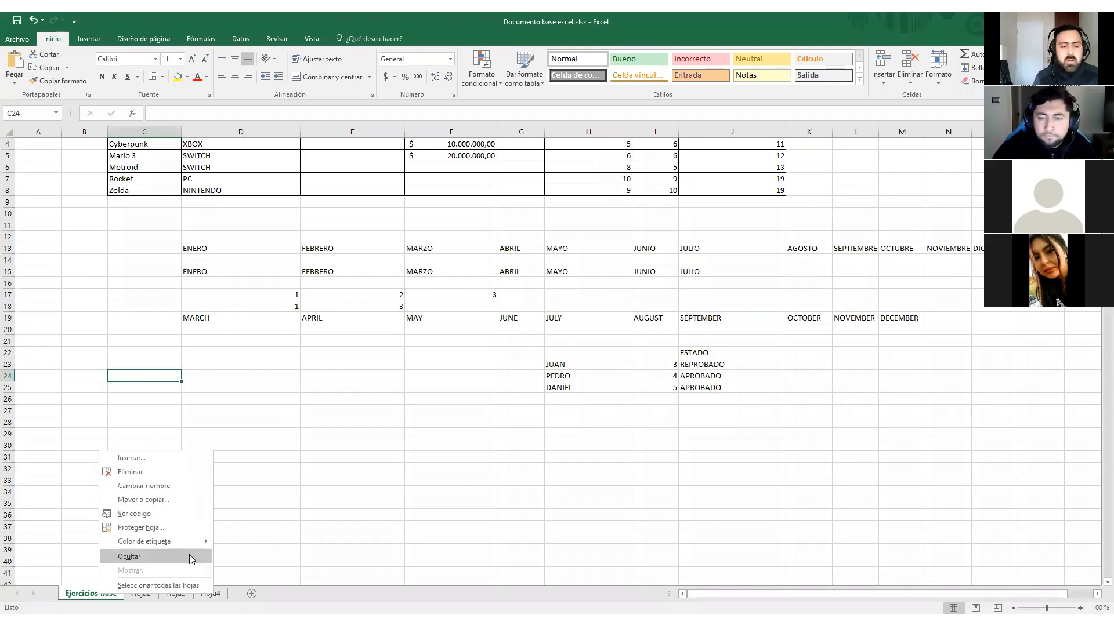
{"action": "mouse_move", "coordinate": [195, 539]}
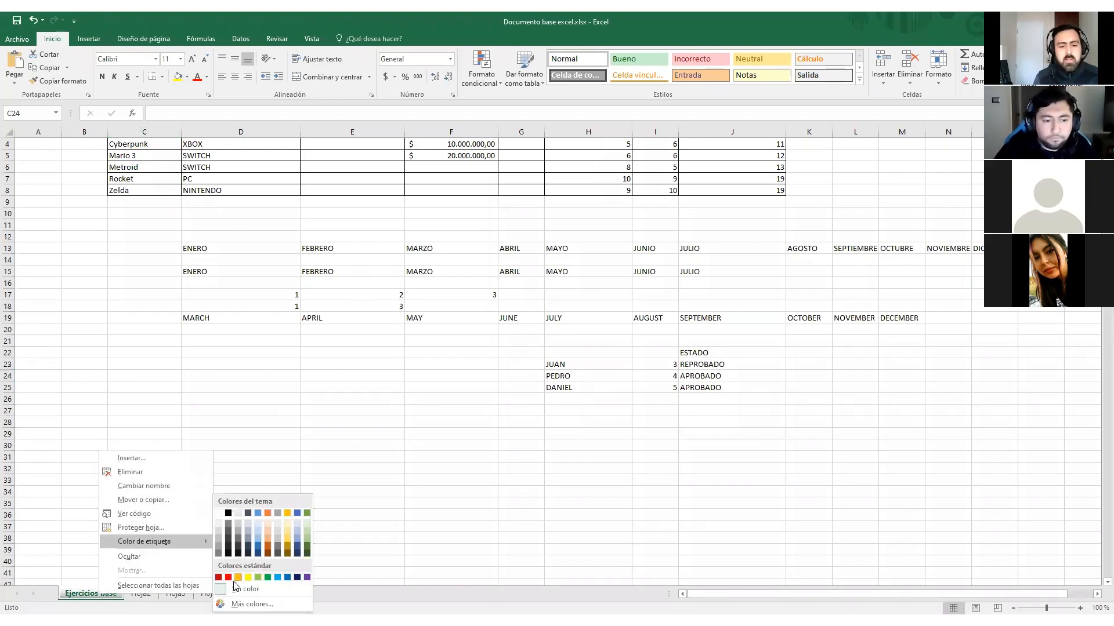
{"action": "left_click", "coordinate": [229, 578]}
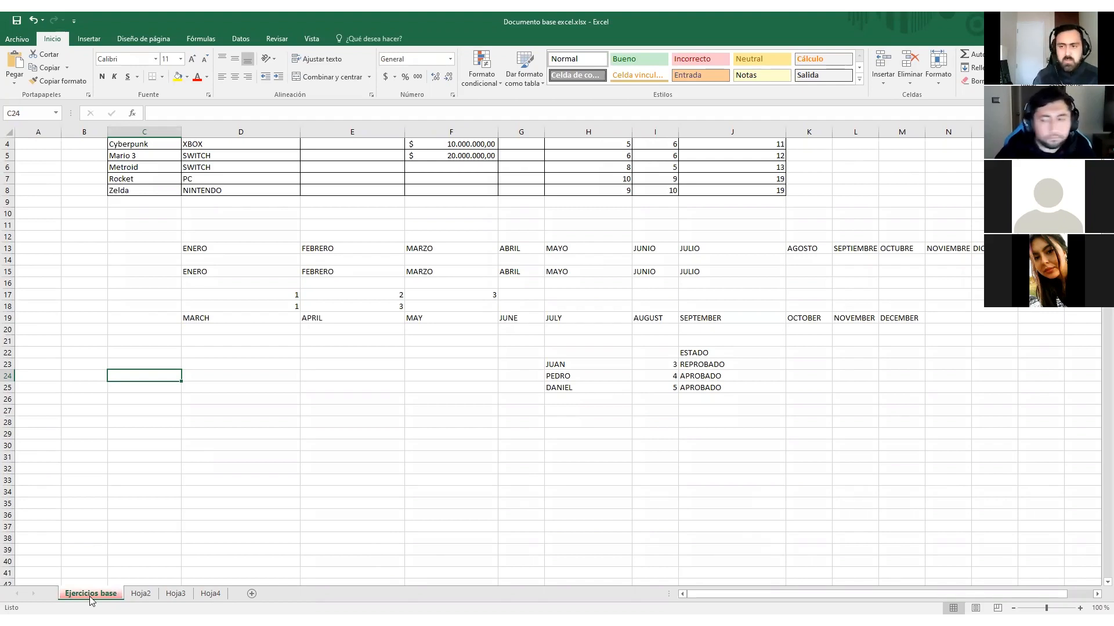
Step: Paste the copied IMDb table with its source formatting into the Hoja2 sheet, starting at cell D4
{"action": "left_click", "coordinate": [140, 595]}
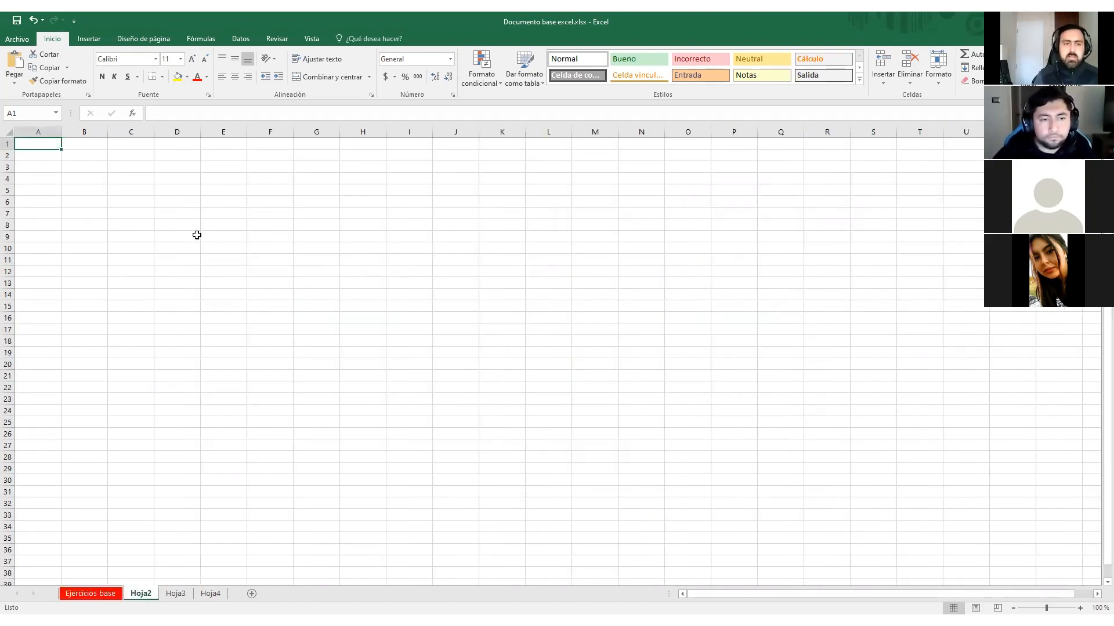
{"action": "left_click", "coordinate": [169, 177]}
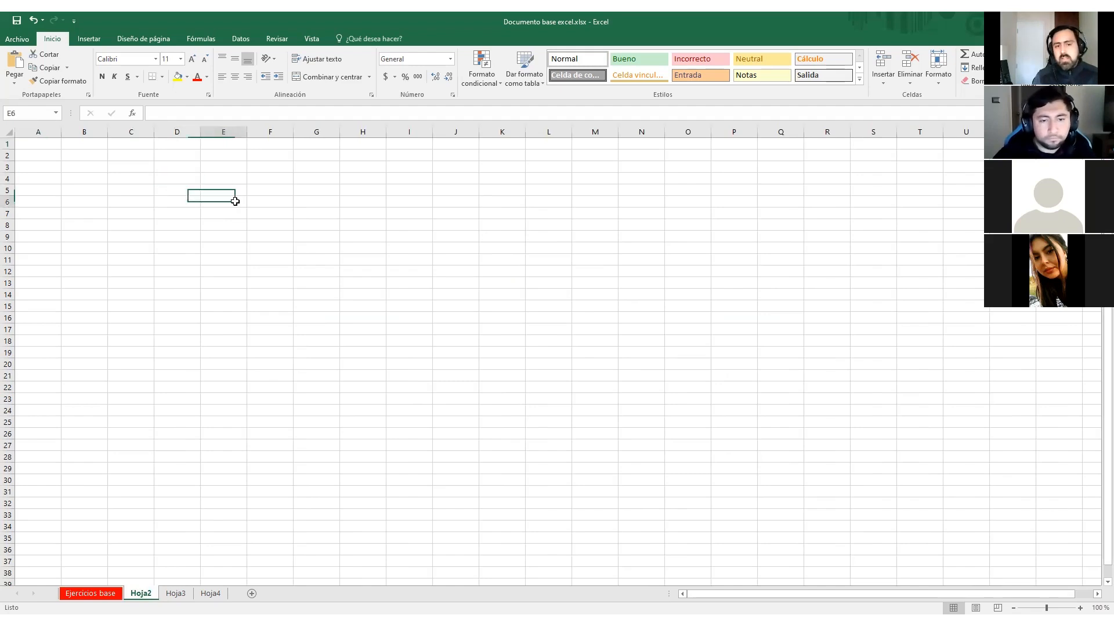
{"action": "left_click", "coordinate": [83, 170]}
{"action": "left_click", "coordinate": [228, 186]}
{"action": "left_click", "coordinate": [171, 180]}
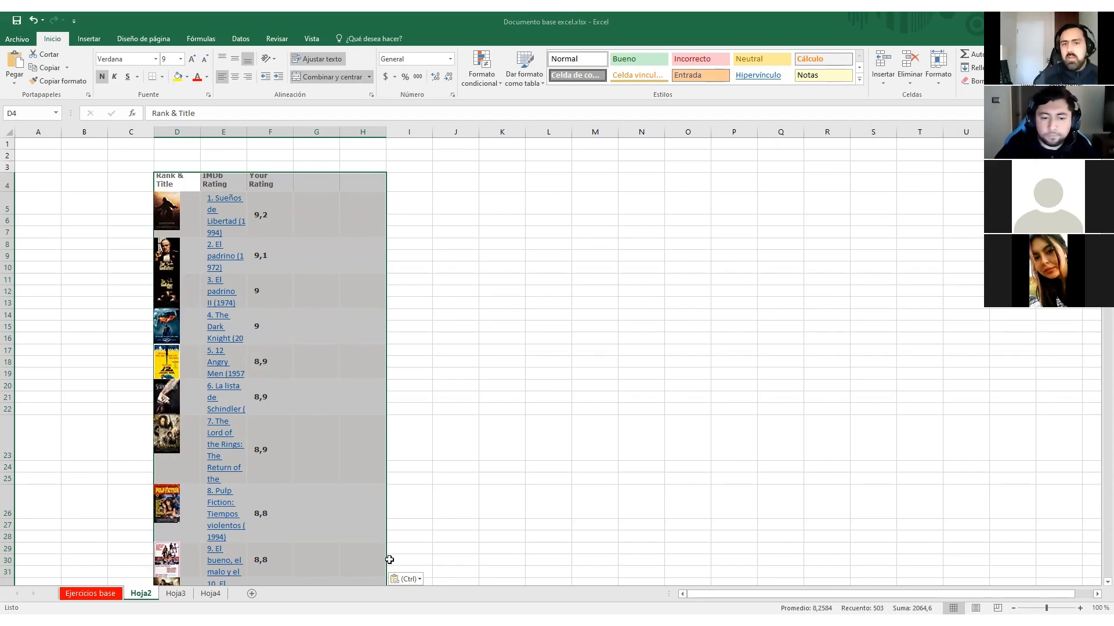
Step: Switch the table pasted at D4 to match the destination formatting
{"action": "left_click", "coordinate": [417, 580]}
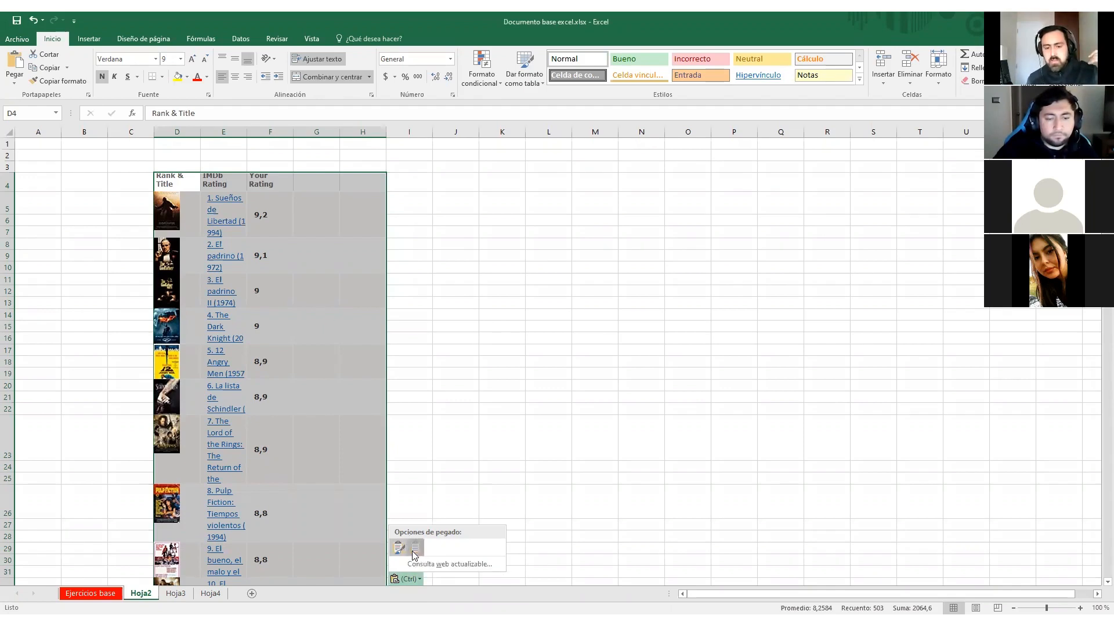
{"action": "key", "text": "Escape"}
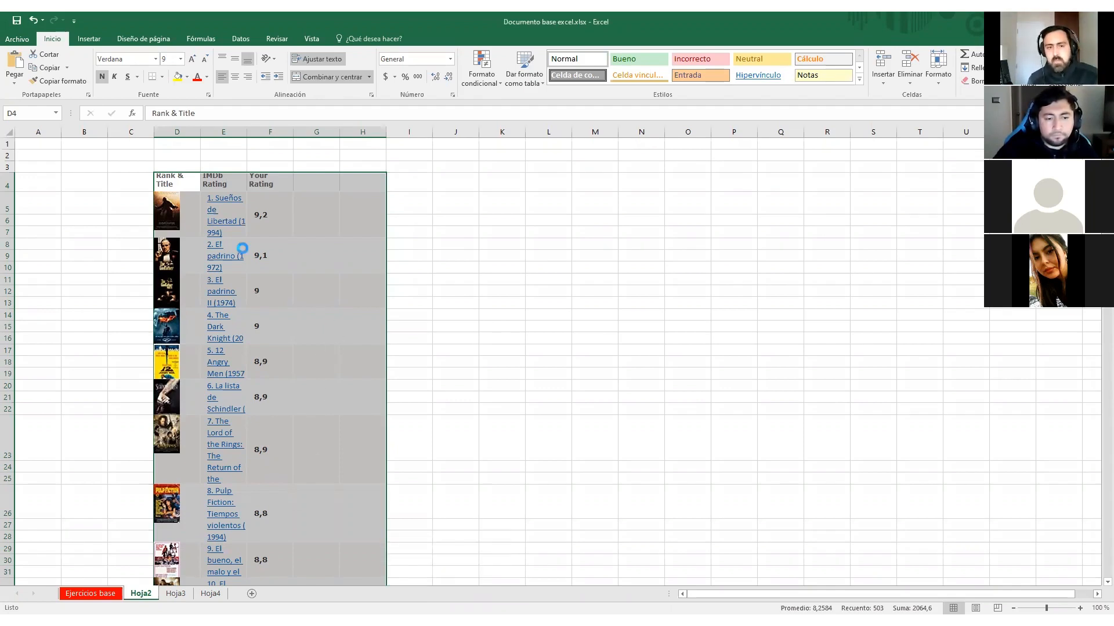
{"action": "key", "text": "ctrl+v"}
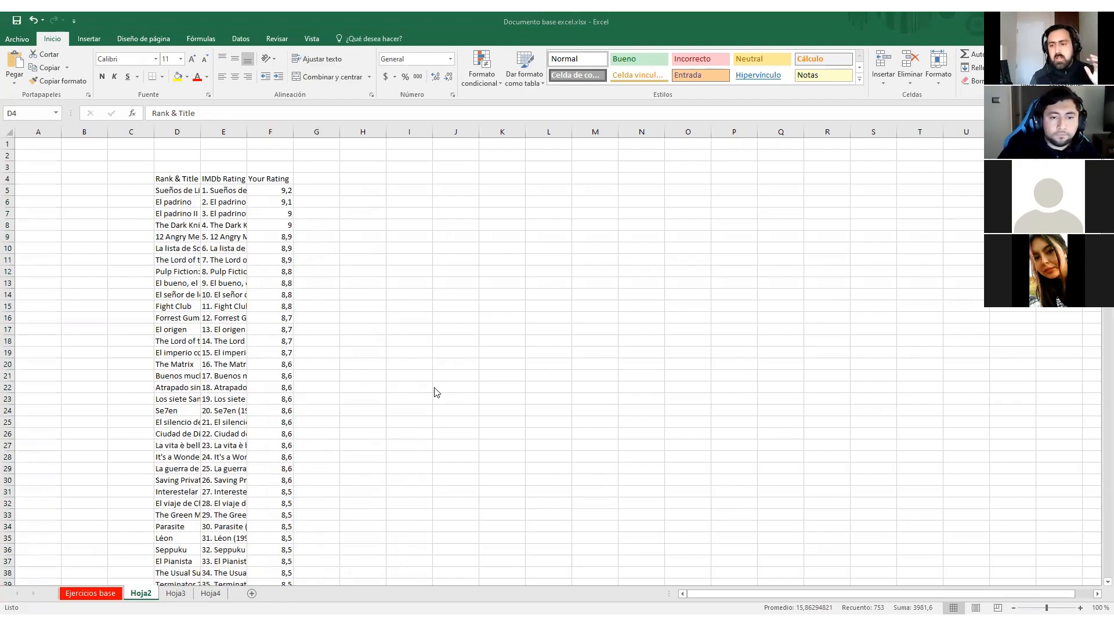
Step: Check the IMDb source page in the browser, return to Excel and undo the table pastes on Hoja2
{"action": "key", "text": "alt+Tab"}
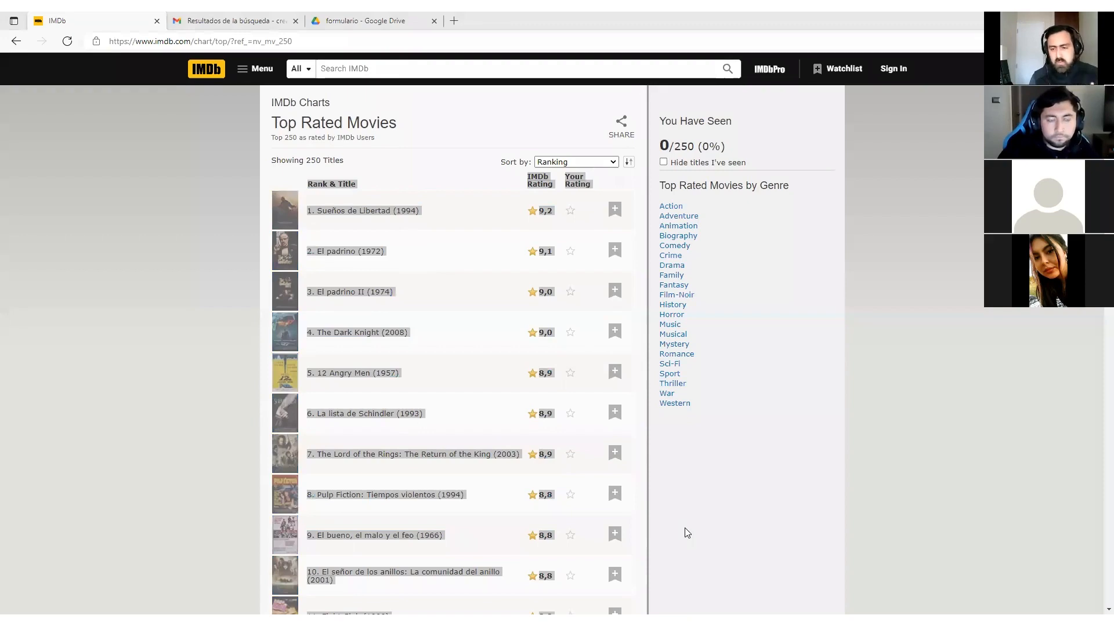
{"action": "key", "text": "alt+Tab"}
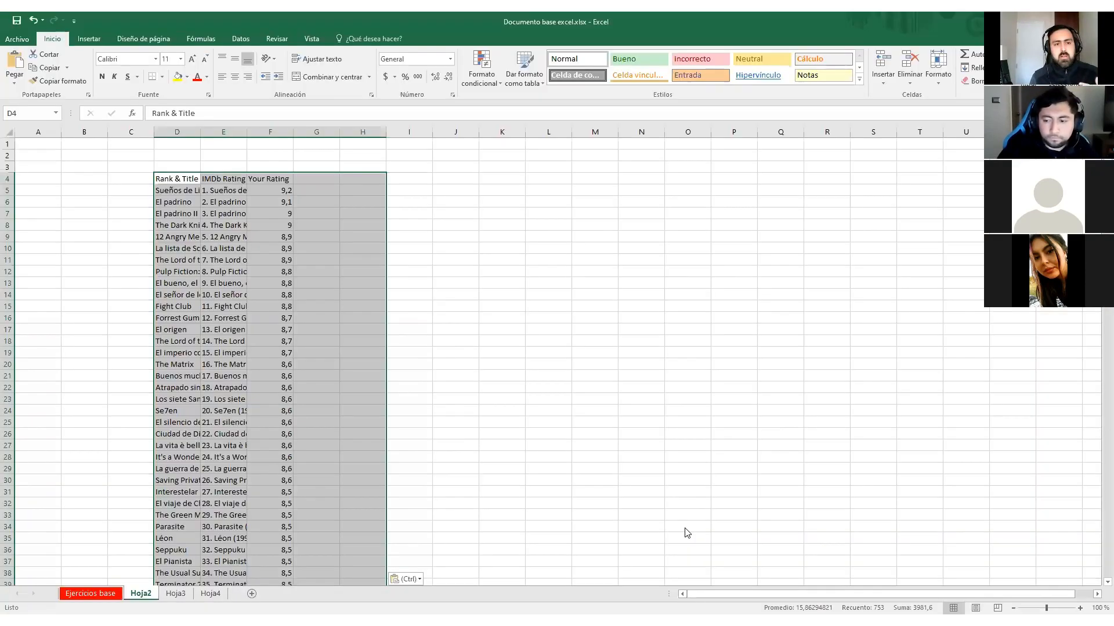
{"action": "left_click", "coordinate": [34, 21]}
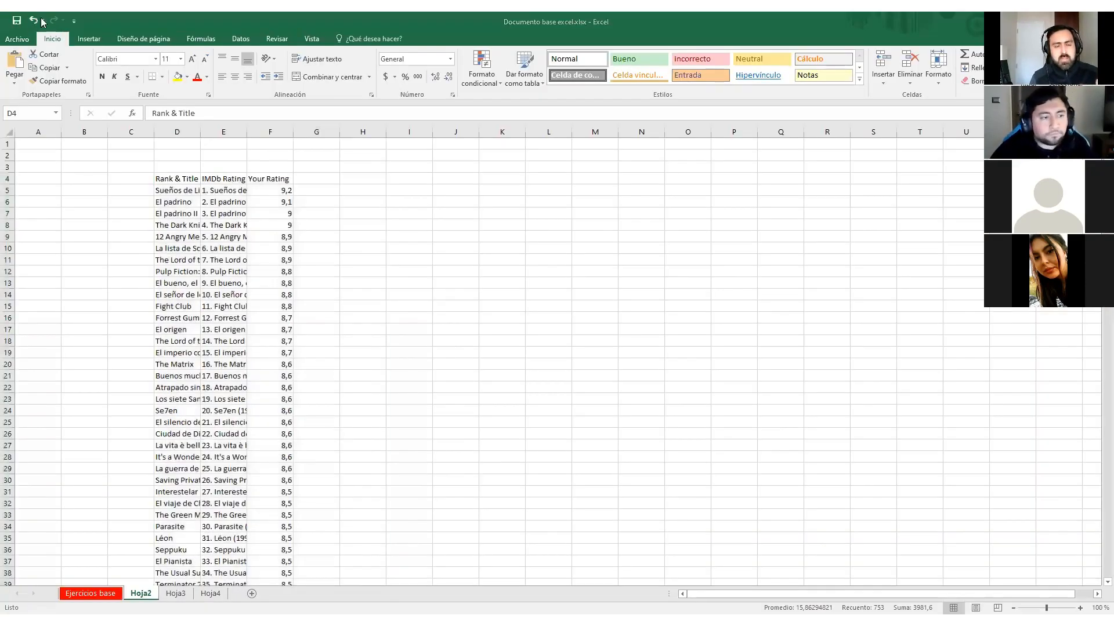
{"action": "left_click", "coordinate": [33, 20]}
{"action": "left_click", "coordinate": [34, 20]}
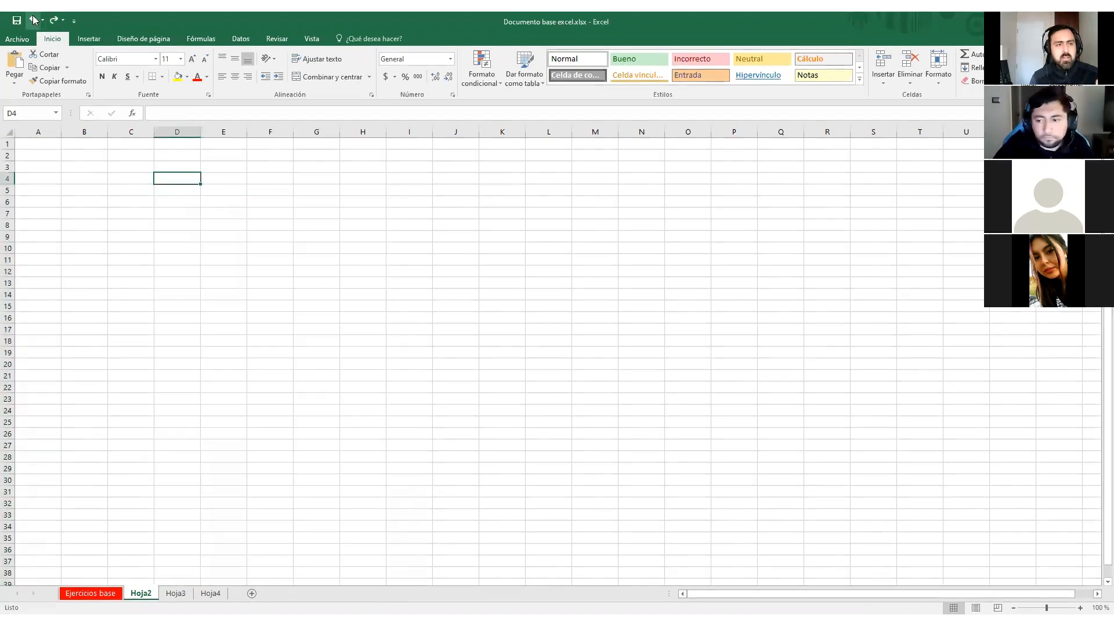
{"action": "left_click", "coordinate": [232, 210]}
{"action": "left_click", "coordinate": [174, 187]}
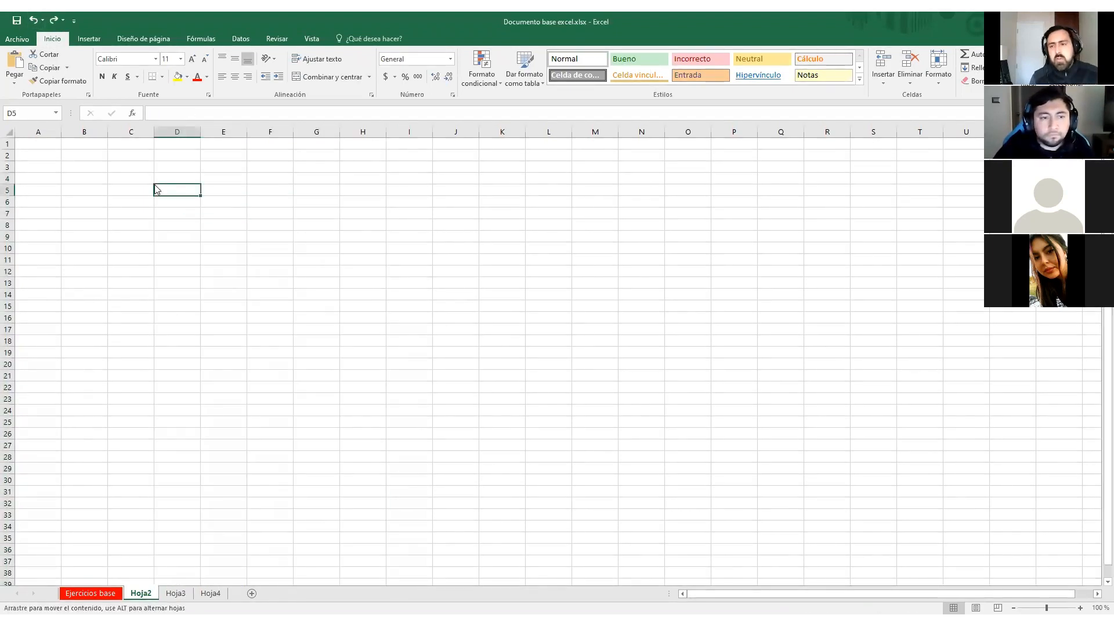
{"action": "left_click", "coordinate": [30, 142]}
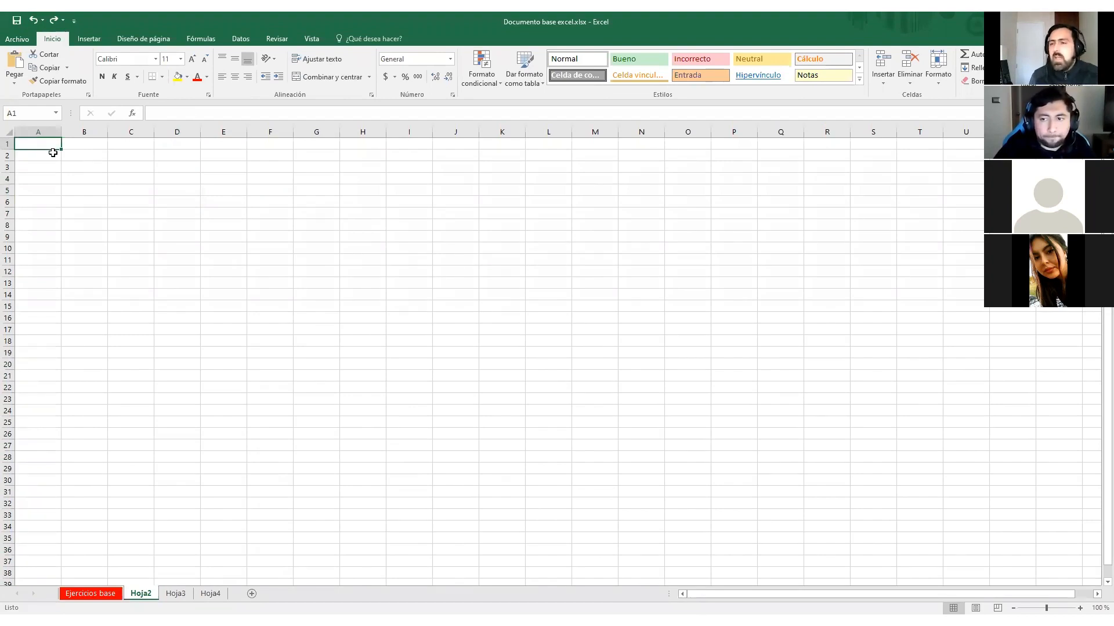
{"action": "left_click", "coordinate": [165, 196]}
{"action": "left_click", "coordinate": [44, 147]}
{"action": "key", "text": "ctrl+shift+Down"}
{"action": "left_click", "coordinate": [52, 145]}
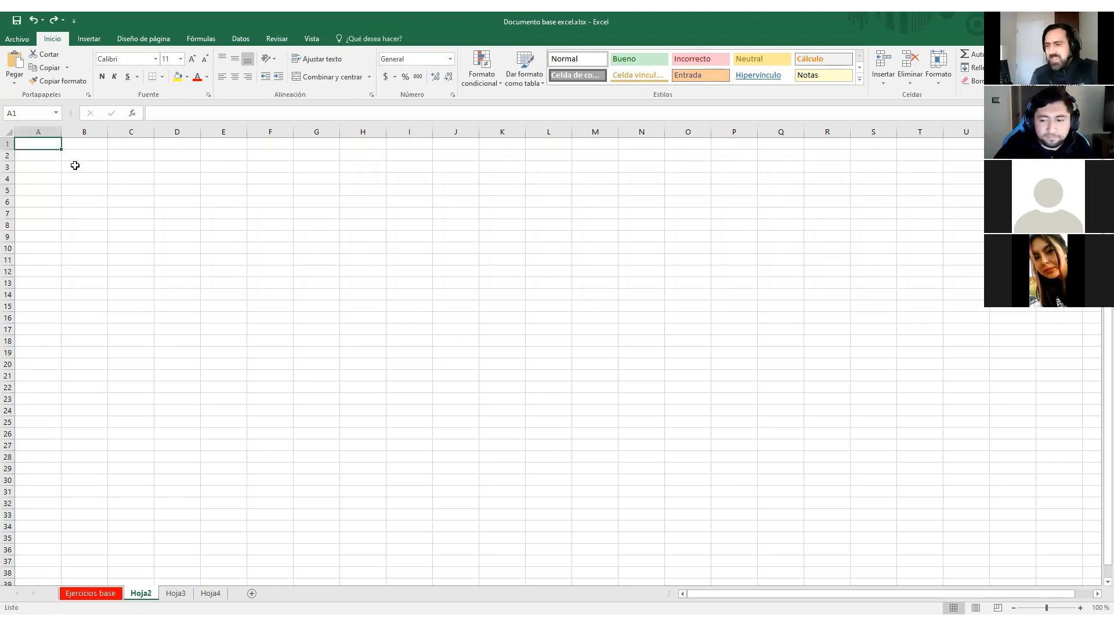
{"action": "left_click", "coordinate": [118, 216]}
{"action": "left_click", "coordinate": [230, 202]}
Step: Paste the IMDb table at cell D9 of Hoja2, matching the destination formatting
{"action": "left_click", "coordinate": [185, 232]}
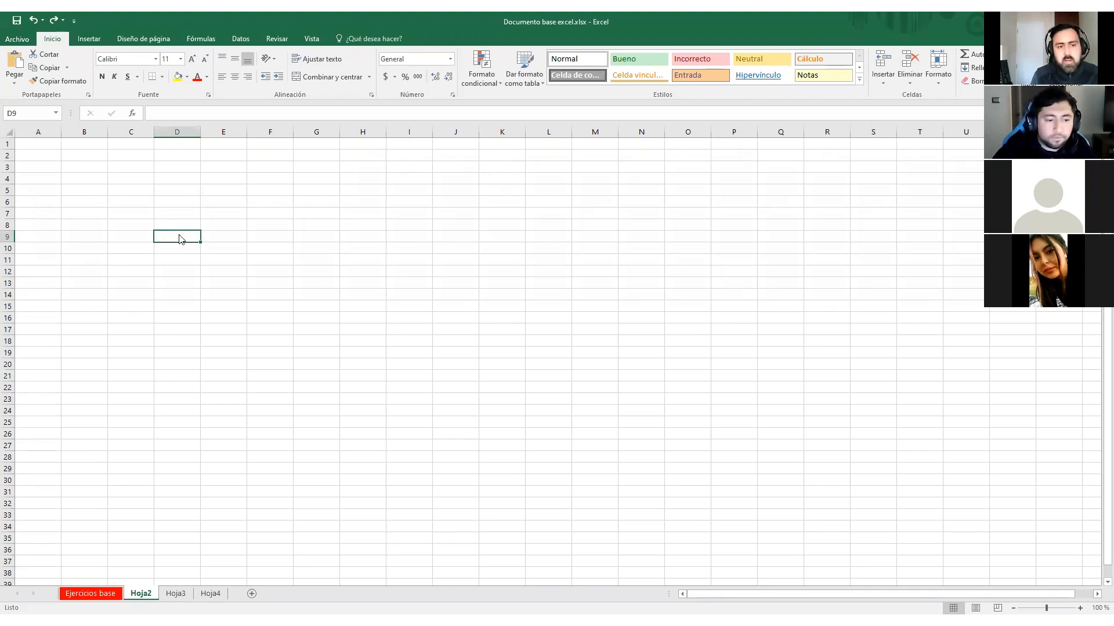
{"action": "right_click", "coordinate": [179, 238]}
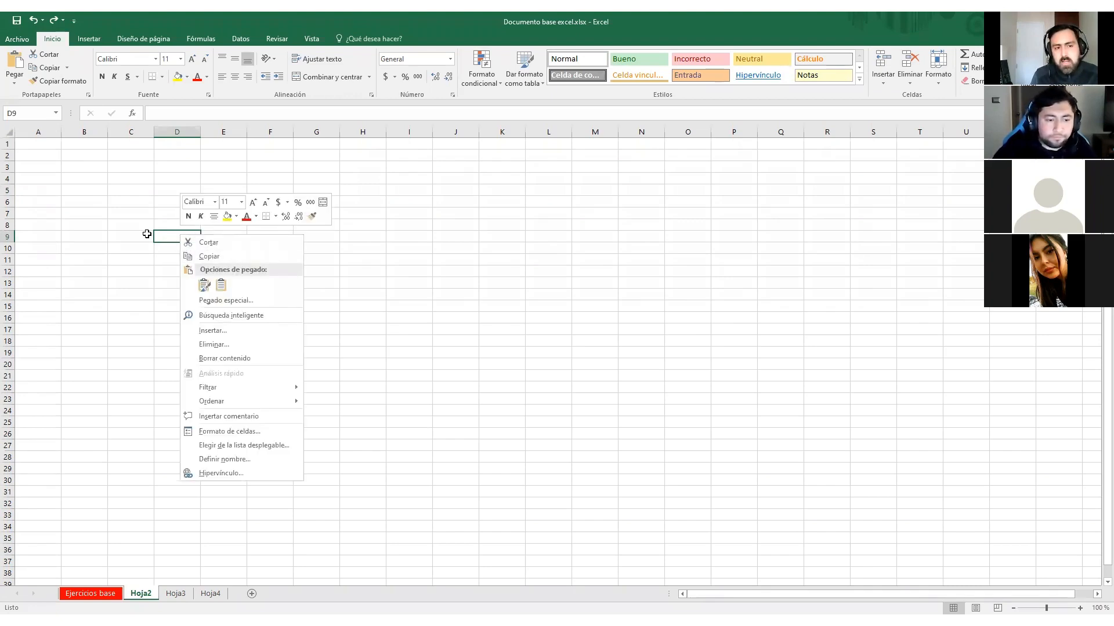
{"action": "left_click", "coordinate": [171, 237]}
{"action": "right_click", "coordinate": [172, 237]}
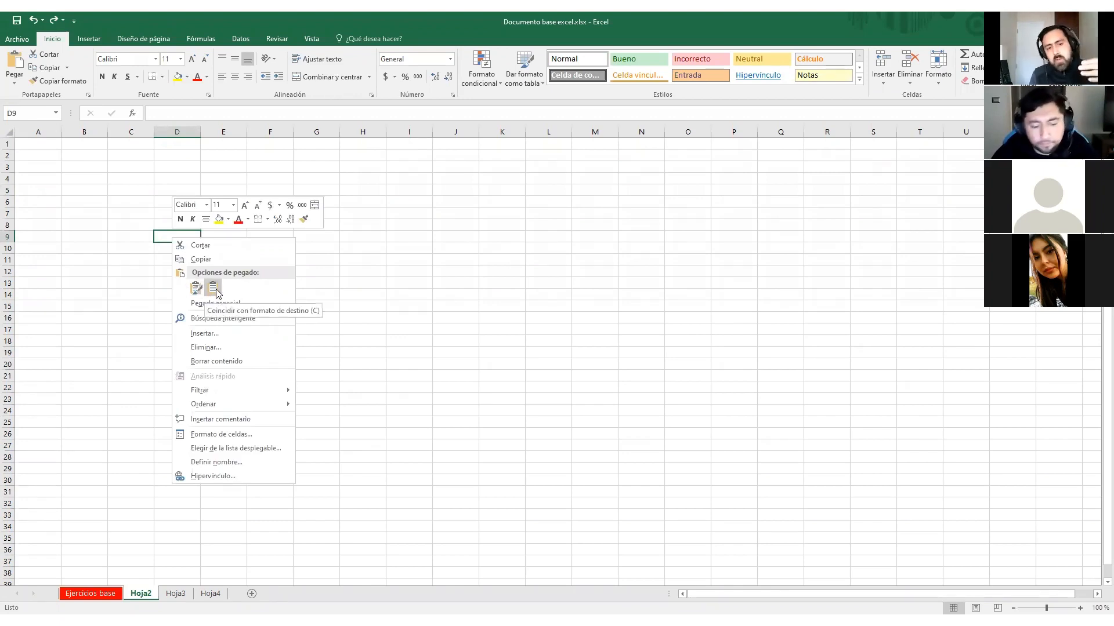
{"action": "left_click", "coordinate": [213, 288]}
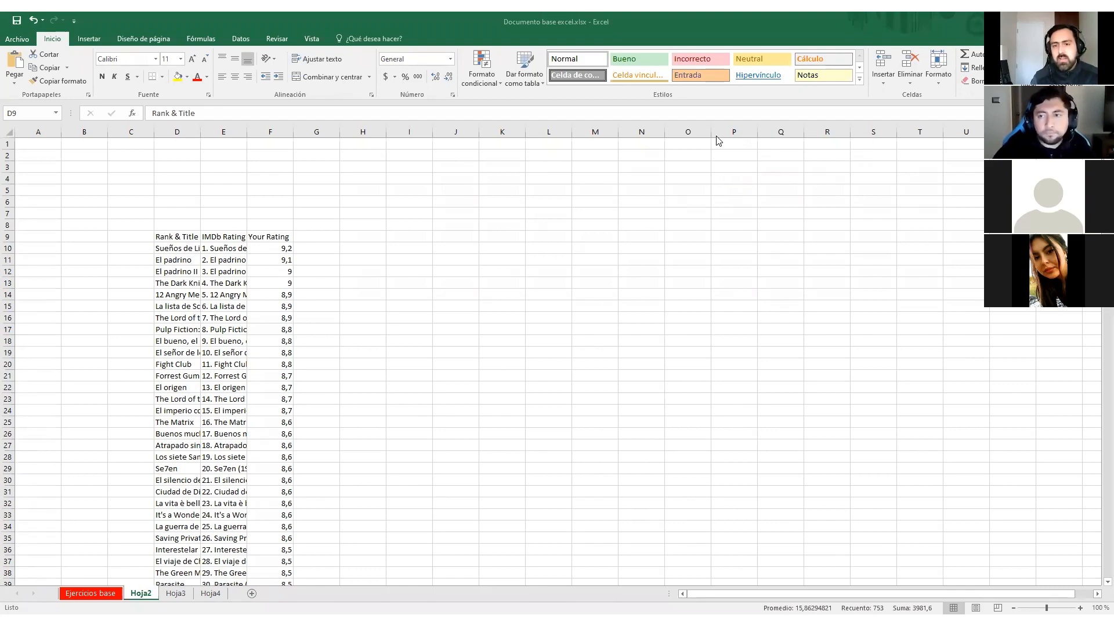
{"action": "key", "text": "ctrl+v"}
Step: Widen columns D, E and F so the movie titles and ratings fit in their cells
{"action": "left_click", "coordinate": [248, 235]}
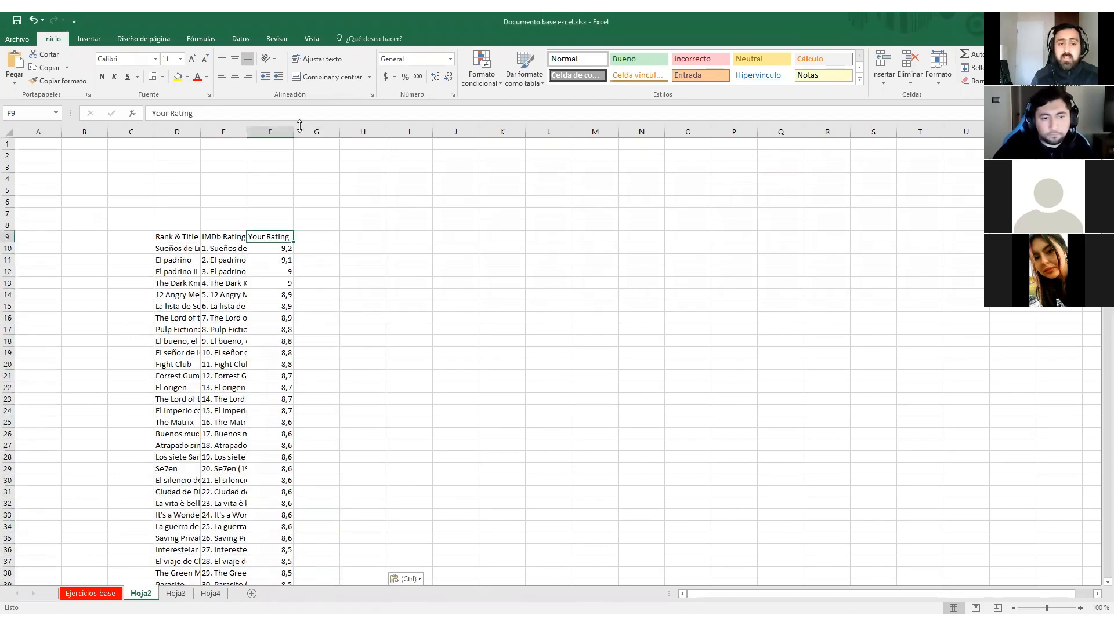
{"action": "left_click_drag", "start_coordinate": [294, 129], "coordinate": [304, 136]}
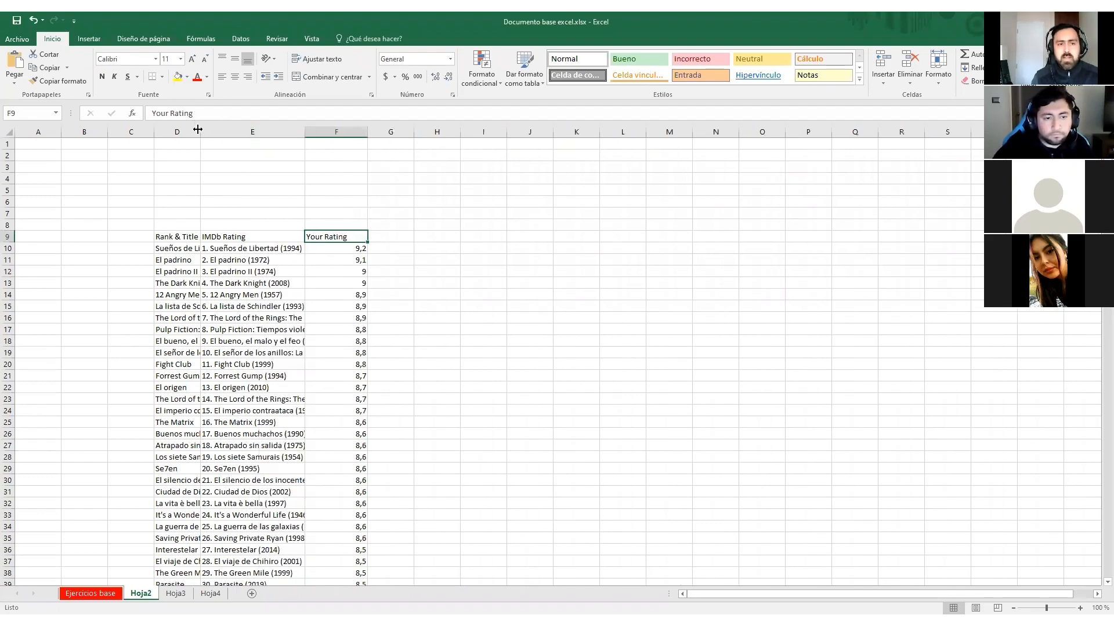
{"action": "left_click_drag", "start_coordinate": [237, 133], "coordinate": [237, 134]}
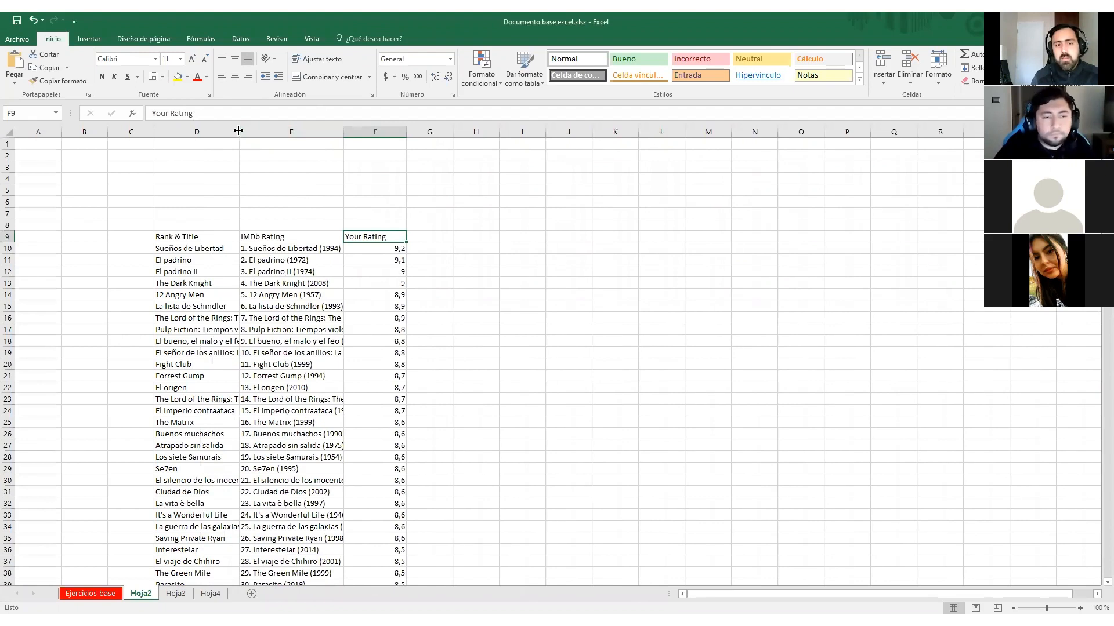
{"action": "left_click_drag", "start_coordinate": [238, 131], "coordinate": [268, 131]}
{"action": "left_click_drag", "start_coordinate": [373, 132], "coordinate": [487, 134]}
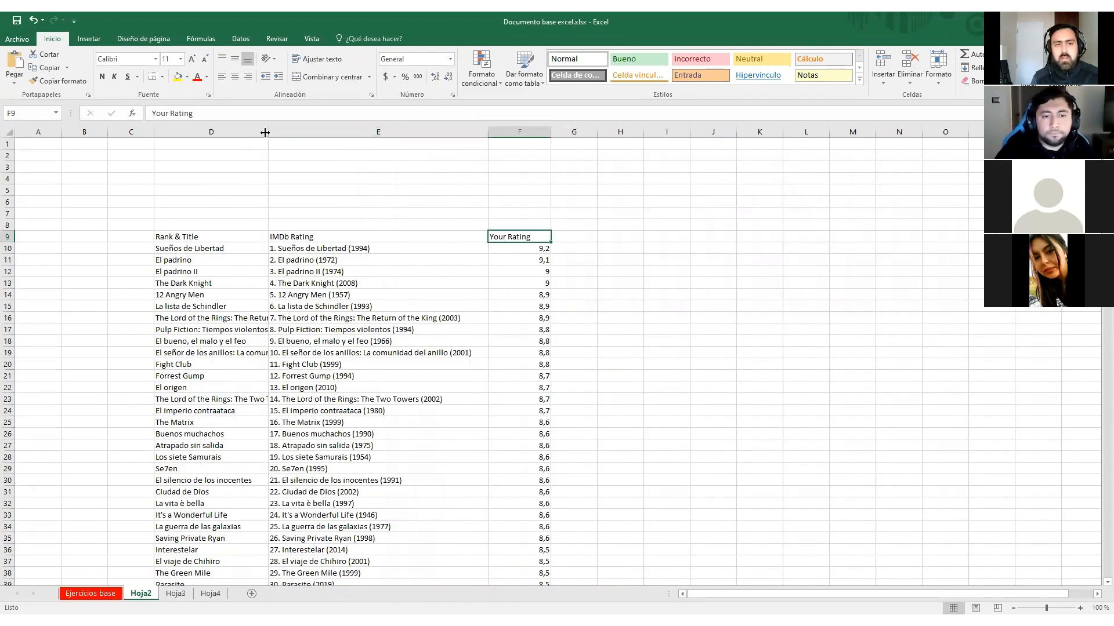
{"action": "left_click_drag", "start_coordinate": [266, 132], "coordinate": [363, 134]}
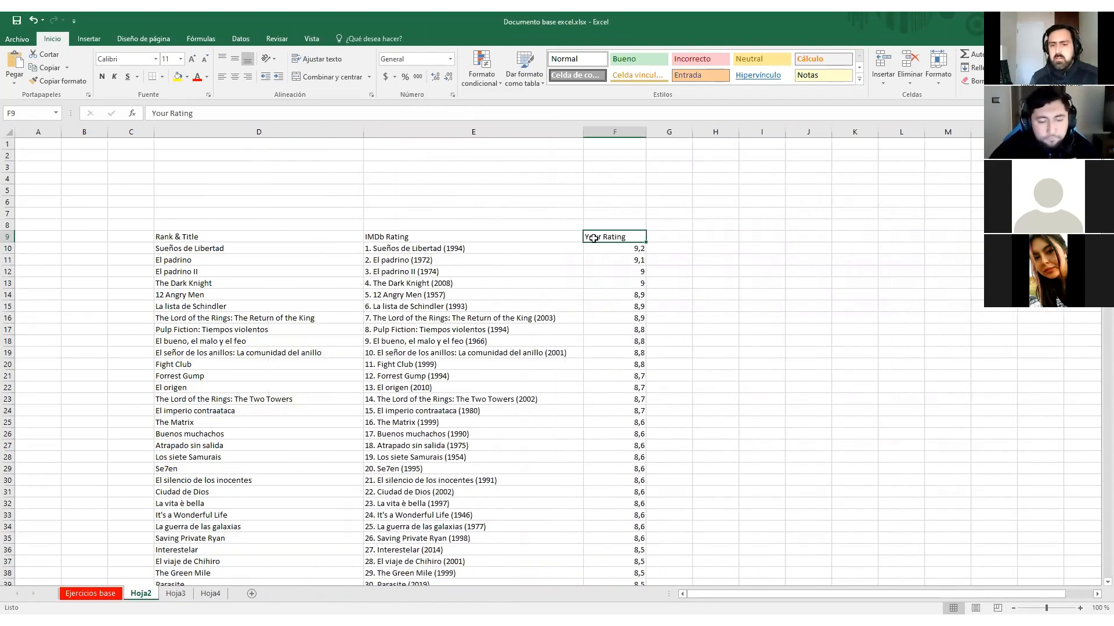
Step: Replace every comma with a period in the Your Rating values, F10 to F259
{"action": "key", "text": "Return"}
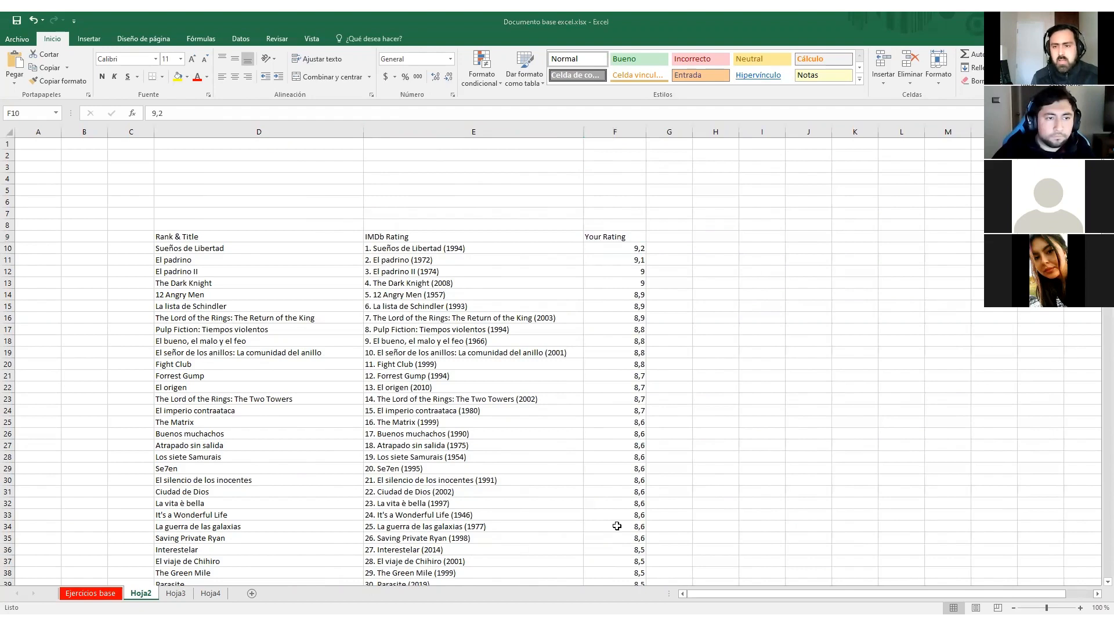
{"action": "left_click_drag", "start_coordinate": [621, 248], "coordinate": [626, 567]}
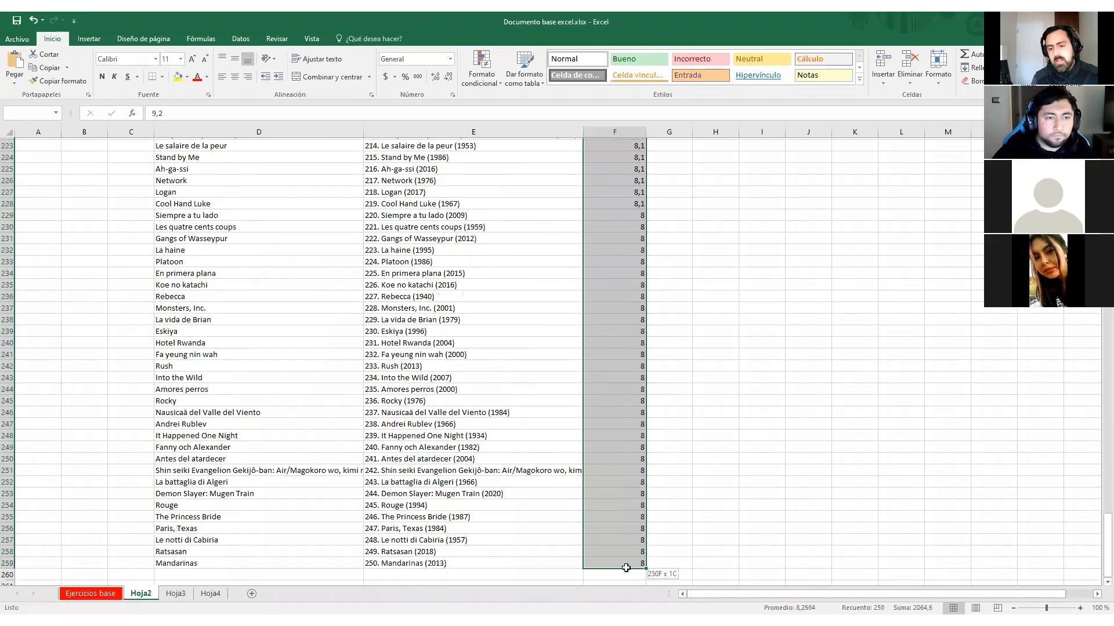
{"action": "scroll", "coordinate": [644, 493], "scroll_direction": "down", "scroll_amount": 1}
{"action": "scroll", "coordinate": [555, 278], "scroll_direction": "up", "scroll_amount": 20}
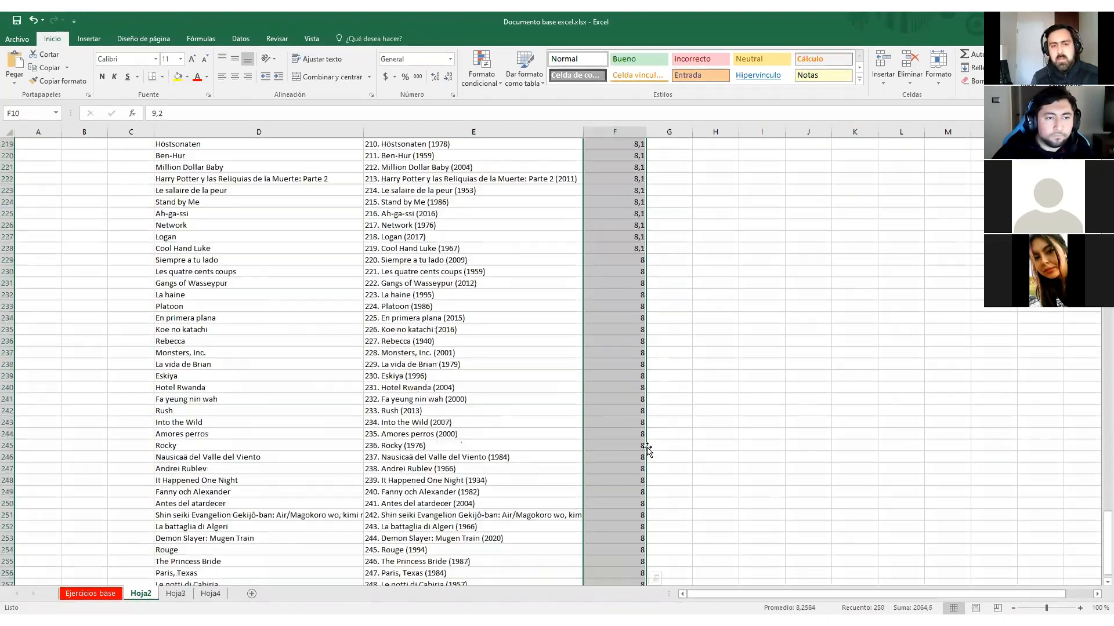
{"action": "scroll", "coordinate": [555, 278], "scroll_direction": "up", "scroll_amount": 20}
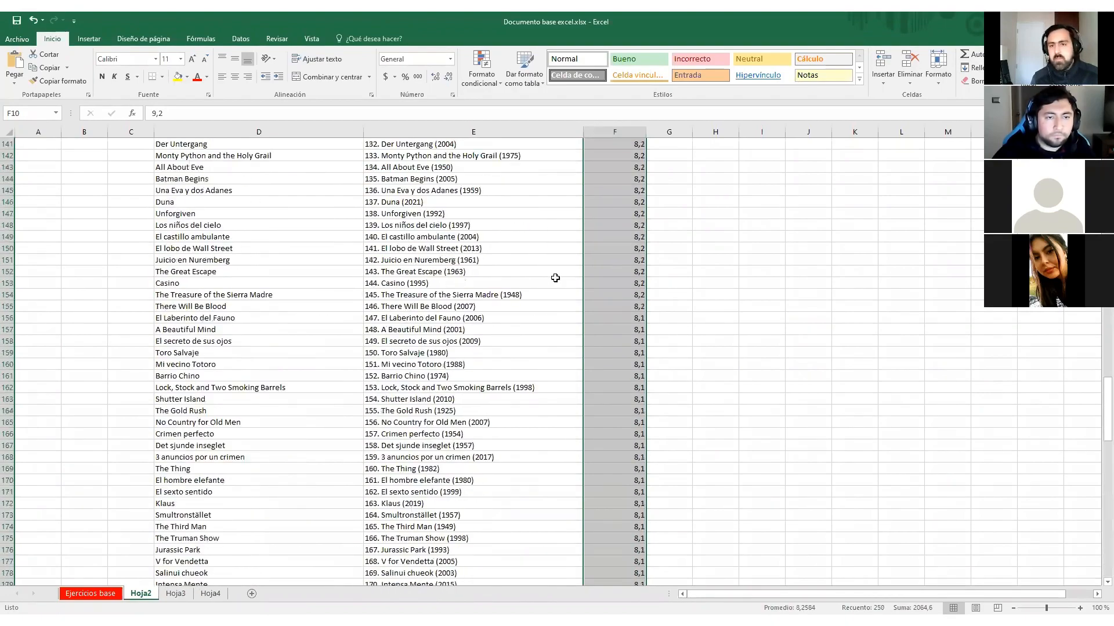
{"action": "scroll", "coordinate": [555, 278], "scroll_direction": "up", "scroll_amount": 20}
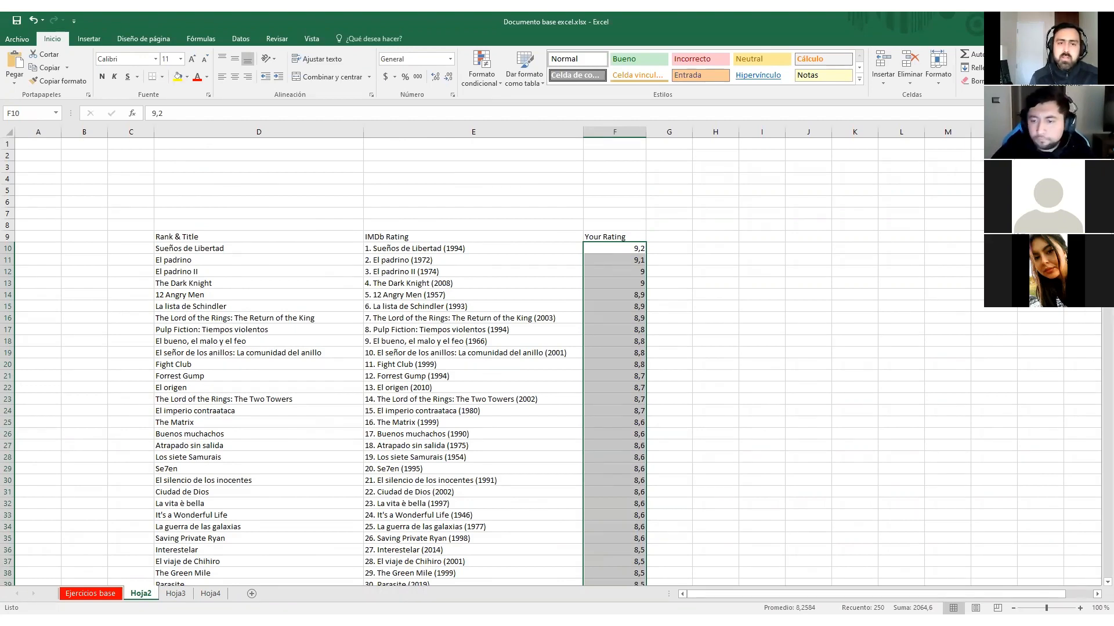
{"action": "key", "text": "ctrl+h"}
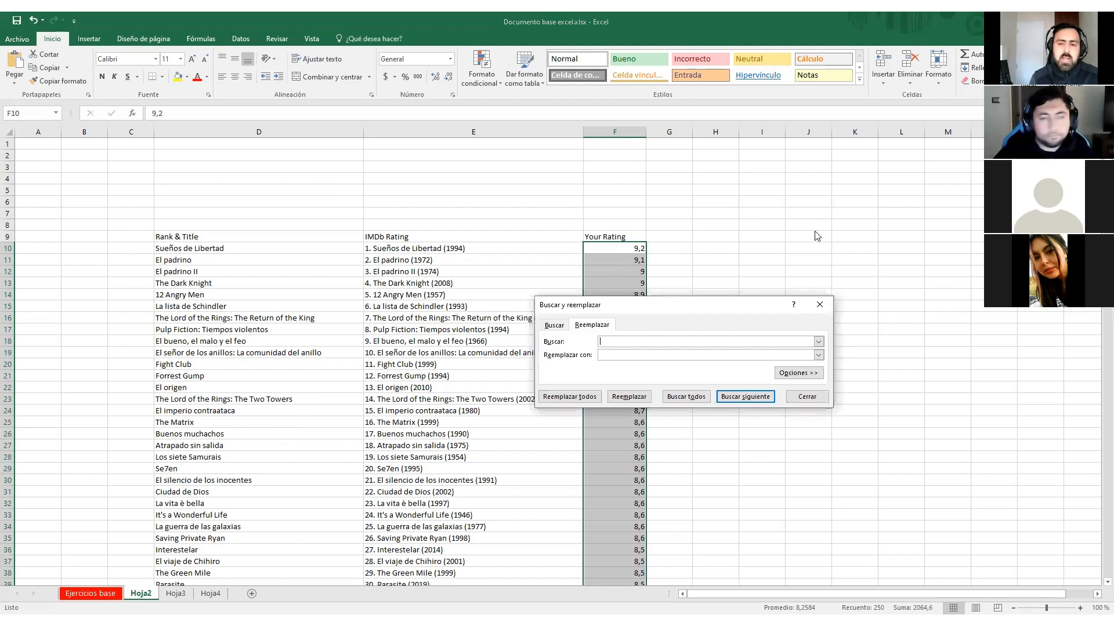
{"action": "left_click_drag", "start_coordinate": [708, 307], "coordinate": [848, 198]}
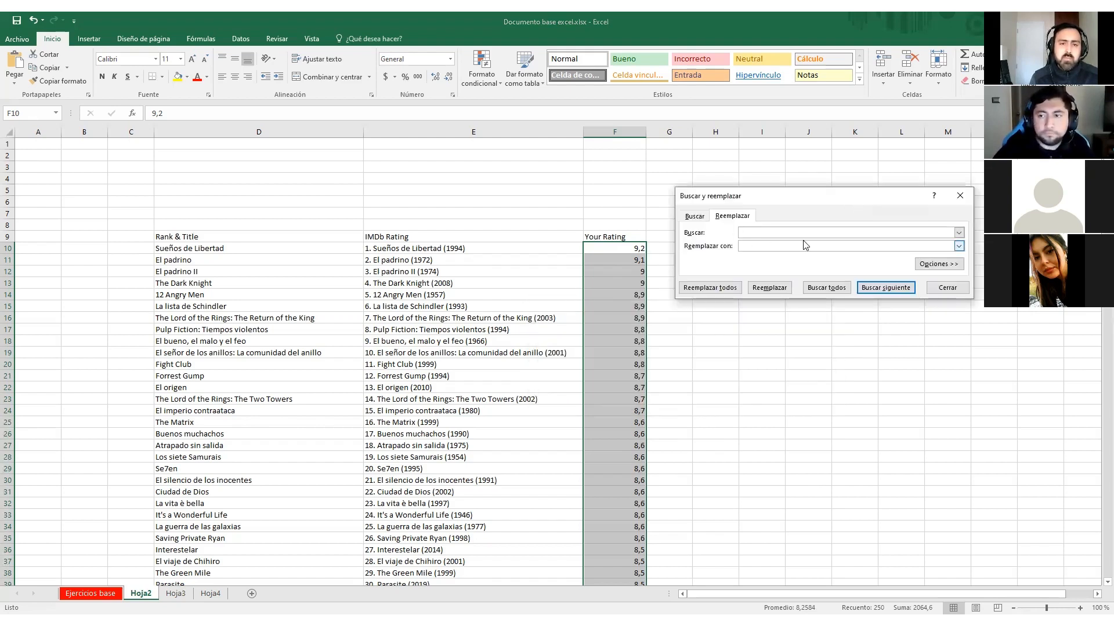
{"action": "left_click", "coordinate": [785, 233]}
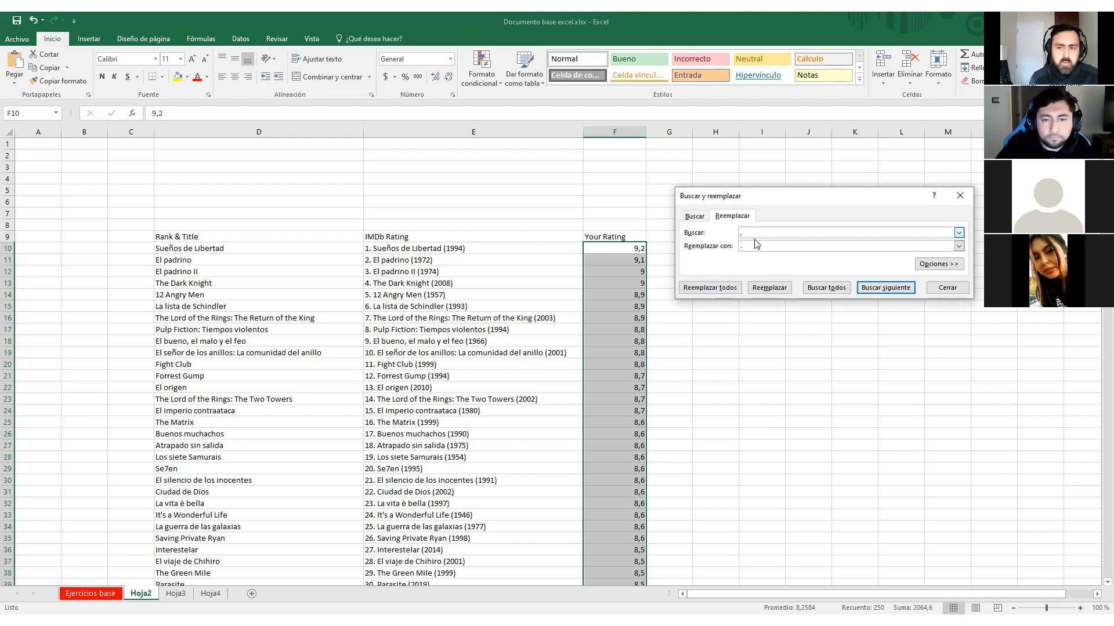
{"action": "left_click", "coordinate": [706, 289]}
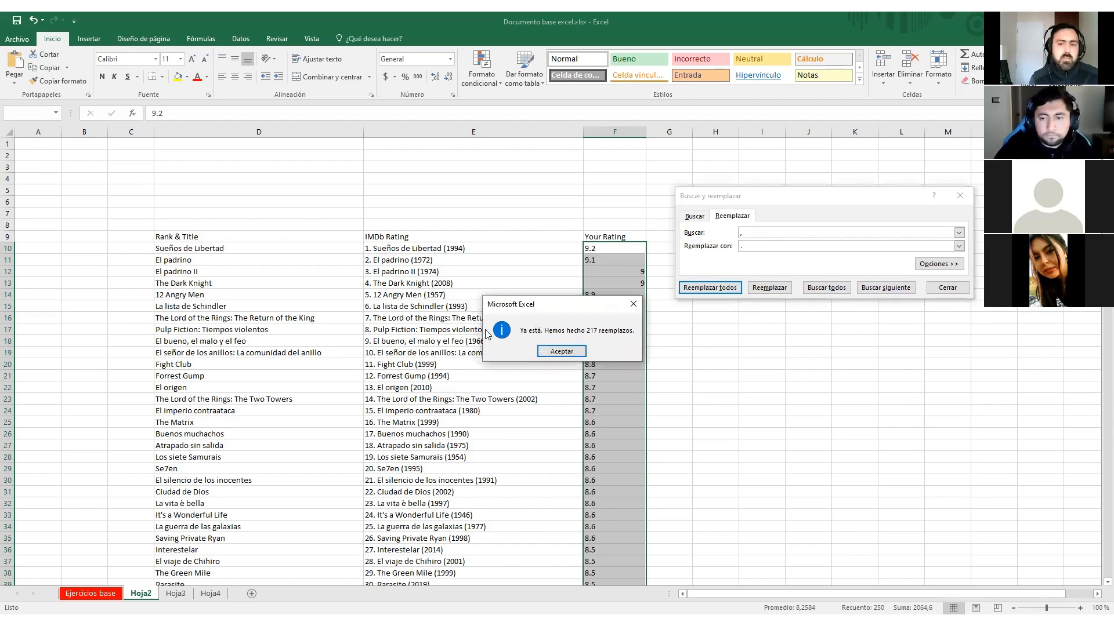
{"action": "left_click", "coordinate": [559, 351]}
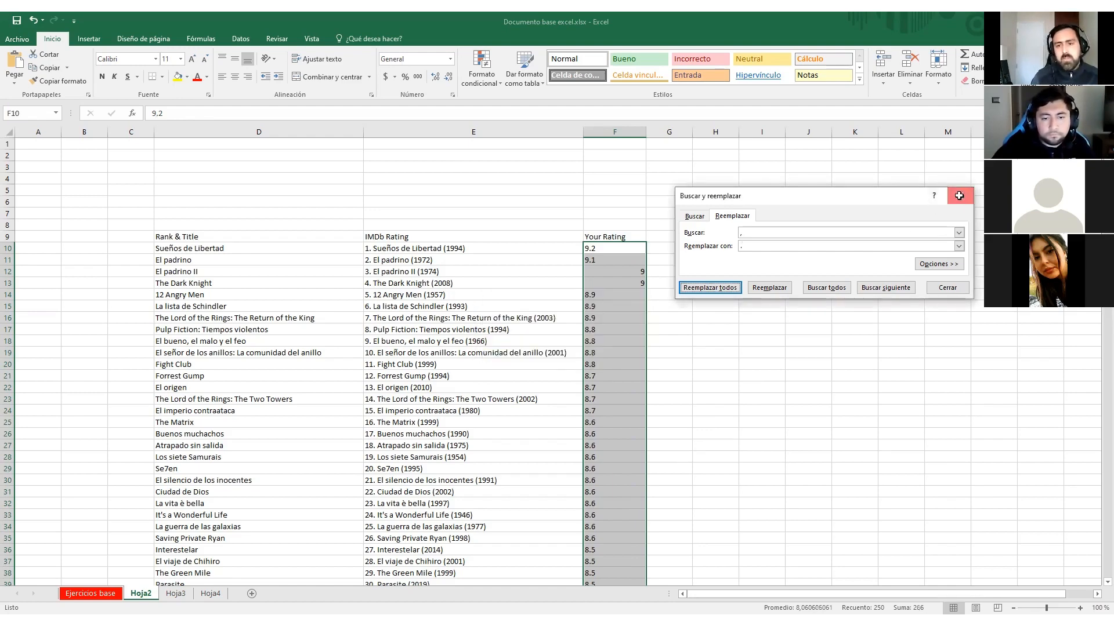
Step: Close the replace dialog and review the Your Rating column to see which values are left-aligned as text and which remain numbers
{"action": "left_click", "coordinate": [948, 288]}
{"action": "scroll", "coordinate": [614, 371], "scroll_direction": "down", "scroll_amount": 3}
{"action": "scroll", "coordinate": [615, 371], "scroll_direction": "down", "scroll_amount": 2}
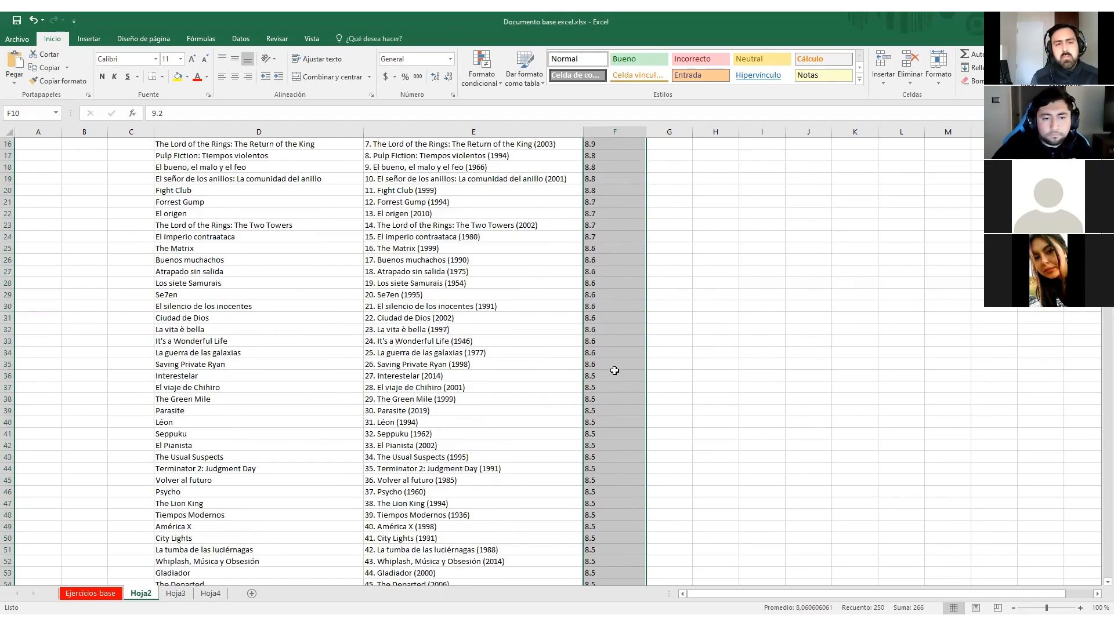
{"action": "scroll", "coordinate": [614, 370], "scroll_direction": "down", "scroll_amount": 9}
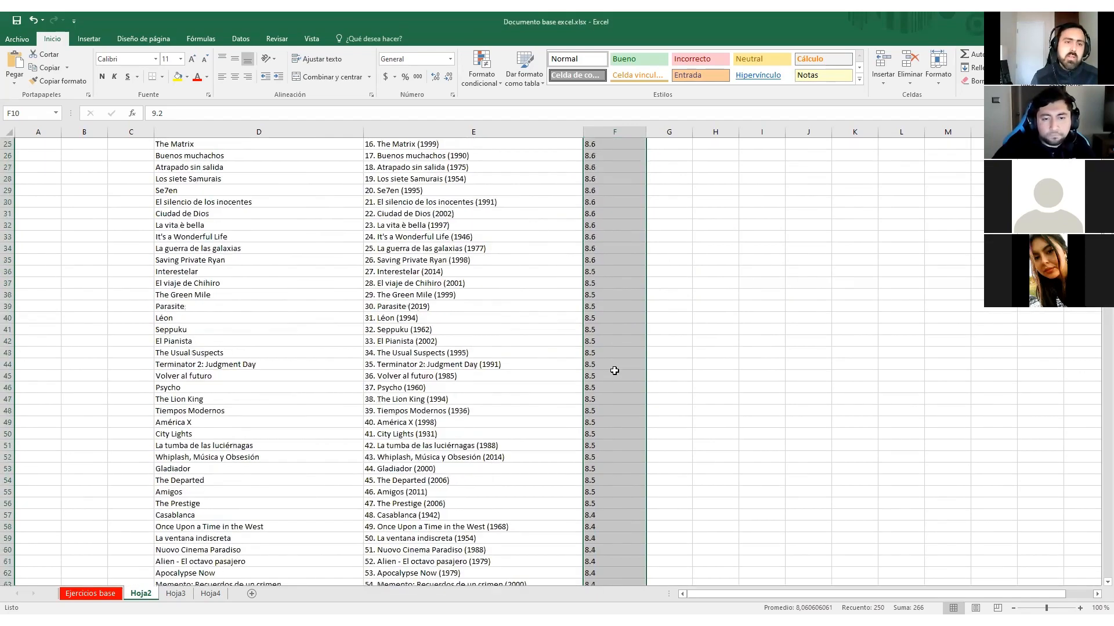
{"action": "scroll", "coordinate": [614, 370], "scroll_direction": "down", "scroll_amount": 20}
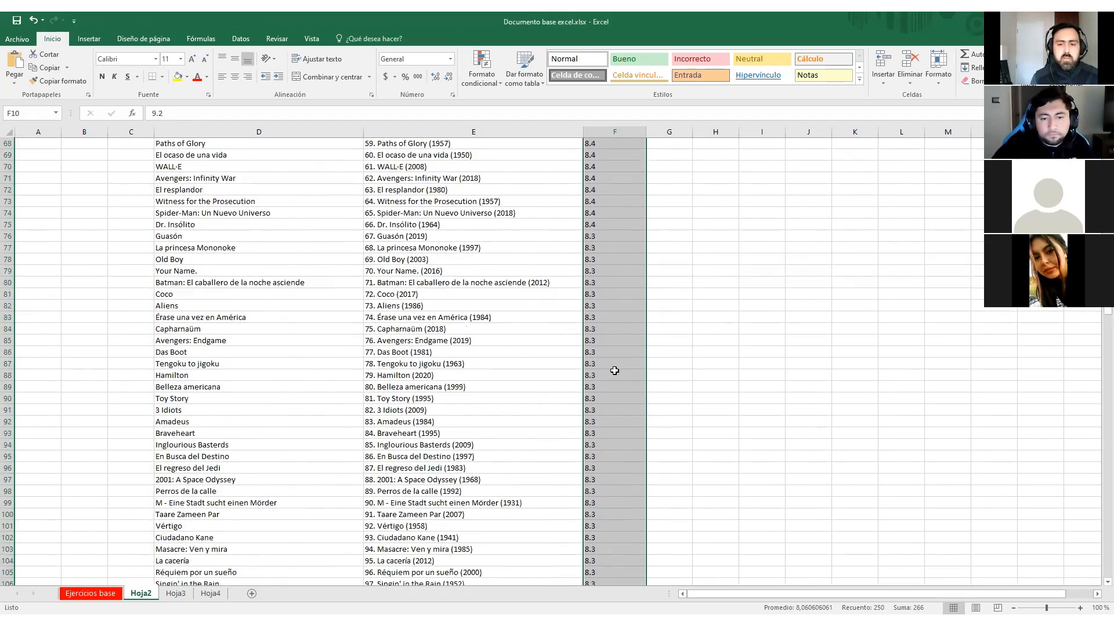
{"action": "scroll", "coordinate": [613, 370], "scroll_direction": "down", "scroll_amount": 20}
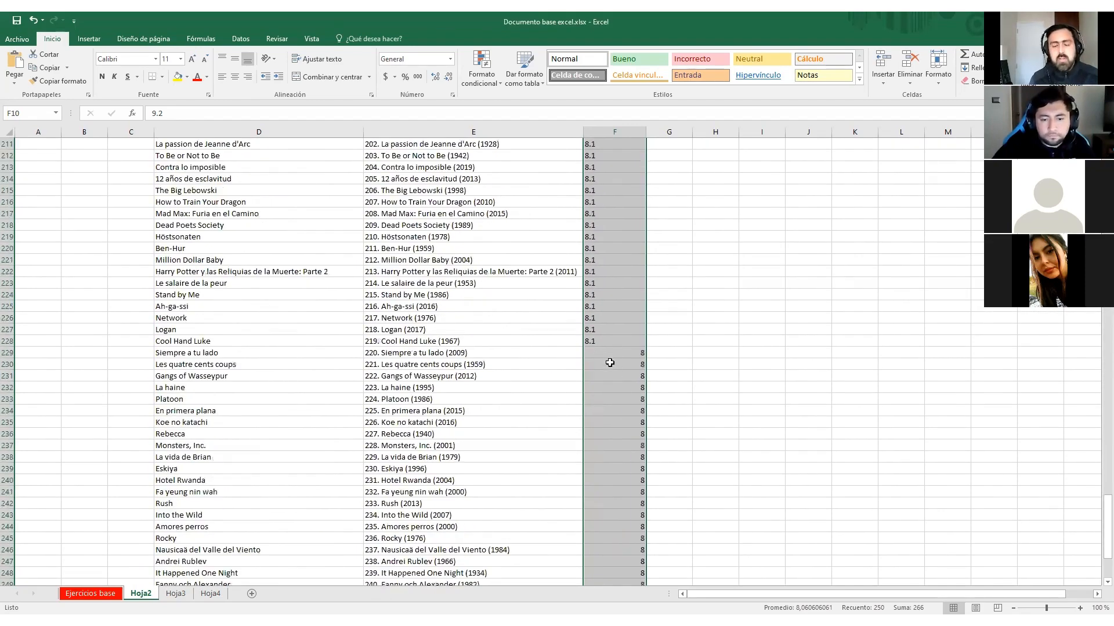
{"action": "left_click", "coordinate": [609, 362]}
{"action": "scroll", "coordinate": [609, 360], "scroll_direction": "up", "scroll_amount": 18}
{"action": "scroll", "coordinate": [608, 357], "scroll_direction": "up", "scroll_amount": 20}
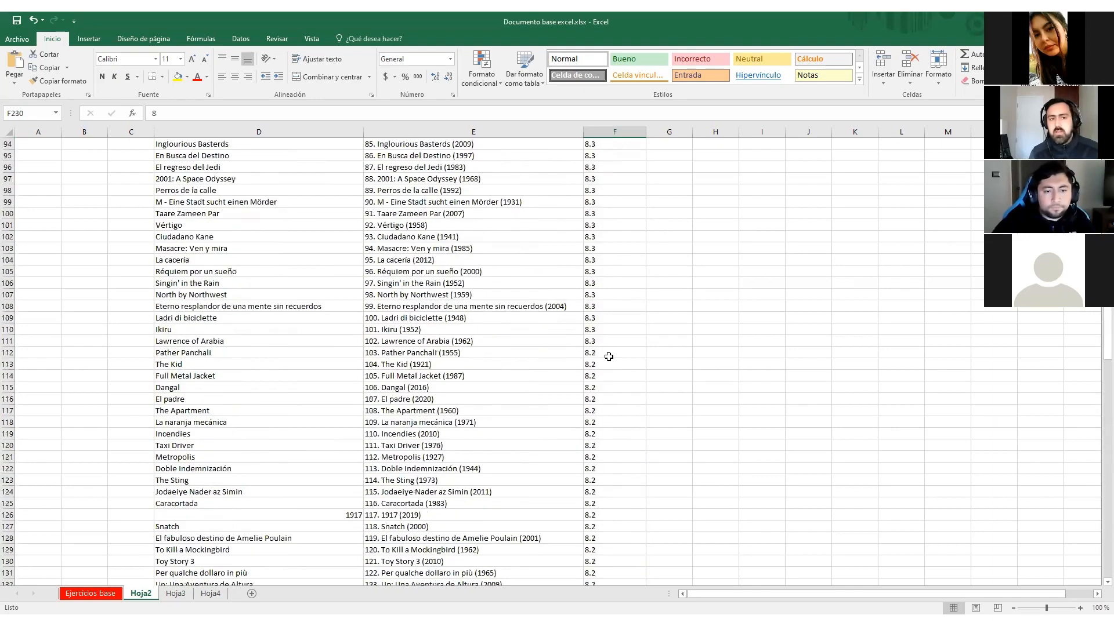
{"action": "scroll", "coordinate": [608, 357], "scroll_direction": "up", "scroll_amount": 15}
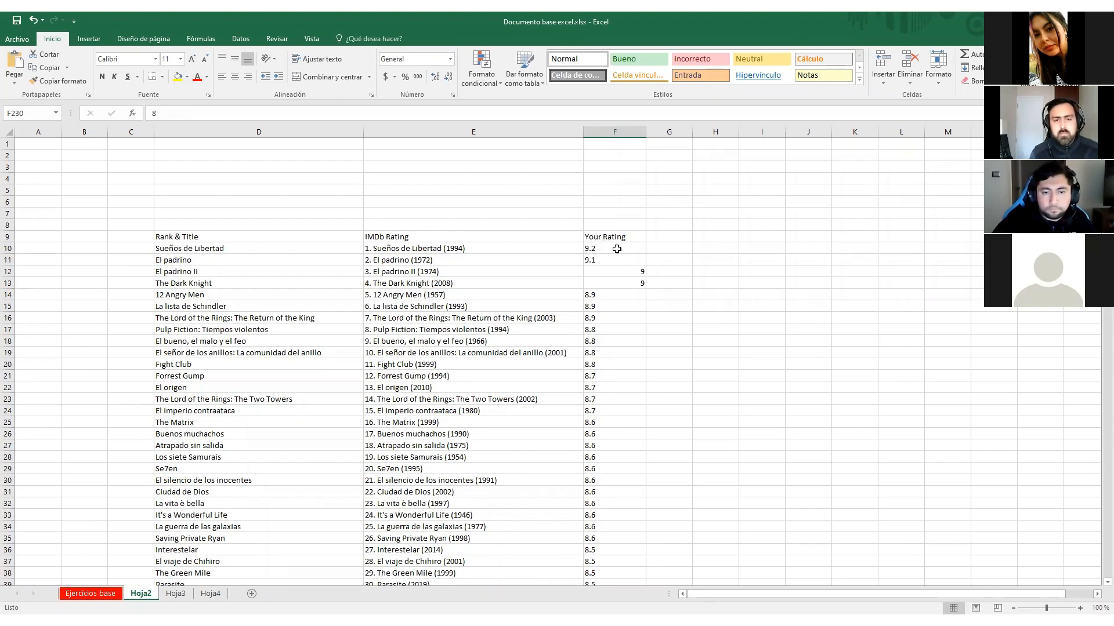
Step: Undo the comma-to-period replacement in the Your Rating column
{"action": "left_click", "coordinate": [603, 236]}
{"action": "left_click", "coordinate": [588, 209]}
{"action": "left_click", "coordinate": [33, 21]}
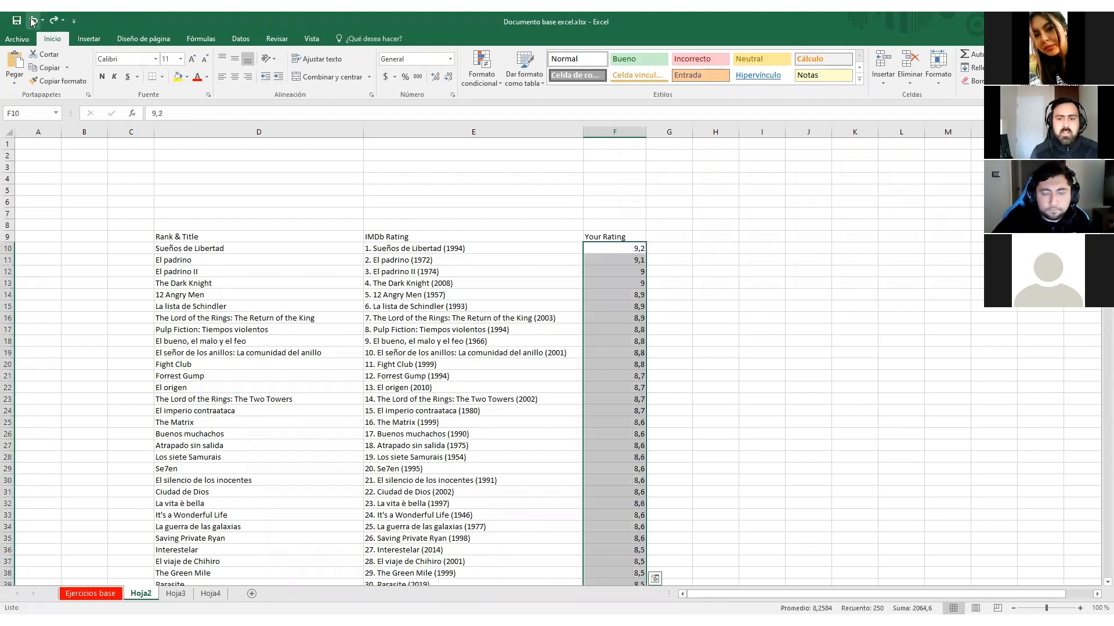
Step: Replace every comma with a period across the whole of Hoja2, and search for any remaining commas
{"action": "left_click", "coordinate": [722, 214]}
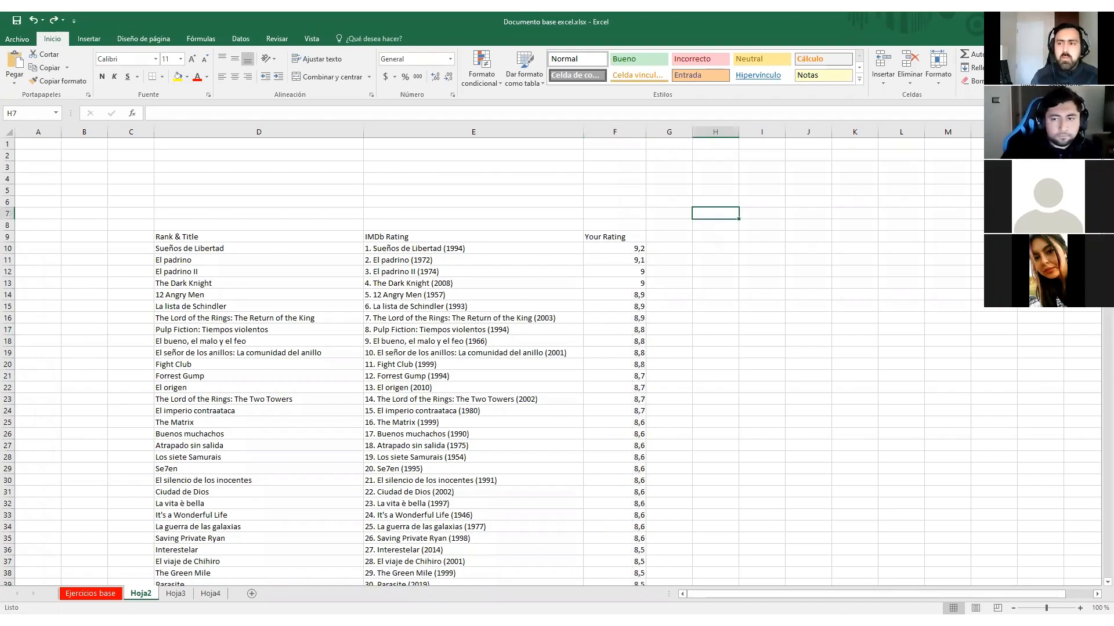
{"action": "key", "text": "ctrl+l"}
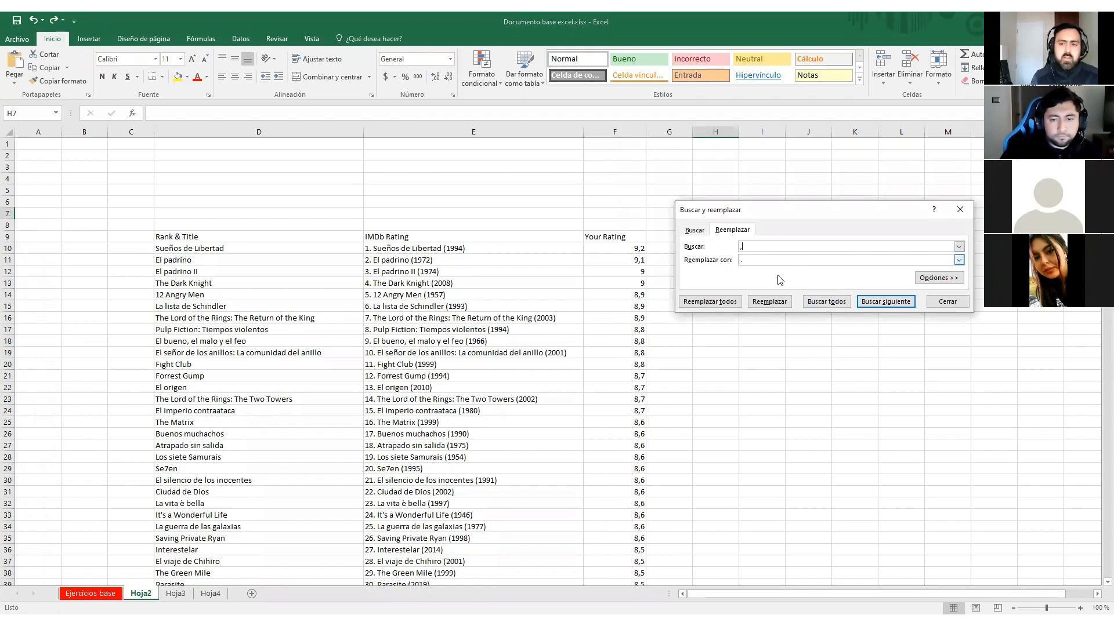
{"action": "left_click", "coordinate": [712, 302]}
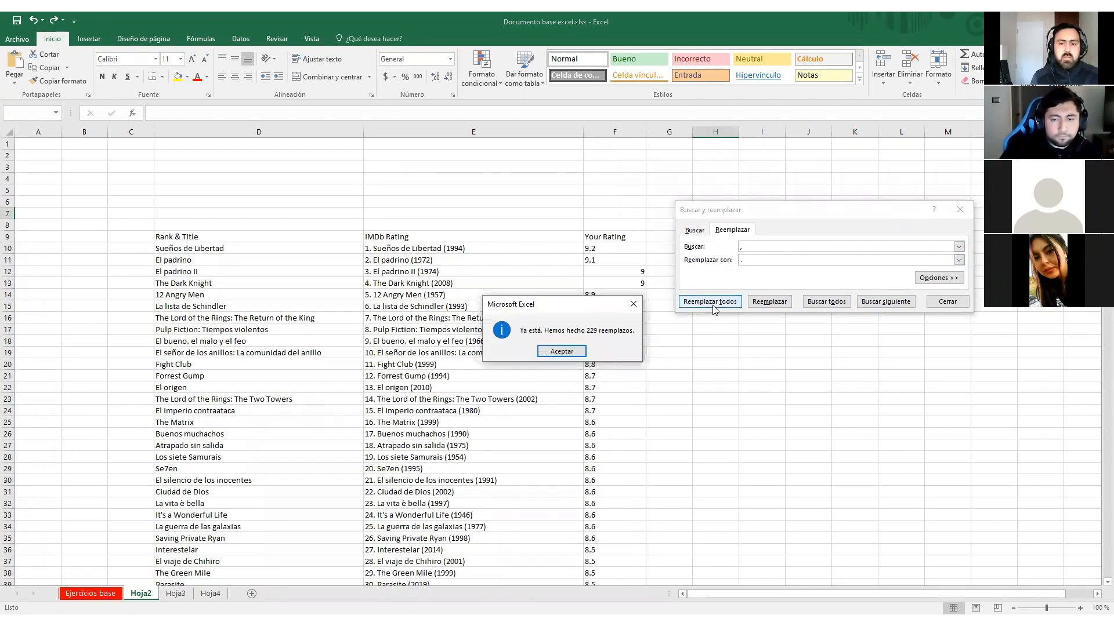
{"action": "left_click", "coordinate": [558, 352]}
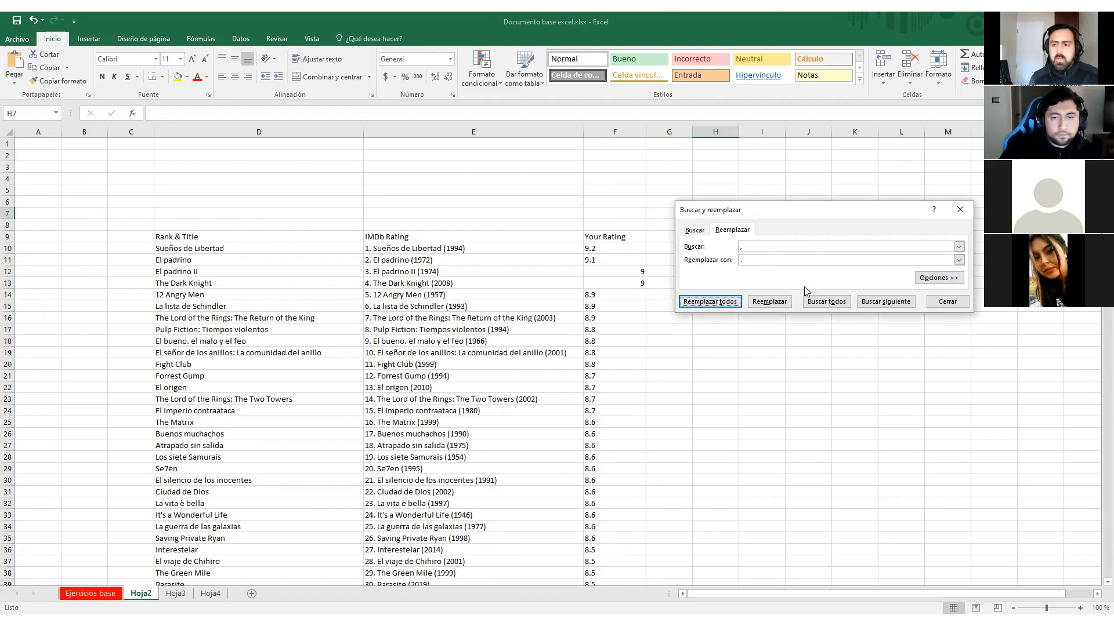
{"action": "left_click", "coordinate": [826, 302]}
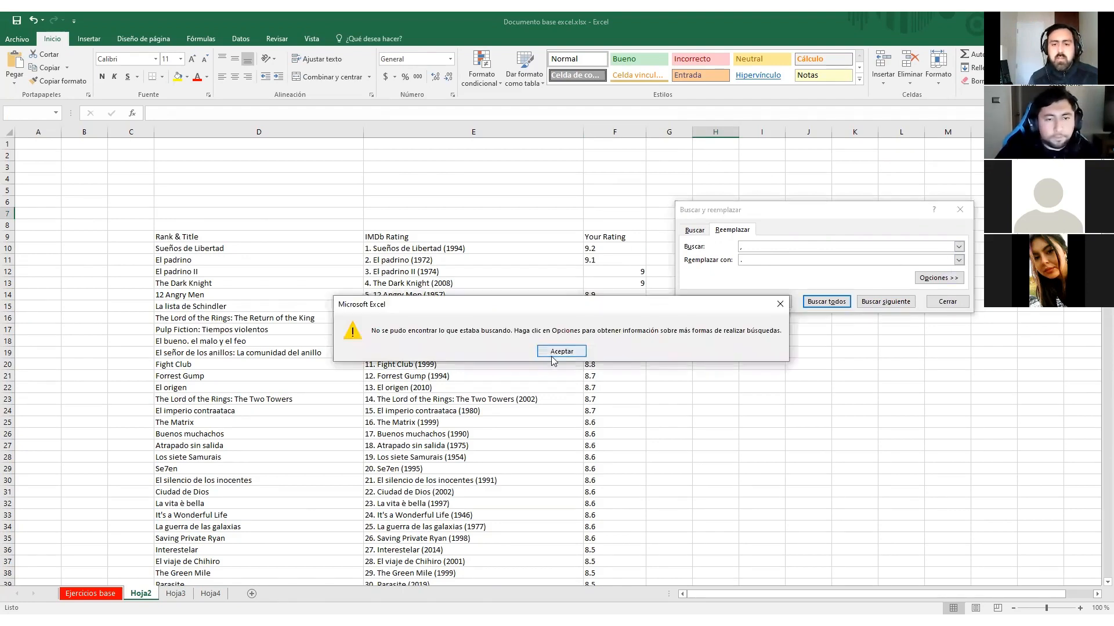
{"action": "left_click", "coordinate": [558, 352]}
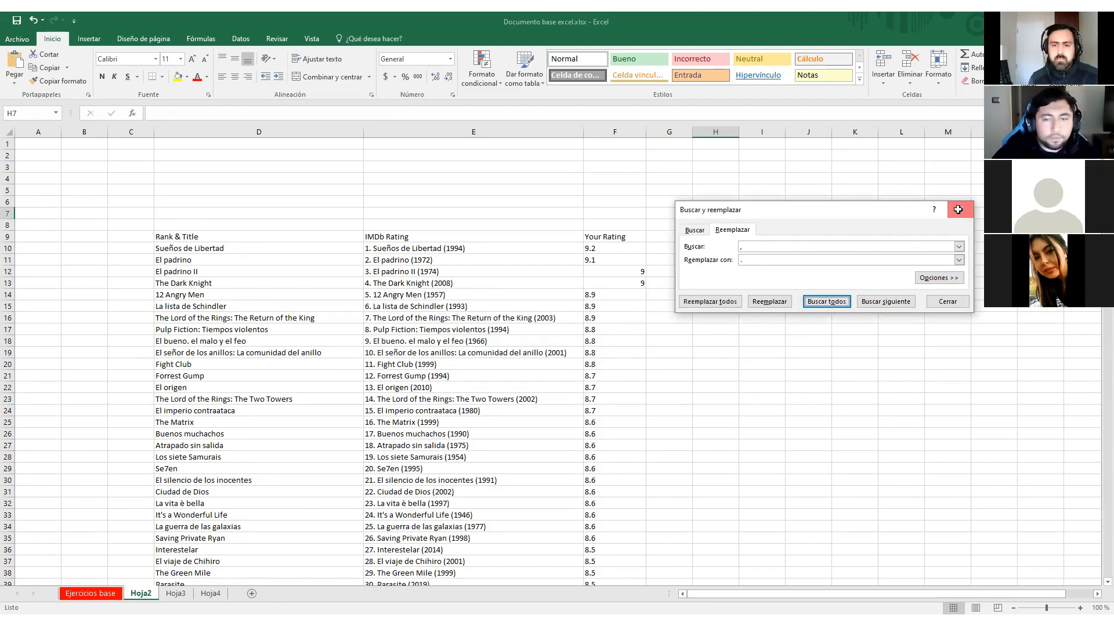
{"action": "left_click", "coordinate": [959, 209]}
{"action": "left_click", "coordinate": [617, 248]}
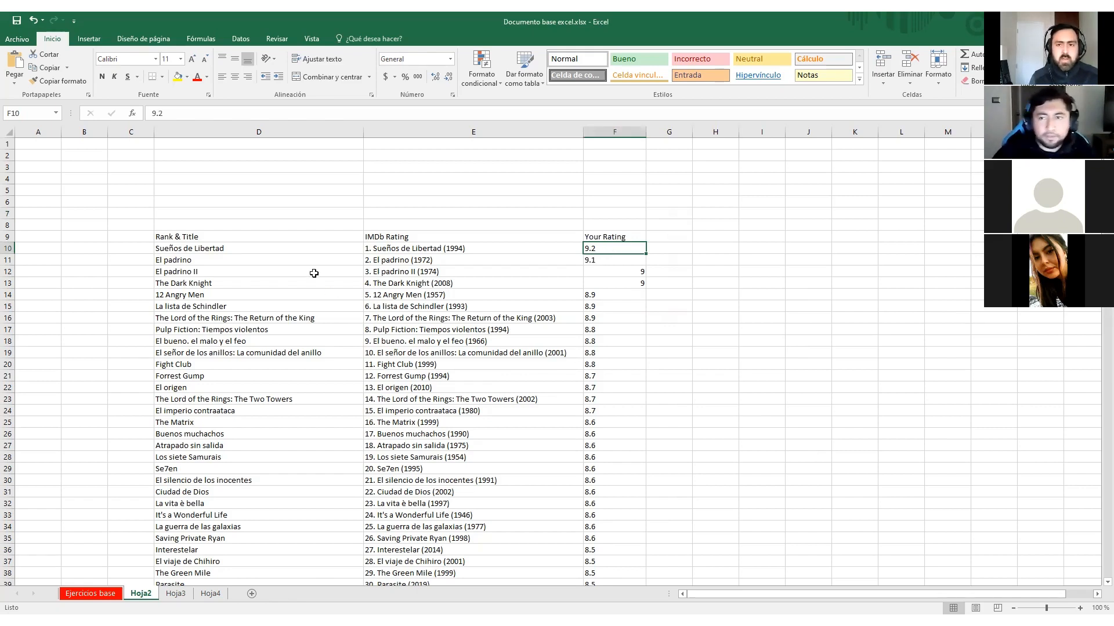
{"action": "left_click", "coordinate": [210, 234]}
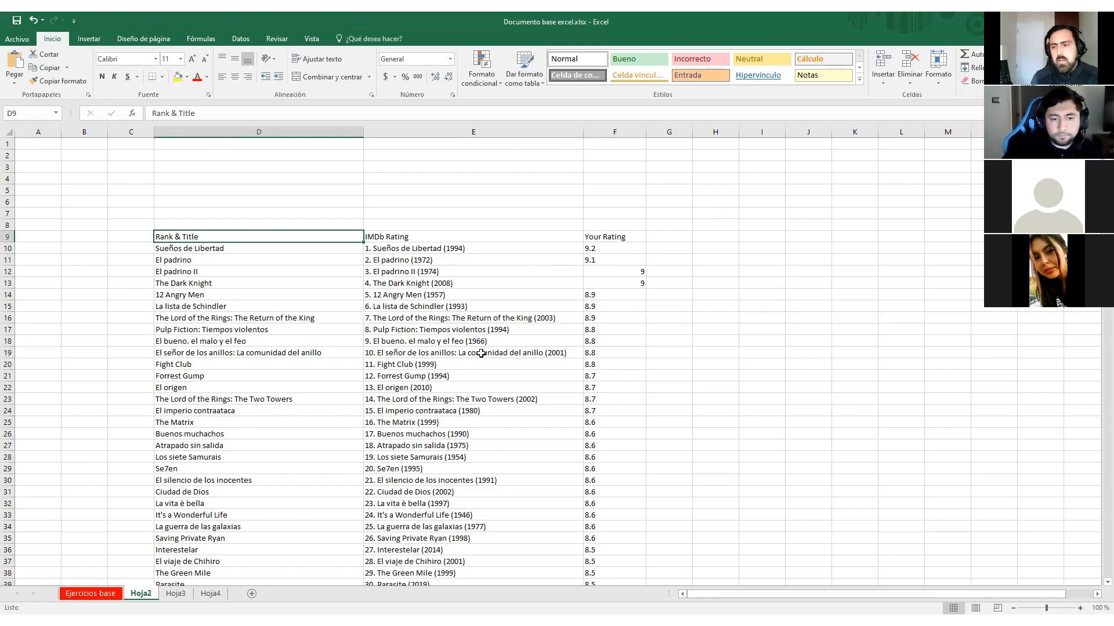
{"action": "left_click", "coordinate": [630, 244]}
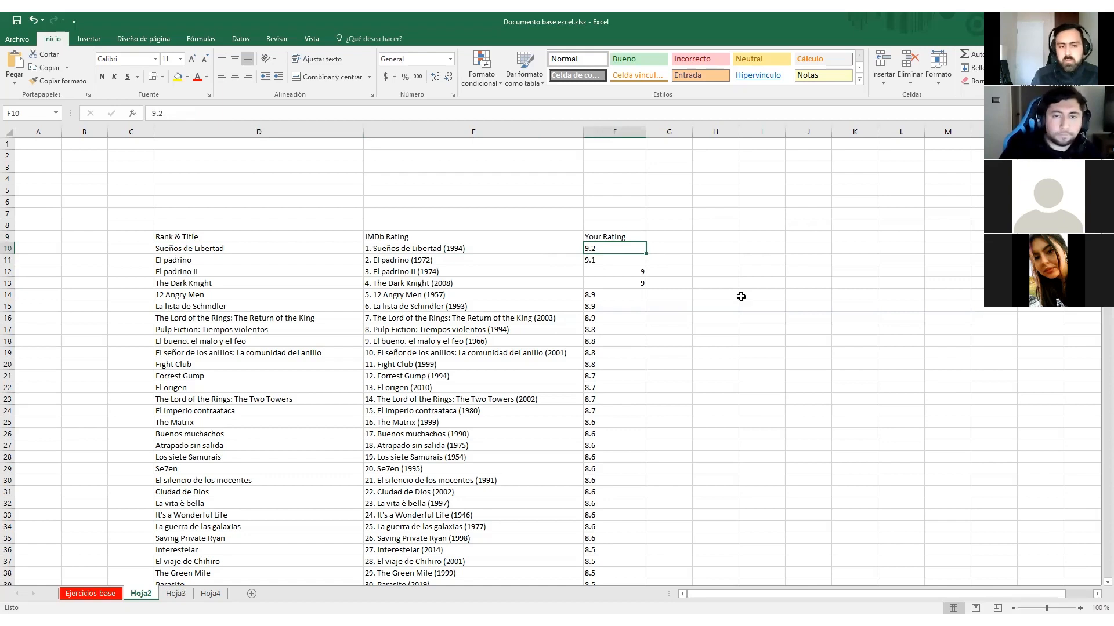
Step: Select all the IMDb Rating entries in column E, from E10 down to row 259
{"action": "left_click", "coordinate": [484, 250]}
{"action": "left_click_drag", "start_coordinate": [484, 250], "coordinate": [450, 585]}
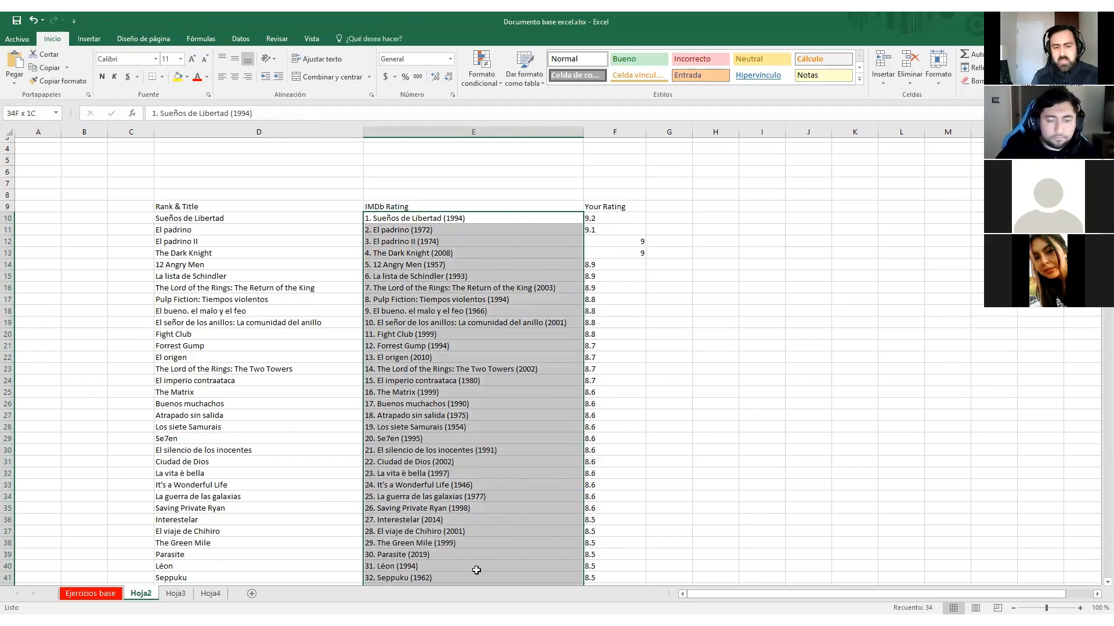
{"action": "key", "text": "ctrl+shift+Down"}
{"action": "left_click", "coordinate": [470, 573], "text": "shift"}
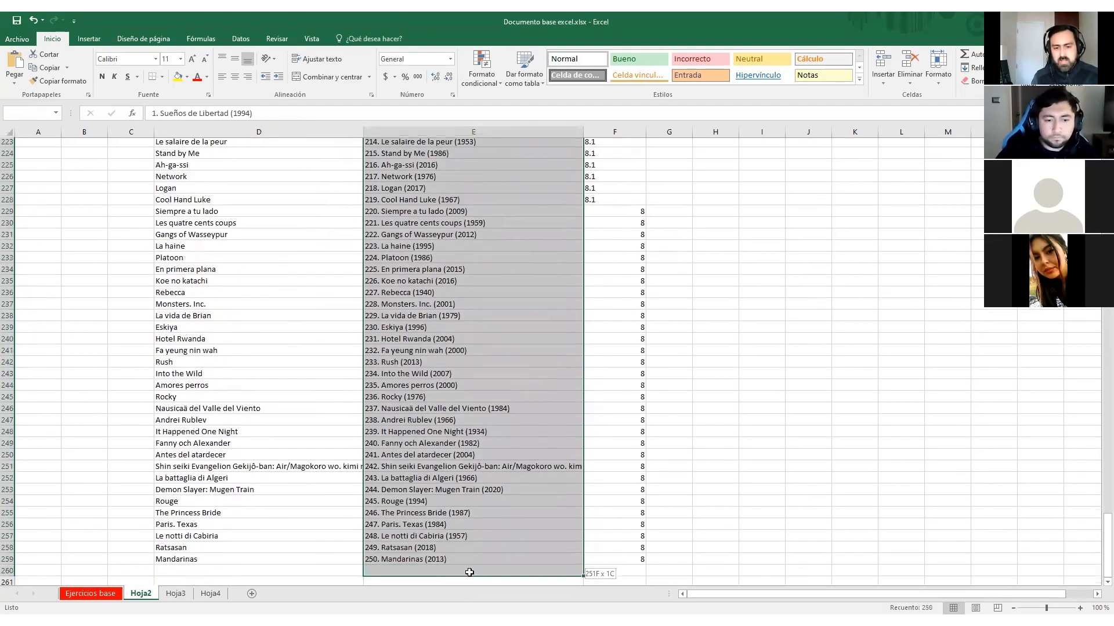
{"action": "scroll", "coordinate": [470, 548], "scroll_direction": "up", "scroll_amount": 20}
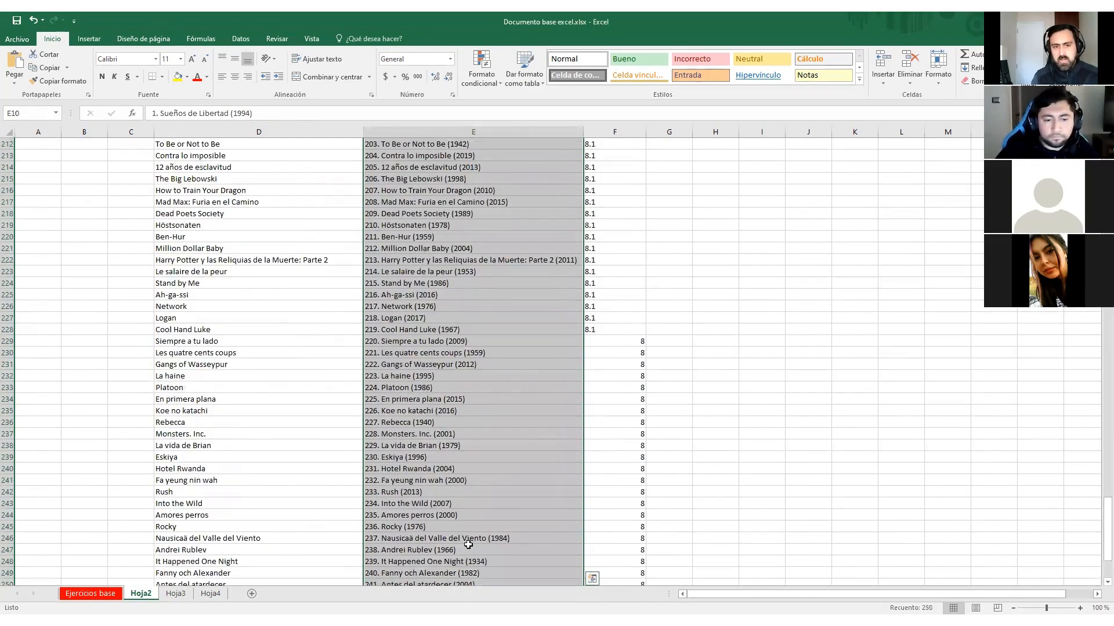
{"action": "scroll", "coordinate": [468, 545], "scroll_direction": "up", "scroll_amount": 20}
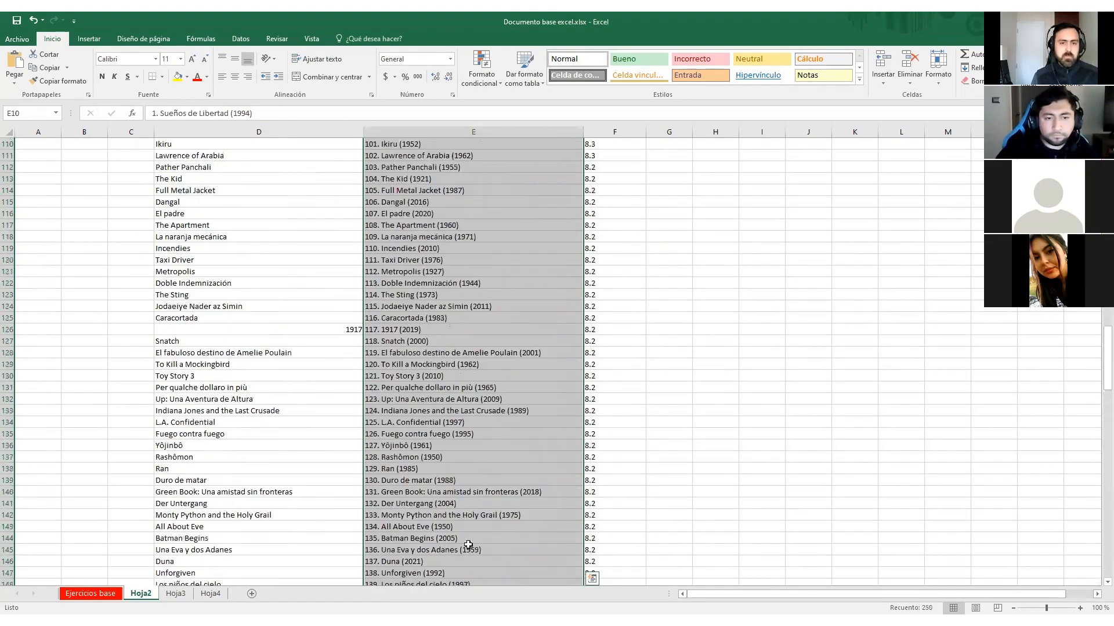
{"action": "scroll", "coordinate": [468, 545], "scroll_direction": "up", "scroll_amount": 8}
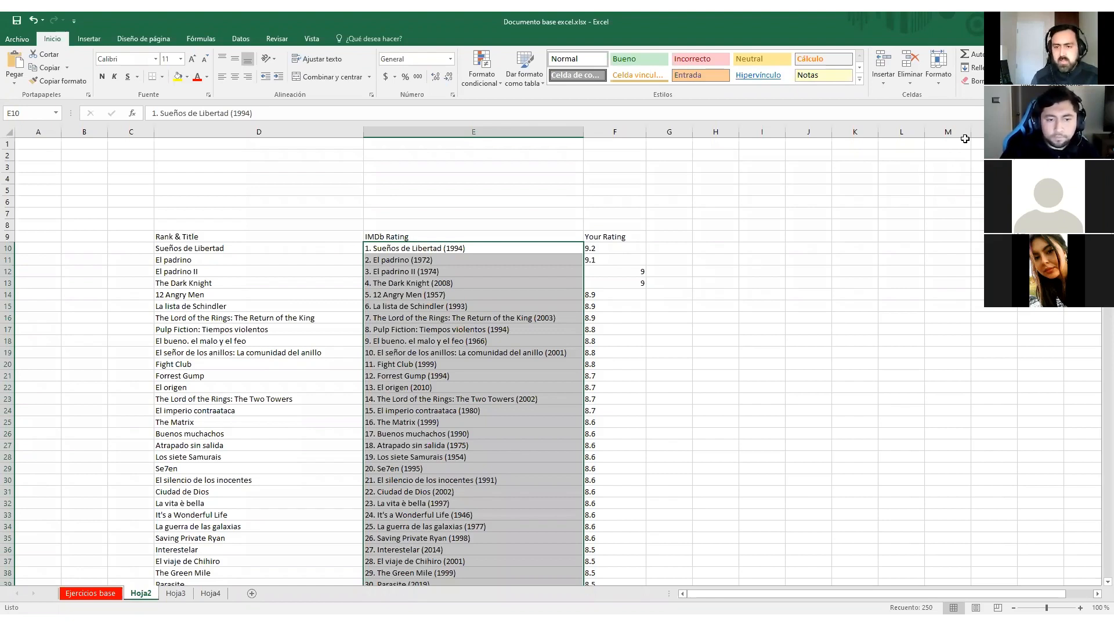
Step: Try replacing "*." with nothing in the selected IMDb Rating entries to strip the rank numbers, and undo the replacement
{"action": "key", "text": "ctrl+l"}
{"action": "key", "text": "Tab"}
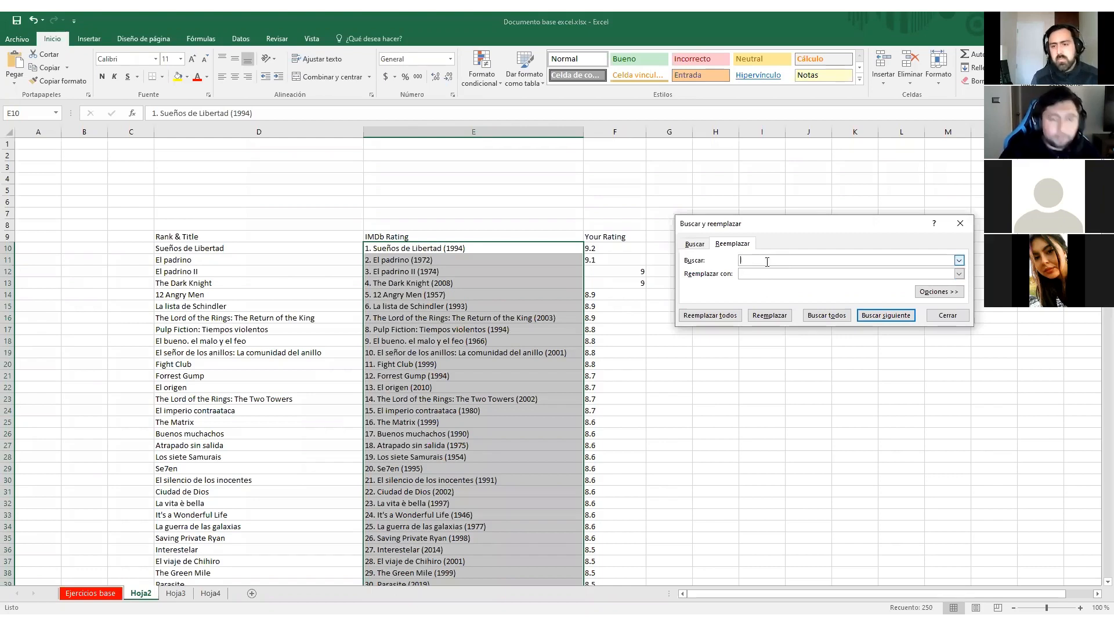
{"action": "left_click", "coordinate": [766, 263]}
{"action": "type", "text": "*"}
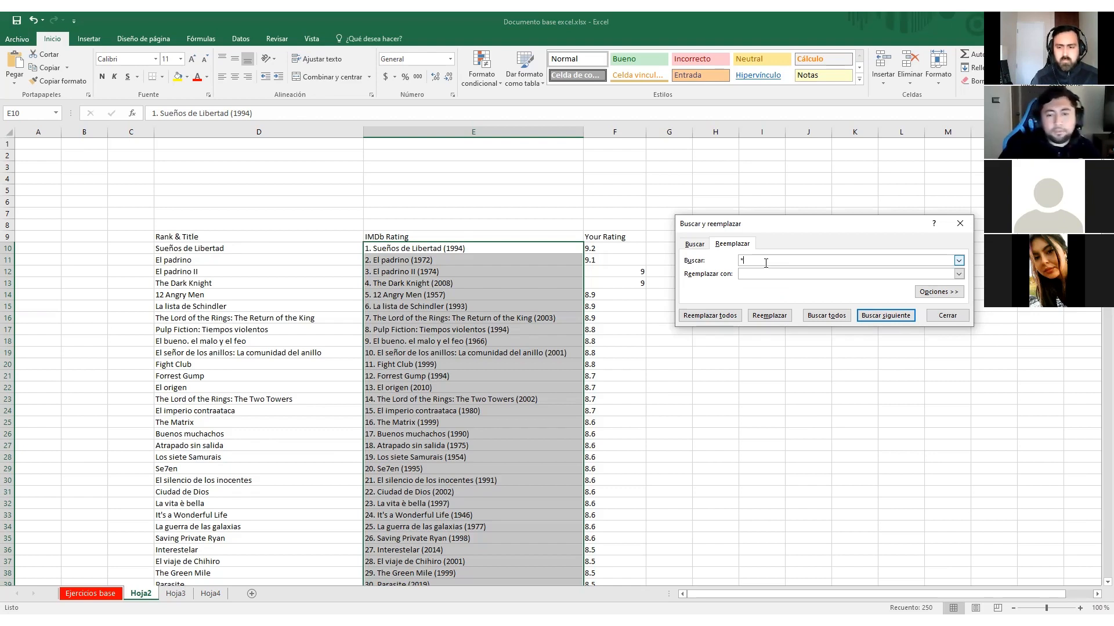
{"action": "type", "text": "."}
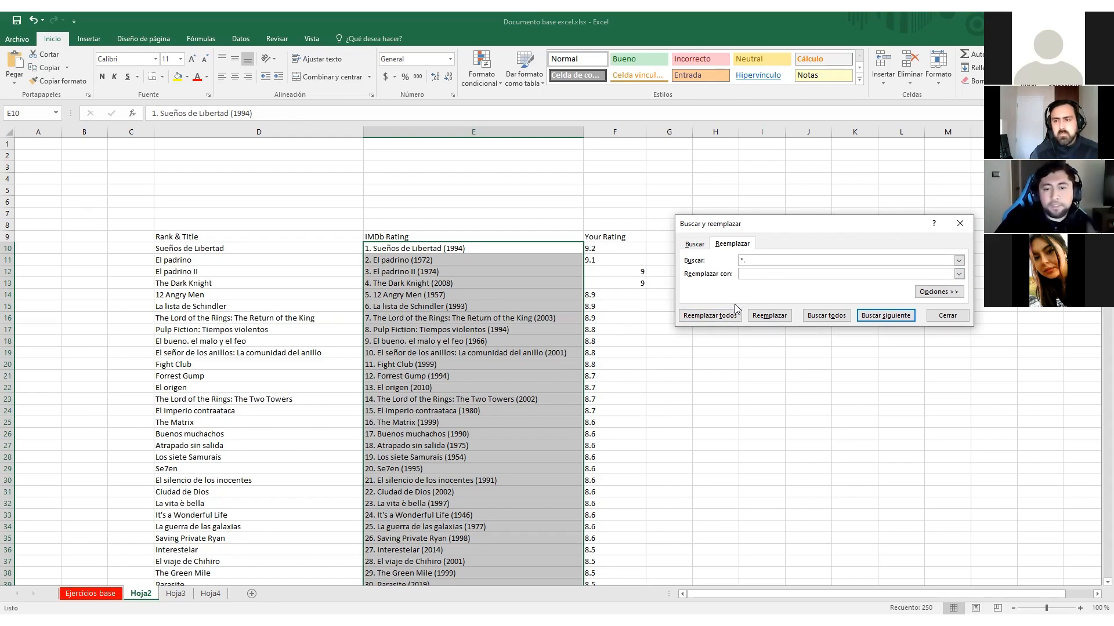
{"action": "left_click", "coordinate": [707, 318]}
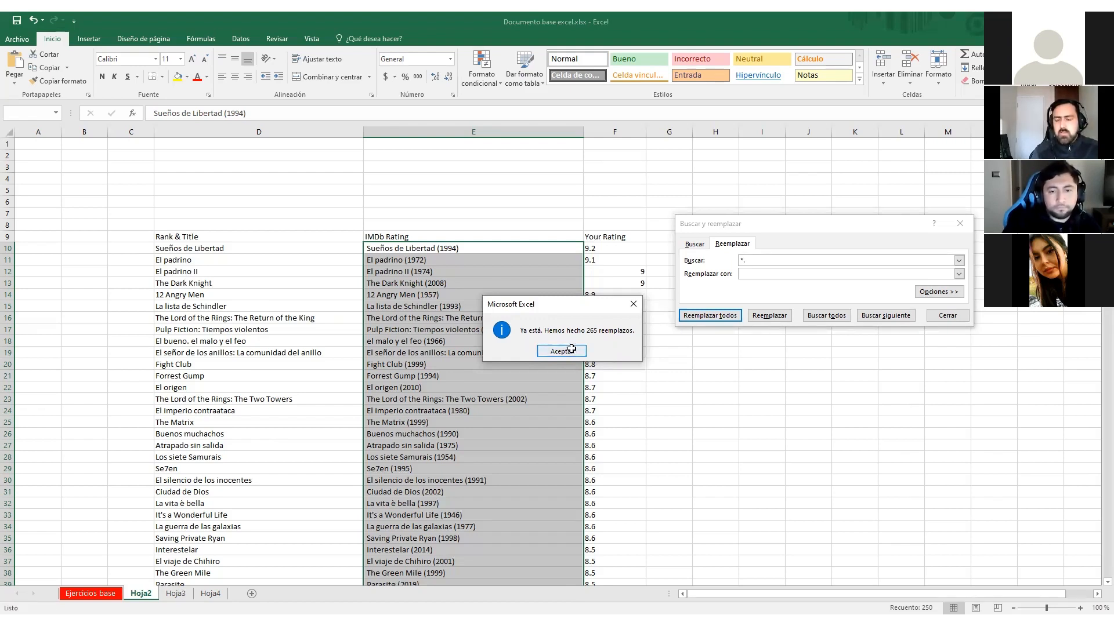
{"action": "left_click", "coordinate": [571, 349]}
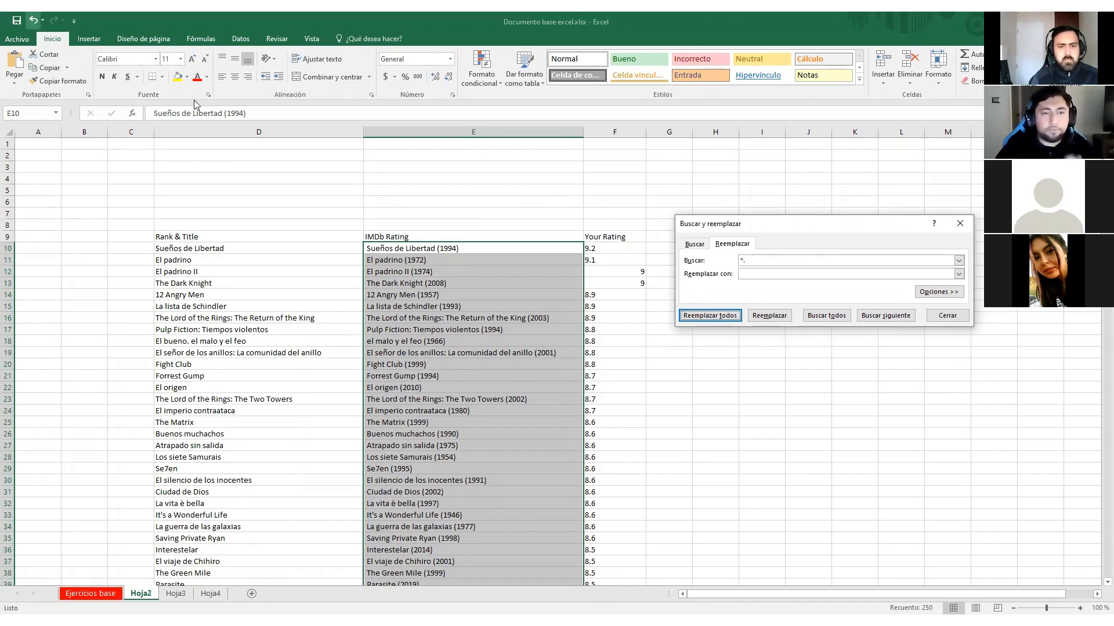
{"action": "left_click", "coordinate": [32, 20]}
Step: Try replacing "*." with a period in the selected IMDb Rating entries, and undo the replacement
{"action": "left_click", "coordinate": [747, 259]}
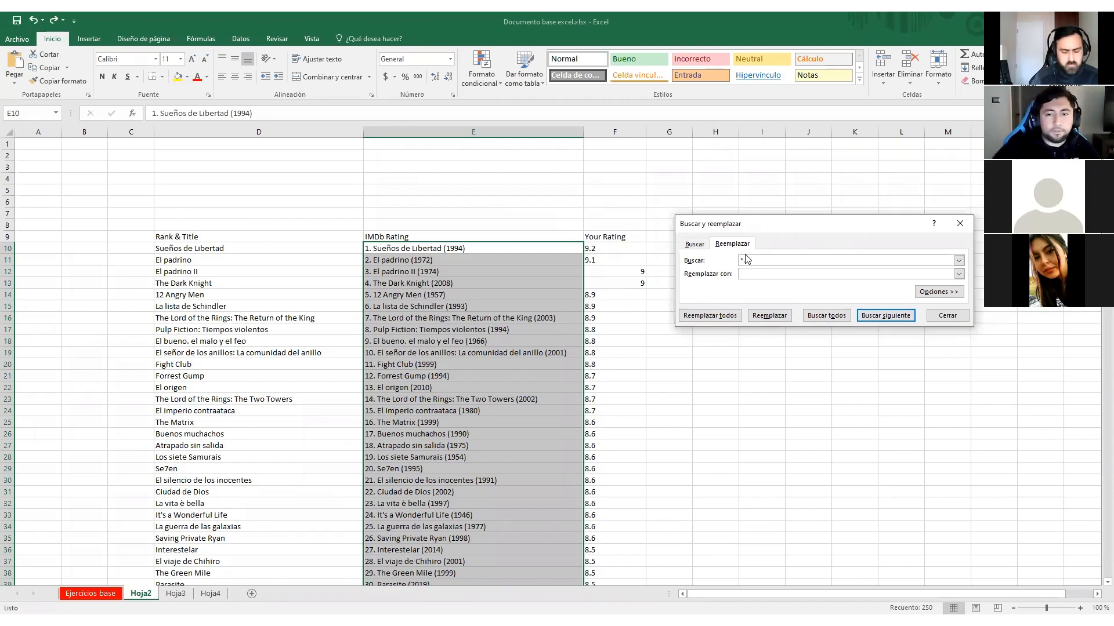
{"action": "left_click", "coordinate": [715, 319]}
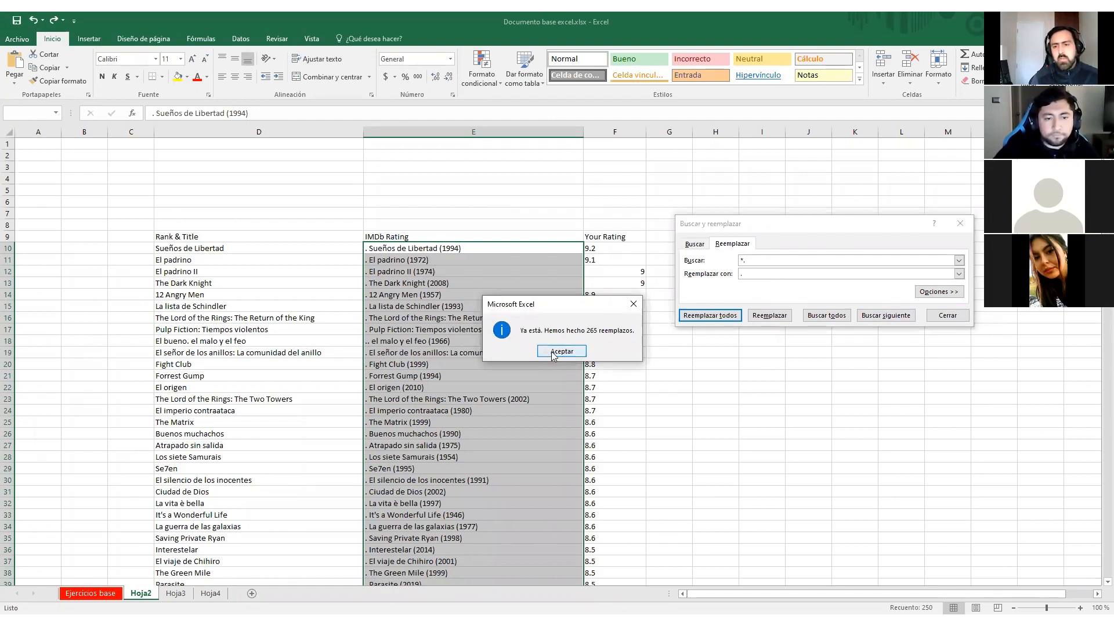
{"action": "left_click", "coordinate": [560, 351]}
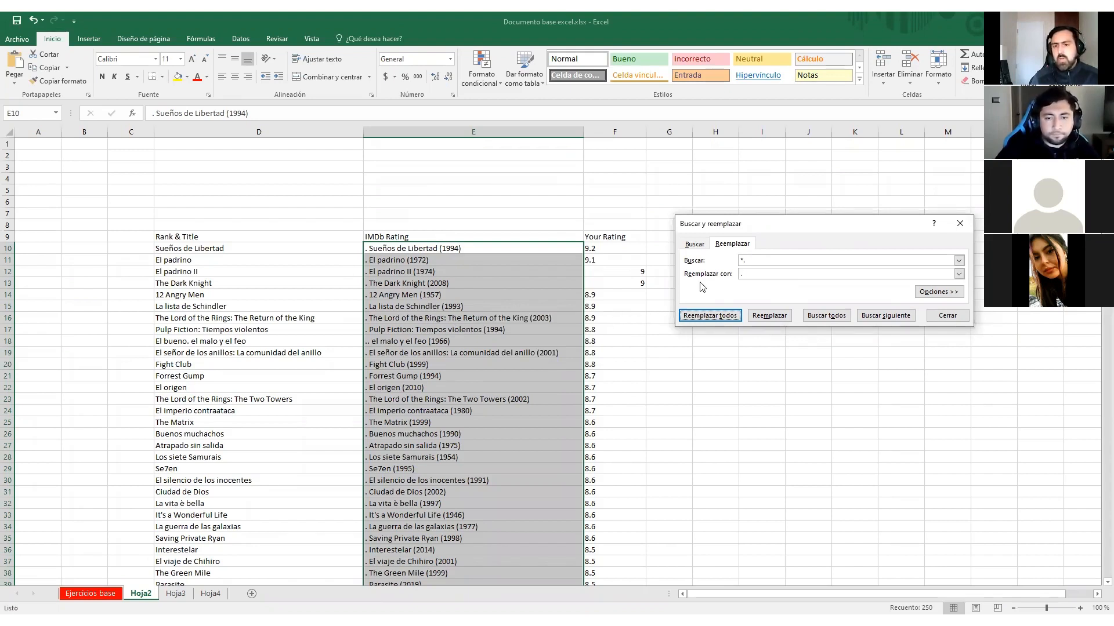
{"action": "left_click", "coordinate": [33, 22]}
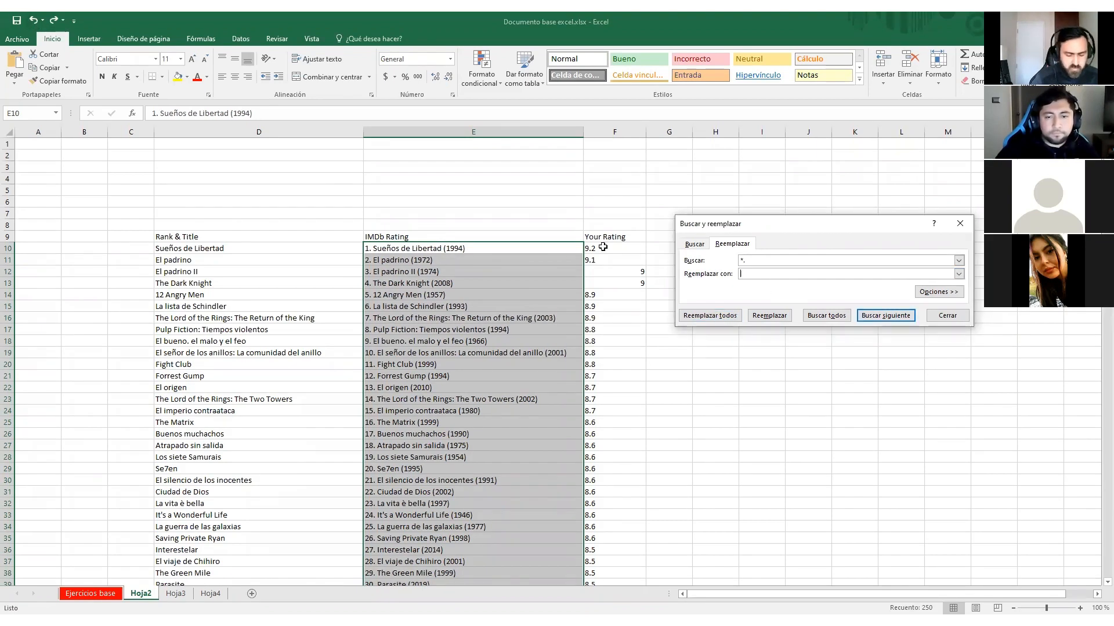
Step: Replace every "*." match with a hyphen in the selected IMDb Rating entries, and close the replace dialog
{"action": "left_click", "coordinate": [700, 316]}
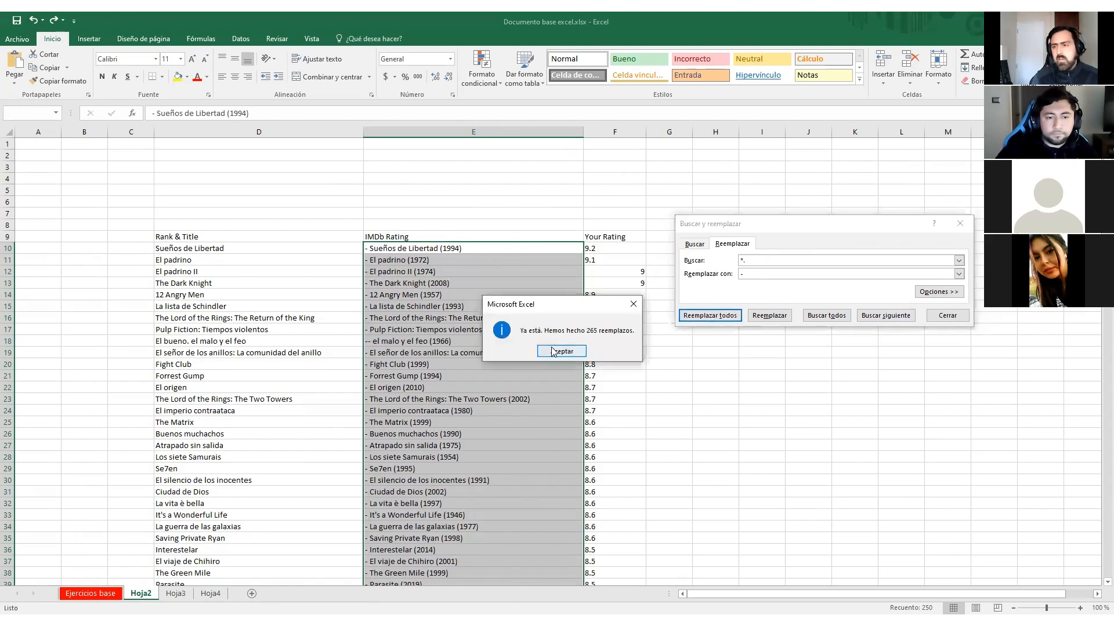
{"action": "left_click", "coordinate": [553, 351]}
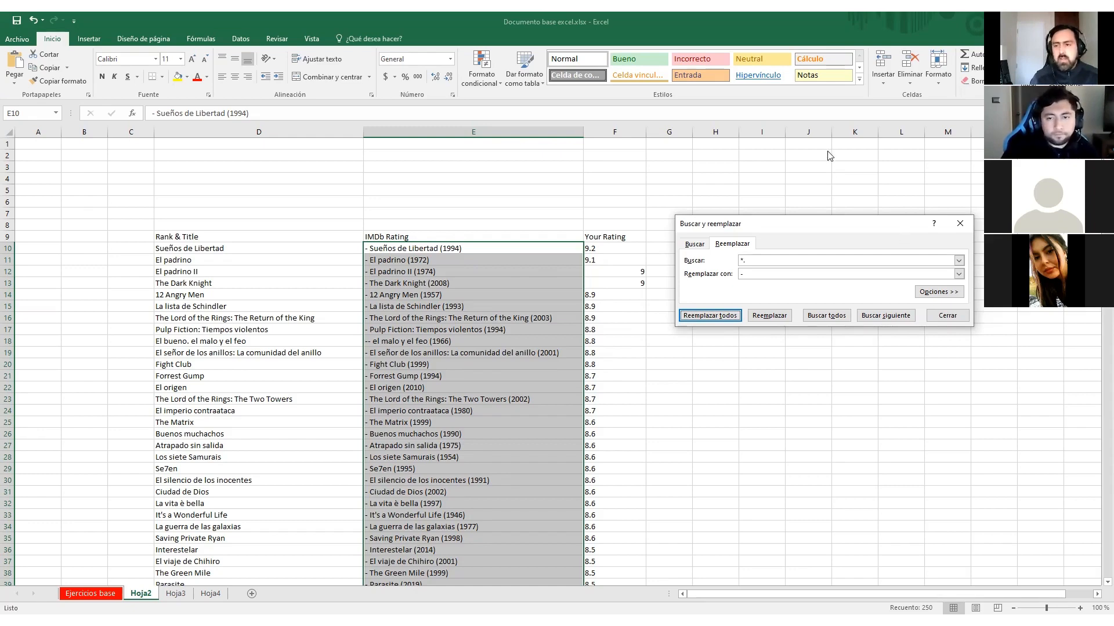
{"action": "left_click_drag", "start_coordinate": [812, 223], "coordinate": [742, 151]}
{"action": "left_click", "coordinate": [892, 151]}
{"action": "left_click", "coordinate": [630, 235]}
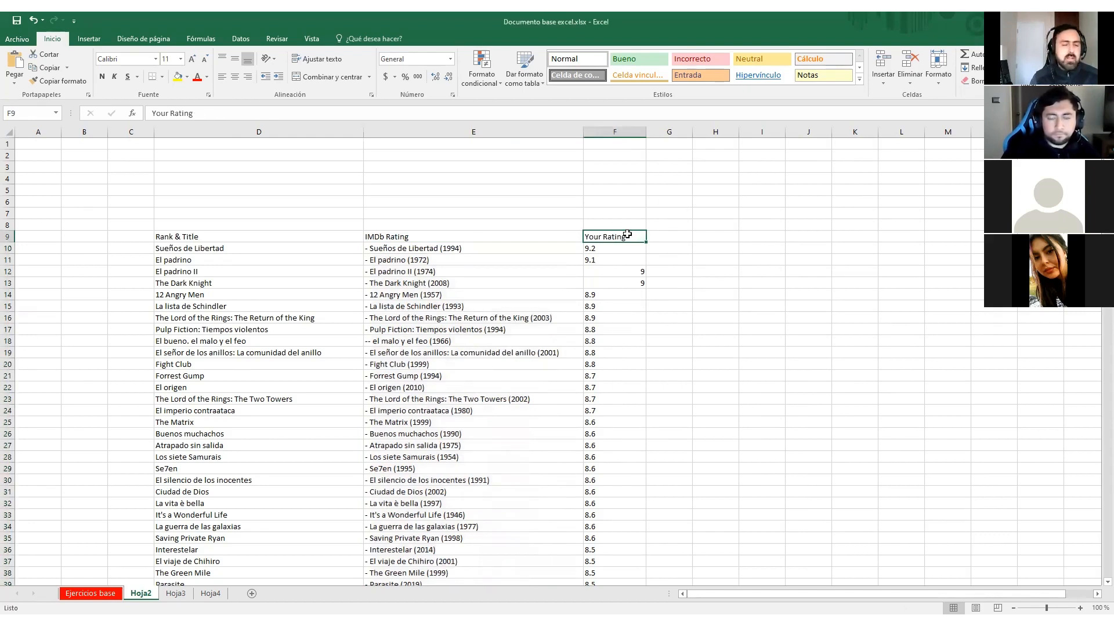
{"action": "left_click", "coordinate": [189, 238]}
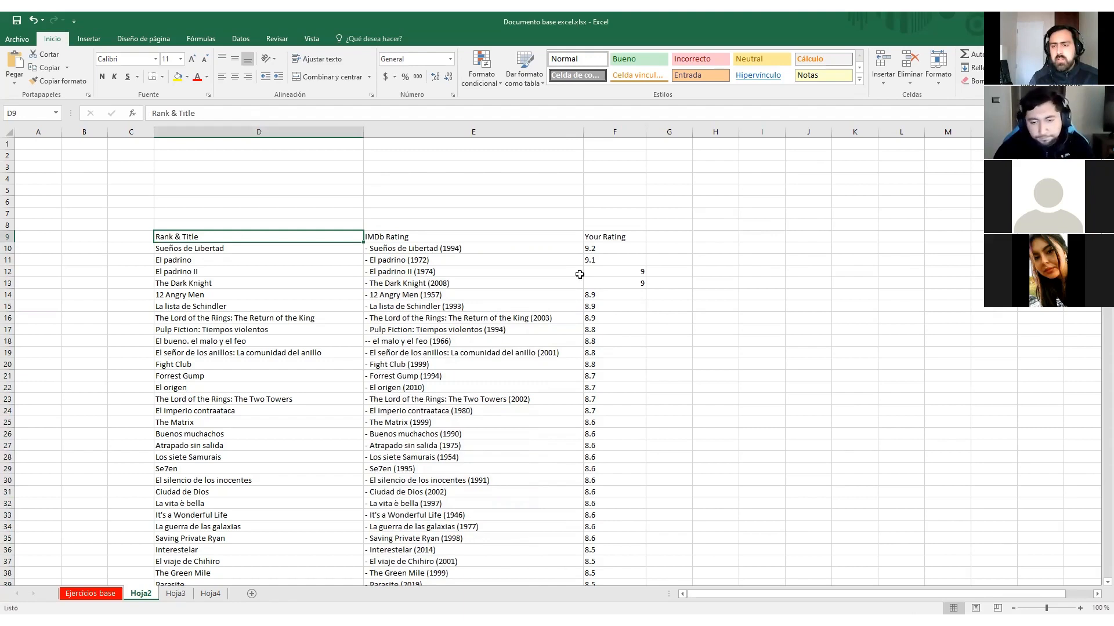
{"action": "left_click", "coordinate": [616, 241]}
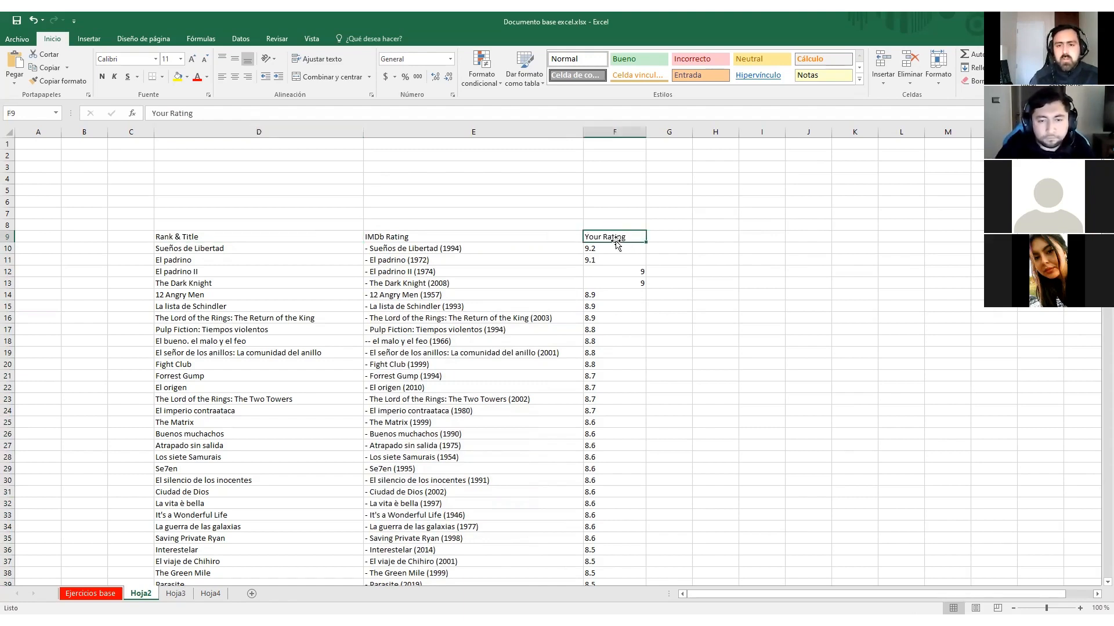
Step: Add filters to the header row of the movie table, D9:F9
{"action": "left_click_drag", "start_coordinate": [614, 236], "coordinate": [664, 238]}
{"action": "left_click", "coordinate": [701, 246]}
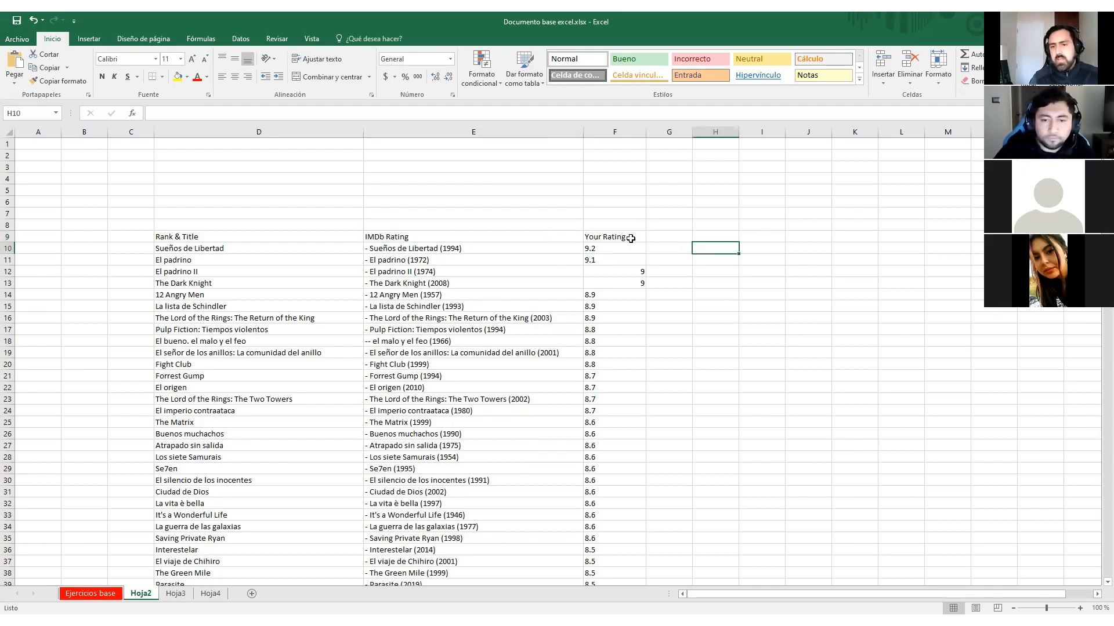
{"action": "left_click_drag", "start_coordinate": [631, 239], "coordinate": [273, 231]}
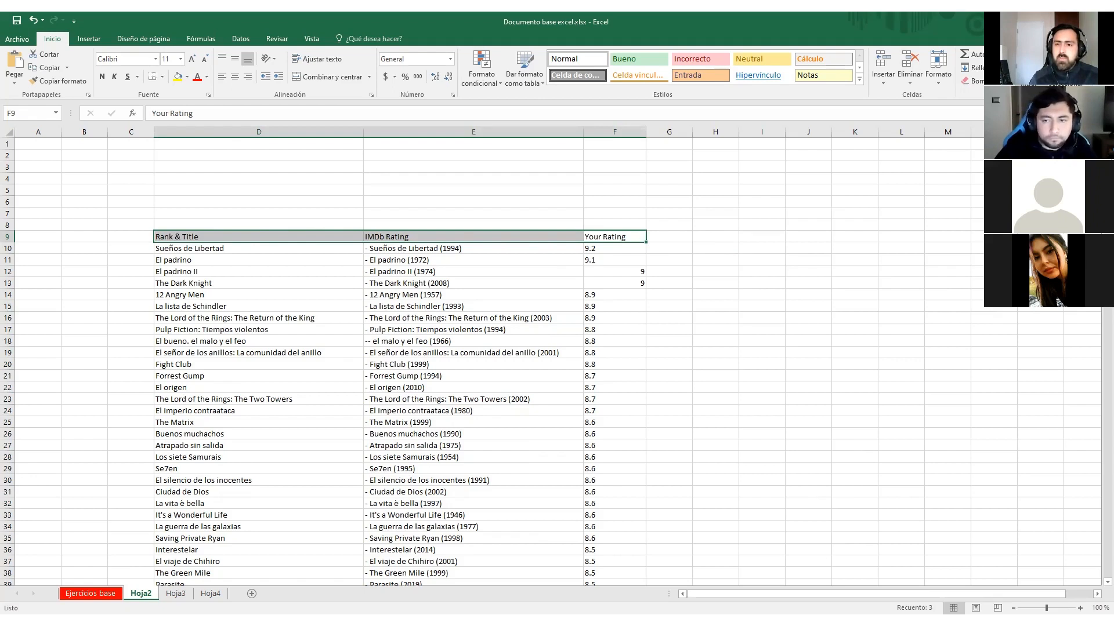
{"action": "key", "text": "ctrl+shift+l"}
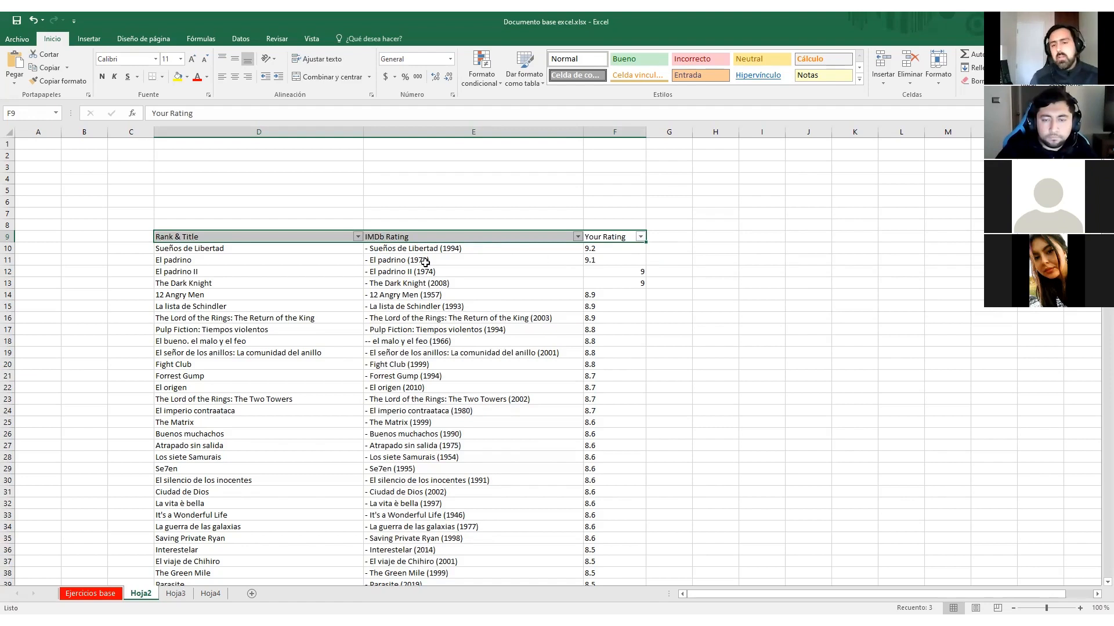
{"action": "left_click", "coordinate": [652, 203]}
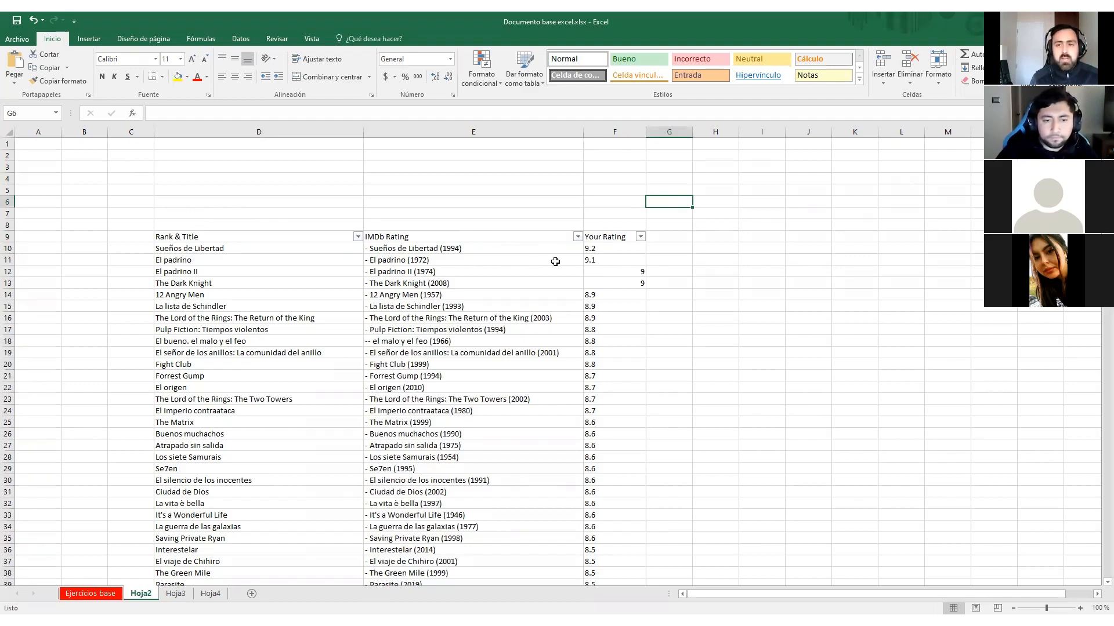
Step: Filter the Your Rating column to show only the movies rated 9.2
{"action": "left_click", "coordinate": [641, 237]}
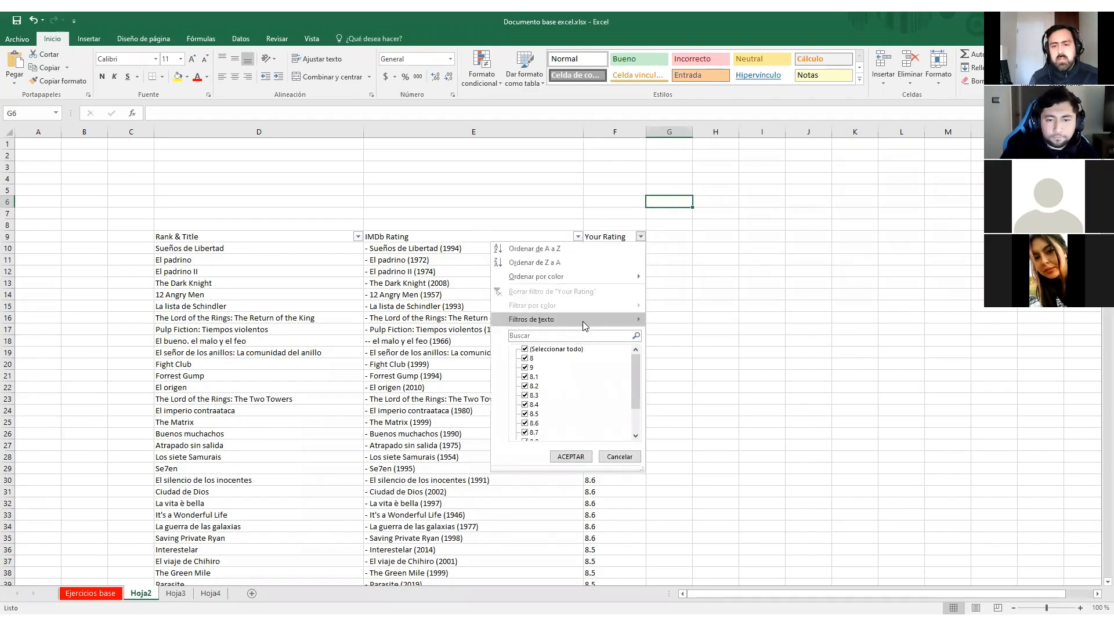
{"action": "left_click_drag", "start_coordinate": [637, 364], "coordinate": [655, 333]}
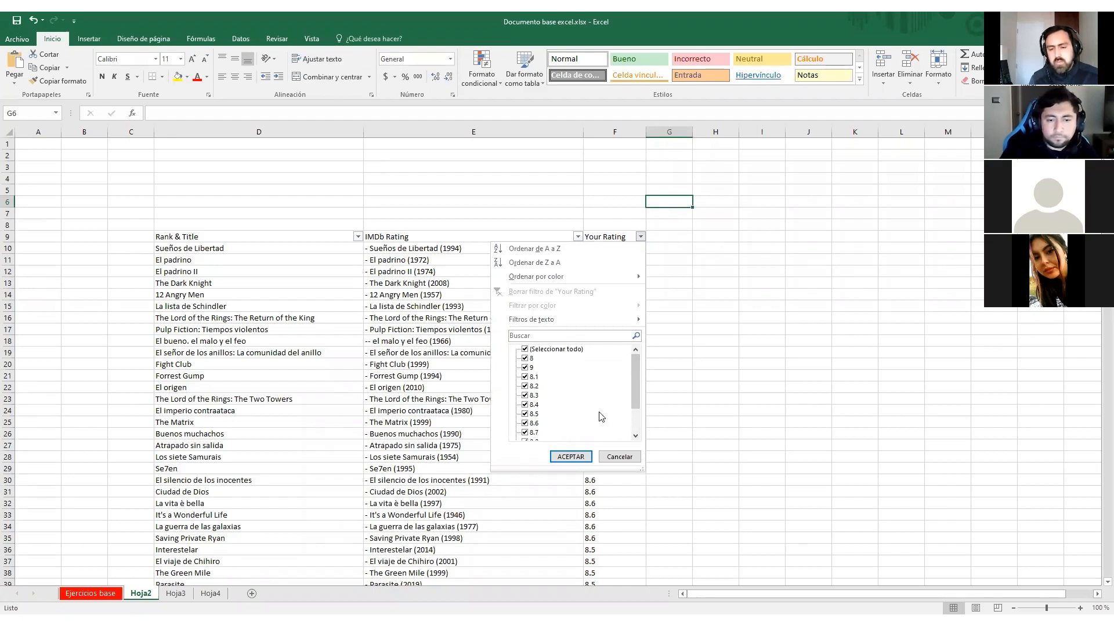
{"action": "left_click_drag", "start_coordinate": [635, 380], "coordinate": [632, 406]}
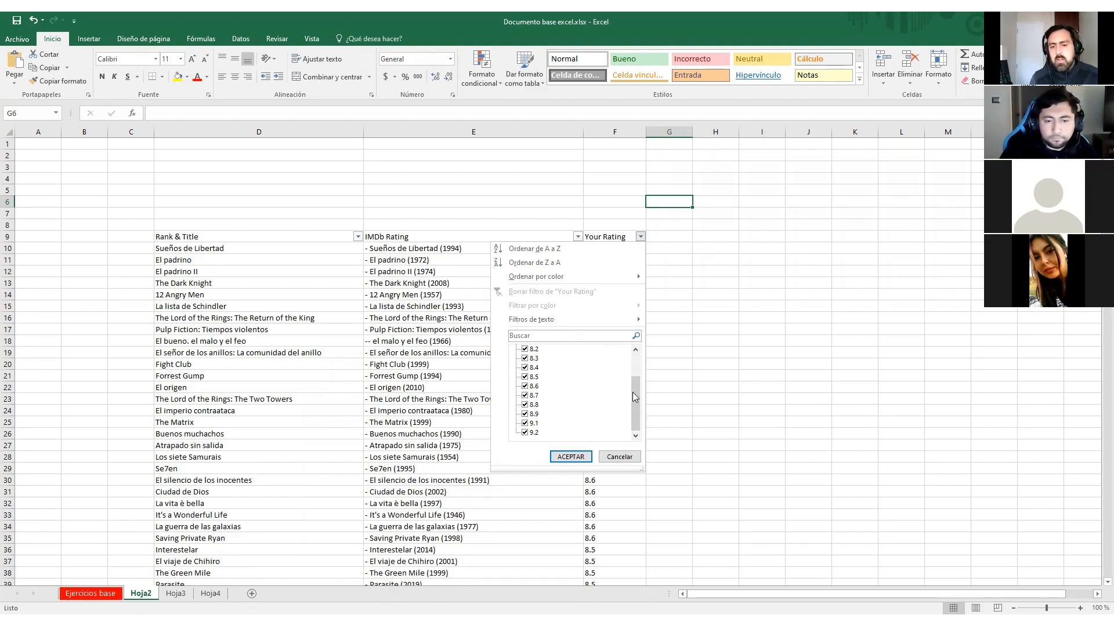
{"action": "left_click_drag", "start_coordinate": [638, 387], "coordinate": [637, 365]}
{"action": "left_click", "coordinate": [525, 349]}
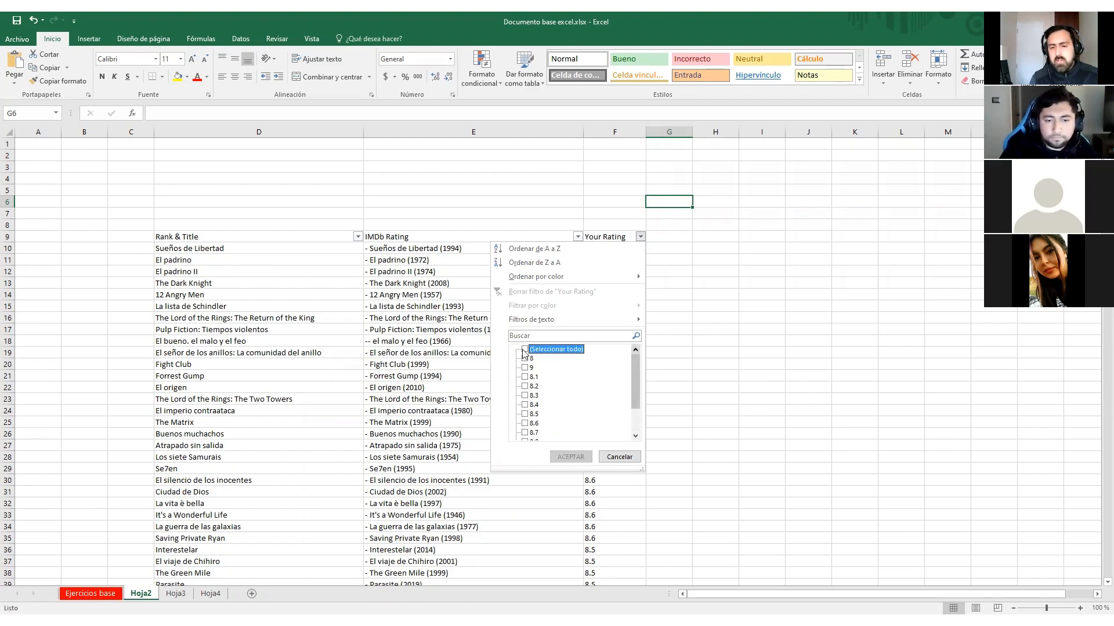
{"action": "scroll", "coordinate": [630, 398], "scroll_direction": "down", "scroll_amount": 3}
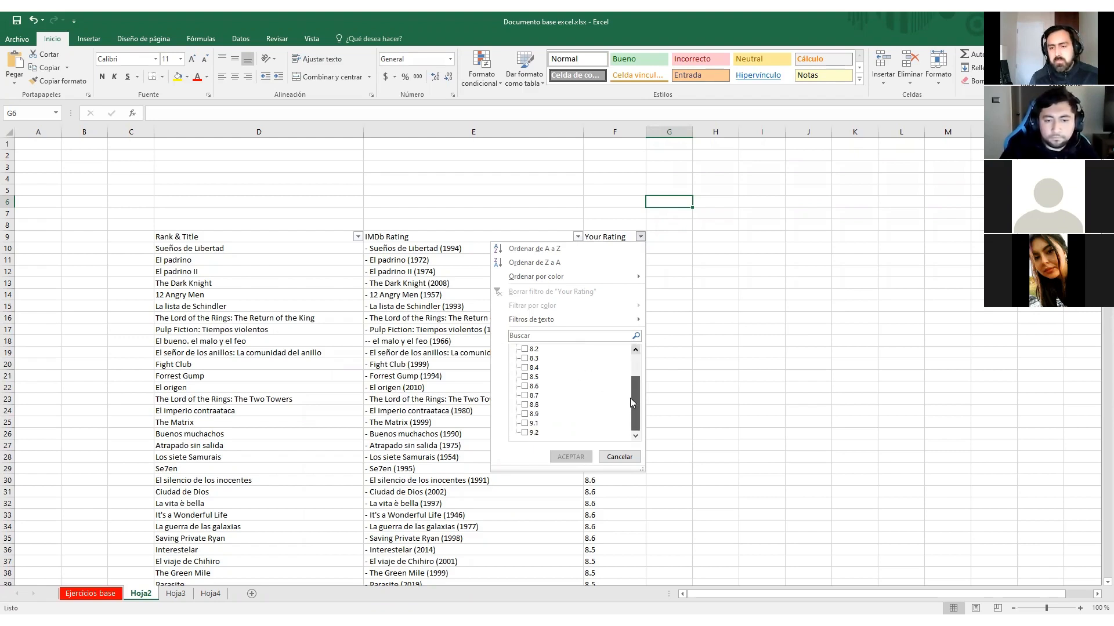
{"action": "left_click", "coordinate": [527, 432]}
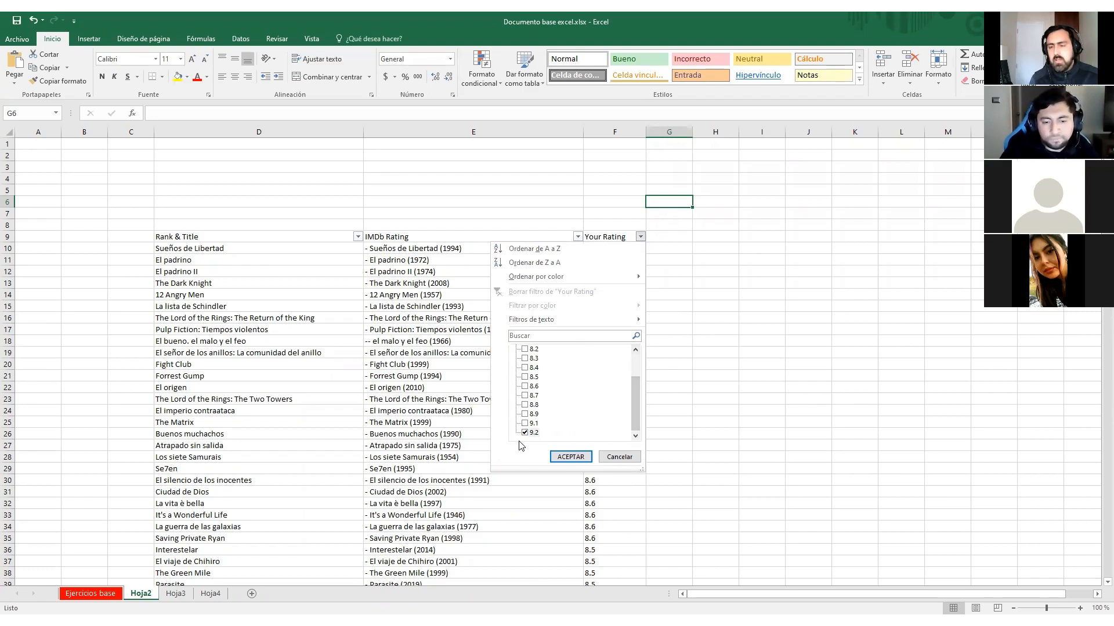
{"action": "left_click", "coordinate": [571, 457]}
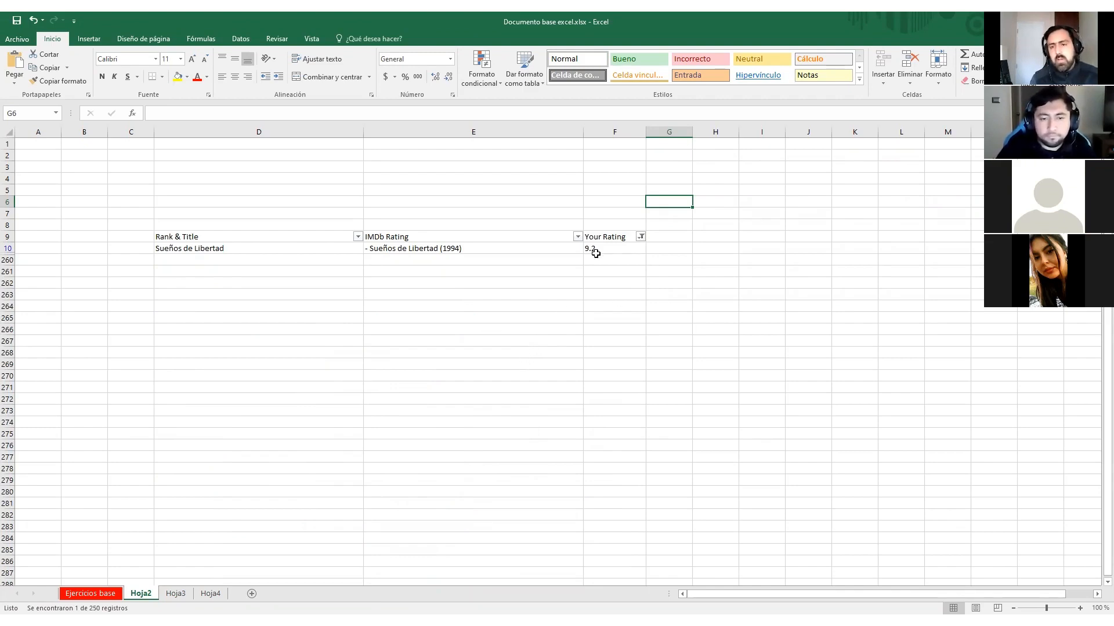
Step: Extend the Your Rating filter to include the 9.1 and 8.9 ratings as well
{"action": "left_click", "coordinate": [641, 237]}
{"action": "left_click_drag", "start_coordinate": [634, 378], "coordinate": [635, 429]}
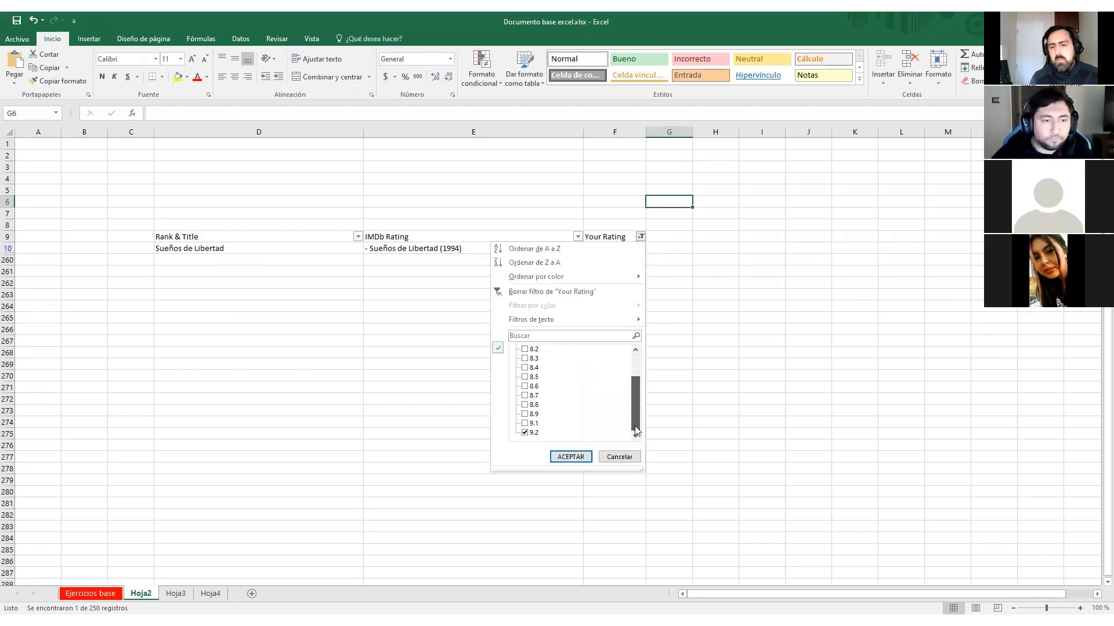
{"action": "left_click", "coordinate": [525, 423]}
{"action": "left_click", "coordinate": [524, 415]}
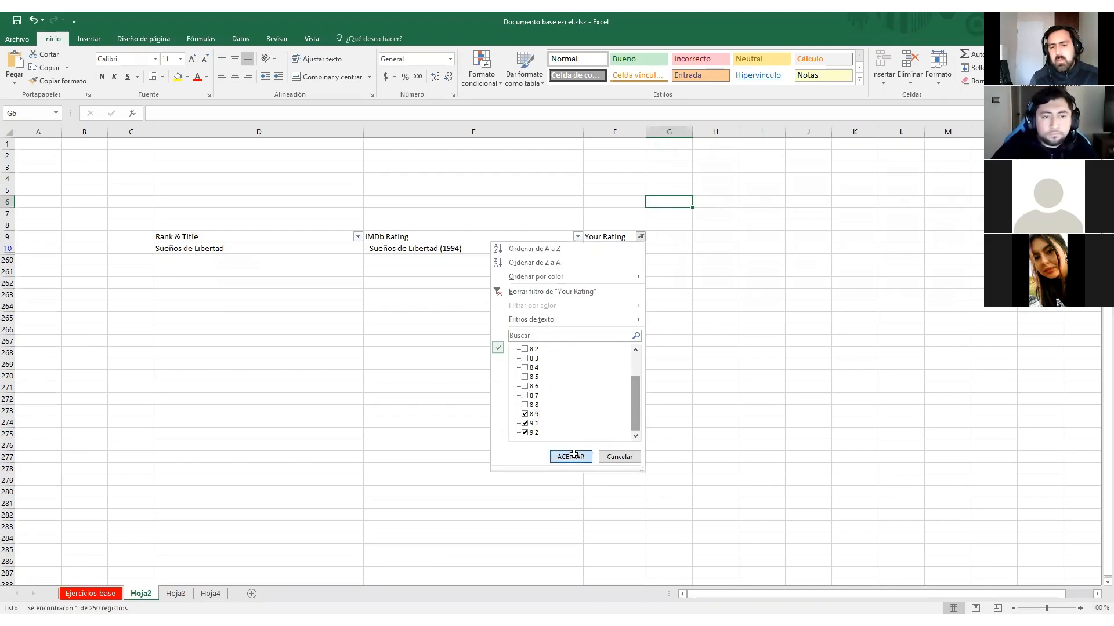
{"action": "left_click", "coordinate": [571, 457]}
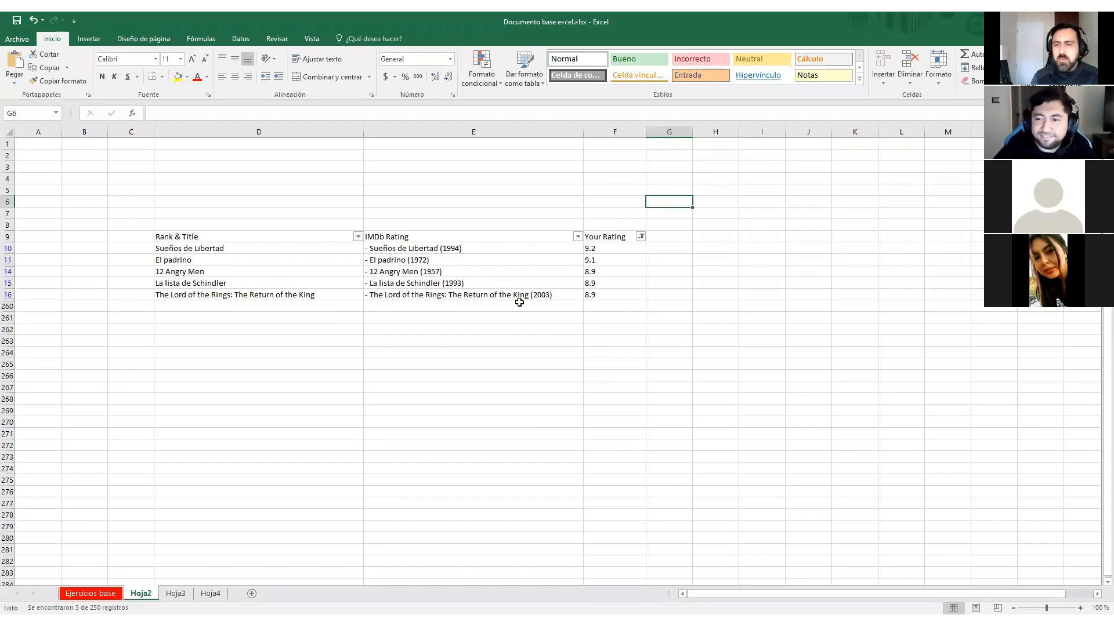
{"action": "left_click", "coordinate": [419, 293]}
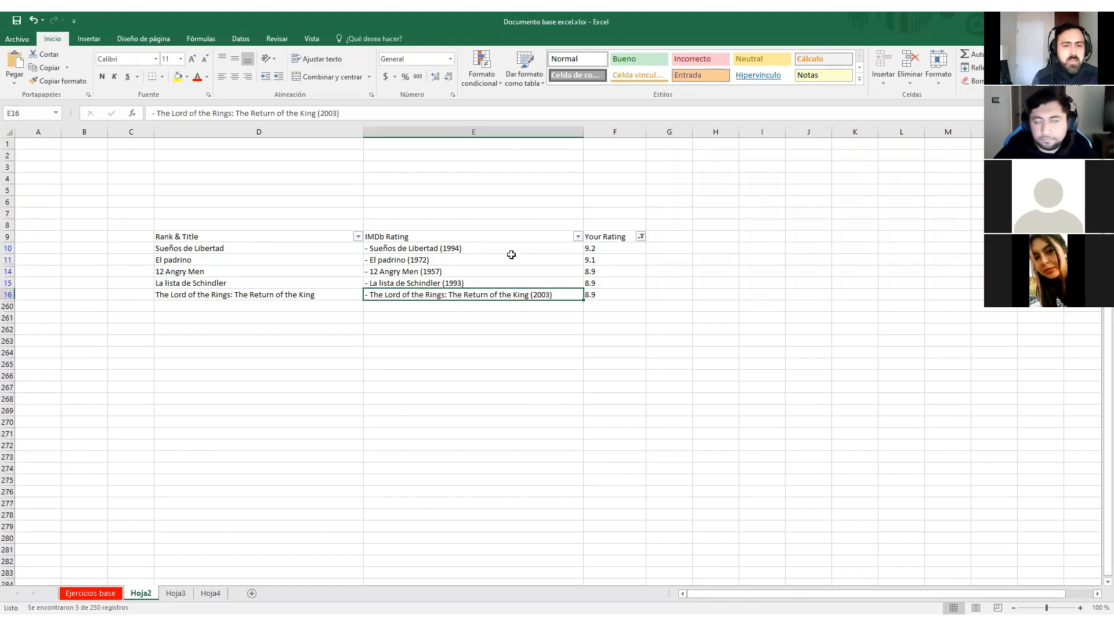
{"action": "left_click", "coordinate": [414, 272]}
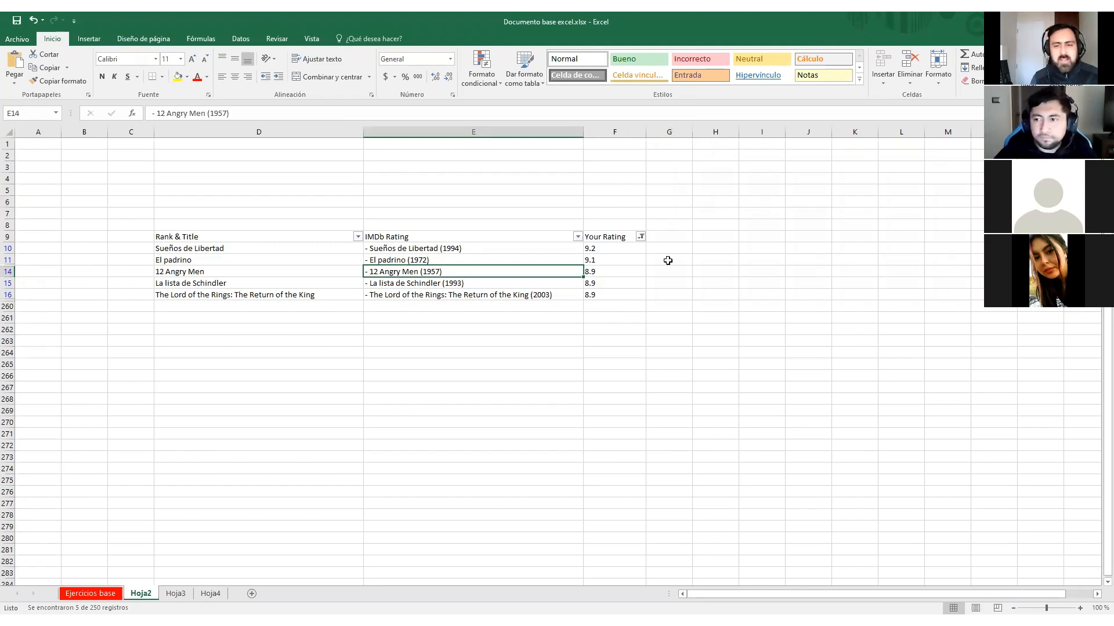
Step: Reselect all values in the Your Rating filter, and look at the filter options of the Rank & Title column
{"action": "left_click", "coordinate": [640, 236]}
{"action": "left_click", "coordinate": [525, 349]}
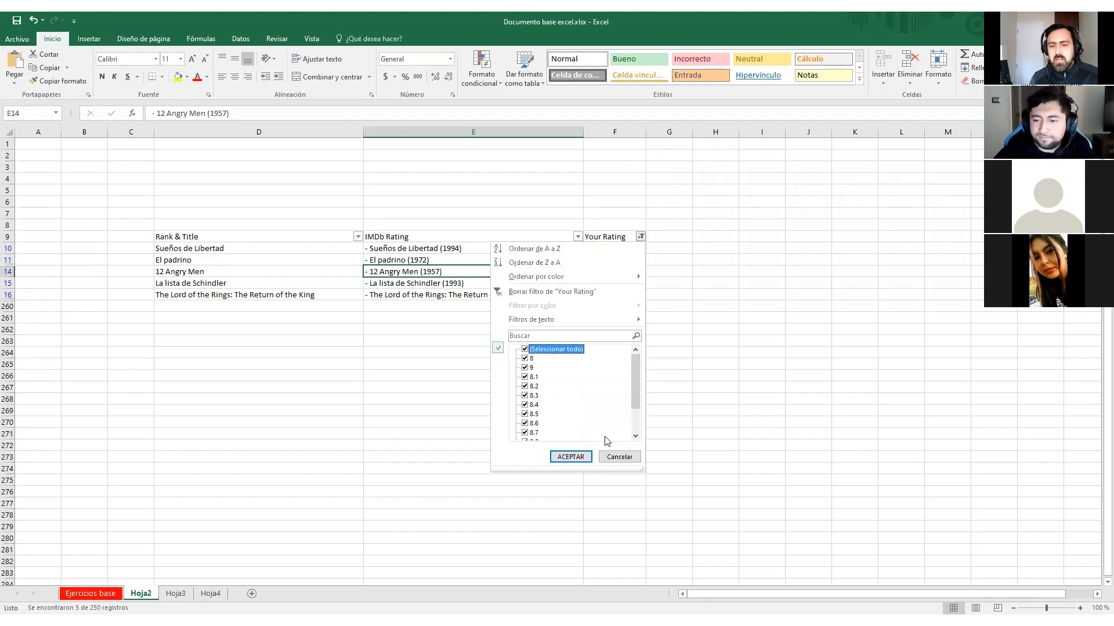
{"action": "left_click", "coordinate": [571, 457]}
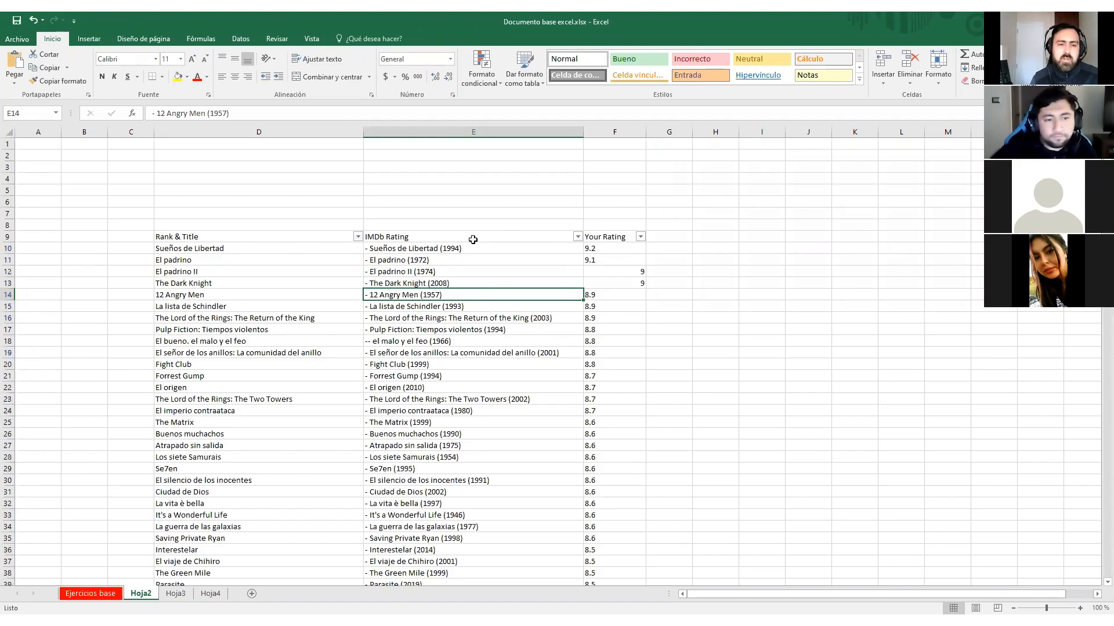
{"action": "left_click", "coordinate": [358, 237]}
{"action": "left_click_drag", "start_coordinate": [354, 358], "coordinate": [370, 339]}
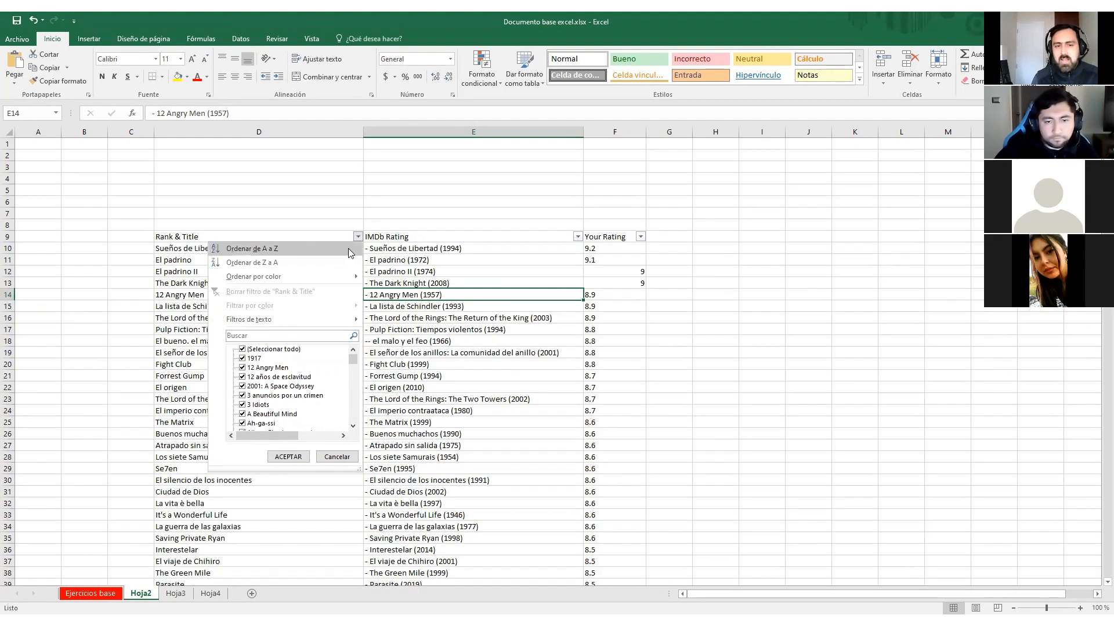
{"action": "left_click", "coordinate": [616, 237]}
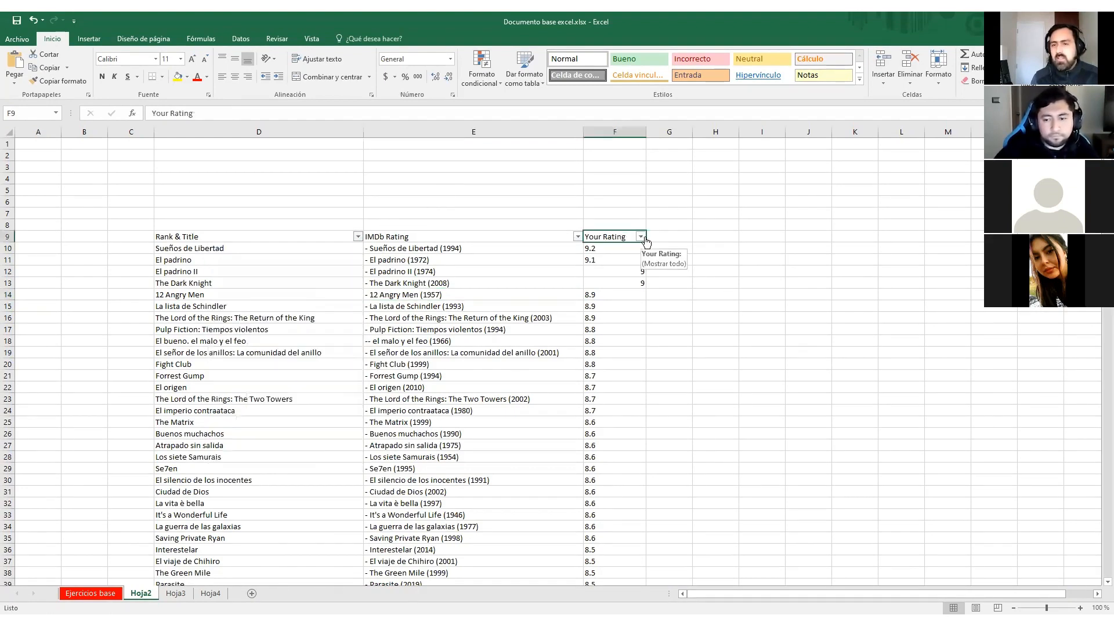
Step: Filter the Your Rating column to only the ratings 8 and 9, and look through the filtered rows
{"action": "left_click", "coordinate": [640, 237]}
{"action": "left_click", "coordinate": [525, 349]}
{"action": "left_click", "coordinate": [525, 358]}
{"action": "left_click", "coordinate": [525, 368]}
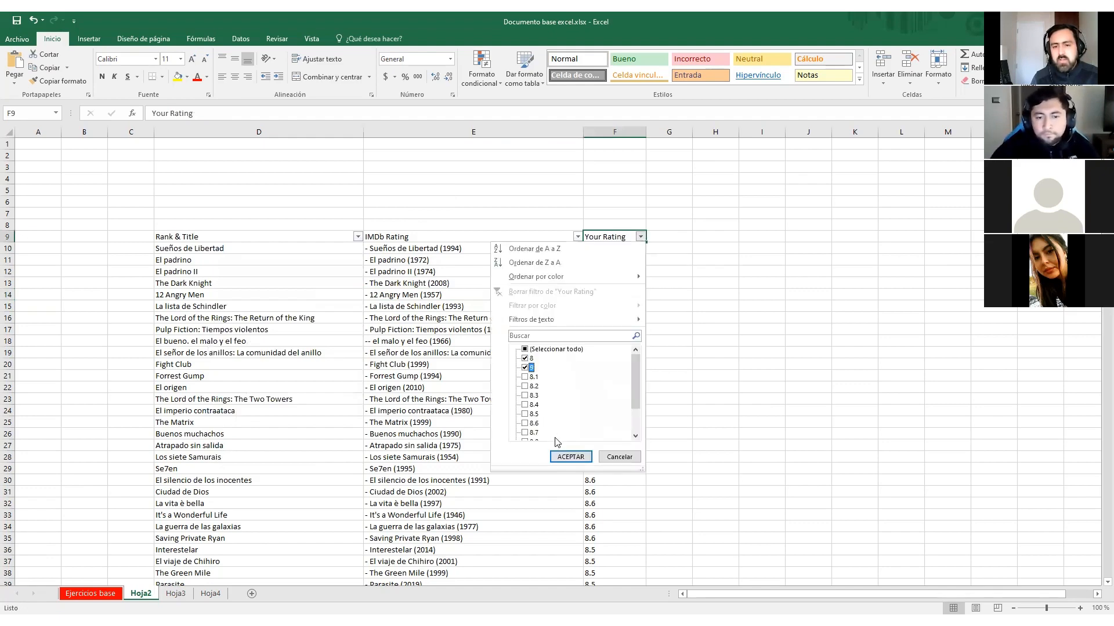
{"action": "key", "text": "Return"}
{"action": "scroll", "coordinate": [534, 342], "scroll_direction": "down", "scroll_amount": 5}
{"action": "scroll", "coordinate": [534, 344], "scroll_direction": "up", "scroll_amount": 4}
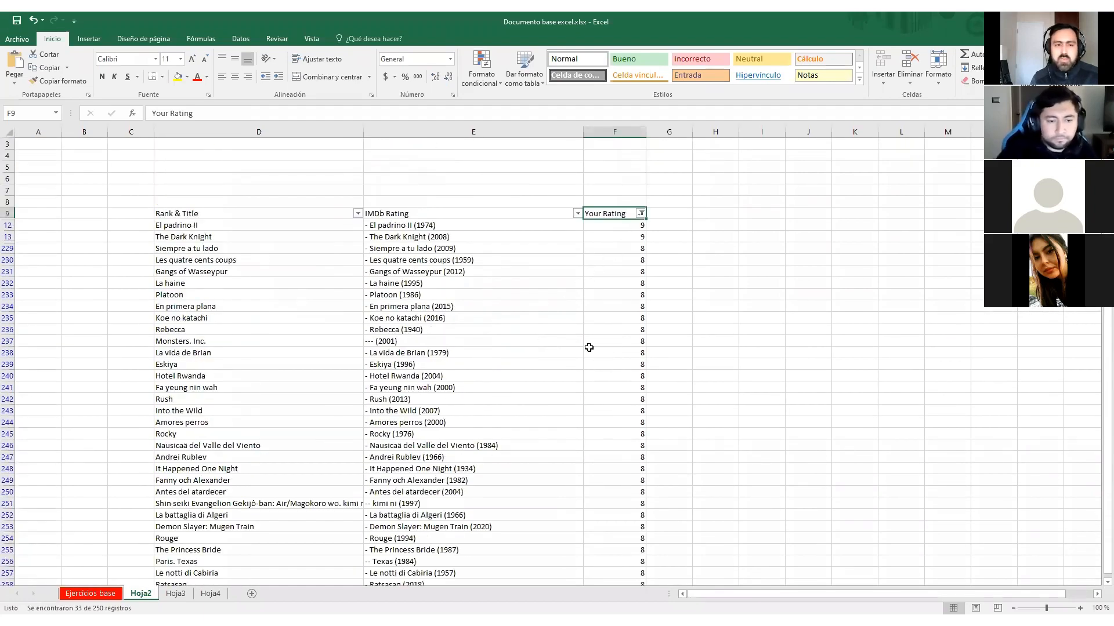
{"action": "scroll", "coordinate": [587, 344], "scroll_direction": "down", "scroll_amount": 2}
{"action": "scroll", "coordinate": [494, 290], "scroll_direction": "up", "scroll_amount": 3}
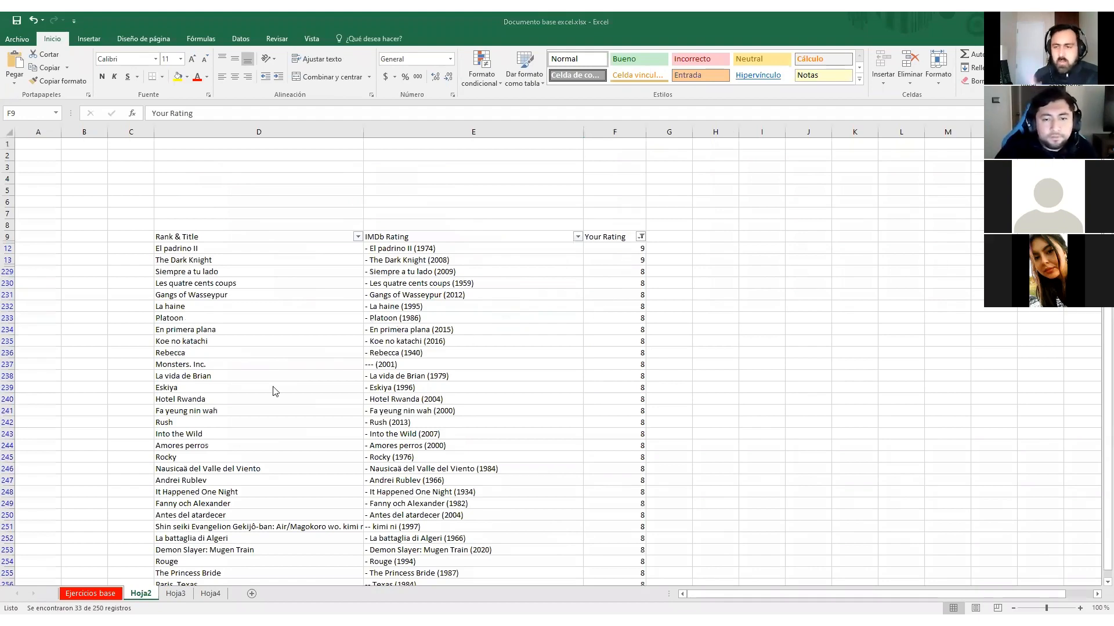
Step: Review the sheet protection options for Hoja2, and leave them without protecting the sheet
{"action": "left_click", "coordinate": [139, 601]}
{"action": "right_click", "coordinate": [139, 601]}
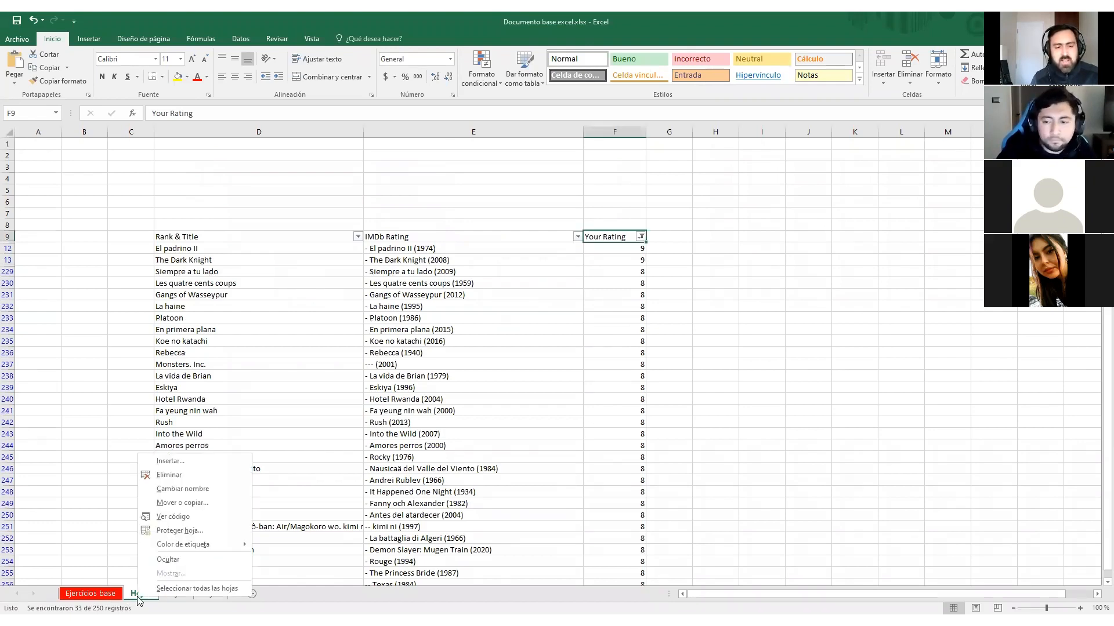
{"action": "left_click", "coordinate": [200, 533]}
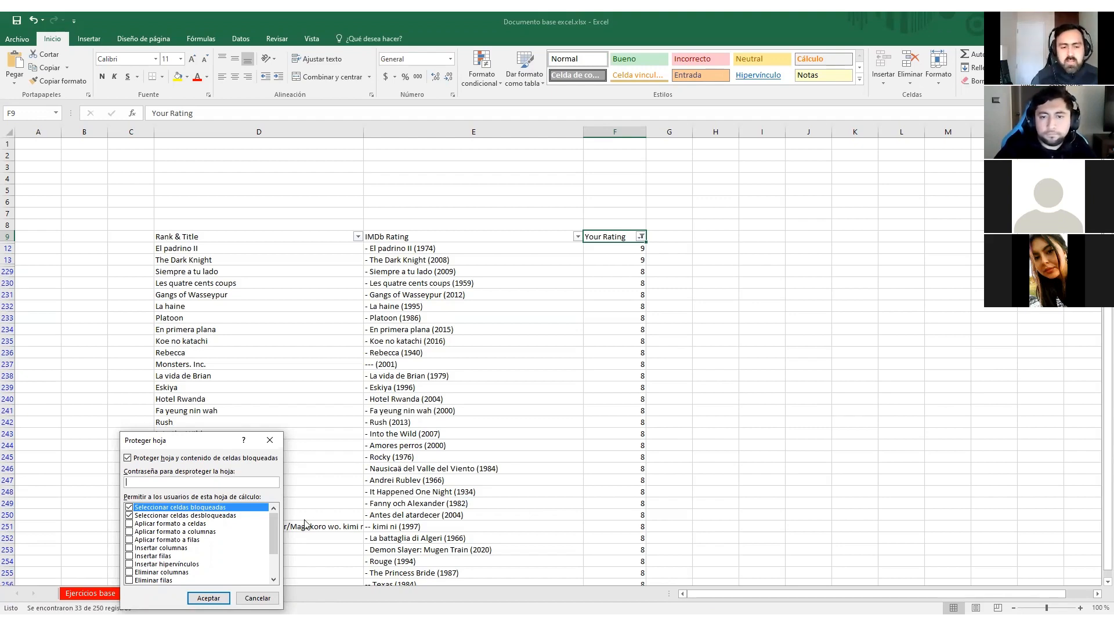
{"action": "left_click", "coordinate": [261, 599]}
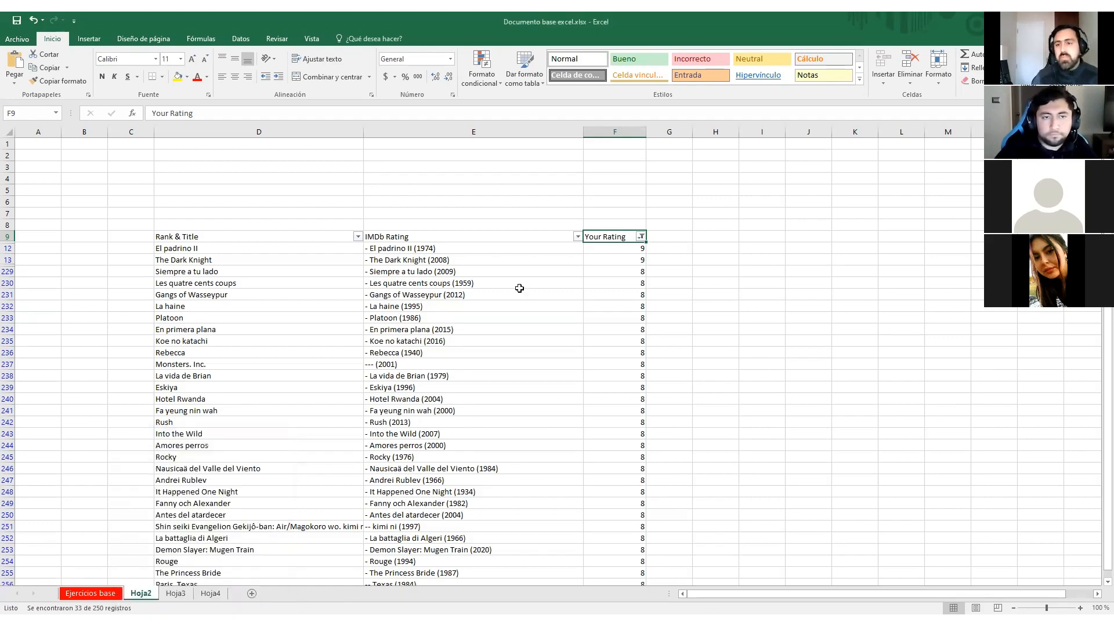
Step: Review the workbook protection options in the file information, and return to the worksheet
{"action": "left_click", "coordinate": [17, 39]}
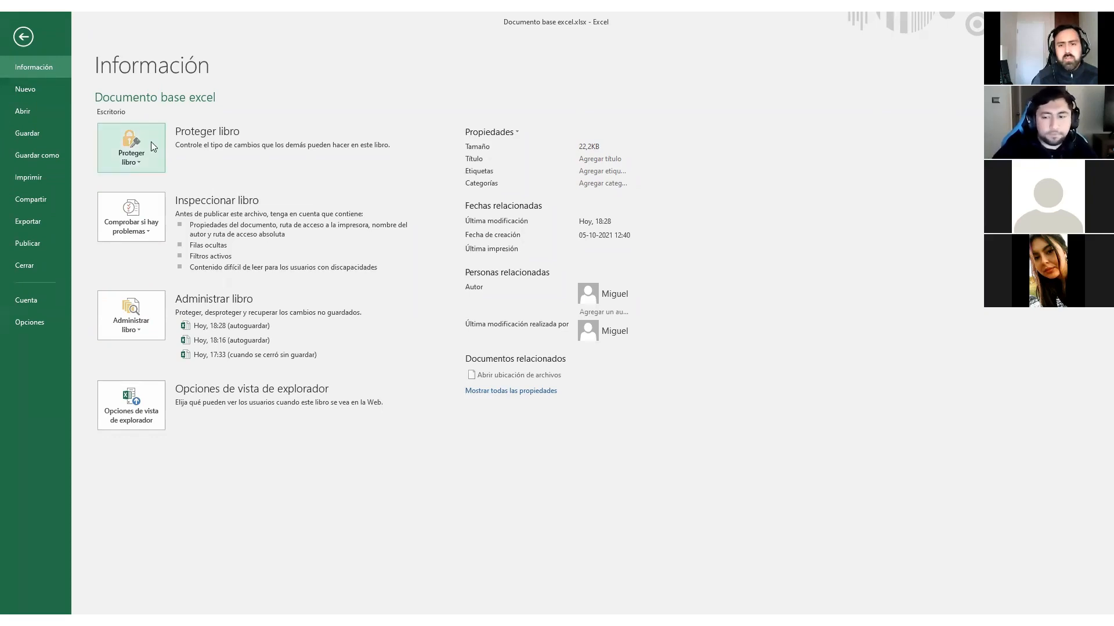
{"action": "left_click", "coordinate": [140, 162]}
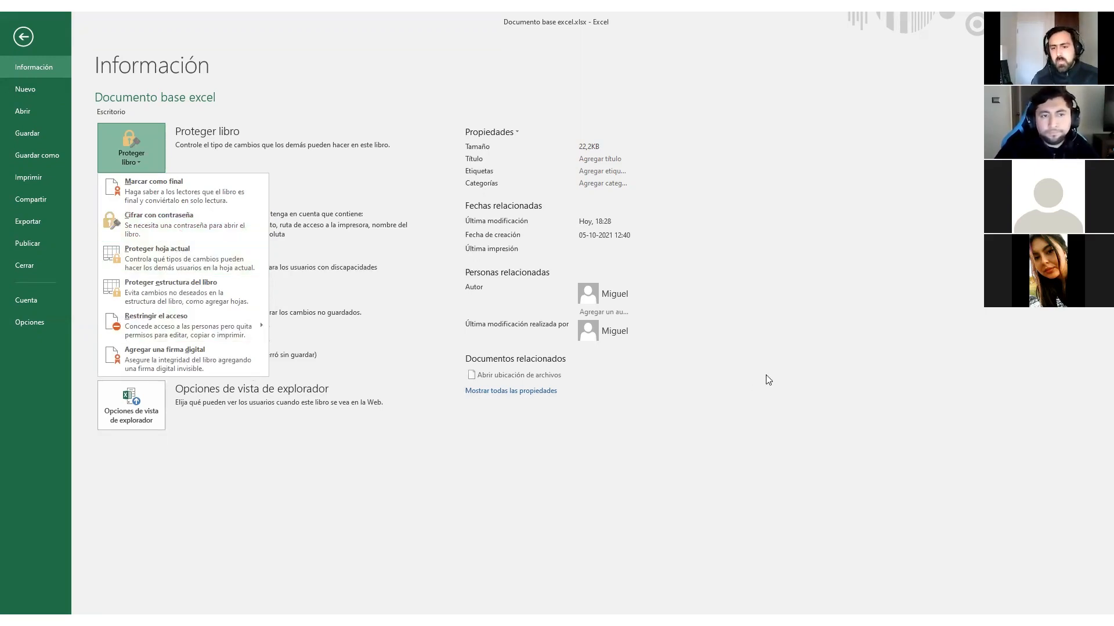
{"action": "key", "text": "Escape"}
{"action": "left_click", "coordinate": [23, 37]}
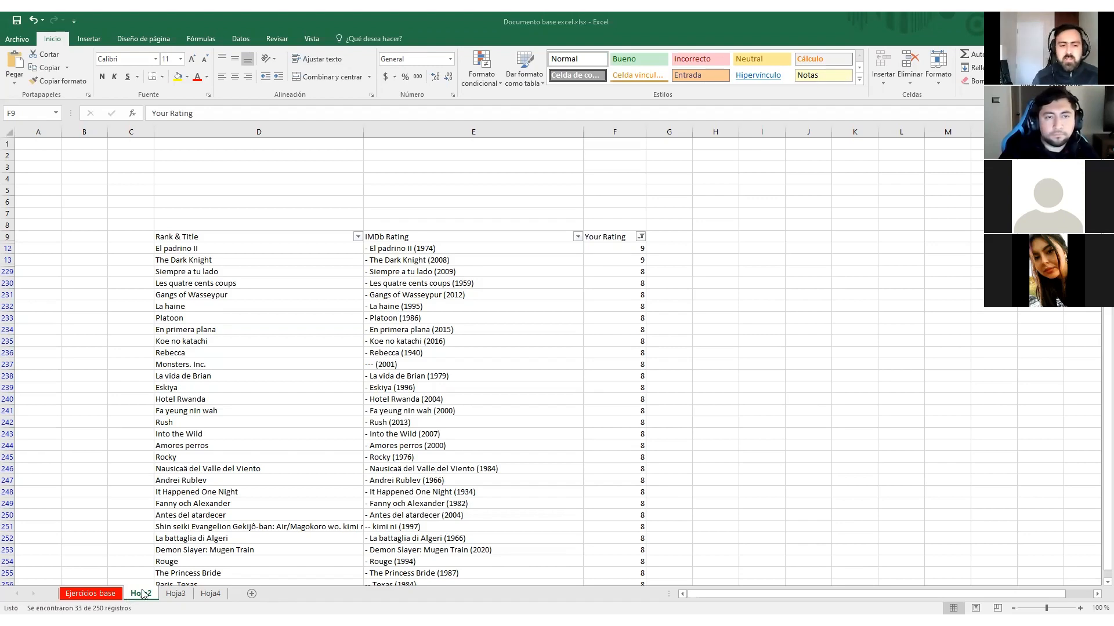
Step: Try allowing cell formatting and column and row insertion in Hoja2's sheet protection options, and leave without protecting the sheet
{"action": "left_click", "coordinate": [142, 595]}
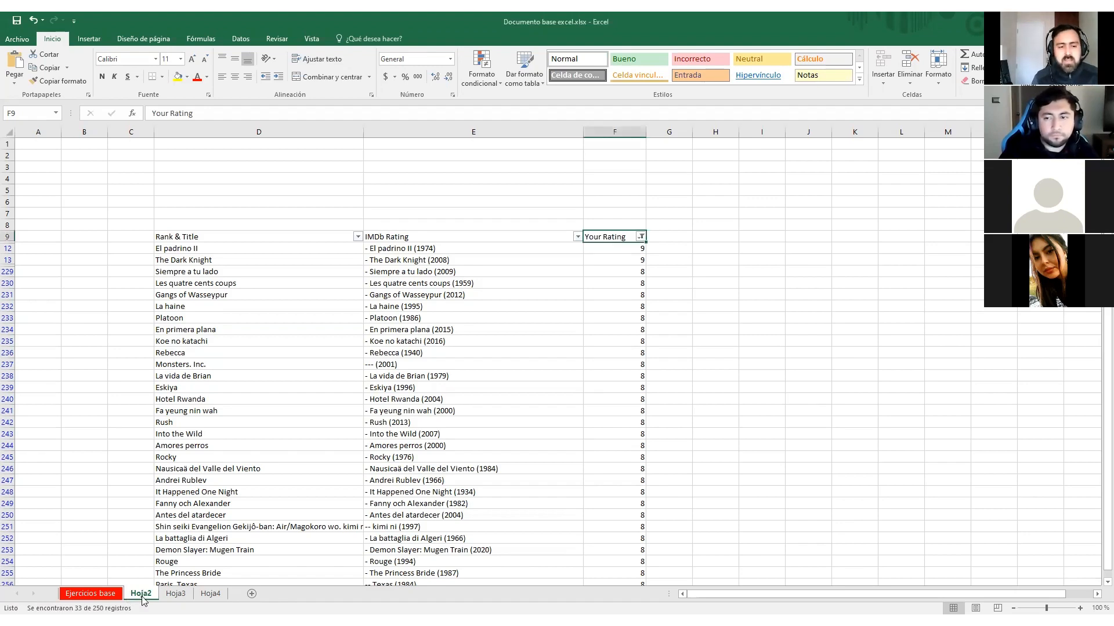
{"action": "right_click", "coordinate": [144, 595]}
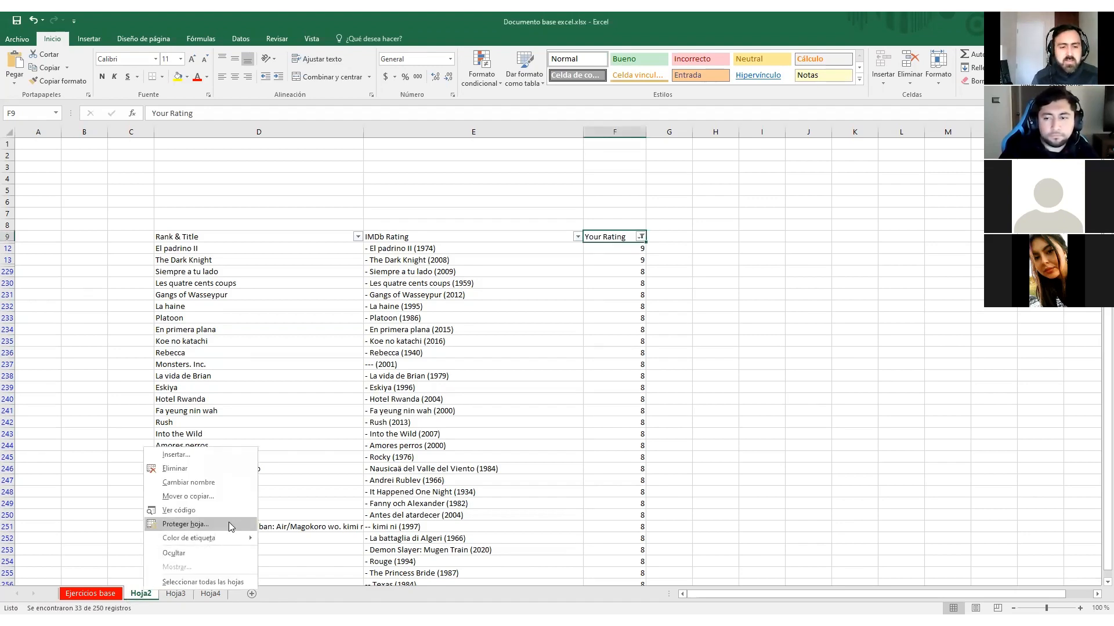
{"action": "left_click", "coordinate": [196, 534]}
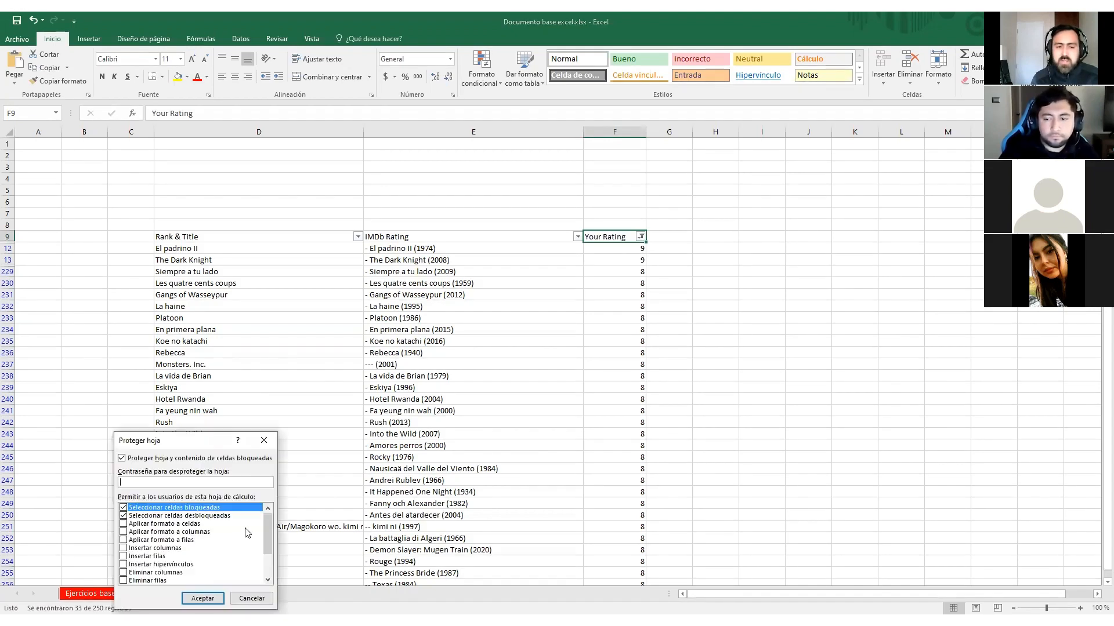
{"action": "mouse_move", "coordinate": [266, 521]}
{"action": "left_mouse_down"}
{"action": "mouse_move", "coordinate": [280, 538]}
{"action": "mouse_move", "coordinate": [280, 522]}
{"action": "left_mouse_up"}
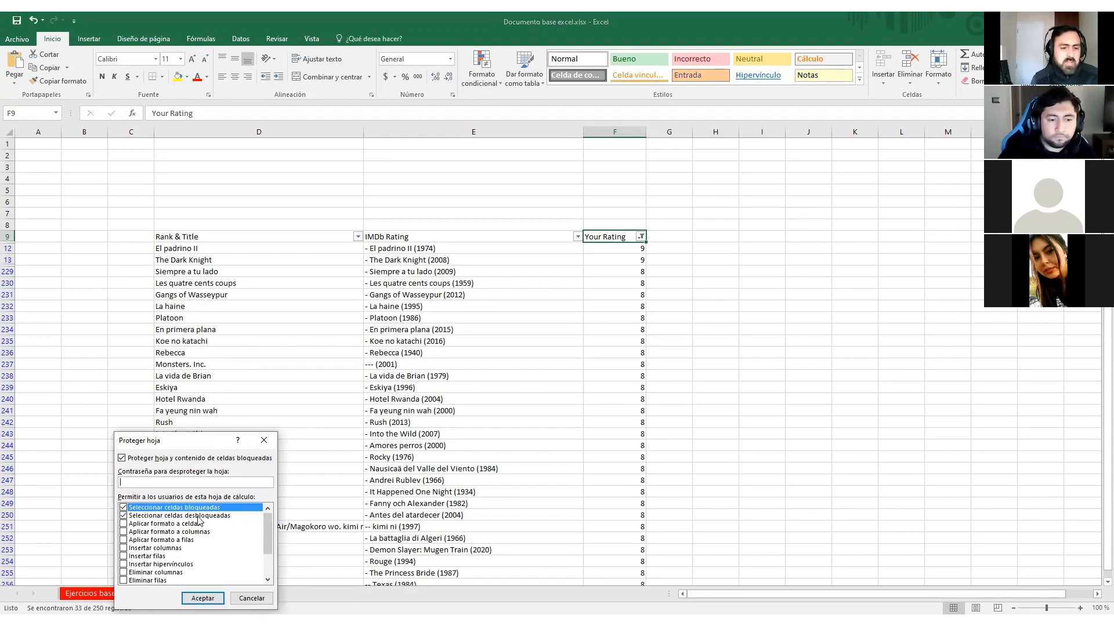
{"action": "left_click", "coordinate": [123, 524]}
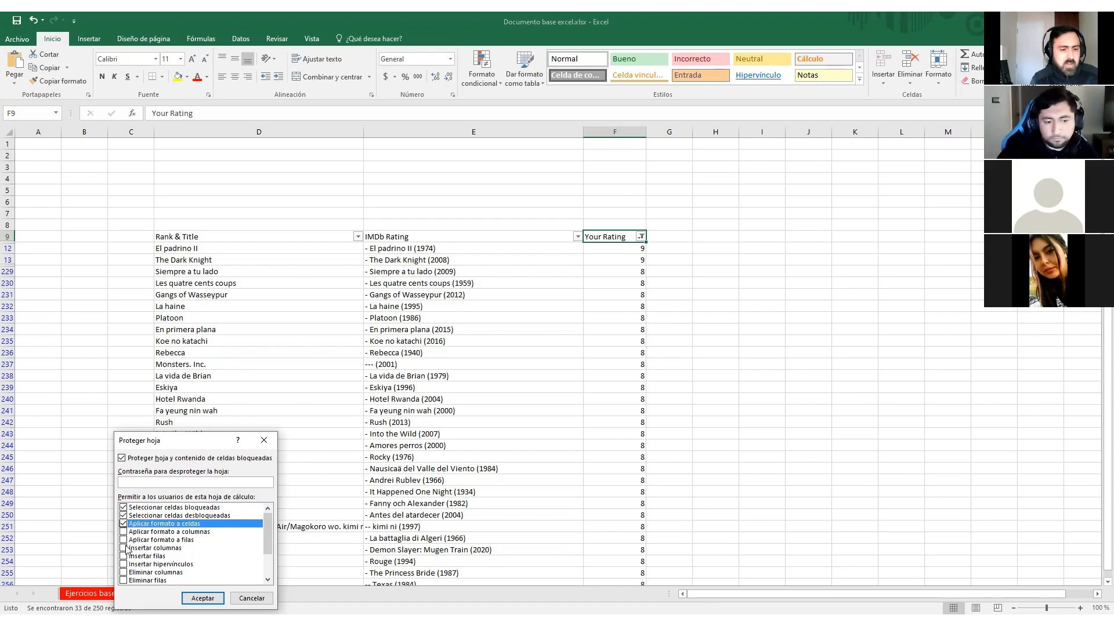
{"action": "left_click", "coordinate": [124, 549]}
{"action": "left_click", "coordinate": [124, 557]}
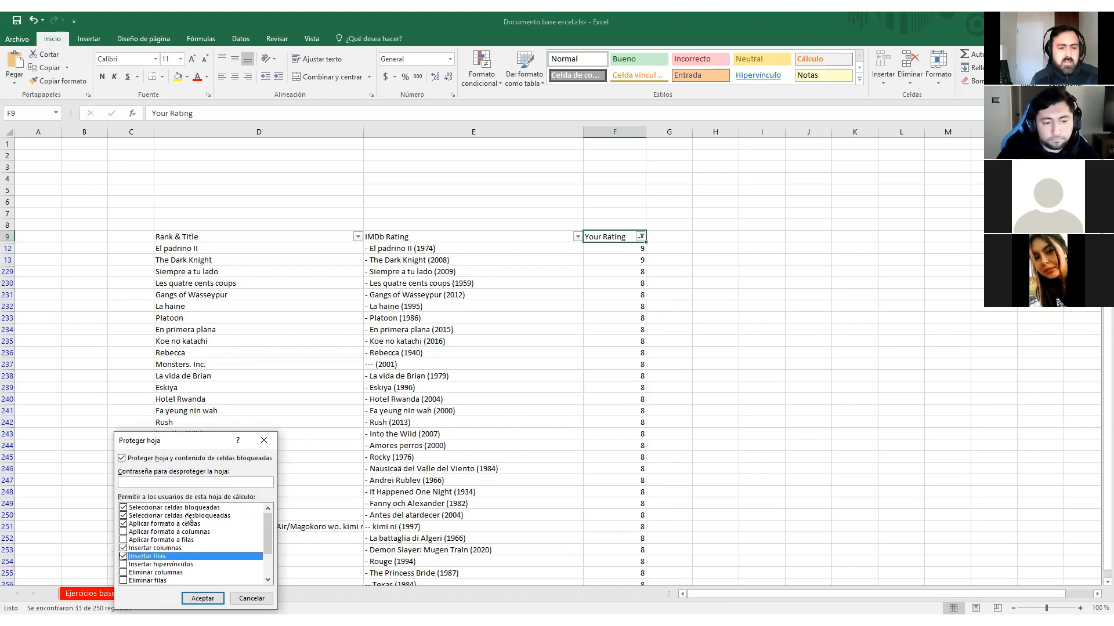
{"action": "left_click", "coordinate": [203, 483]}
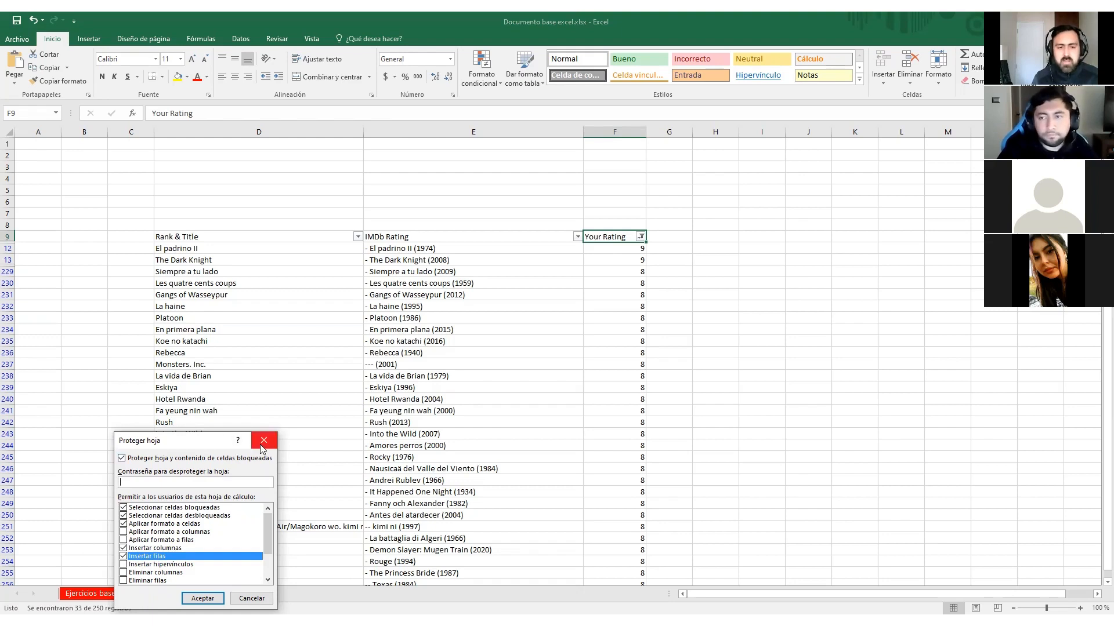
{"action": "left_click", "coordinate": [263, 442]}
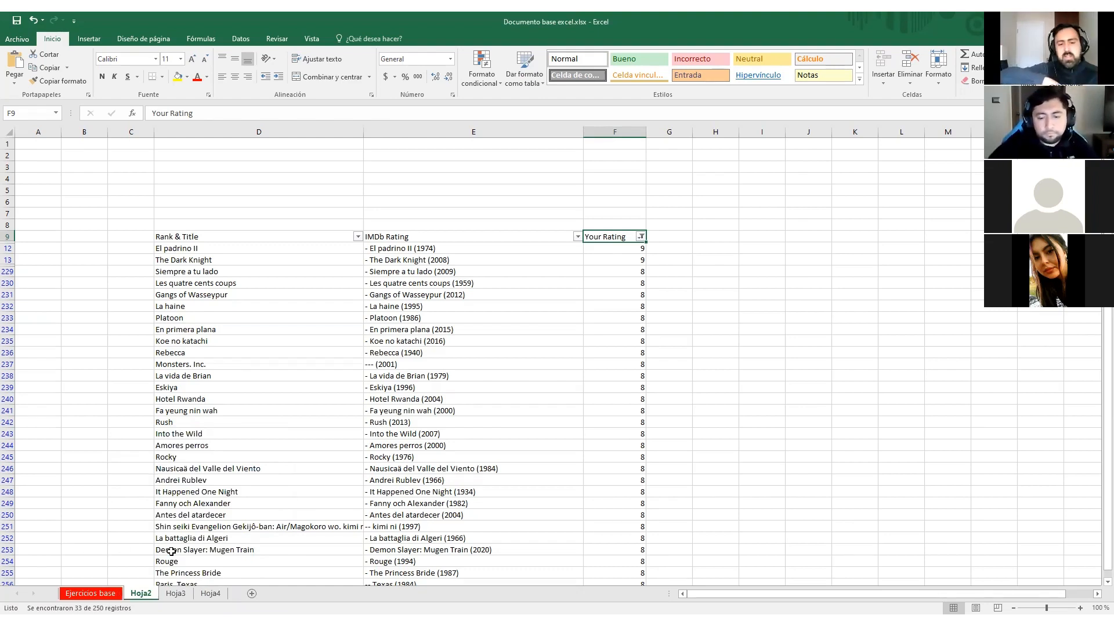
Step: Add four blank sheets after Hoja2, and return to the Ejercicios base sheet
{"action": "left_click", "coordinate": [252, 594]}
{"action": "left_click", "coordinate": [286, 593]}
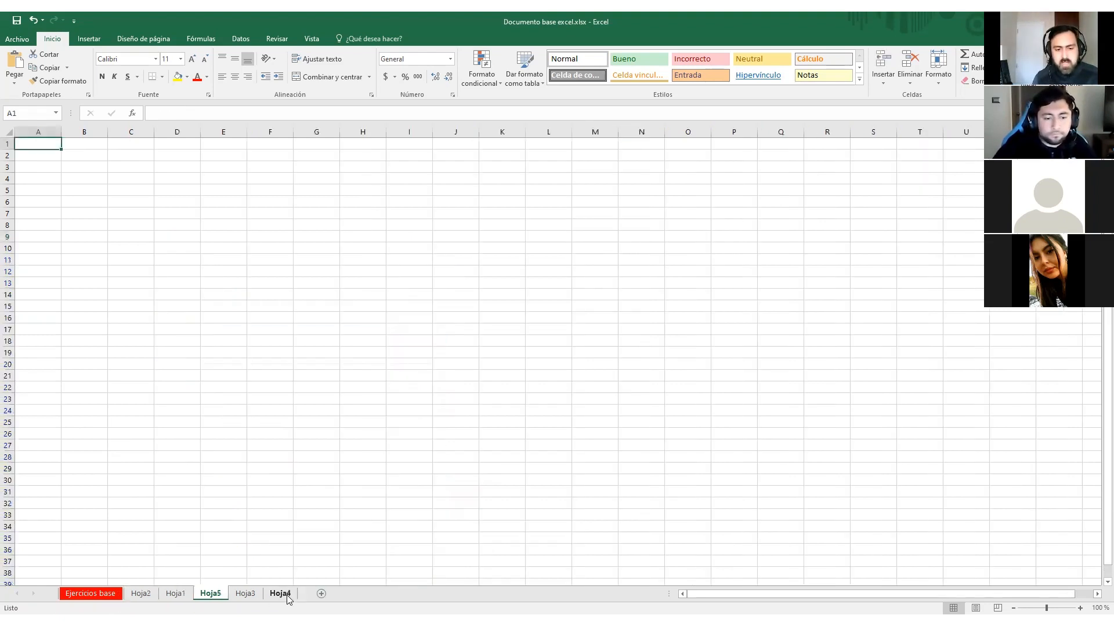
{"action": "left_click", "coordinate": [321, 593]}
{"action": "left_click", "coordinate": [355, 594]}
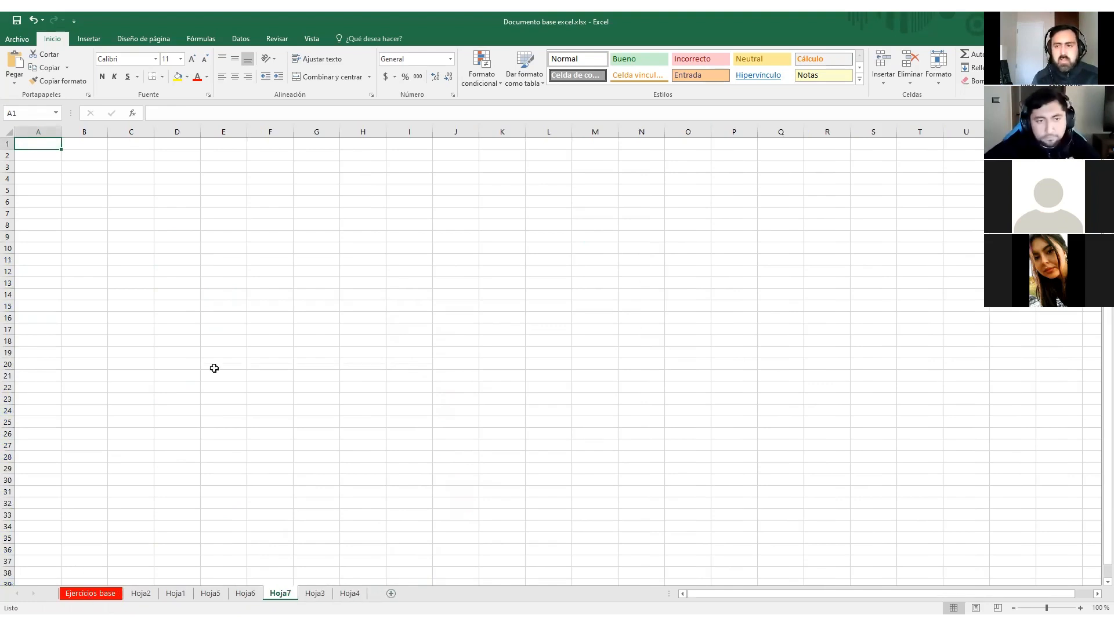
{"action": "key", "text": "ctrl+Page_Up"}
{"action": "key", "text": "ctrl+Page_Up"}
{"action": "key", "text": "ctrl+Page_Up"}
{"action": "key", "text": "ctrl+Page_Up"}
{"action": "key", "text": "ctrl+Page_Up"}
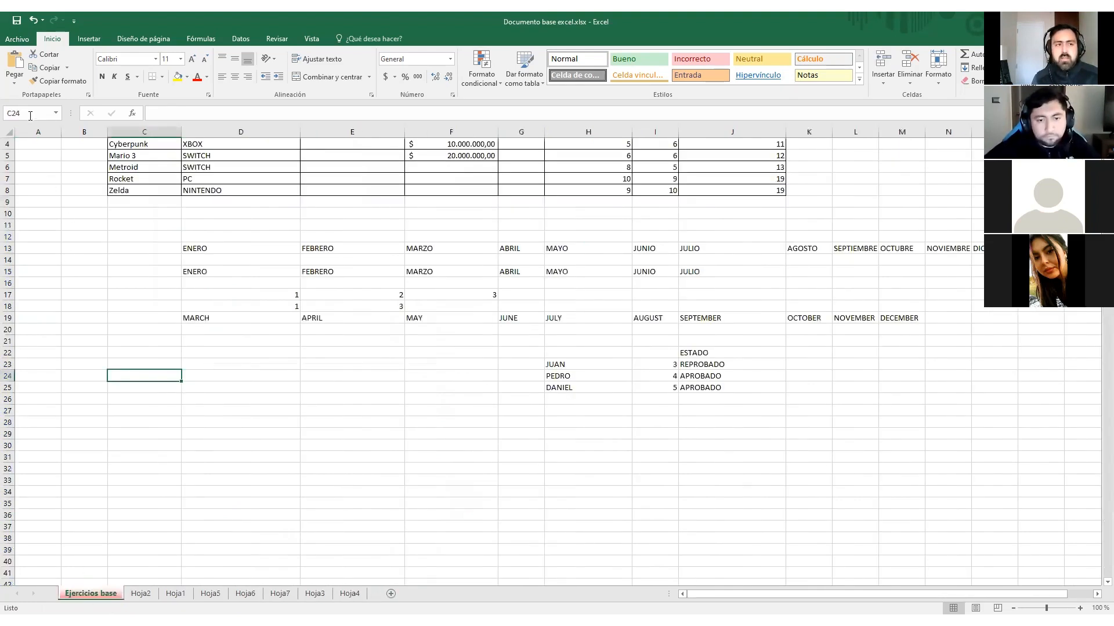
Step: Look at the workbook protection options in the file information, including encryption with a password, and return to the worksheet
{"action": "left_click", "coordinate": [20, 38]}
{"action": "left_click", "coordinate": [23, 47]}
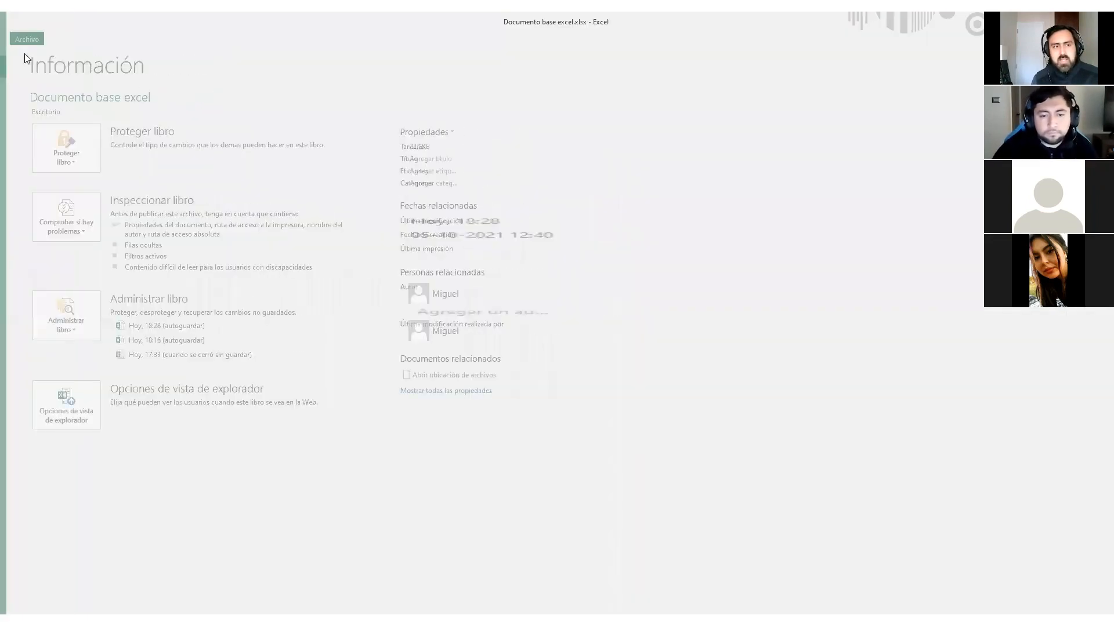
{"action": "left_click", "coordinate": [21, 39]}
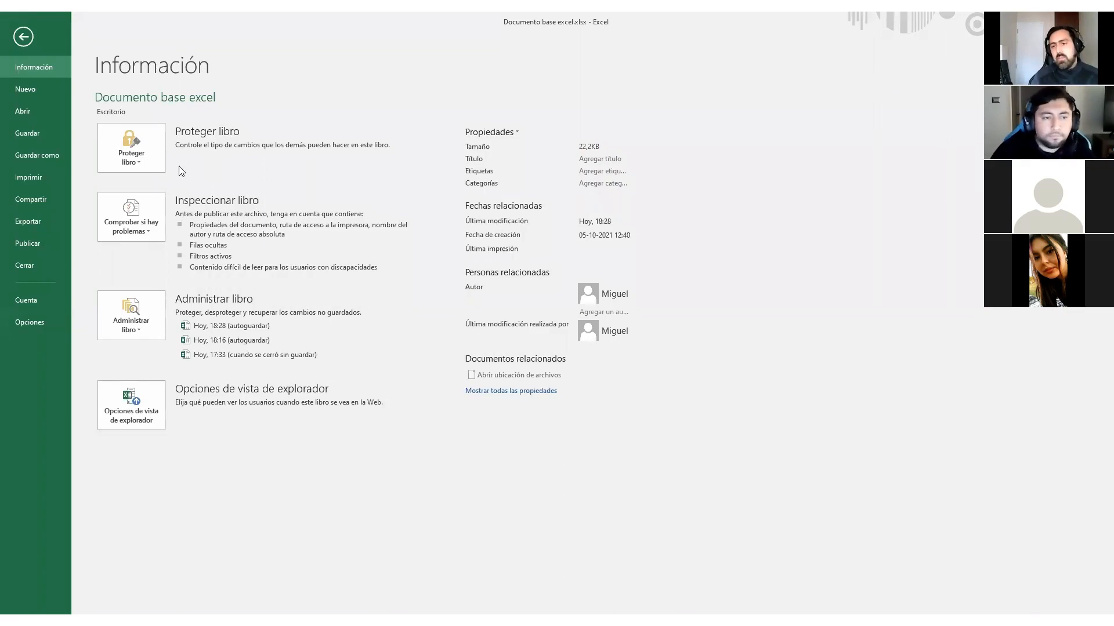
{"action": "left_click", "coordinate": [148, 157]}
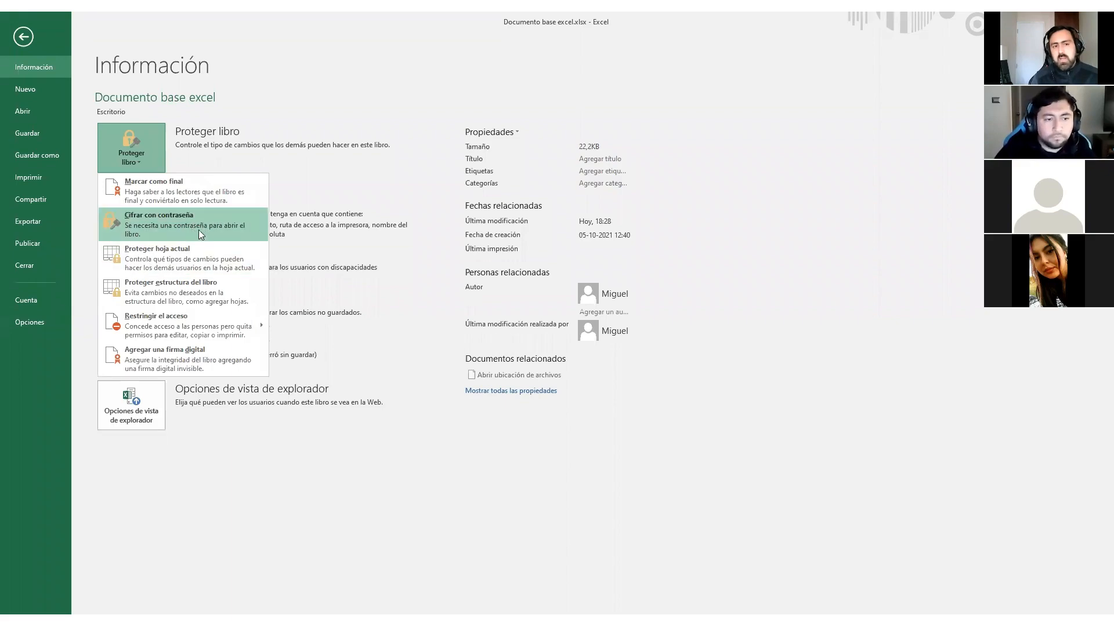
{"action": "key", "text": "Escape"}
{"action": "key", "text": "Escape"}
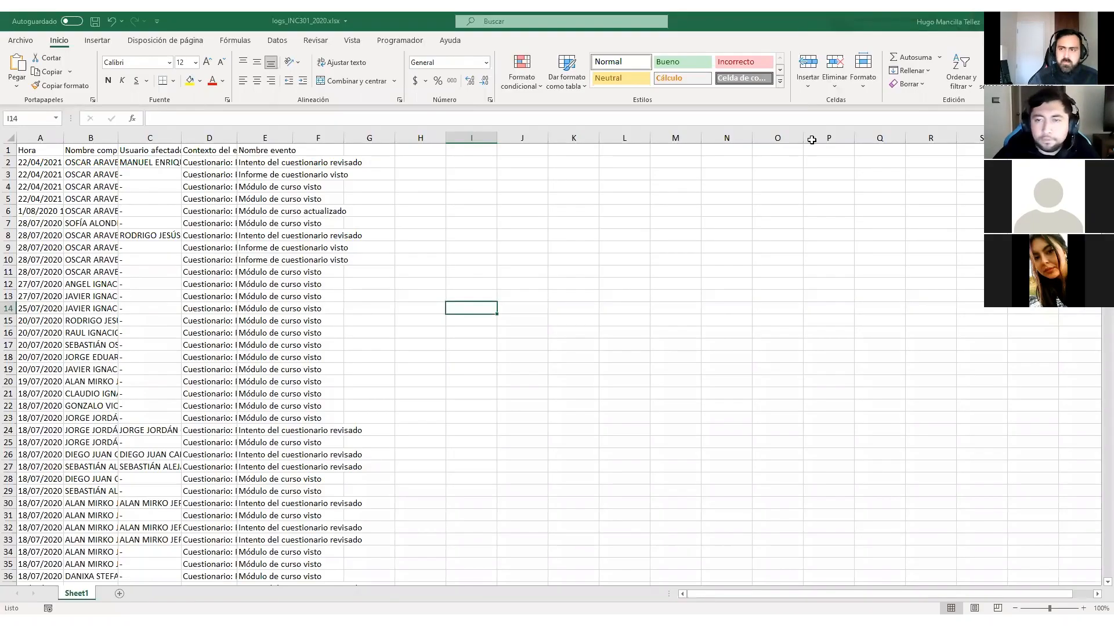
Step: In the logs_INC301_2020.xlsx workbook, autofit the width of columns A to E to their contents
{"action": "left_click", "coordinate": [550, 248]}
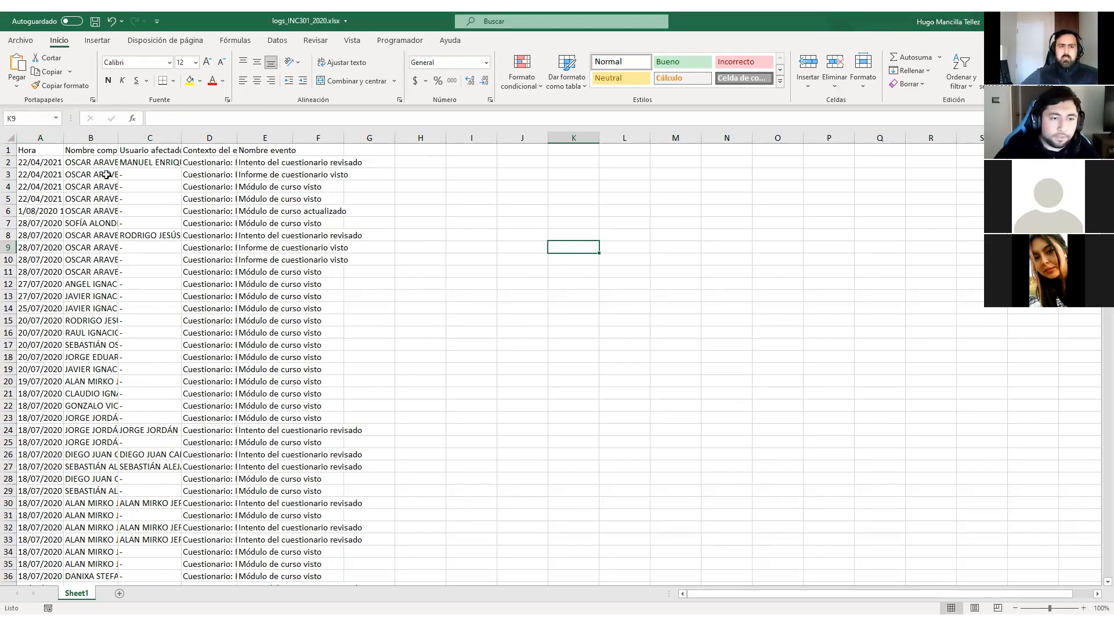
{"action": "left_click", "coordinate": [56, 132]}
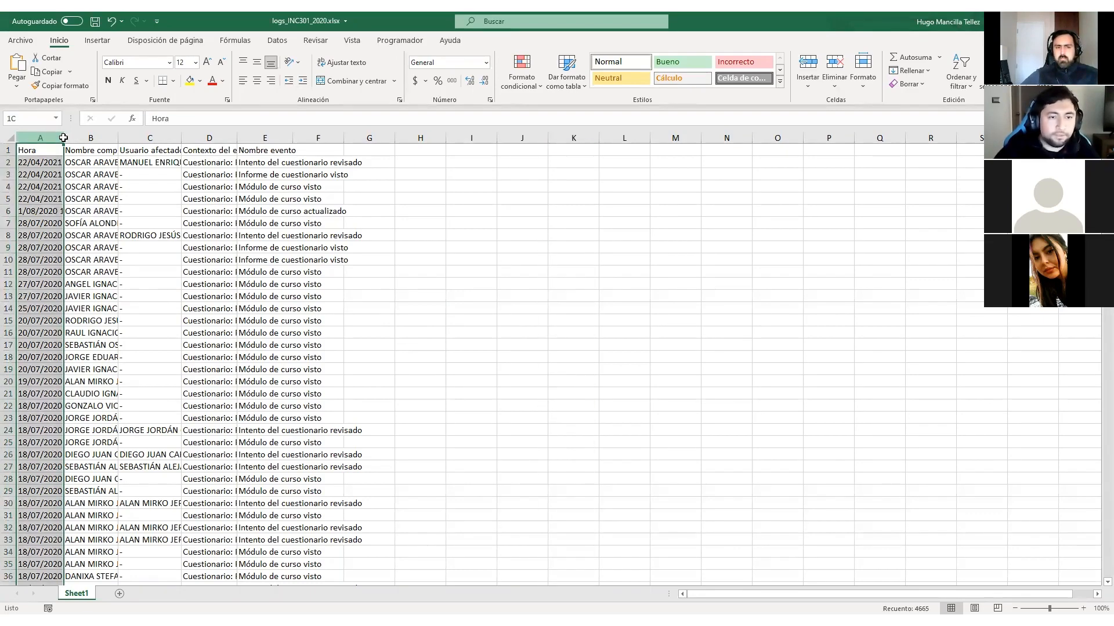
{"action": "left_click", "coordinate": [268, 132], "text": "shift"}
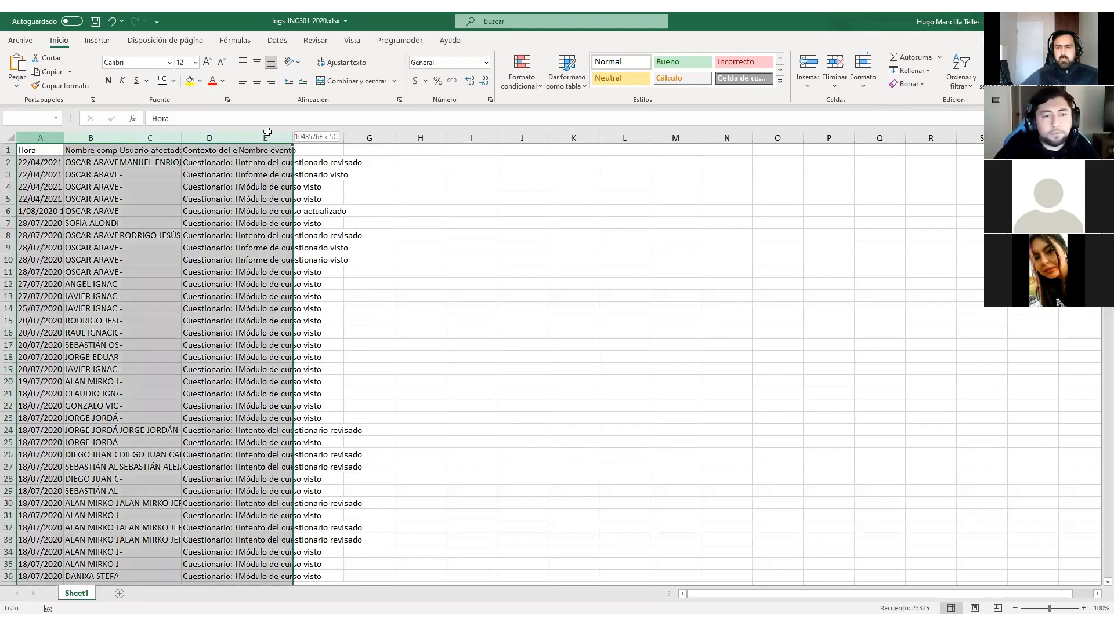
{"action": "left_click", "coordinate": [870, 84]}
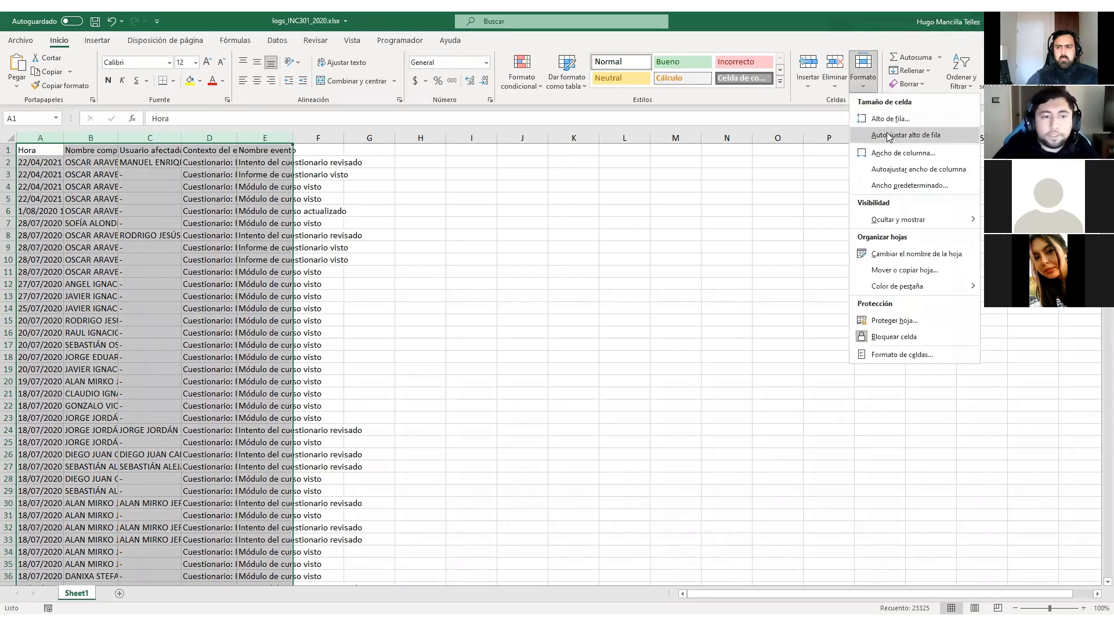
{"action": "left_click", "coordinate": [904, 172]}
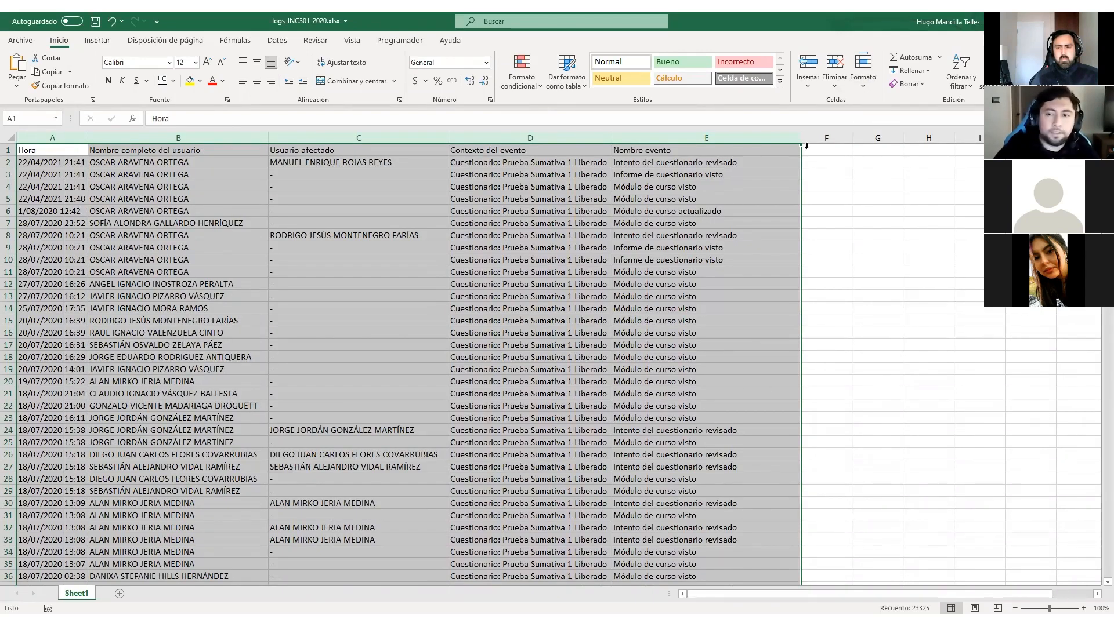
Step: Widen the Nombre evento and Contexto del evento columns slightly by hand
{"action": "left_click", "coordinate": [863, 87]}
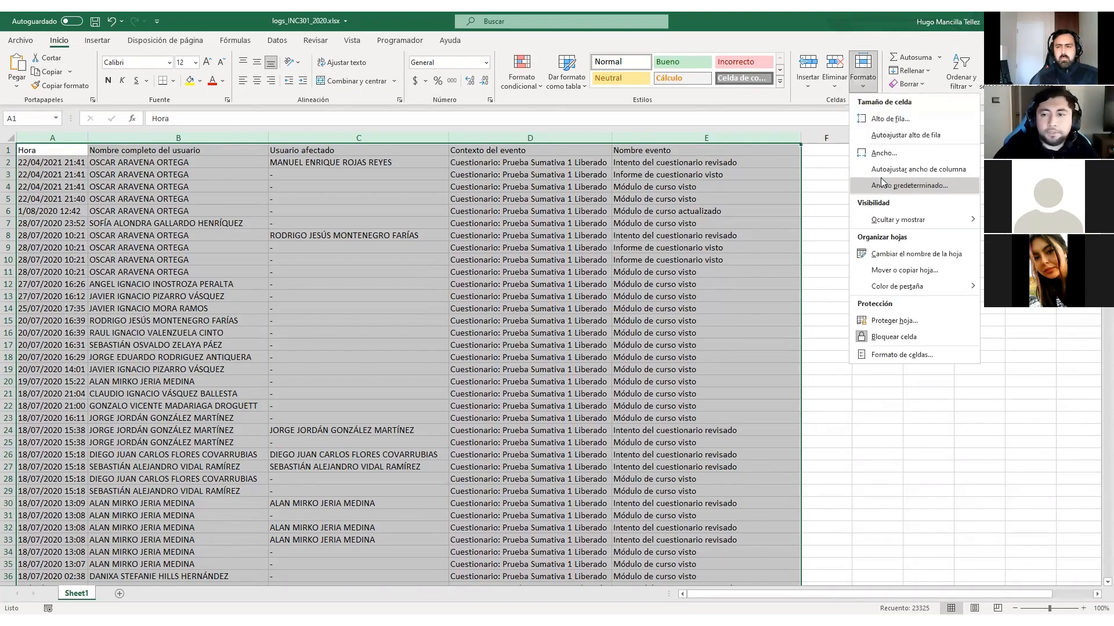
{"action": "left_click", "coordinate": [650, 185]}
{"action": "left_click_drag", "start_coordinate": [801, 138], "coordinate": [833, 137]}
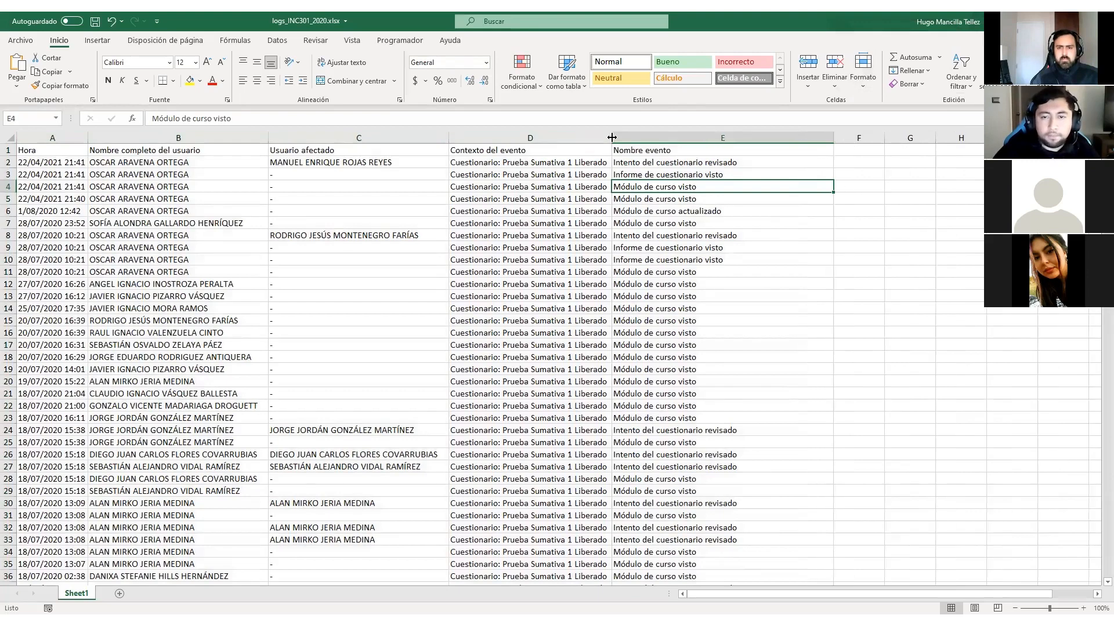
{"action": "left_click_drag", "start_coordinate": [611, 138], "coordinate": [627, 137]}
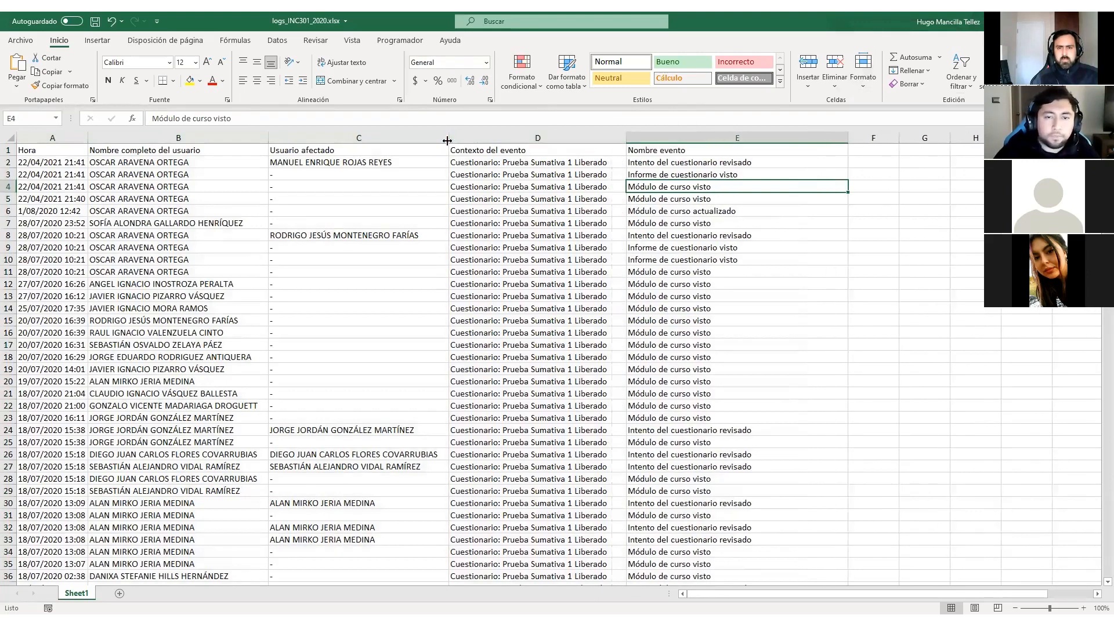
Step: Apply one fixed column width to all five columns A to E
{"action": "left_click", "coordinate": [908, 307]}
{"action": "left_click", "coordinate": [687, 138]}
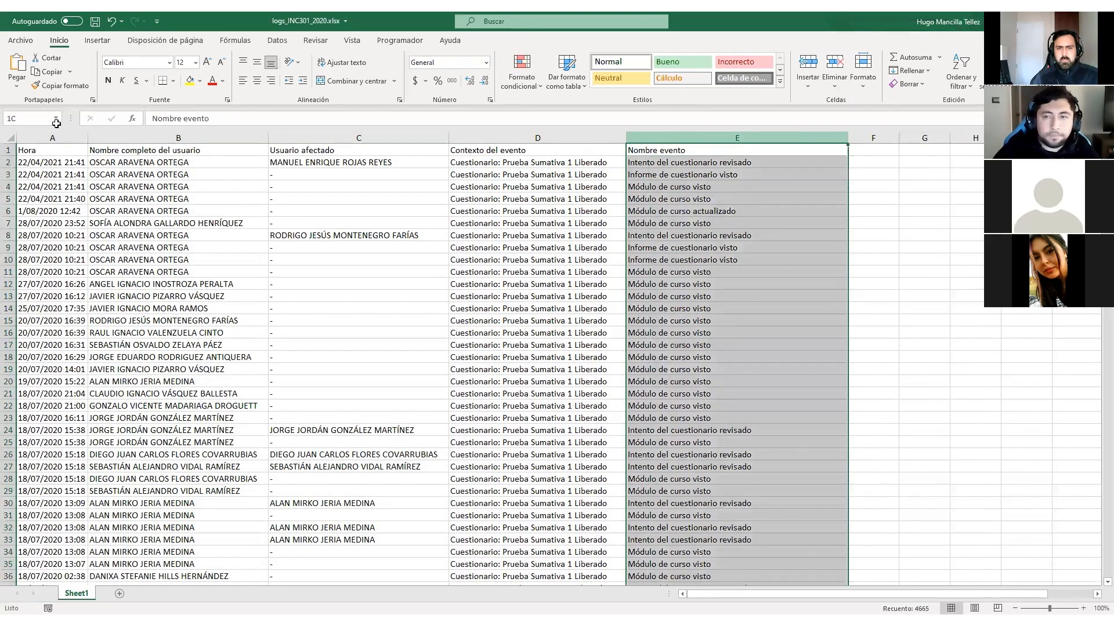
{"action": "key", "text": "ctrl+shift+Left"}
{"action": "left_click", "coordinate": [864, 82]}
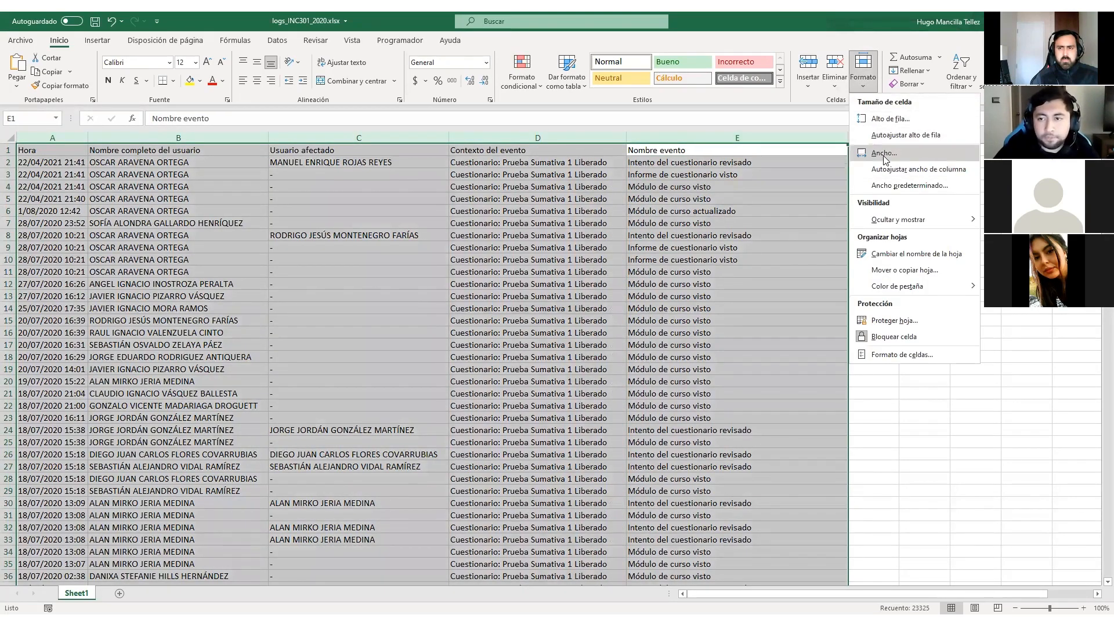
{"action": "key", "text": "Return"}
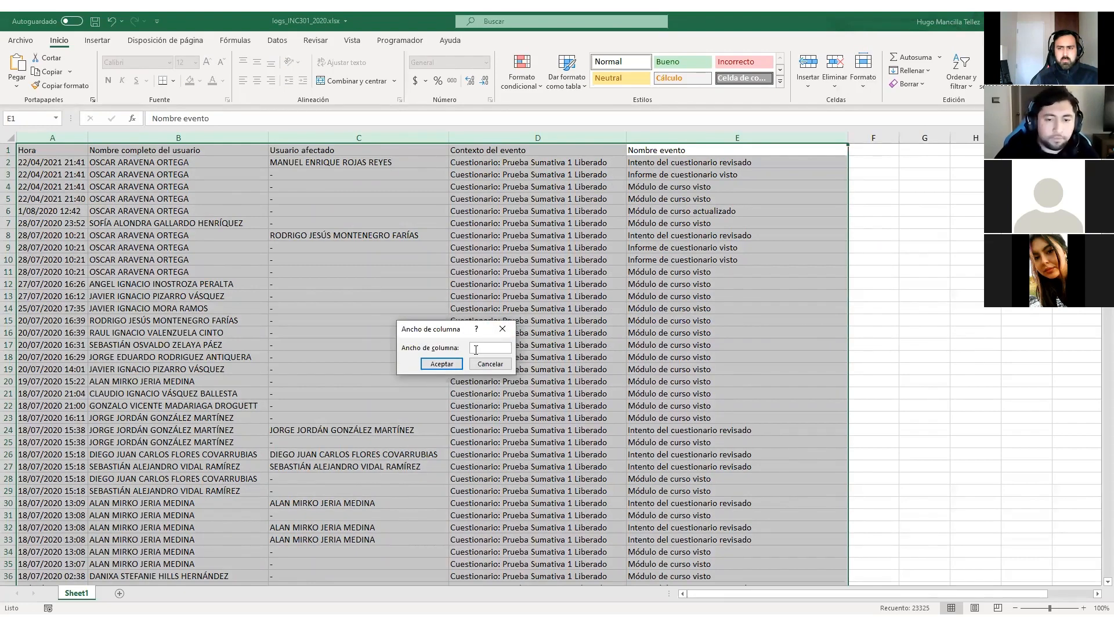
{"action": "left_click", "coordinate": [441, 364]}
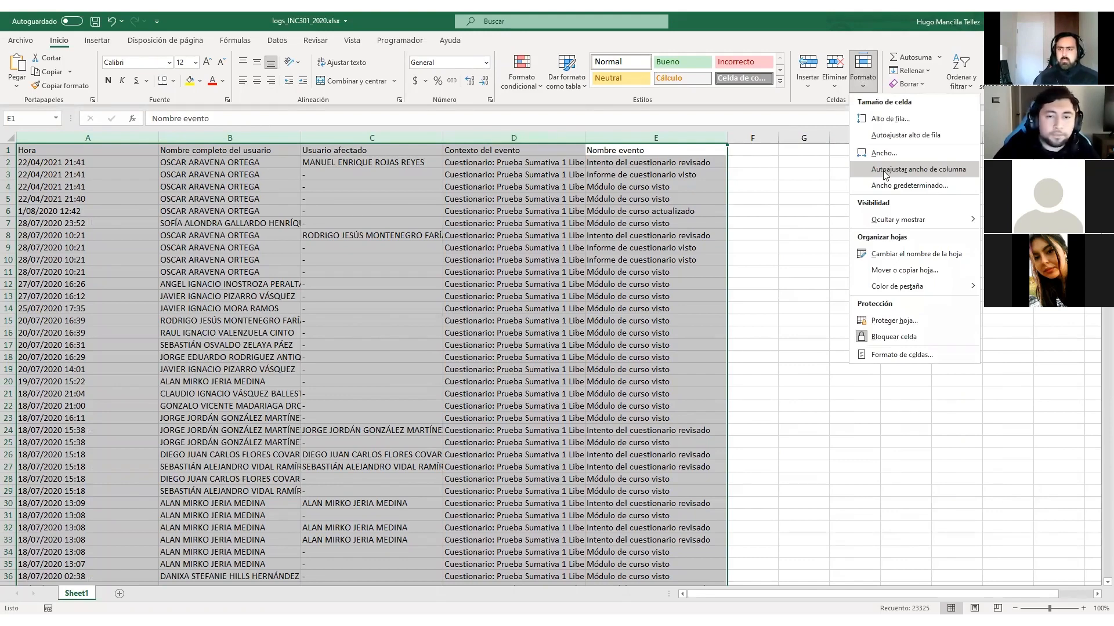
Step: Autofit columns A to E again so each width matches its contents, and deselect the columns
{"action": "left_click", "coordinate": [885, 170]}
{"action": "left_click", "coordinate": [707, 320]}
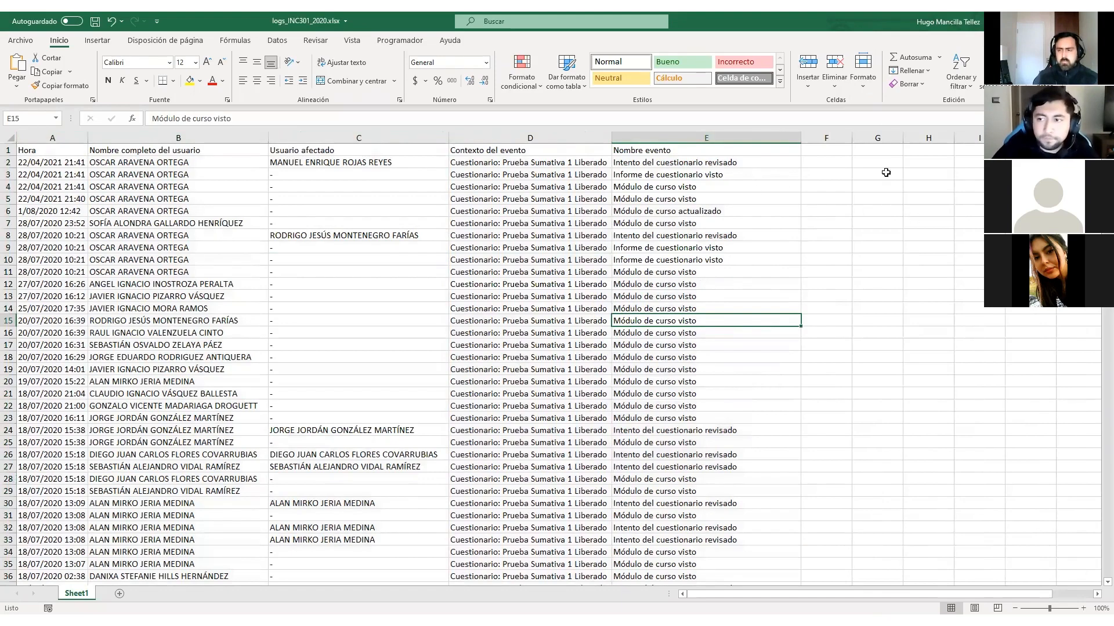
{"action": "left_click", "coordinate": [873, 261]}
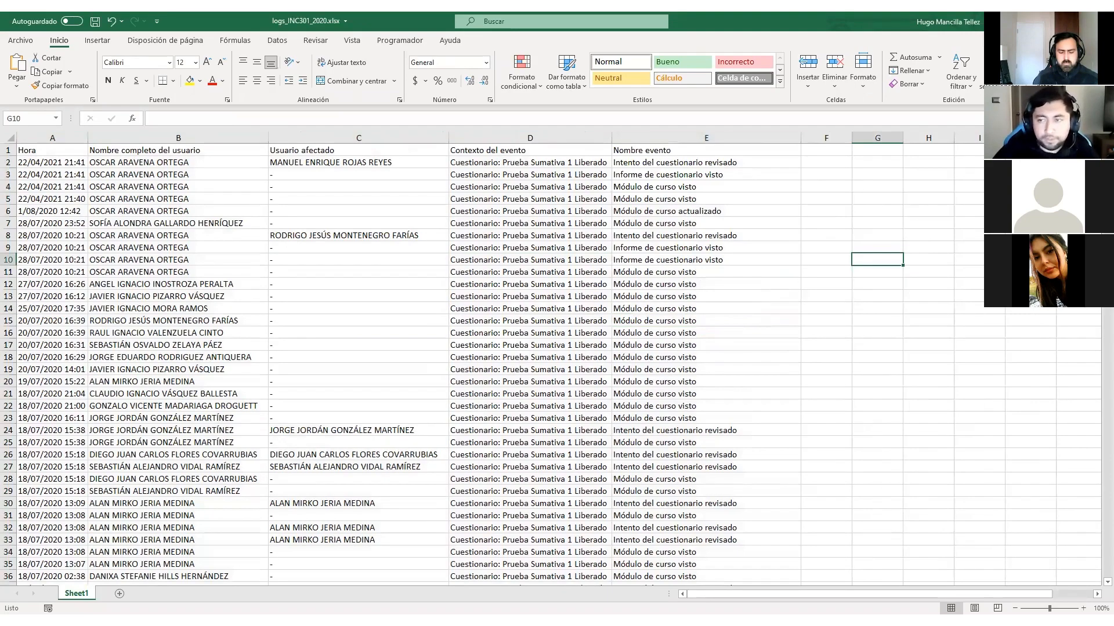
Step: Delete the Contexto del evento column from the log table, and undo the deletion
{"action": "left_click_drag", "start_coordinate": [1089, 156], "coordinate": [1091, 380]}
{"action": "left_click_drag", "start_coordinate": [1092, 487], "coordinate": [1098, 583]}
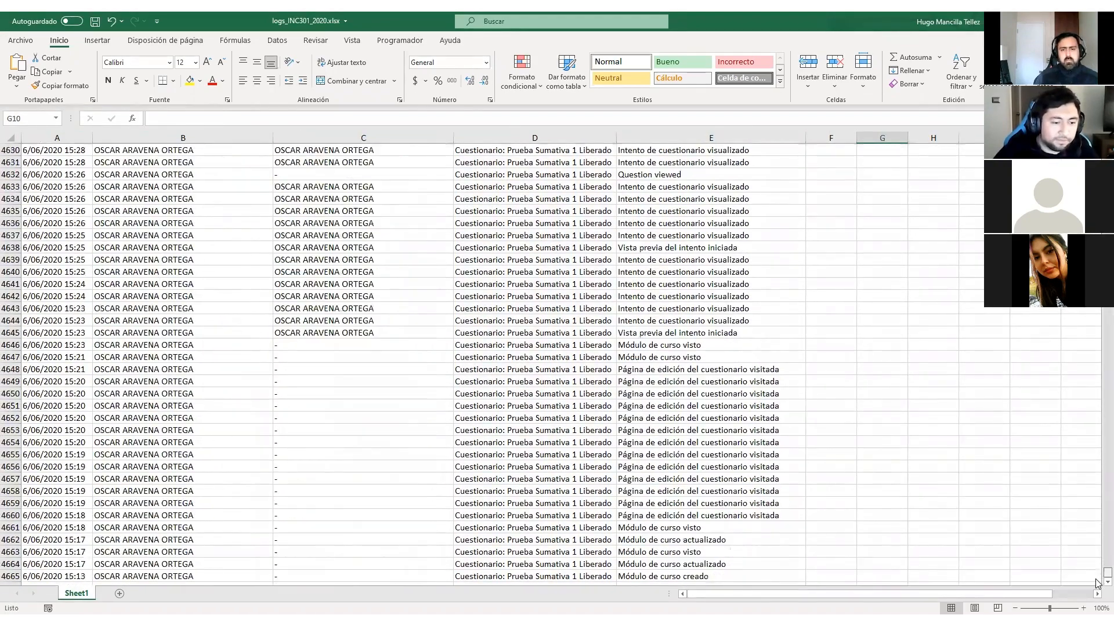
{"action": "left_click_drag", "start_coordinate": [1096, 520], "coordinate": [1096, 176]}
{"action": "left_click_drag", "start_coordinate": [594, 139], "coordinate": [627, 136]}
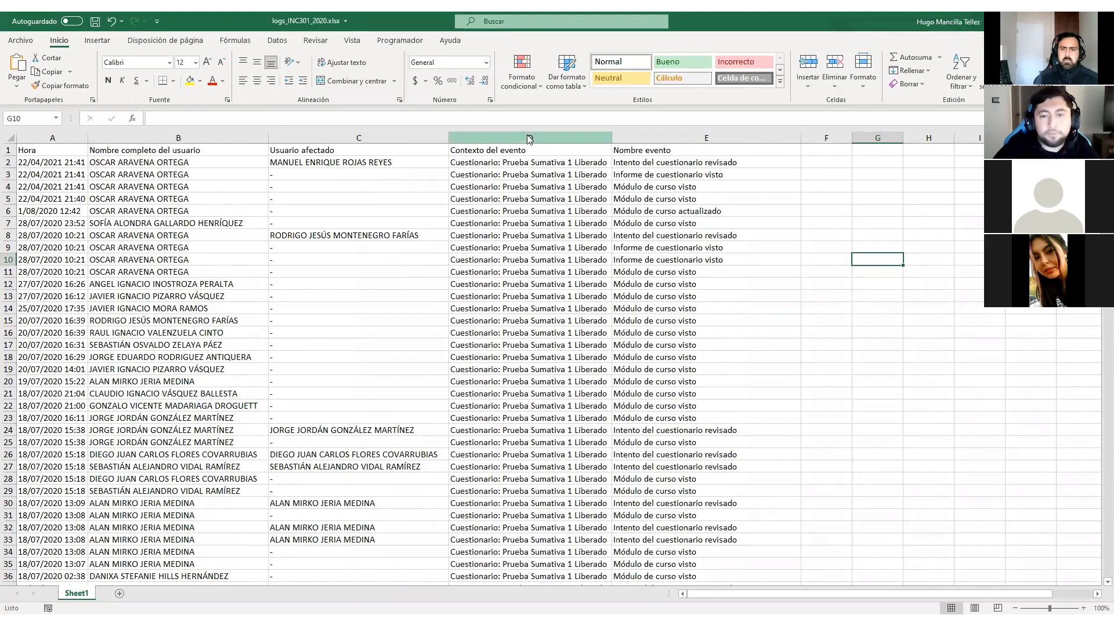
{"action": "right_click", "coordinate": [562, 249]}
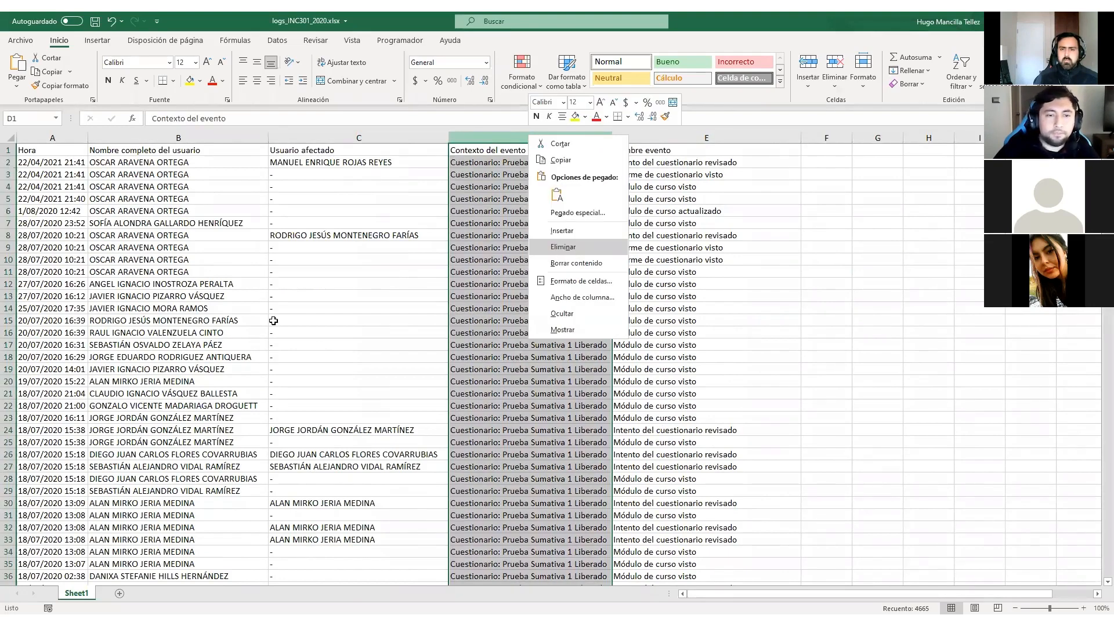
{"action": "key", "text": "e"}
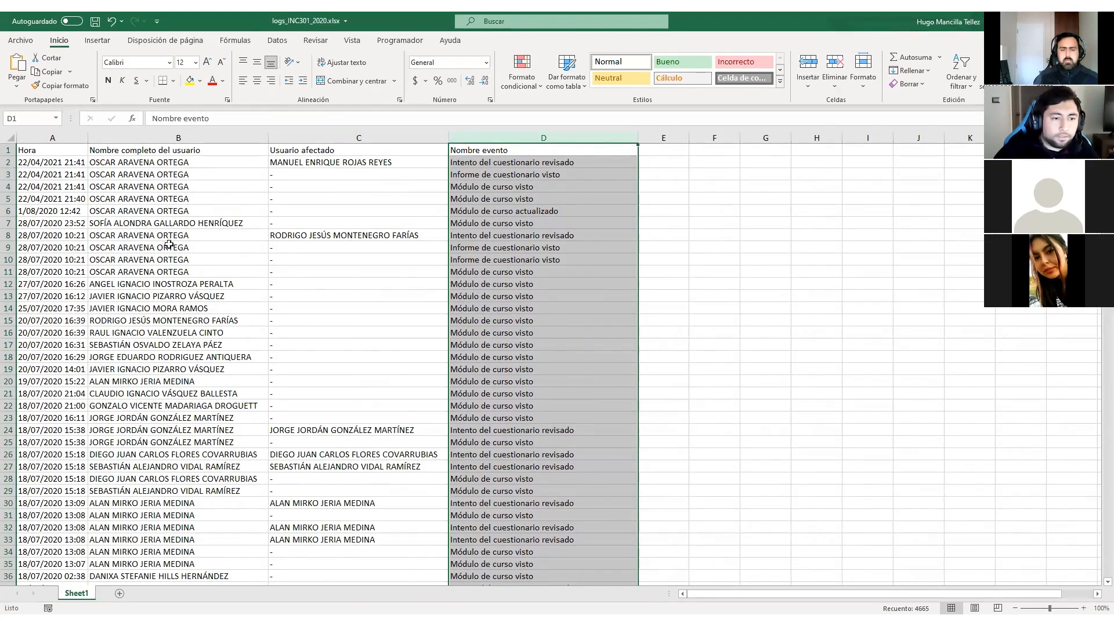
{"action": "left_click", "coordinate": [655, 258]}
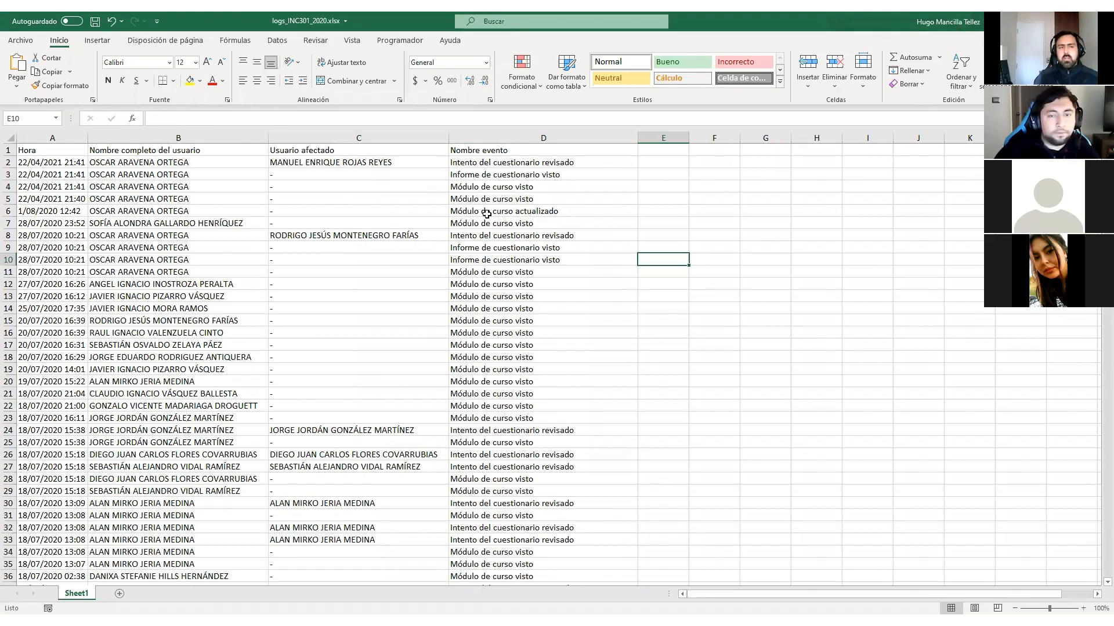
{"action": "left_click", "coordinate": [111, 21]}
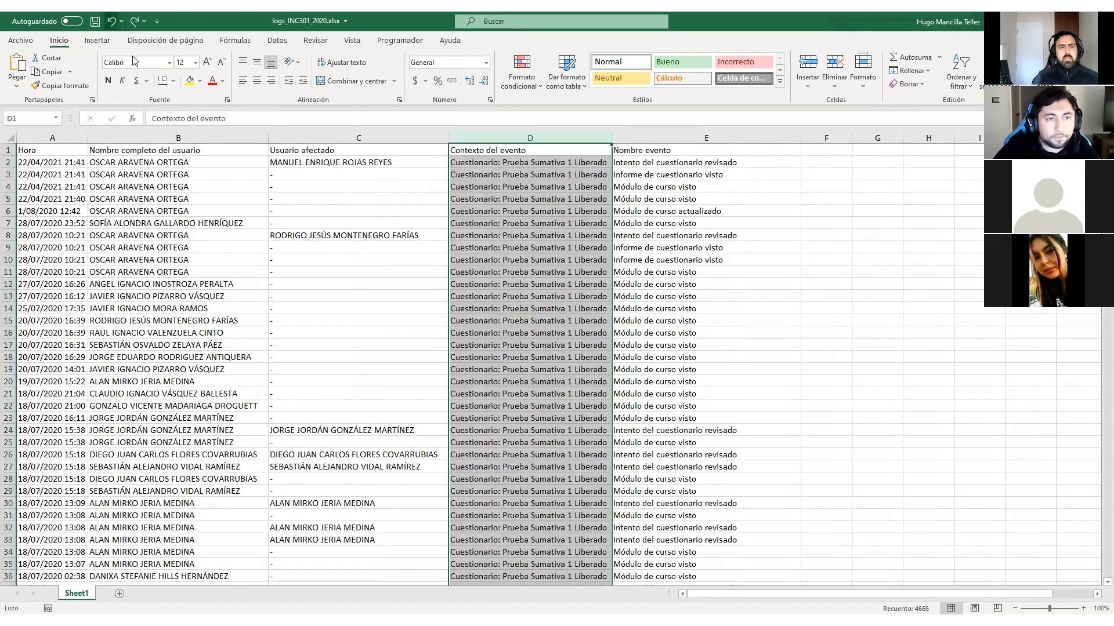
Step: Widen the Contexto del evento column slightly by hand
{"action": "left_click", "coordinate": [793, 350]}
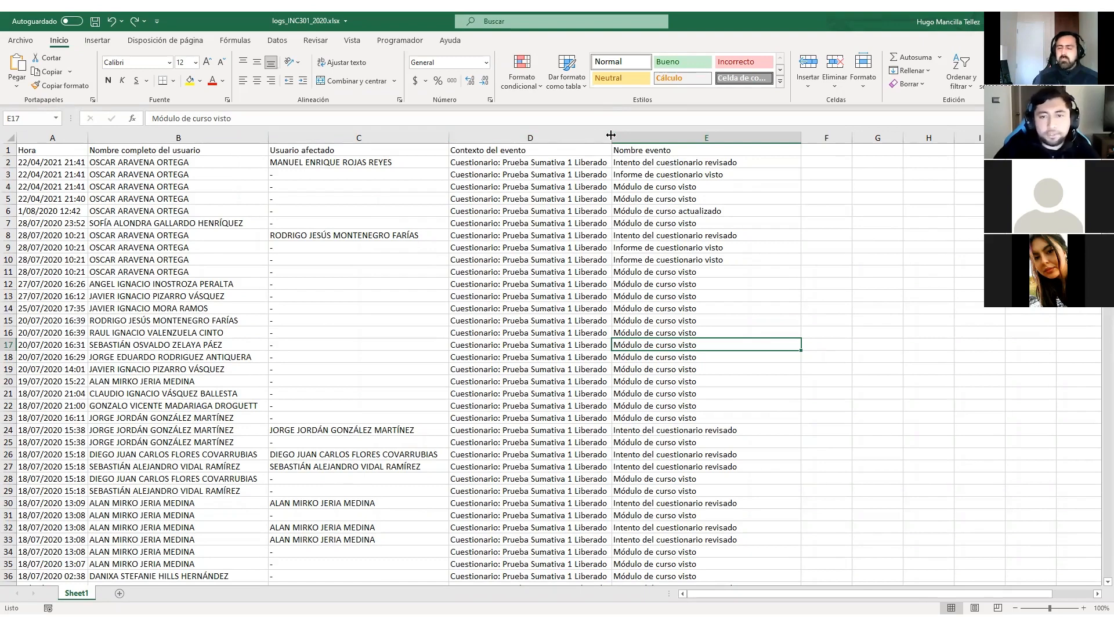
{"action": "mouse_move", "coordinate": [610, 136]}
{"action": "left_mouse_down"}
{"action": "mouse_move", "coordinate": [672, 137]}
{"action": "mouse_move", "coordinate": [632, 137]}
{"action": "left_mouse_up"}
{"action": "right_click", "coordinate": [632, 138]}
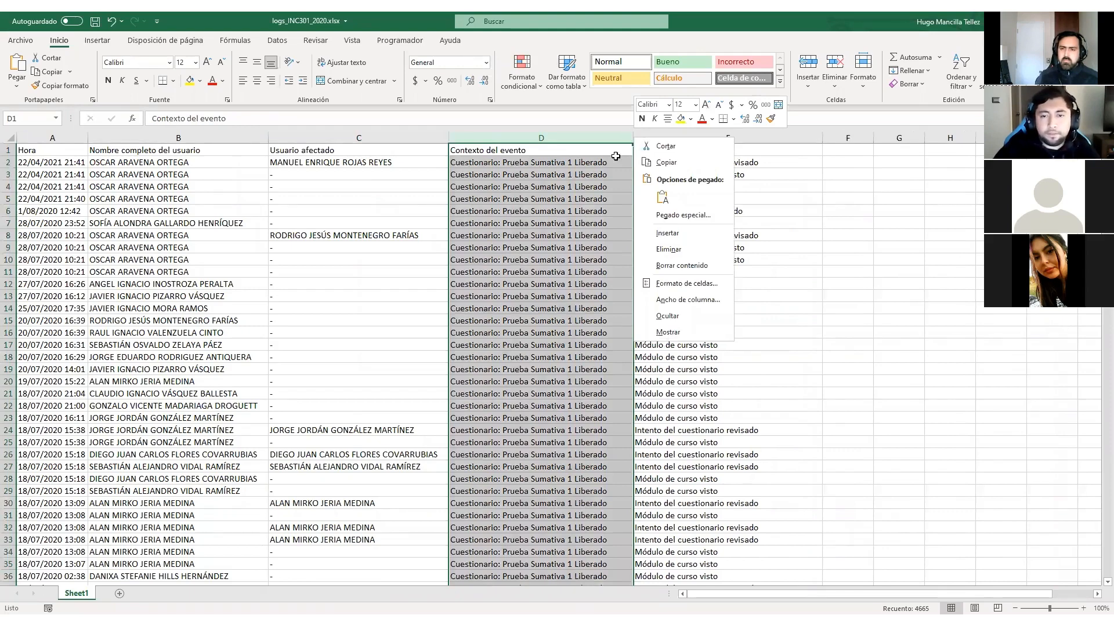
{"action": "left_click", "coordinate": [615, 156]}
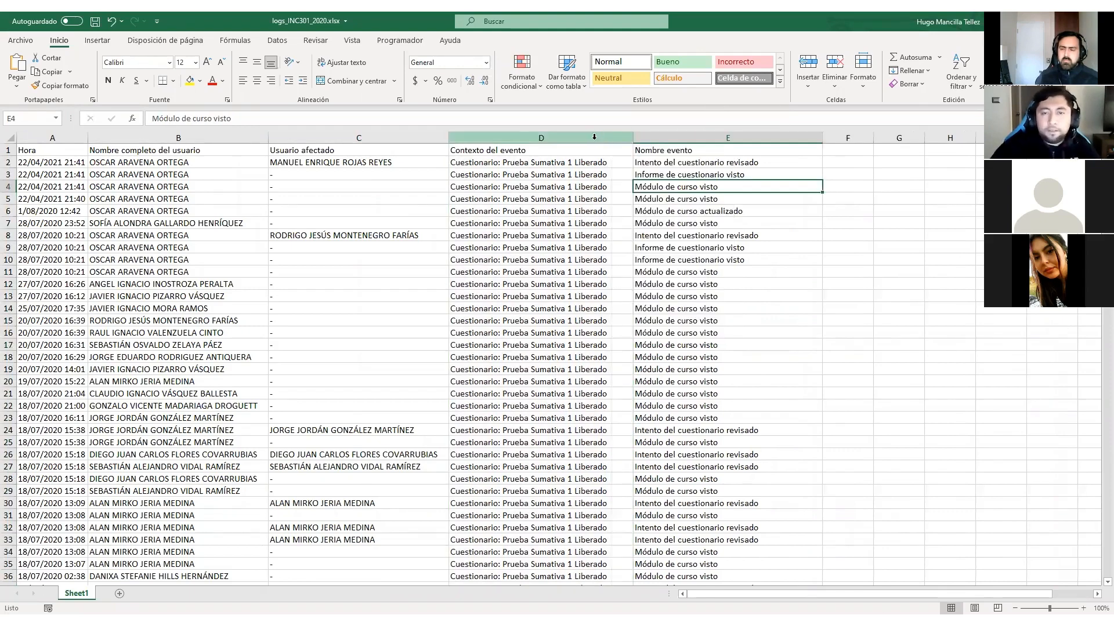
Step: Delete the Contexto del evento column from the log table, deselect it and look over the remaining rows
{"action": "right_click", "coordinate": [561, 138]}
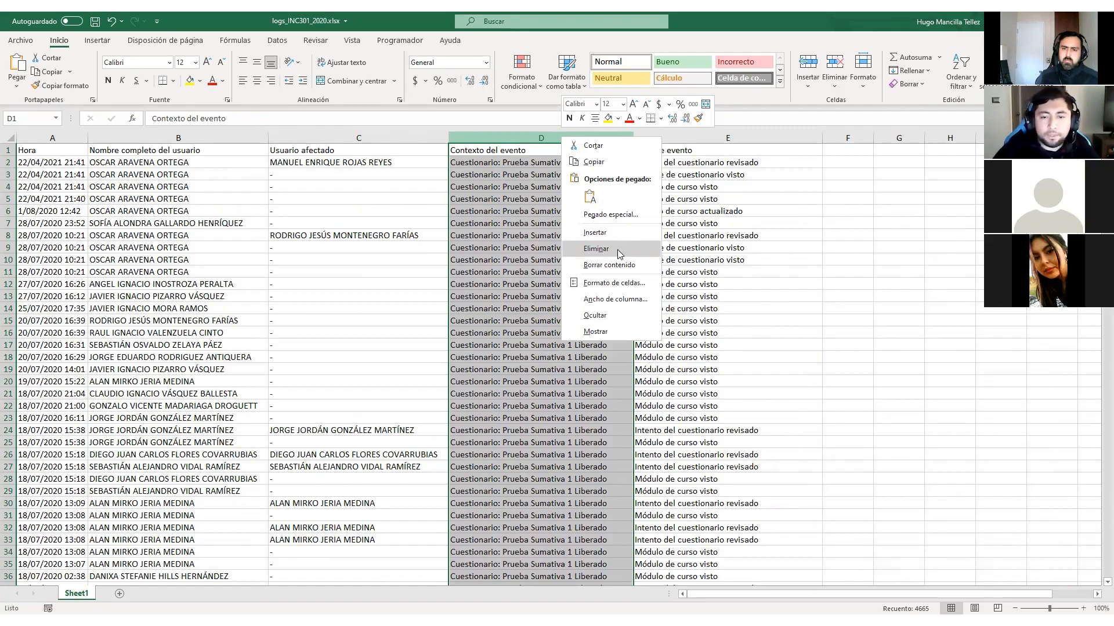
{"action": "left_click", "coordinate": [616, 250]}
{"action": "scroll", "coordinate": [721, 318], "scroll_direction": "down", "scroll_amount": 13}
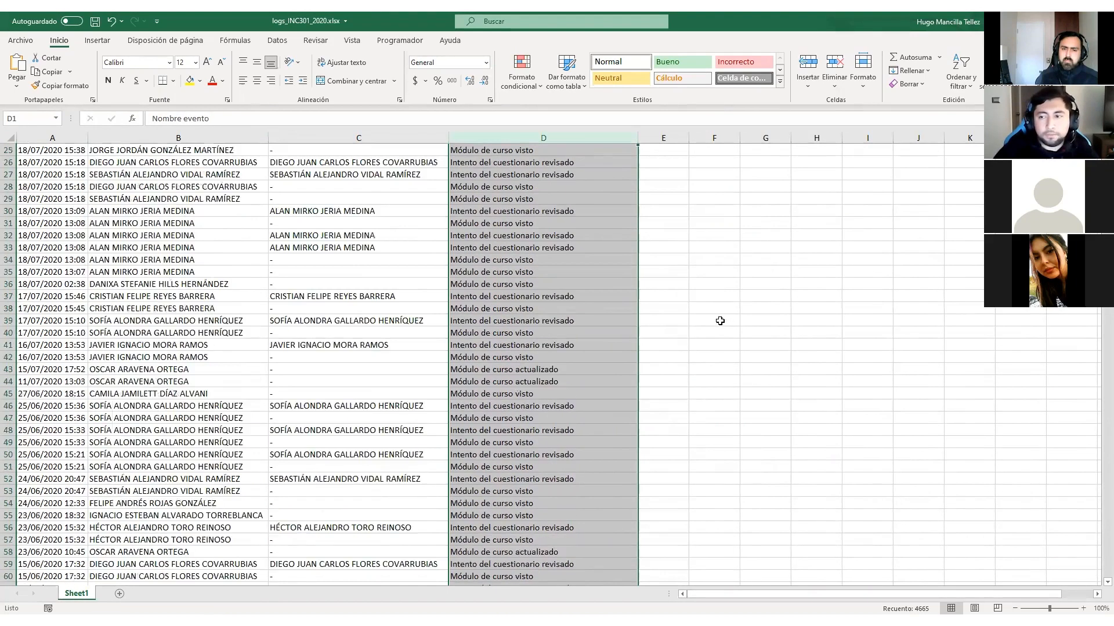
{"action": "scroll", "coordinate": [687, 337], "scroll_direction": "down", "scroll_amount": 11}
{"action": "left_click", "coordinate": [674, 348]}
{"action": "scroll", "coordinate": [674, 377], "scroll_direction": "up", "scroll_amount": 19}
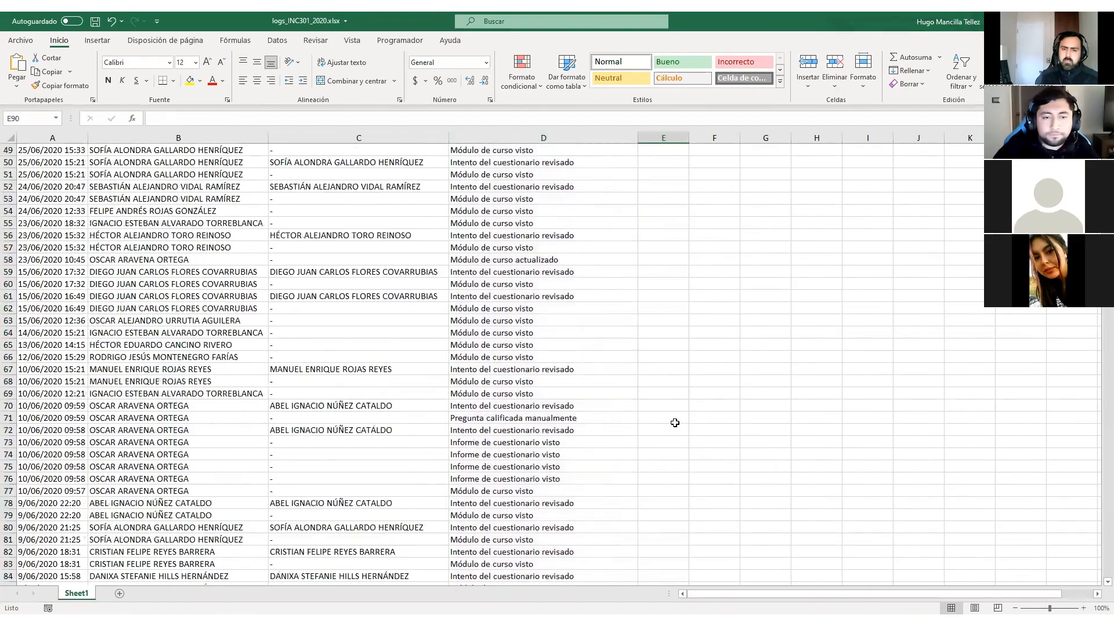
{"action": "scroll", "coordinate": [674, 423], "scroll_direction": "up", "scroll_amount": 5}
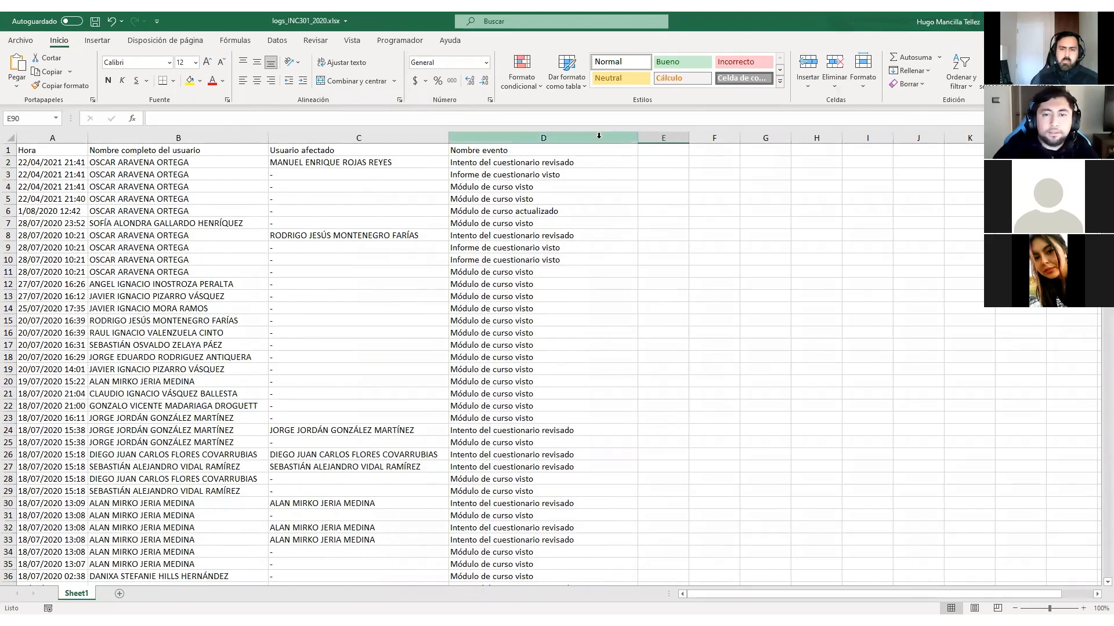
Step: Turn on filtering for columns A to D of the log table, and deselect the columns
{"action": "left_click", "coordinate": [581, 137]}
{"action": "left_click_drag", "start_coordinate": [581, 137], "coordinate": [81, 150]}
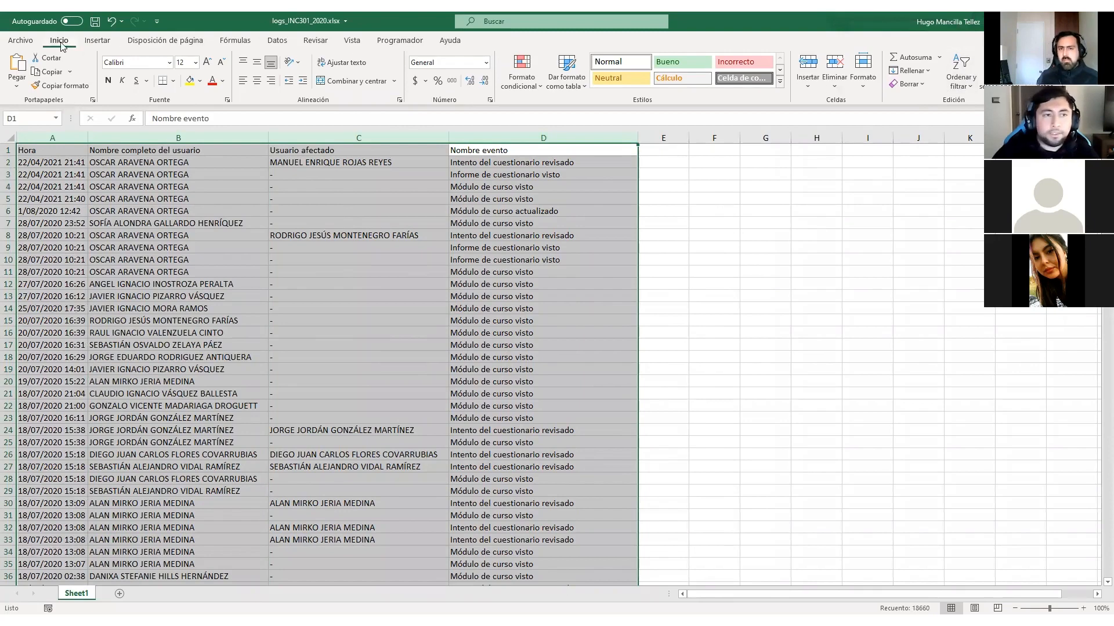
{"action": "left_click", "coordinate": [966, 89]}
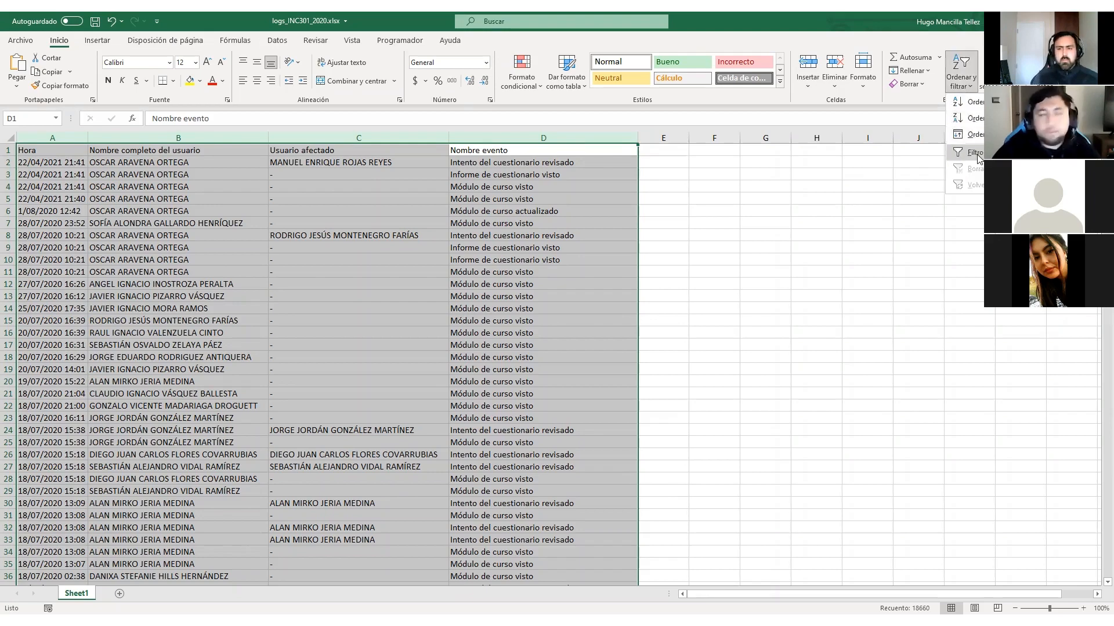
{"action": "left_click", "coordinate": [975, 154]}
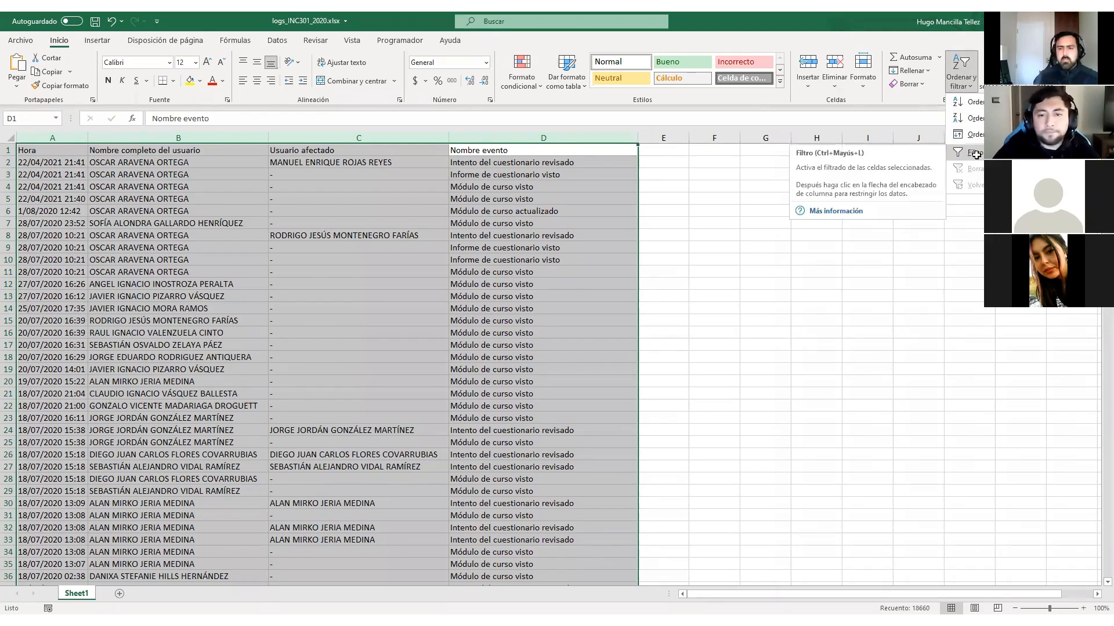
{"action": "left_click", "coordinate": [667, 177]}
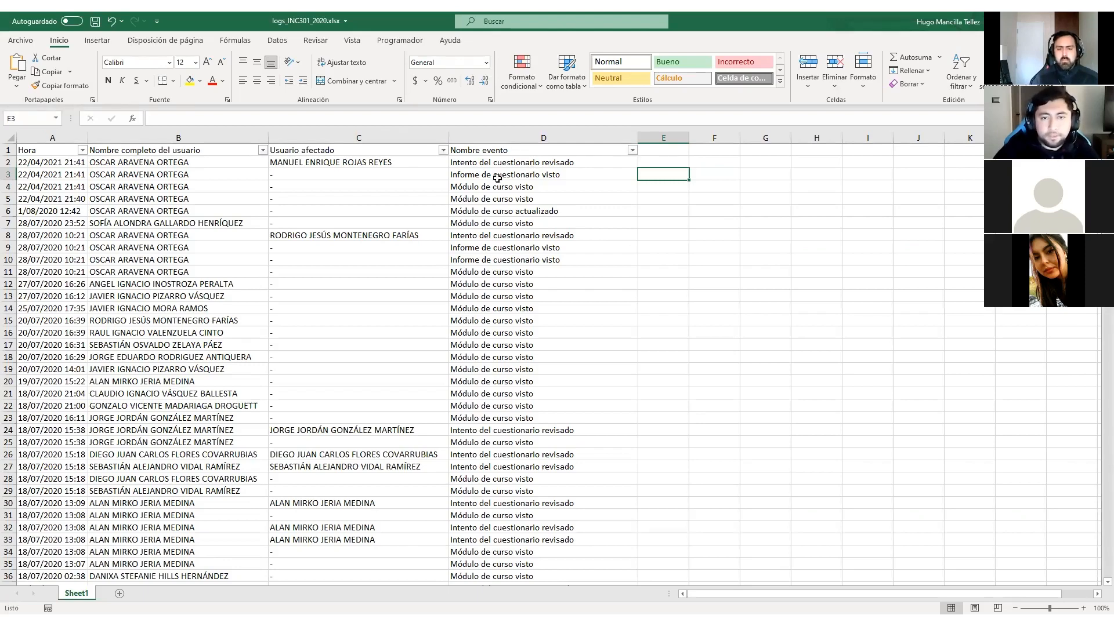
Step: Filter the Nombre evento column to show only Módulo de curso visto
{"action": "left_click", "coordinate": [631, 151]}
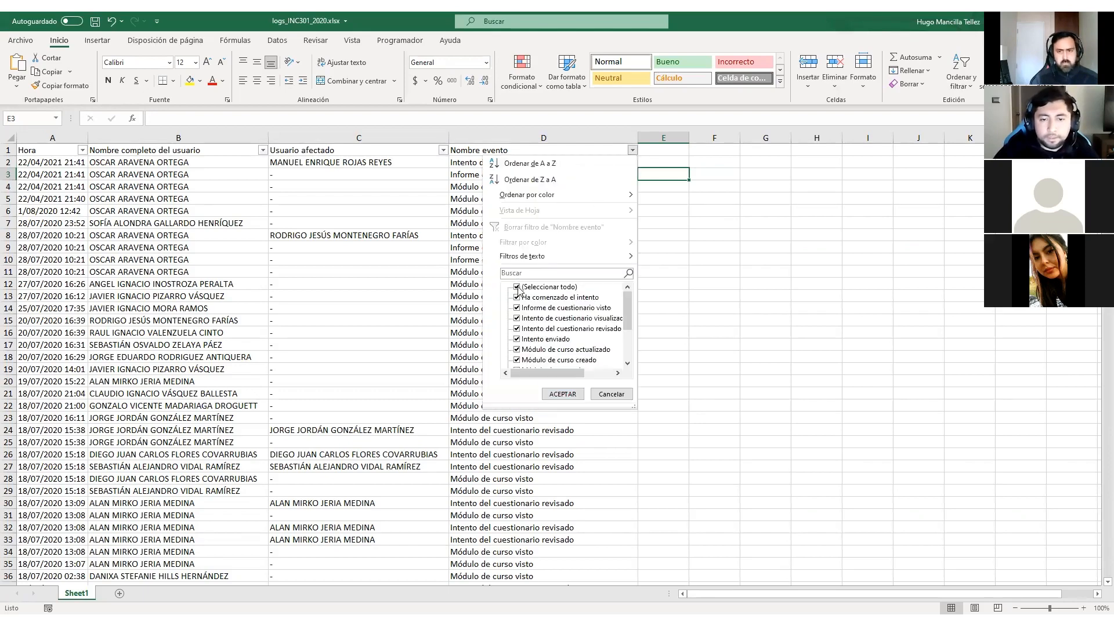
{"action": "left_click", "coordinate": [518, 287]}
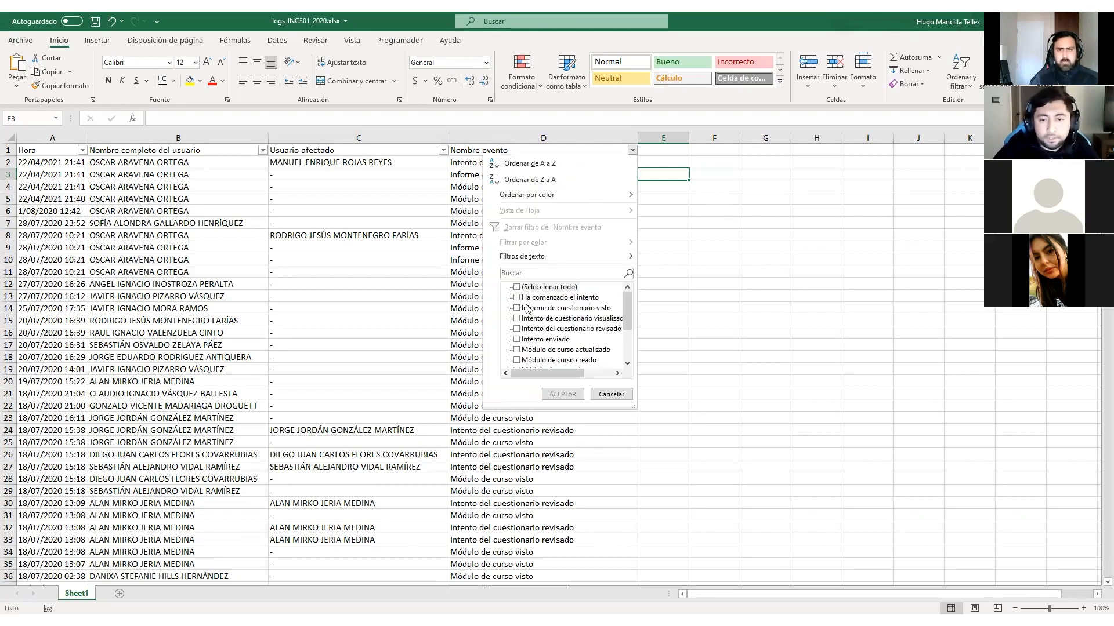
{"action": "scroll", "coordinate": [527, 309], "scroll_direction": "down", "scroll_amount": 1}
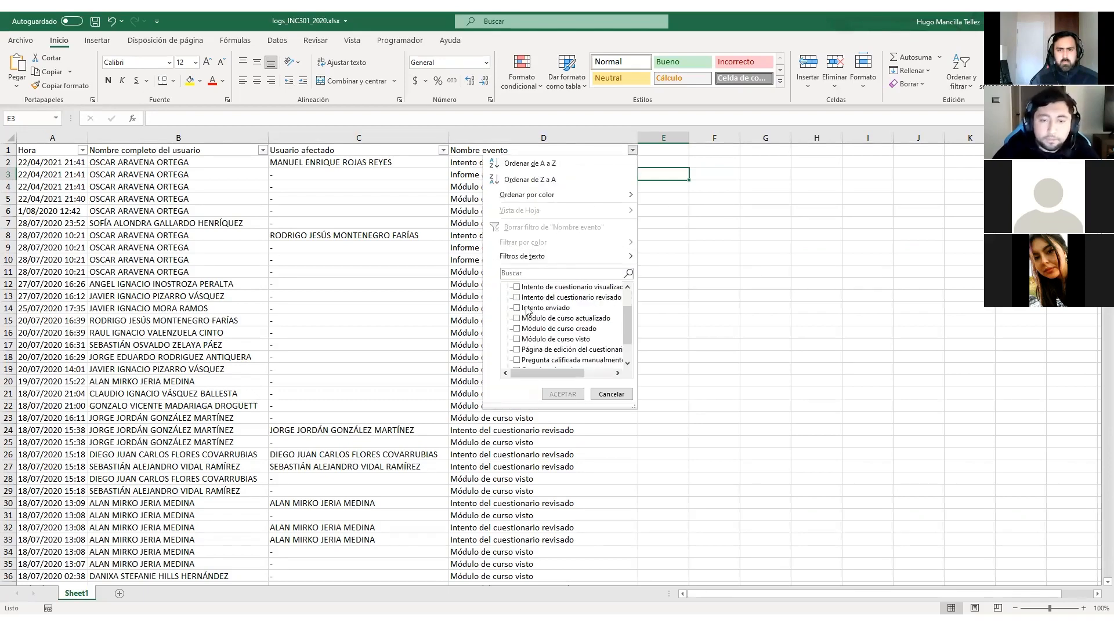
{"action": "left_click", "coordinate": [517, 340]}
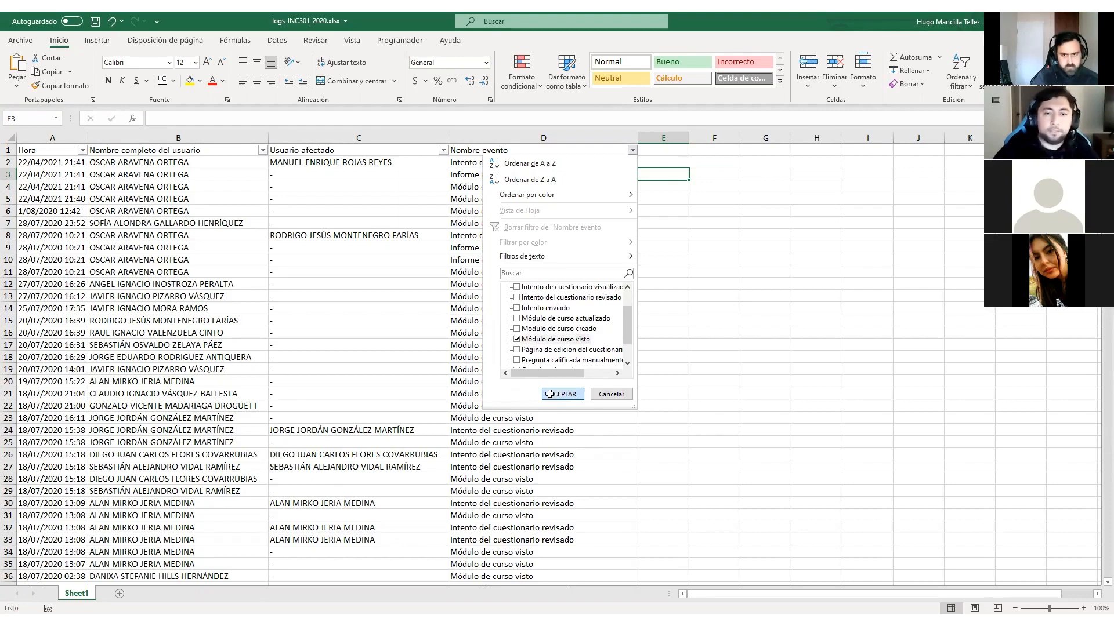
{"action": "left_click", "coordinate": [549, 394]}
{"action": "left_click", "coordinate": [673, 270]}
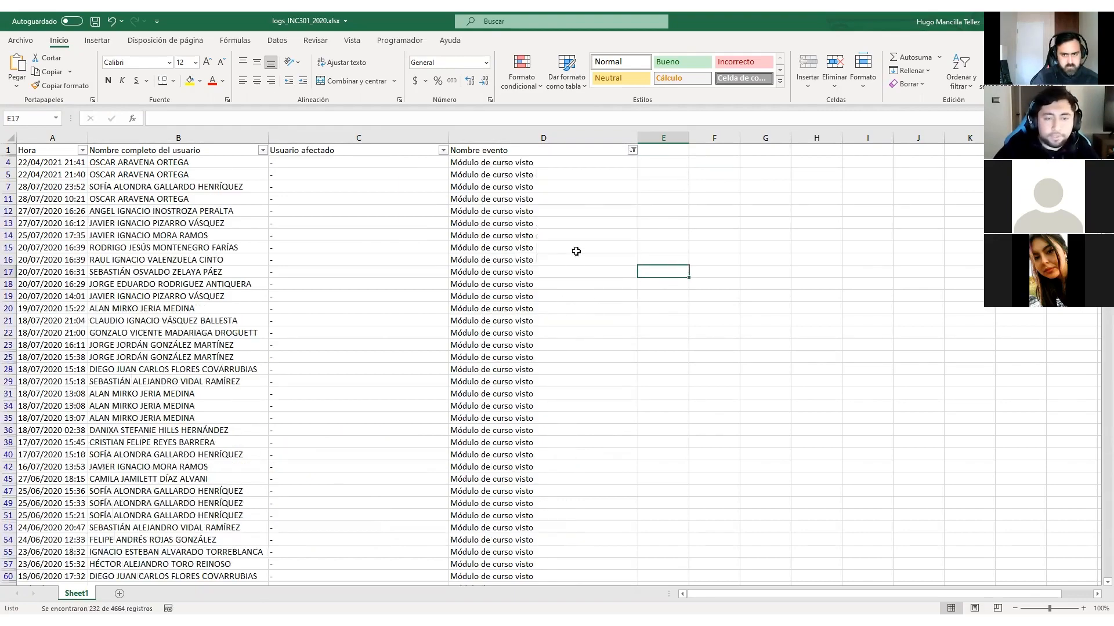
Step: Look through the filtered Módulo de curso visto rows for users who appear more than once
{"action": "scroll", "coordinate": [546, 253], "scroll_direction": "down", "scroll_amount": 7}
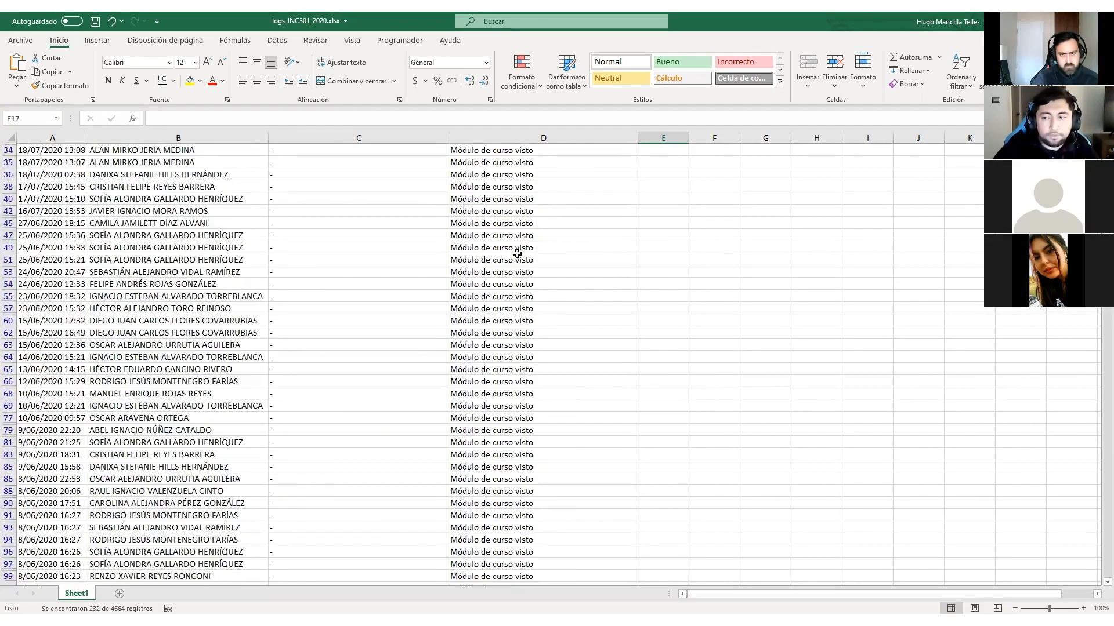
{"action": "scroll", "coordinate": [517, 254], "scroll_direction": "down", "scroll_amount": 5}
{"action": "scroll", "coordinate": [505, 232], "scroll_direction": "down", "scroll_amount": 5}
{"action": "scroll", "coordinate": [502, 246], "scroll_direction": "down", "scroll_amount": 8}
{"action": "scroll", "coordinate": [489, 458], "scroll_direction": "down", "scroll_amount": 5}
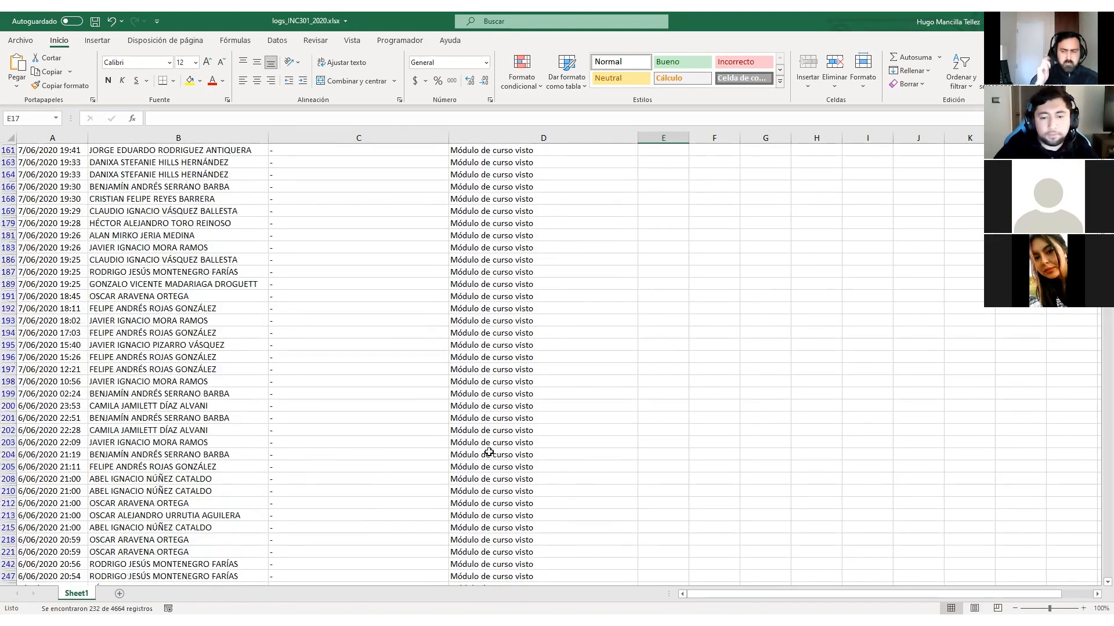
{"action": "scroll", "coordinate": [489, 452], "scroll_direction": "down", "scroll_amount": 6}
{"action": "scroll", "coordinate": [482, 398], "scroll_direction": "down", "scroll_amount": 3}
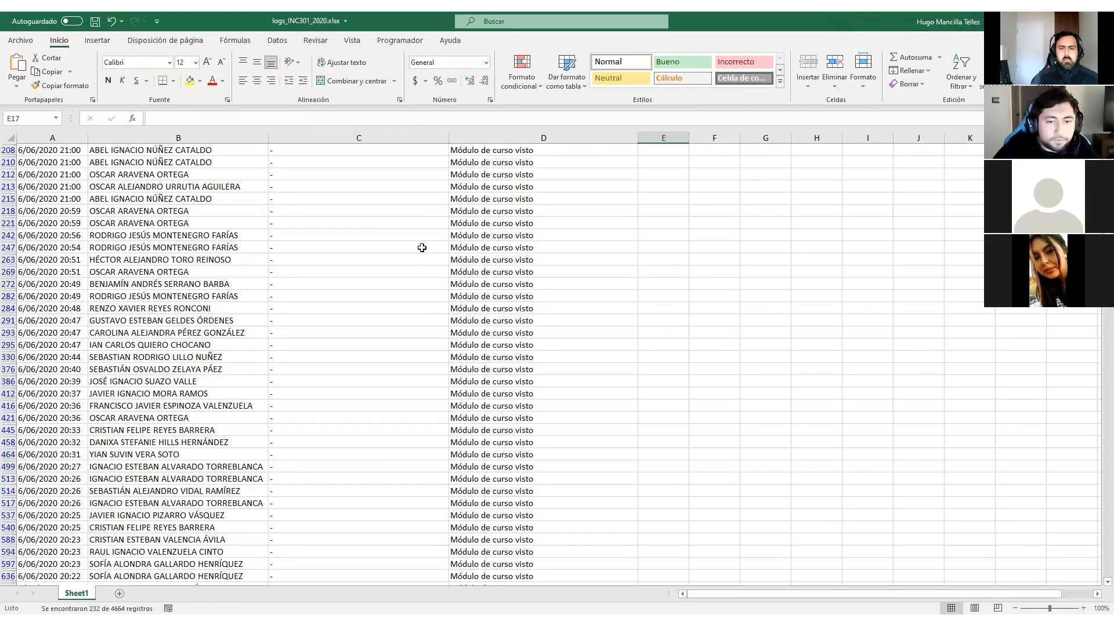
Step: Compare the repeated user entries in rows 242 and 247 by name, time and event, and return to the start of the table
{"action": "left_click", "coordinate": [206, 238]}
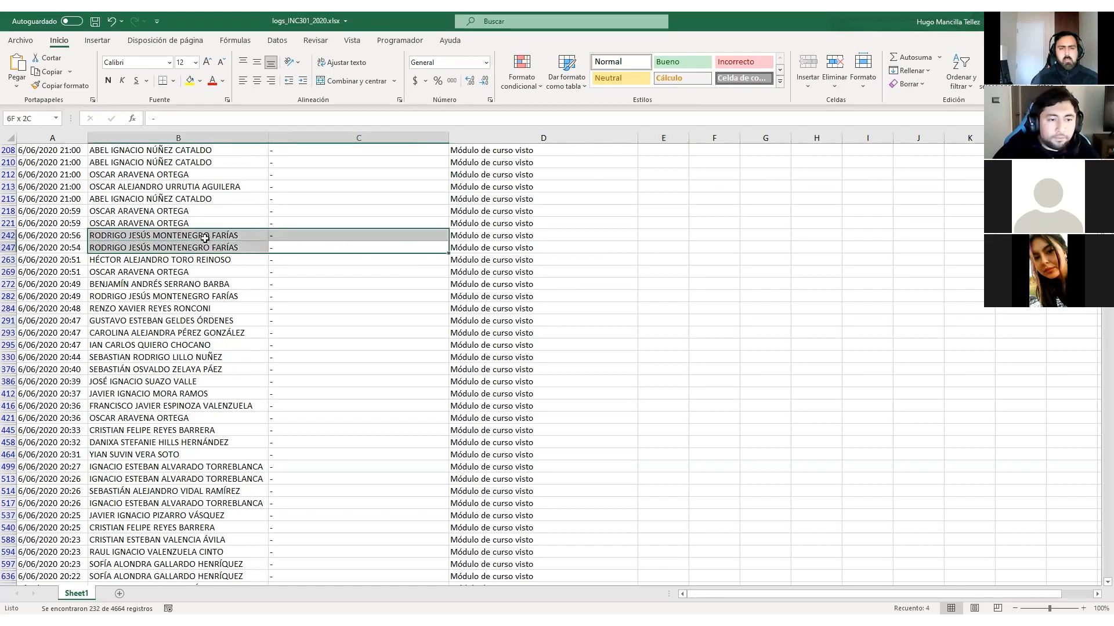
{"action": "key", "text": "Down"}
{"action": "key", "text": "Down"}
{"action": "key", "text": "Down"}
{"action": "key", "text": "Down"}
{"action": "key", "text": "Down"}
{"action": "left_click", "coordinate": [450, 248]}
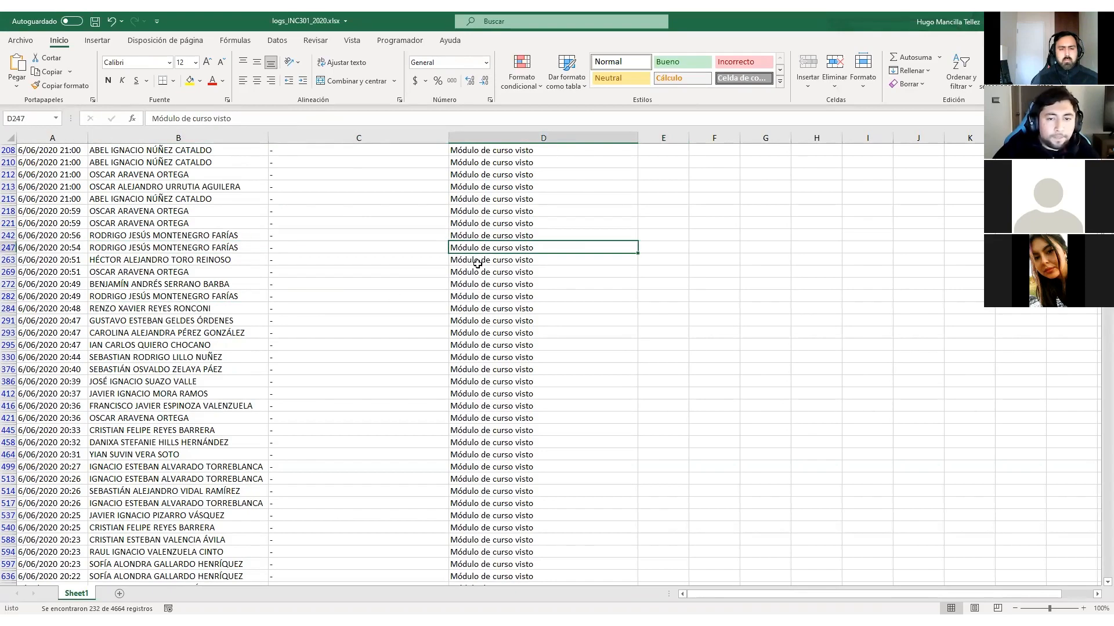
{"action": "left_click", "coordinate": [235, 247]}
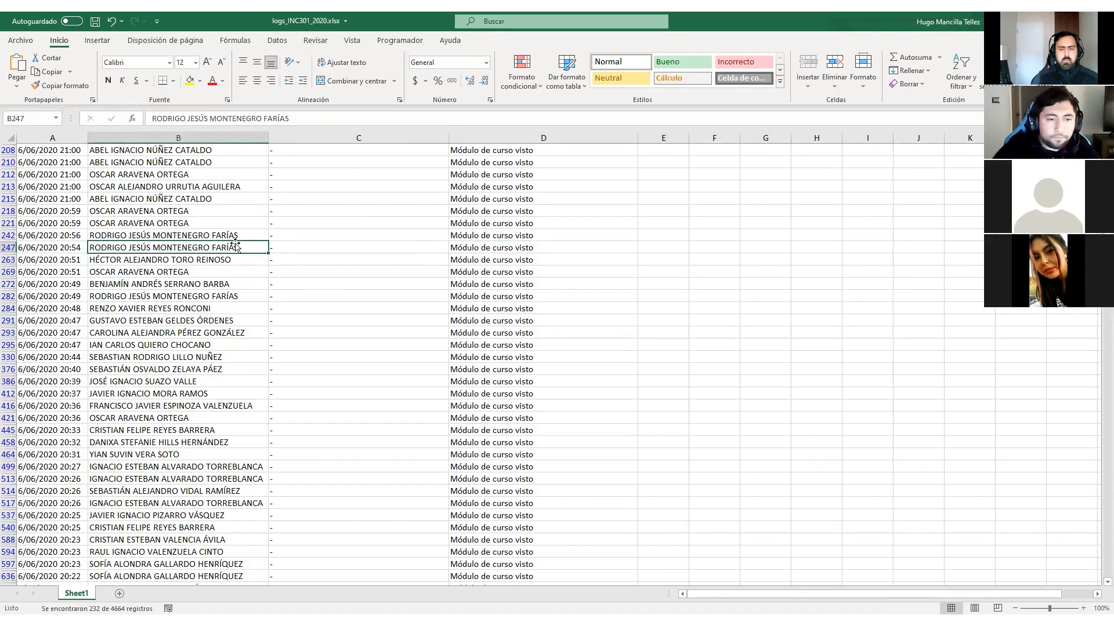
{"action": "left_click", "coordinate": [240, 236]}
{"action": "left_click", "coordinate": [238, 247]}
{"action": "left_click", "coordinate": [219, 235]}
{"action": "left_click", "coordinate": [65, 235]}
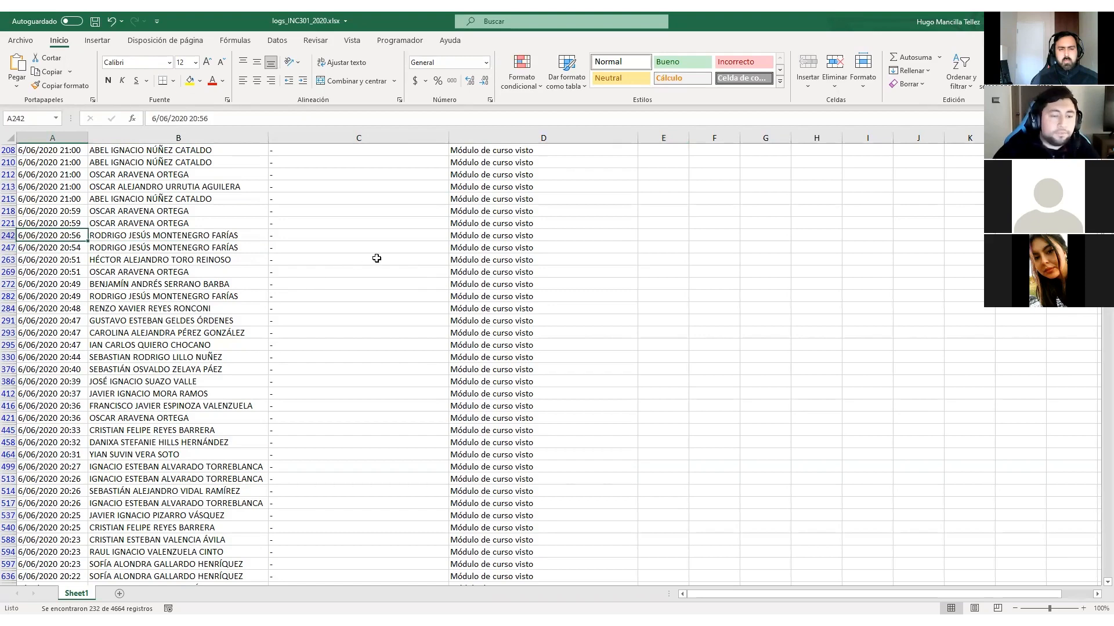
{"action": "left_click", "coordinate": [185, 237]}
{"action": "left_click", "coordinate": [250, 248]}
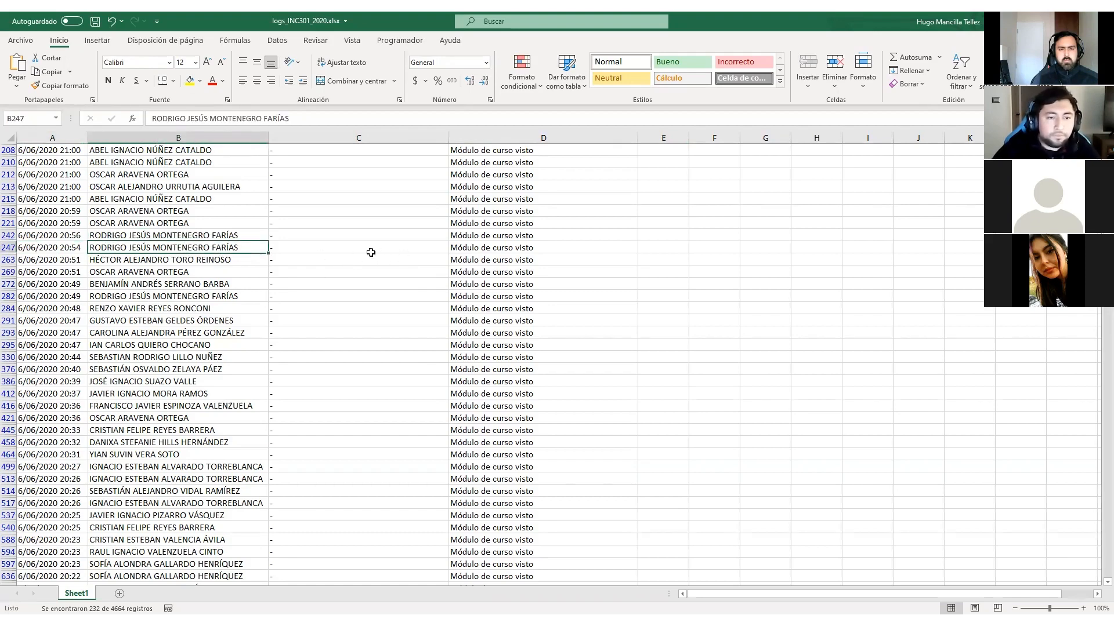
{"action": "left_click", "coordinate": [470, 237]}
{"action": "left_click", "coordinate": [475, 258]}
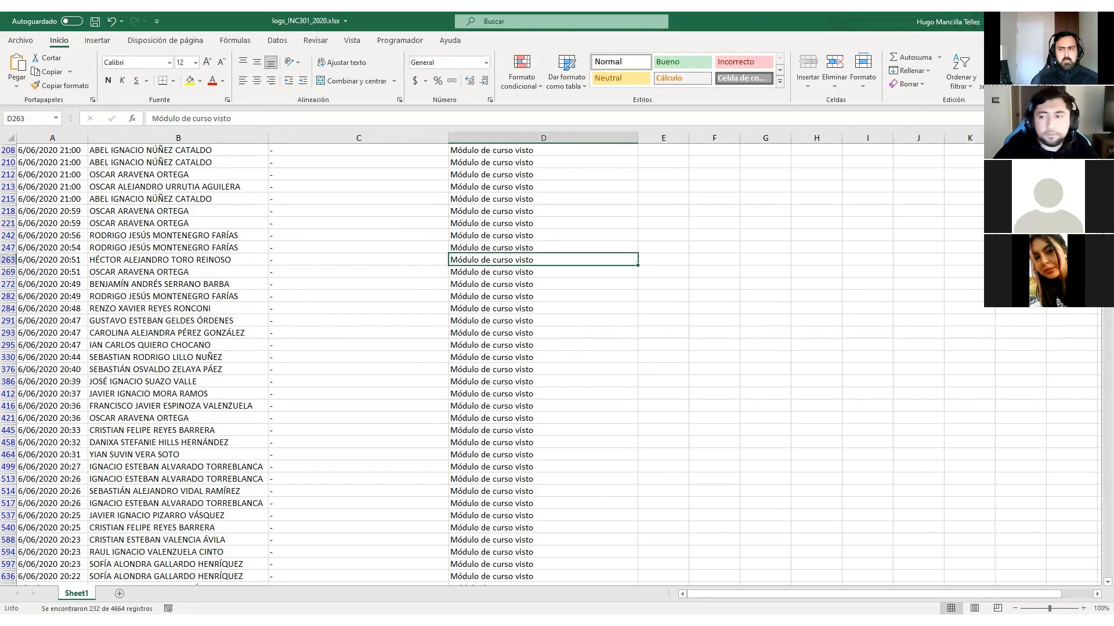
{"action": "scroll", "coordinate": [790, 242], "scroll_direction": "up", "scroll_amount": 20}
{"action": "left_click", "coordinate": [771, 237]}
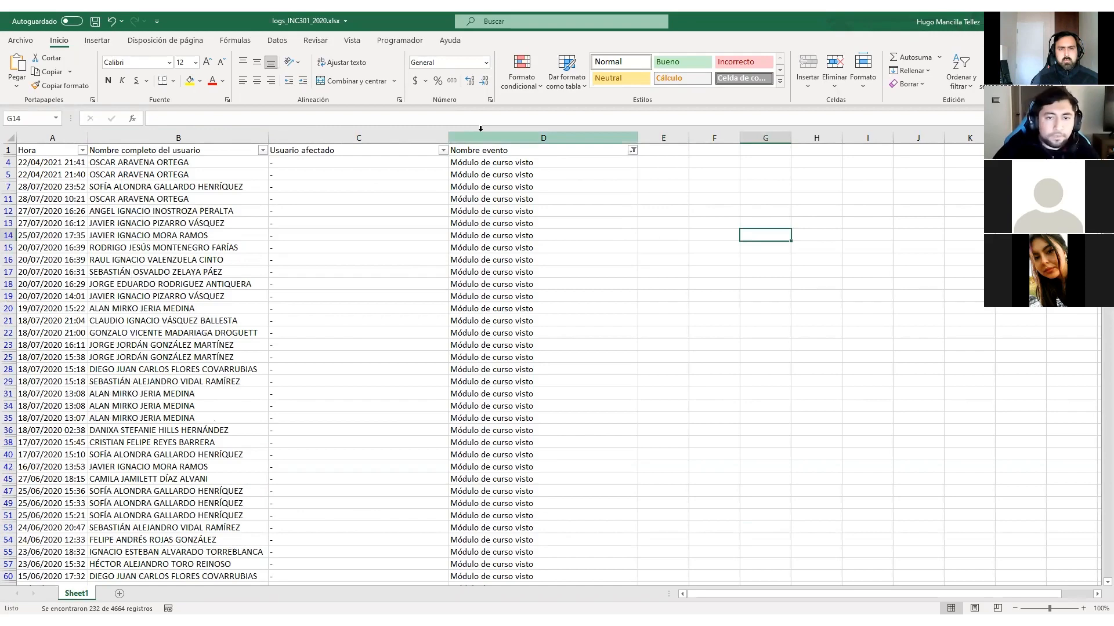
Step: Try removing duplicate users from columns A to D of the filtered log table, and undo the removal
{"action": "left_click", "coordinate": [509, 134]}
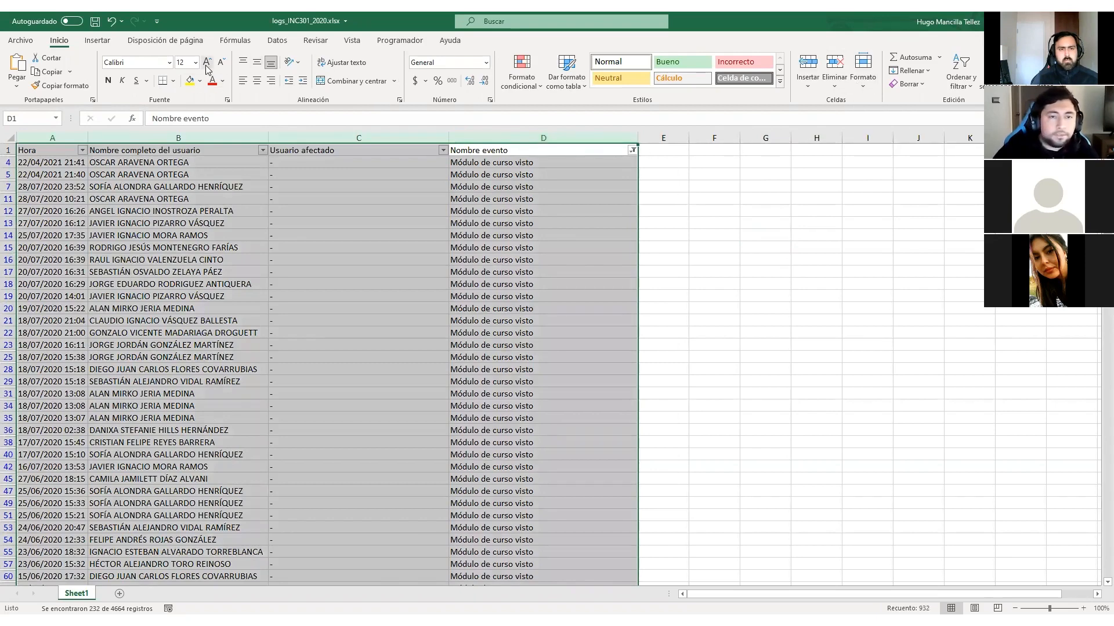
{"action": "left_click", "coordinate": [271, 45]}
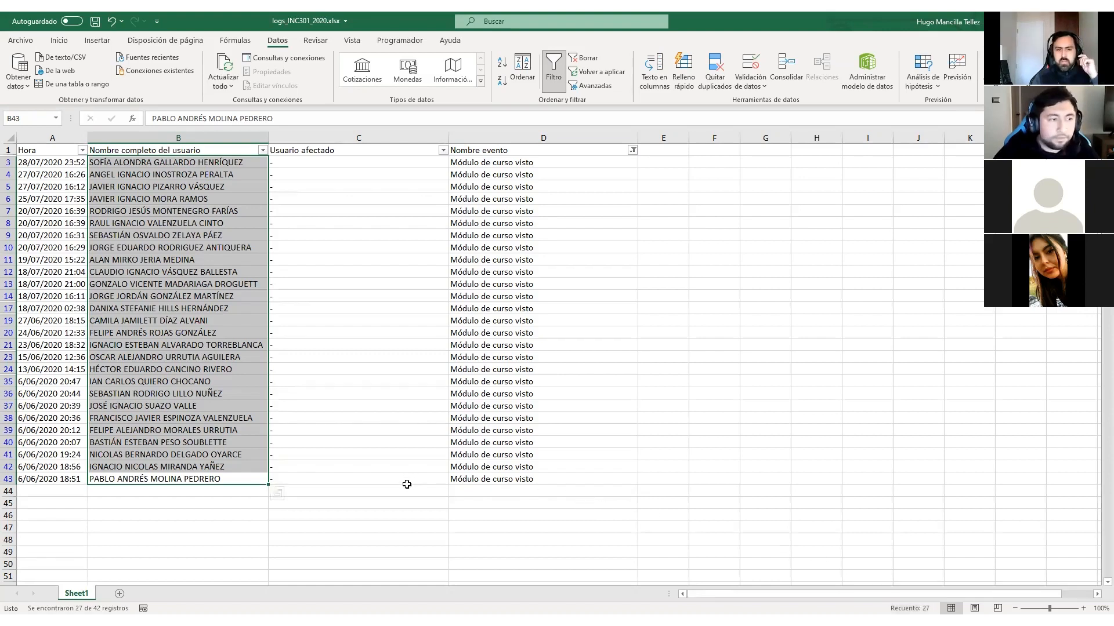
{"action": "key", "text": "ctrl+z"}
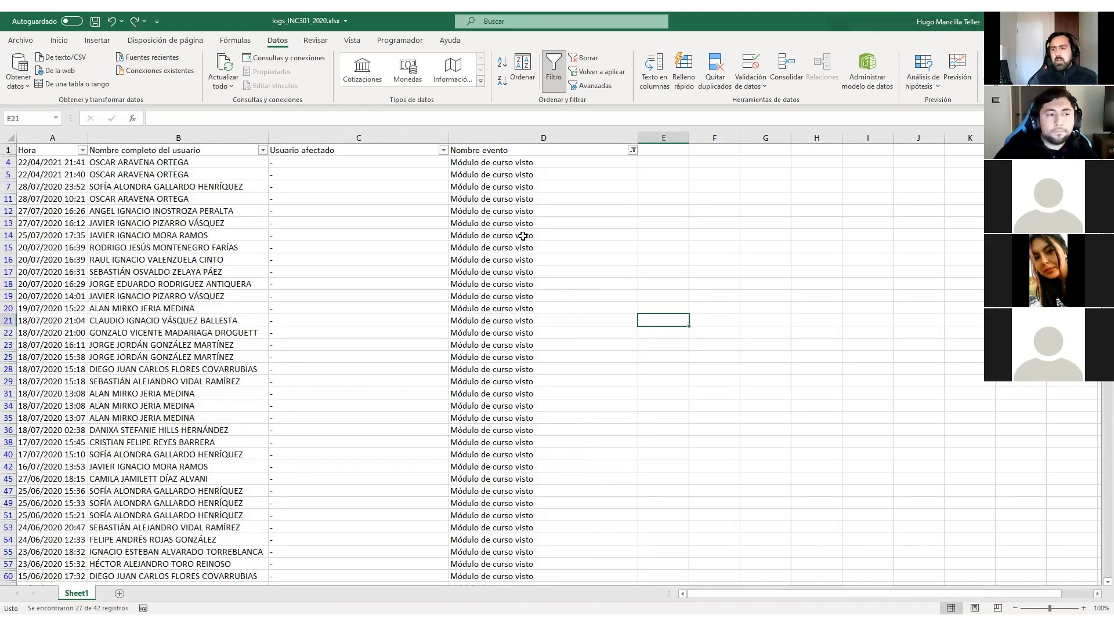
Step: Remove duplicates from columns A to D, comparing only Columna B
{"action": "left_click", "coordinate": [525, 138]}
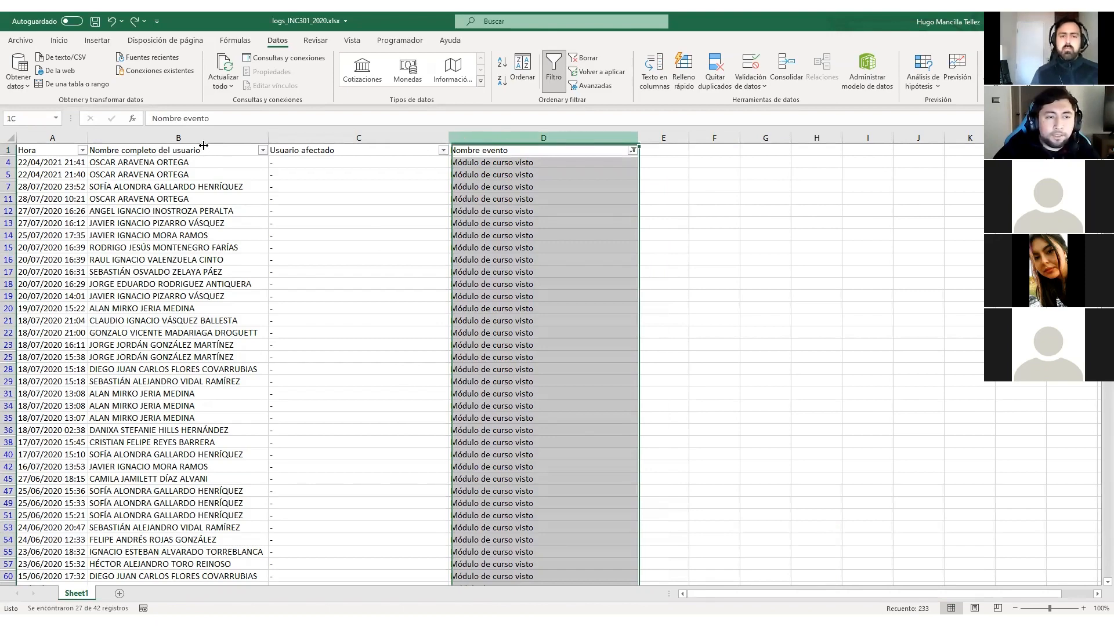
{"action": "left_click", "coordinate": [715, 68]}
{"action": "left_click", "coordinate": [633, 279]}
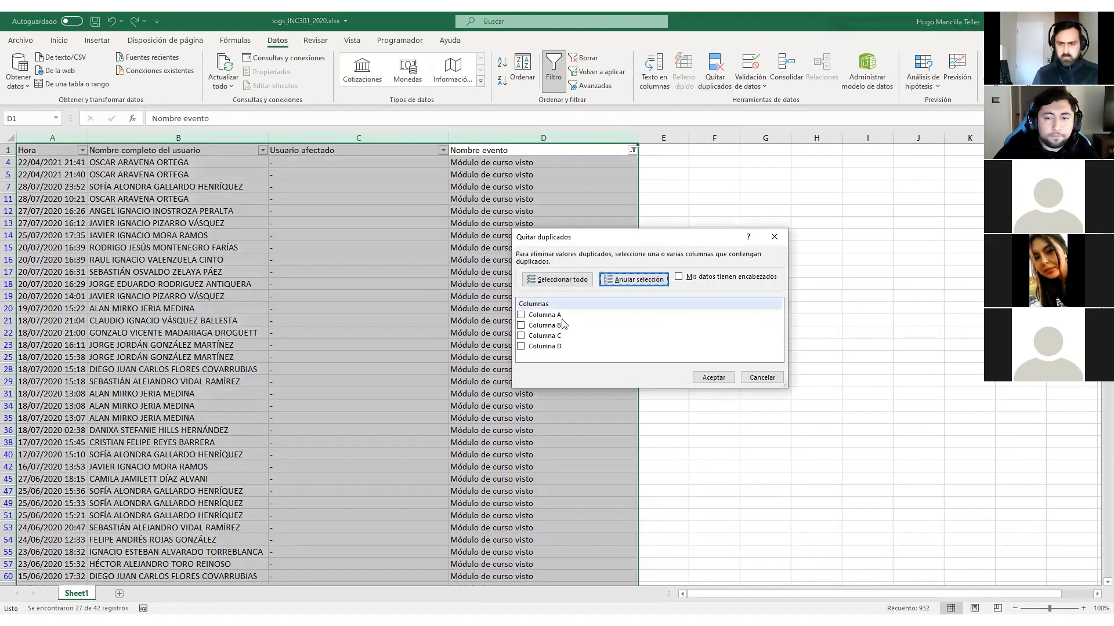
{"action": "left_click", "coordinate": [521, 325]}
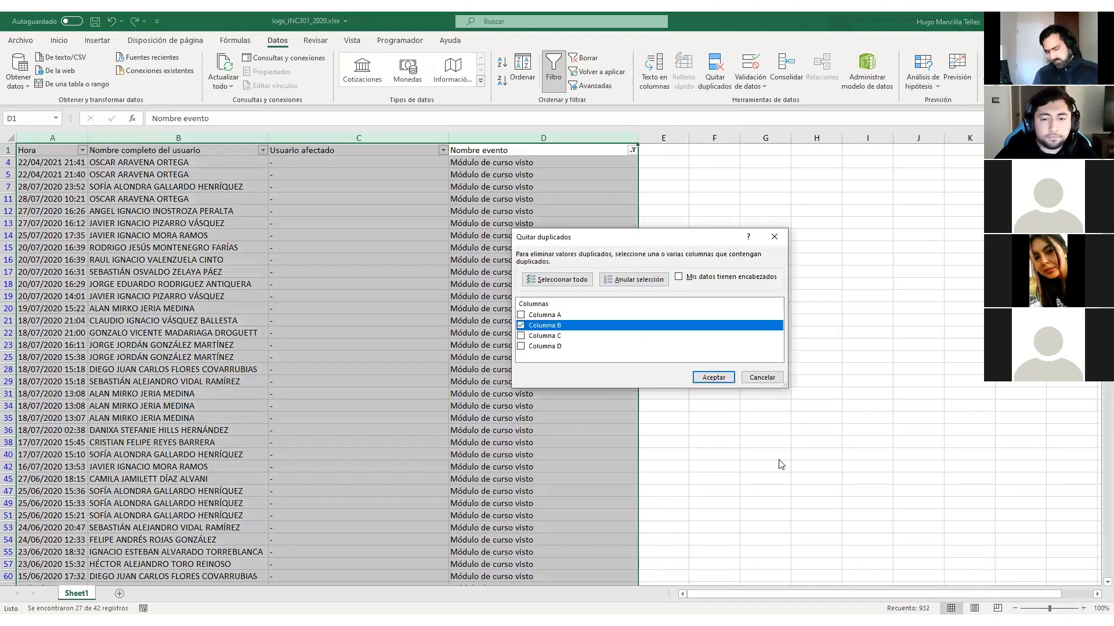
{"action": "left_click", "coordinate": [704, 376]}
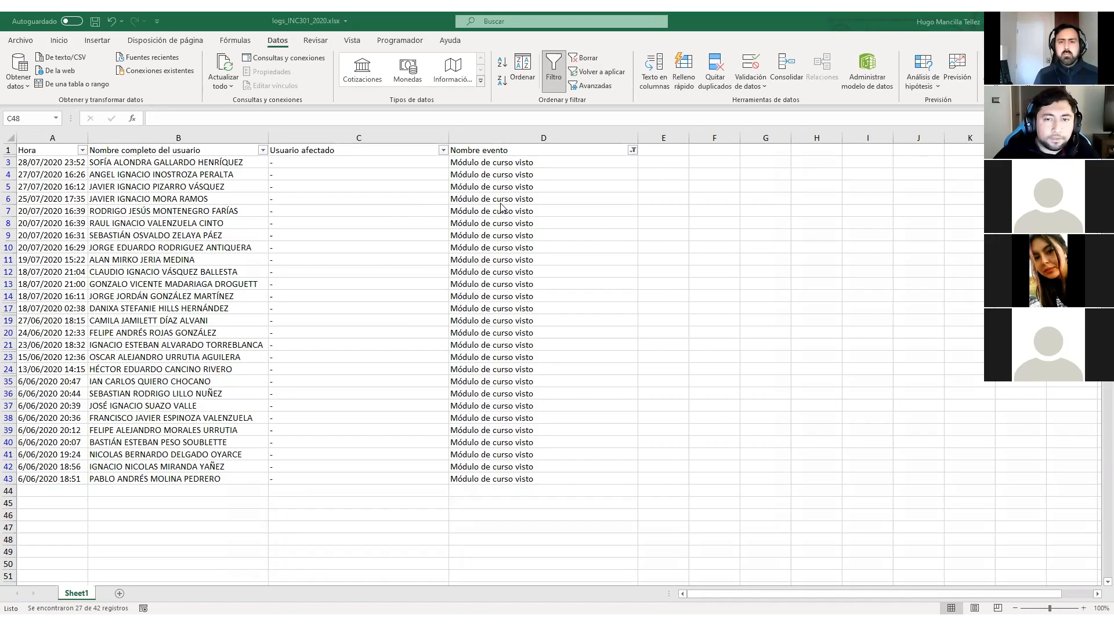
Step: Try to insert a pivot table from A1:D43 at cell F4 of the existing sheet, and undo back to the unfiltered log
{"action": "left_click", "coordinate": [522, 138]}
{"action": "left_click_drag", "start_coordinate": [569, 479], "coordinate": [46, 150]}
{"action": "left_click", "coordinate": [98, 40]}
{"action": "left_click", "coordinate": [21, 69]}
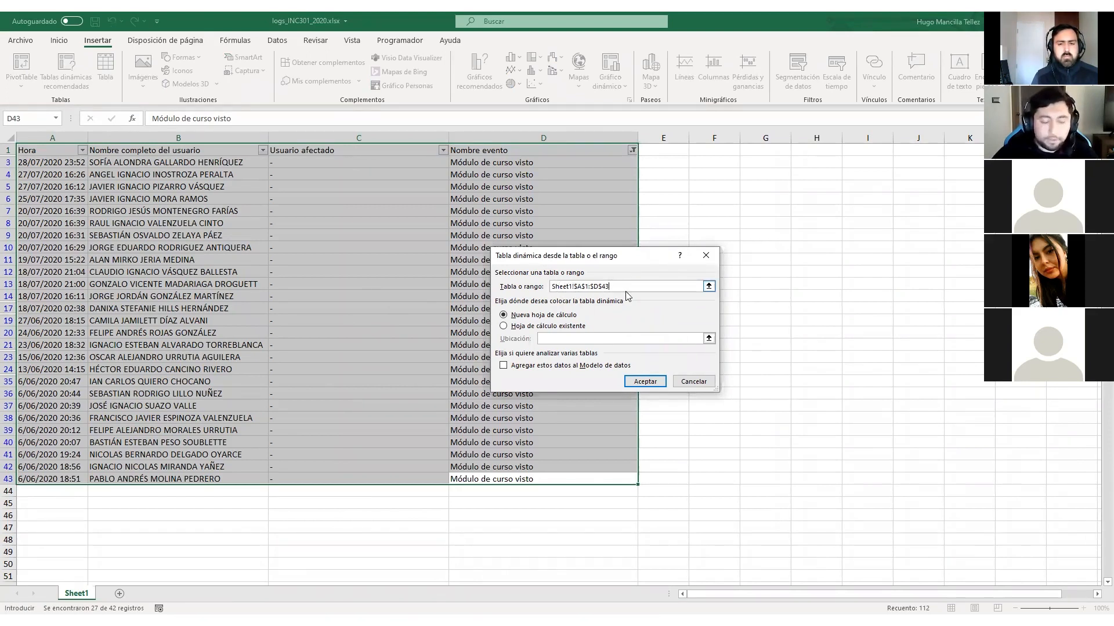
{"action": "left_click", "coordinate": [714, 174]}
{"action": "left_click", "coordinate": [577, 333]}
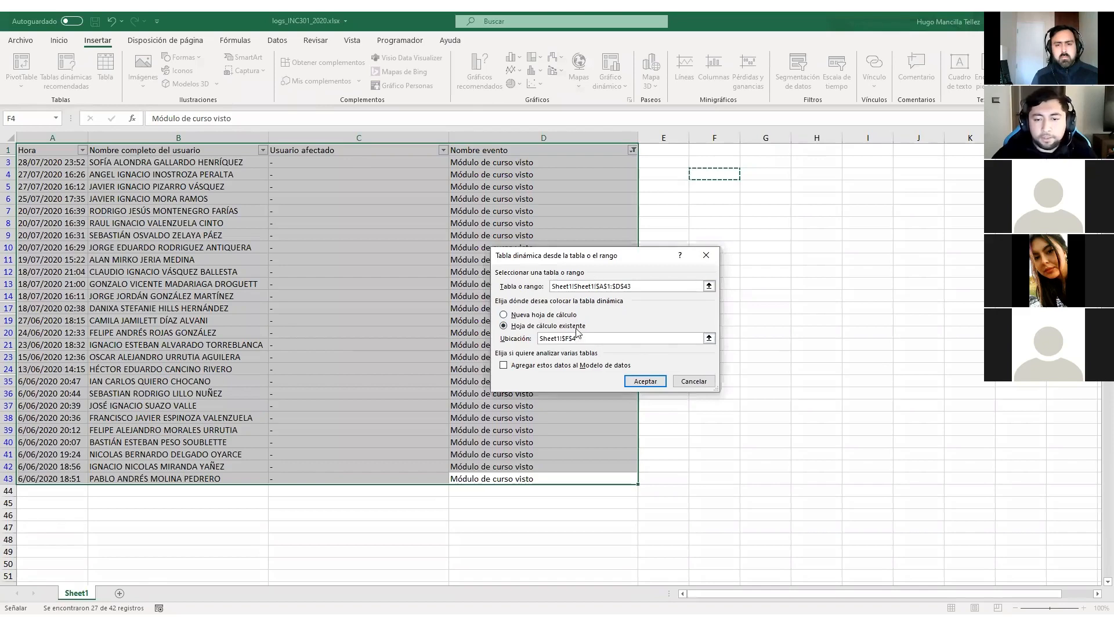
{"action": "left_click", "coordinate": [645, 382]}
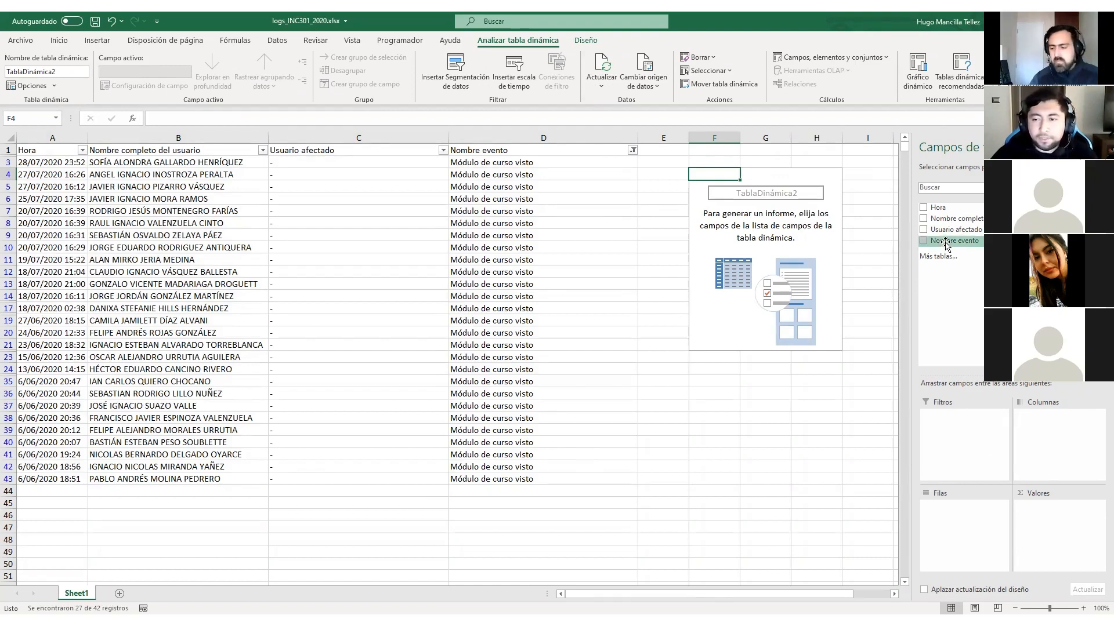
{"action": "key", "text": "ctrl+z"}
{"action": "key", "text": "ctrl+z"}
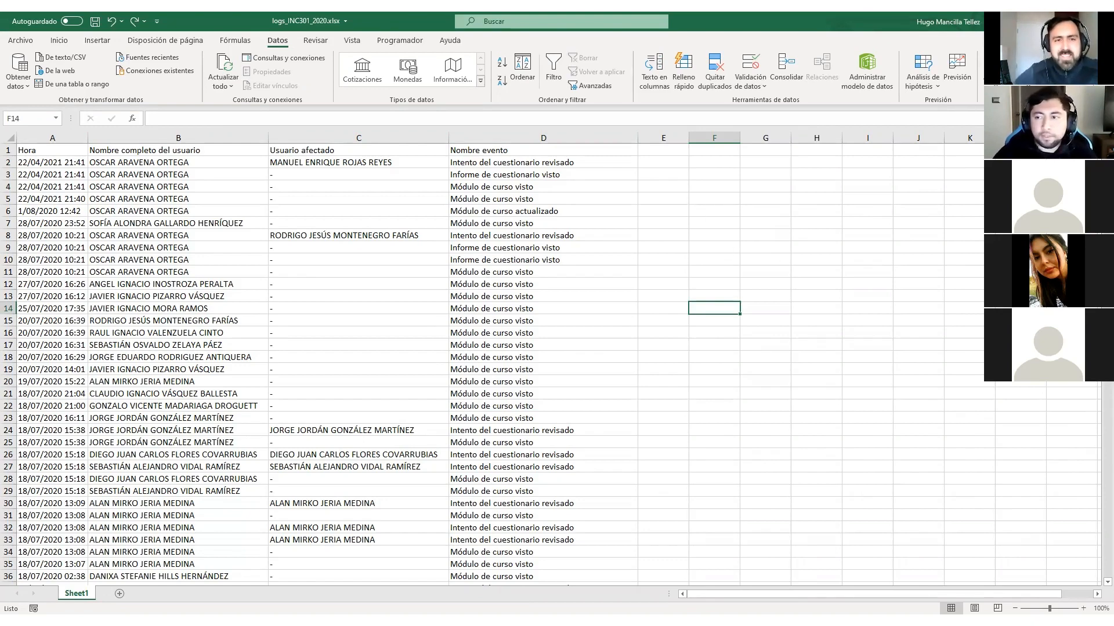
Step: Create a pivot table from columns A to D at F5, with Nombre evento as rows and a count of Usuario afectado as values
{"action": "scroll", "coordinate": [593, 341], "scroll_direction": "down", "scroll_amount": 3}
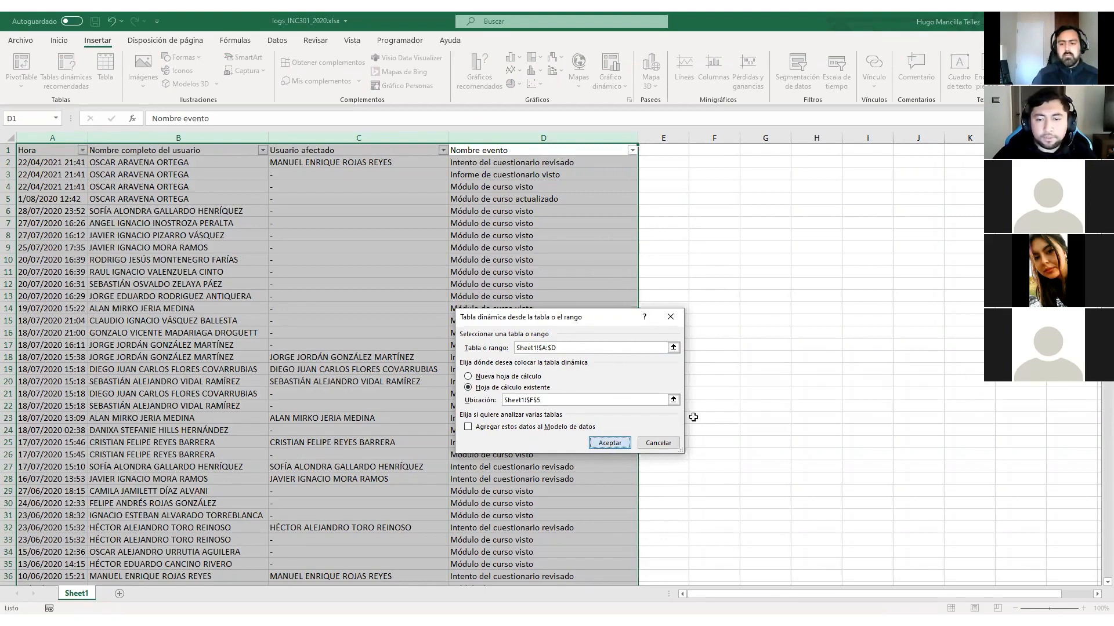
{"action": "key", "text": "Return"}
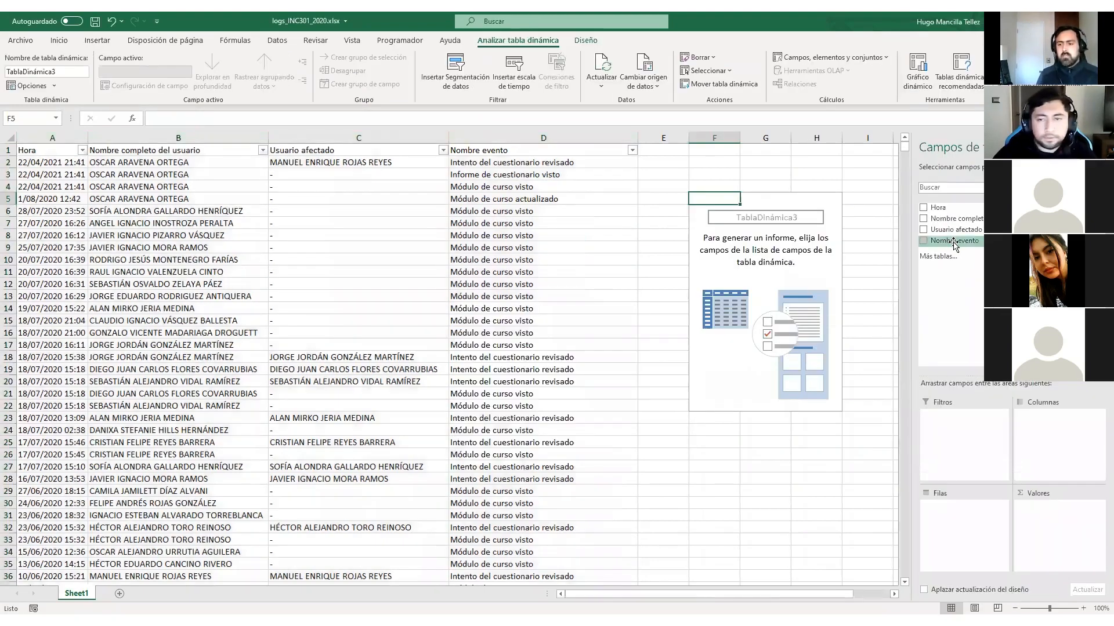
{"action": "left_click_drag", "start_coordinate": [953, 244], "coordinate": [960, 523]}
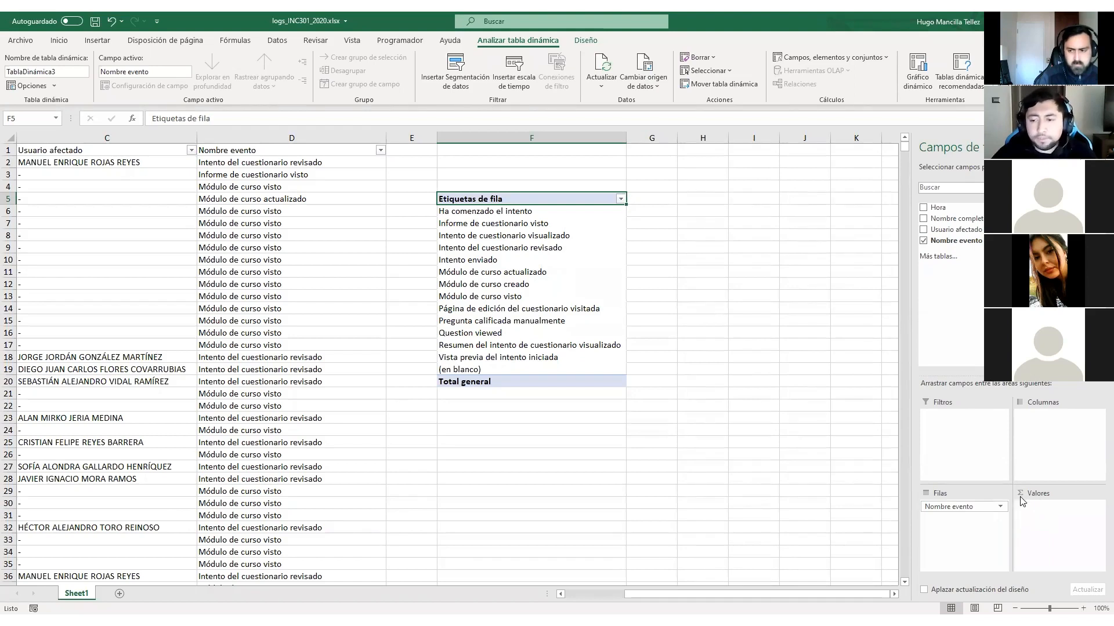
{"action": "left_click_drag", "start_coordinate": [1024, 508], "coordinate": [1048, 508]}
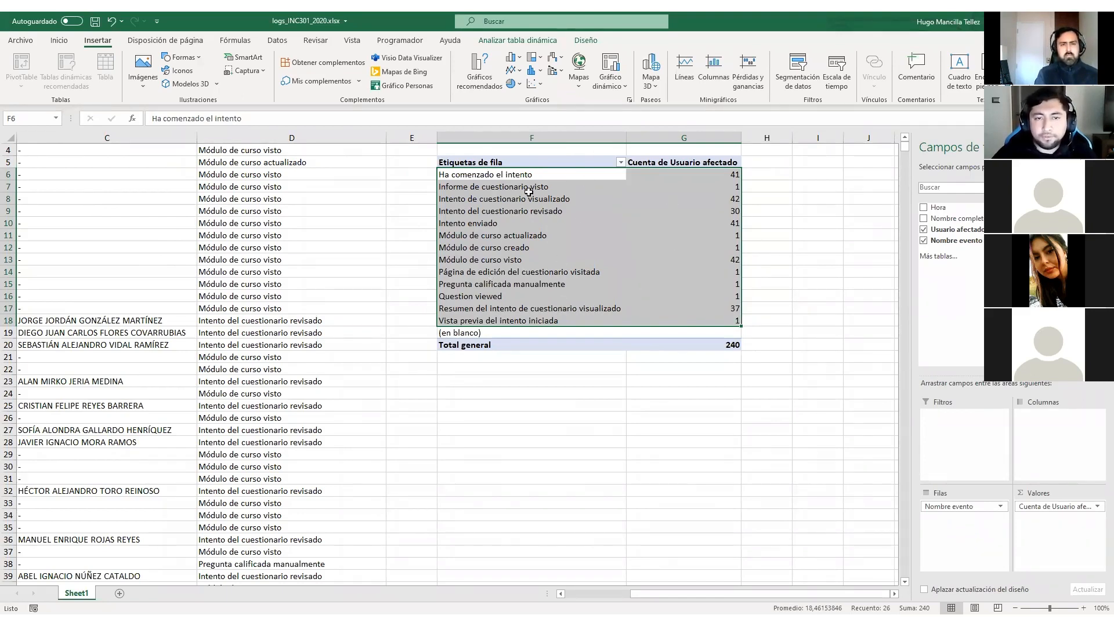
Step: Try a column chart of the pivot table's event counts, undo it, and insert a pie chart of the same counts instead
{"action": "key", "text": "alt+F1"}
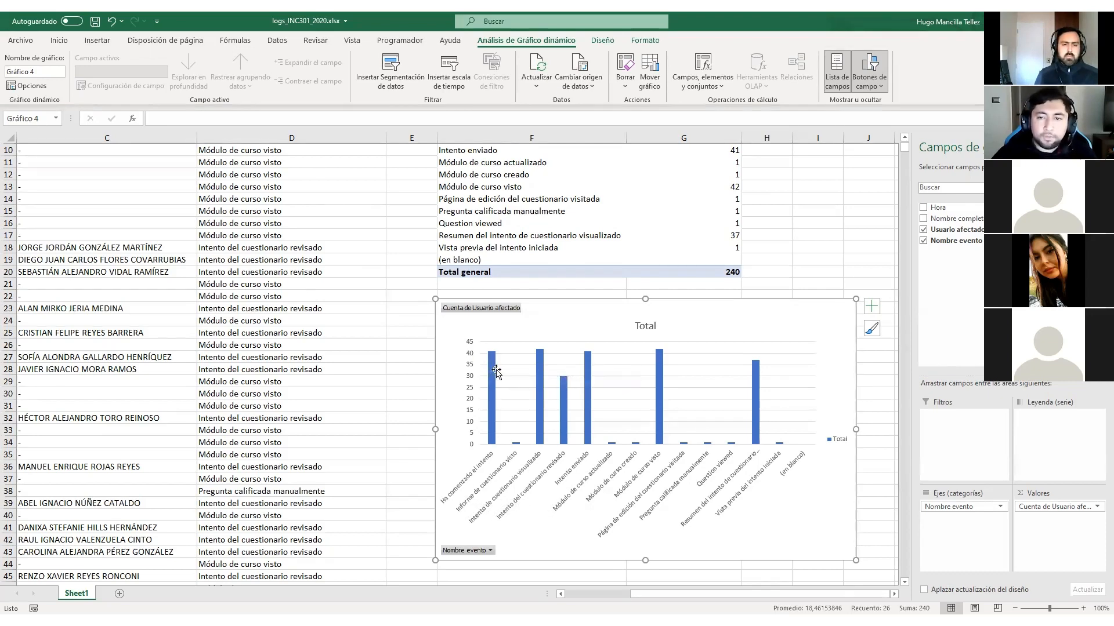
{"action": "scroll", "coordinate": [493, 371], "scroll_direction": "up", "scroll_amount": 2}
{"action": "key", "text": "ctrl+z"}
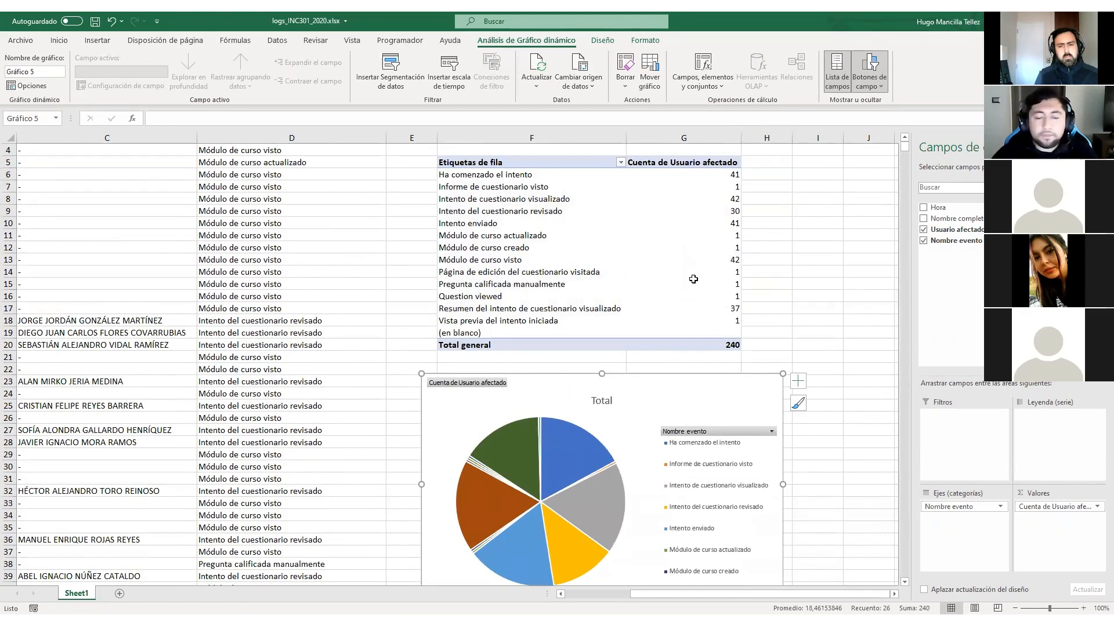
{"action": "scroll", "coordinate": [645, 374], "scroll_direction": "down", "scroll_amount": 3}
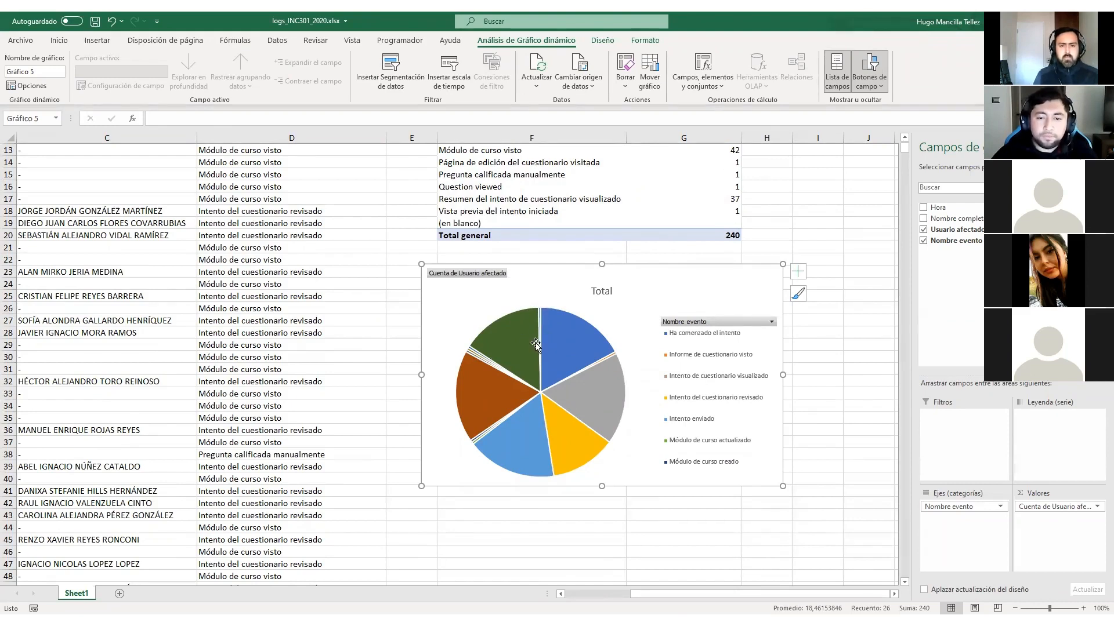
{"action": "mouse_move", "coordinate": [534, 397]}
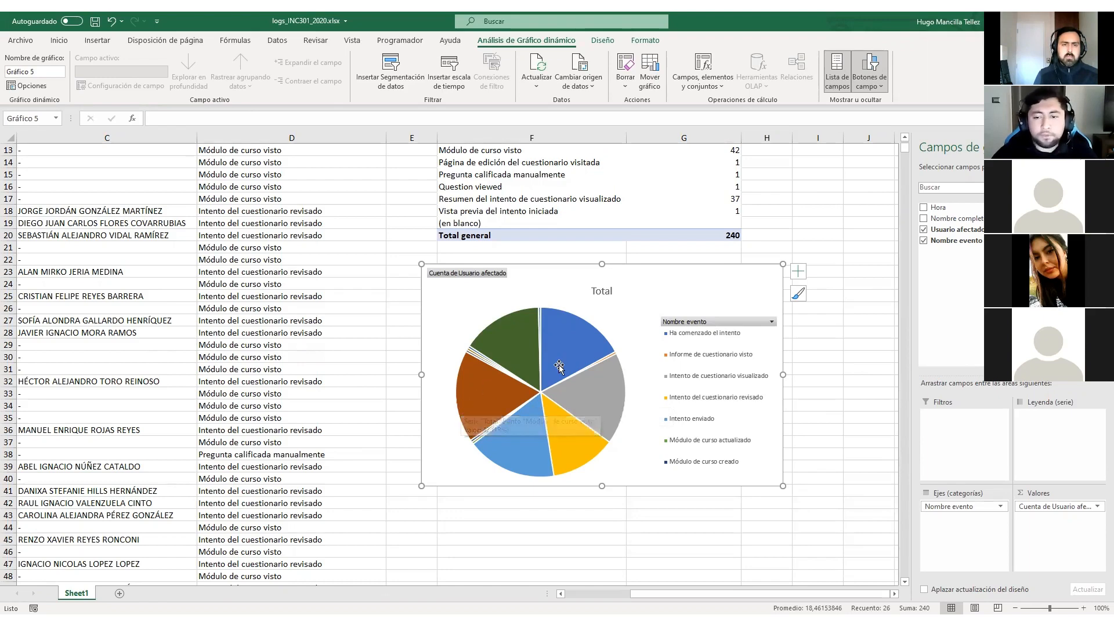
{"action": "scroll", "coordinate": [560, 363], "scroll_direction": "up", "scroll_amount": 2}
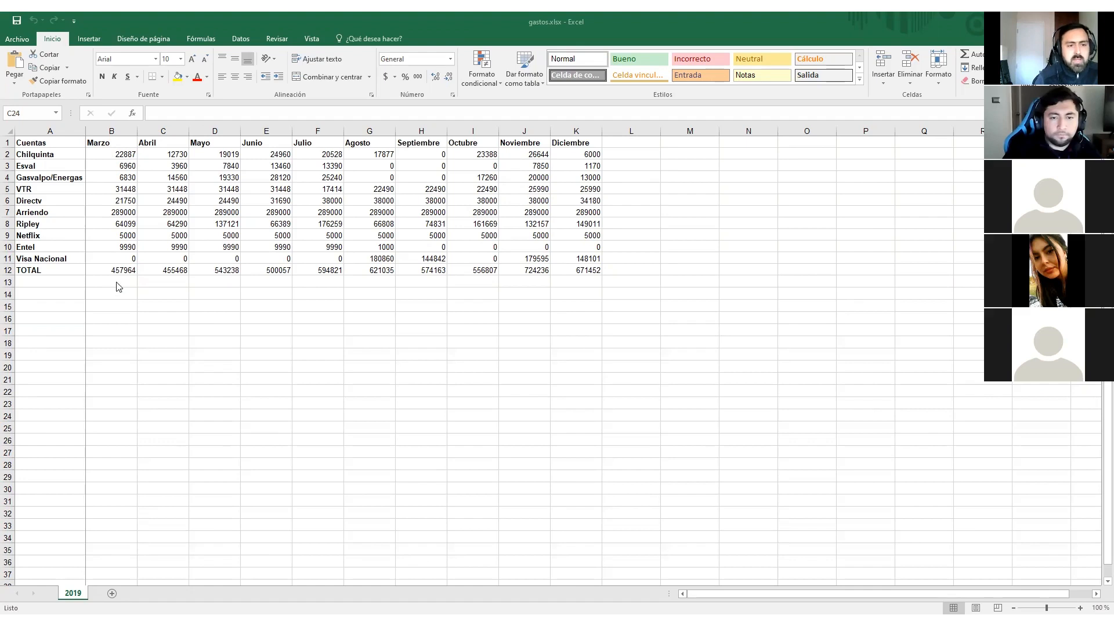
Step: Switch to the gastos.xlsx workbook and examine the monthly TOTAL formulas and the Visa Nacional amounts from Agosto to Diciembre
{"action": "left_click", "coordinate": [121, 272]}
{"action": "left_click_drag", "start_coordinate": [154, 270], "coordinate": [103, 271]}
{"action": "left_click", "coordinate": [127, 272]}
{"action": "left_click", "coordinate": [167, 272]}
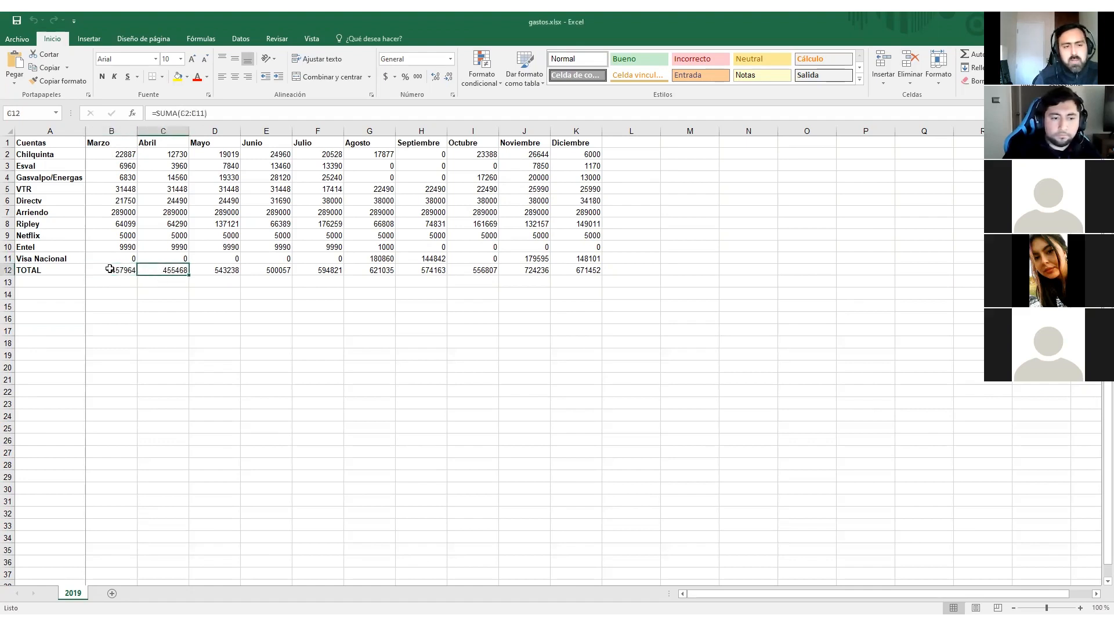
{"action": "left_click", "coordinate": [212, 270]}
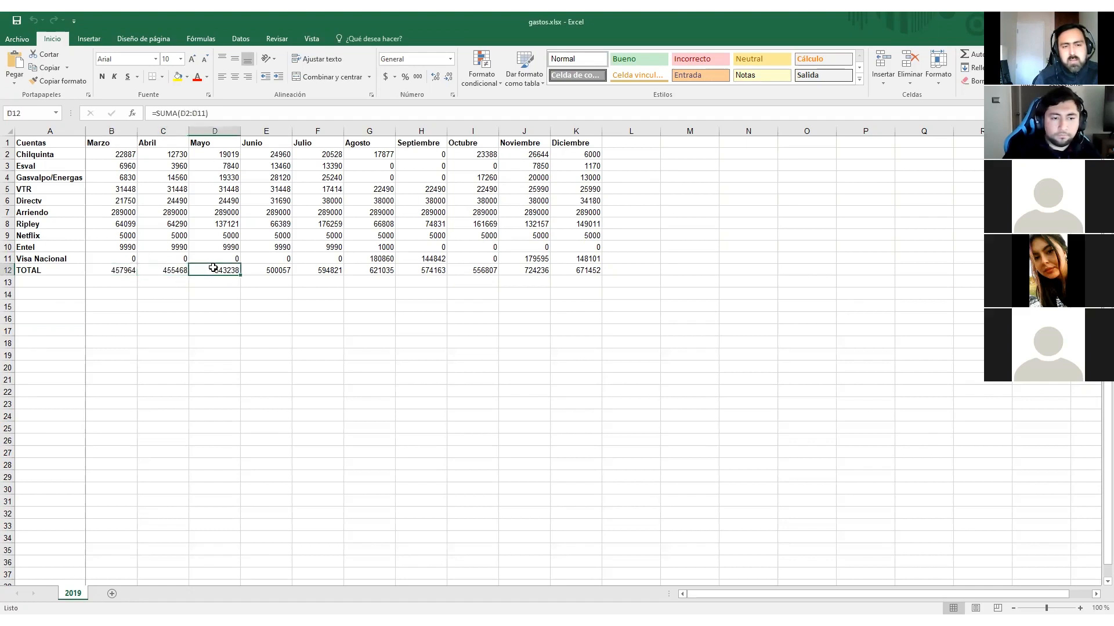
{"action": "left_click", "coordinate": [364, 271]}
{"action": "left_click", "coordinate": [377, 259]}
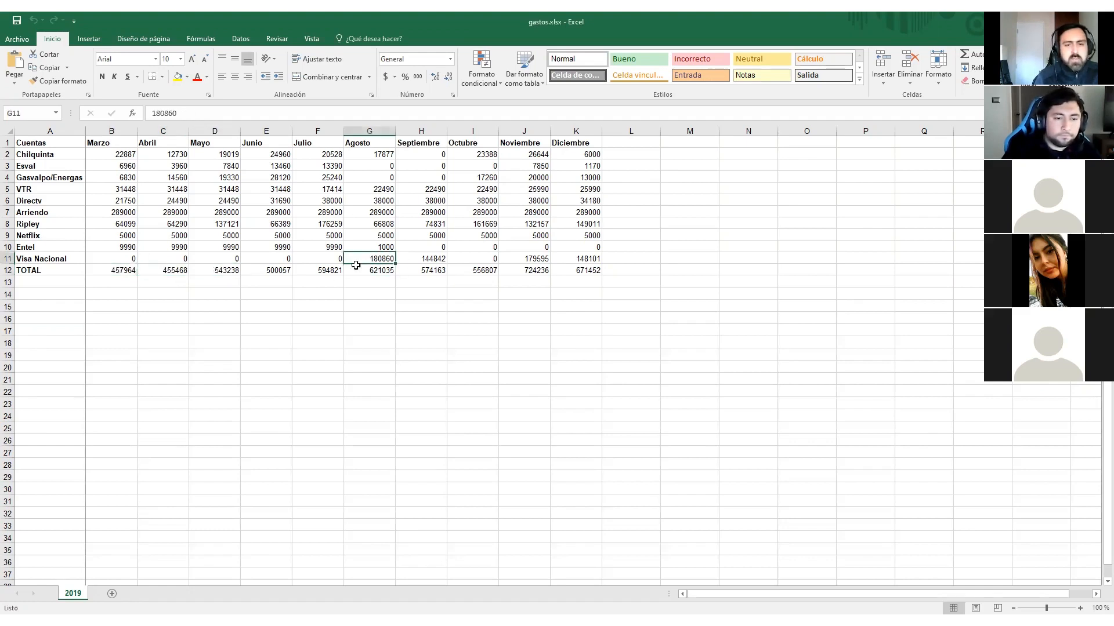
{"action": "left_click_drag", "start_coordinate": [380, 256], "coordinate": [582, 269]}
{"action": "left_click", "coordinate": [577, 259]}
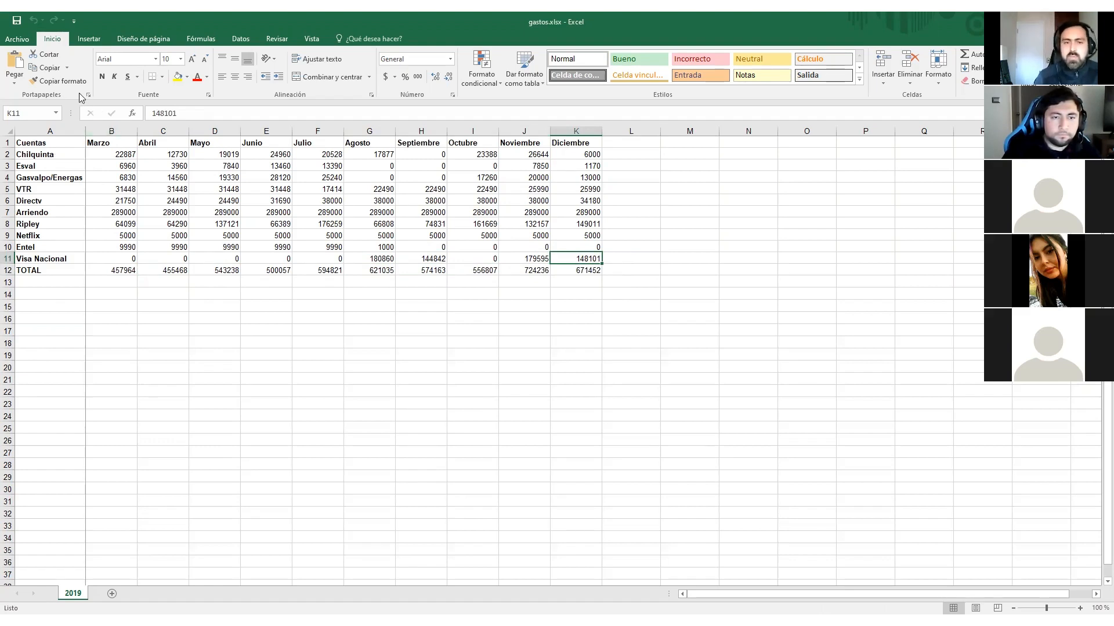
Step: Compare the suggested charts for the expense table A1:K12 and insert the recommended Columna agrupada chart with a TOTAL line
{"action": "left_click", "coordinate": [50, 143]}
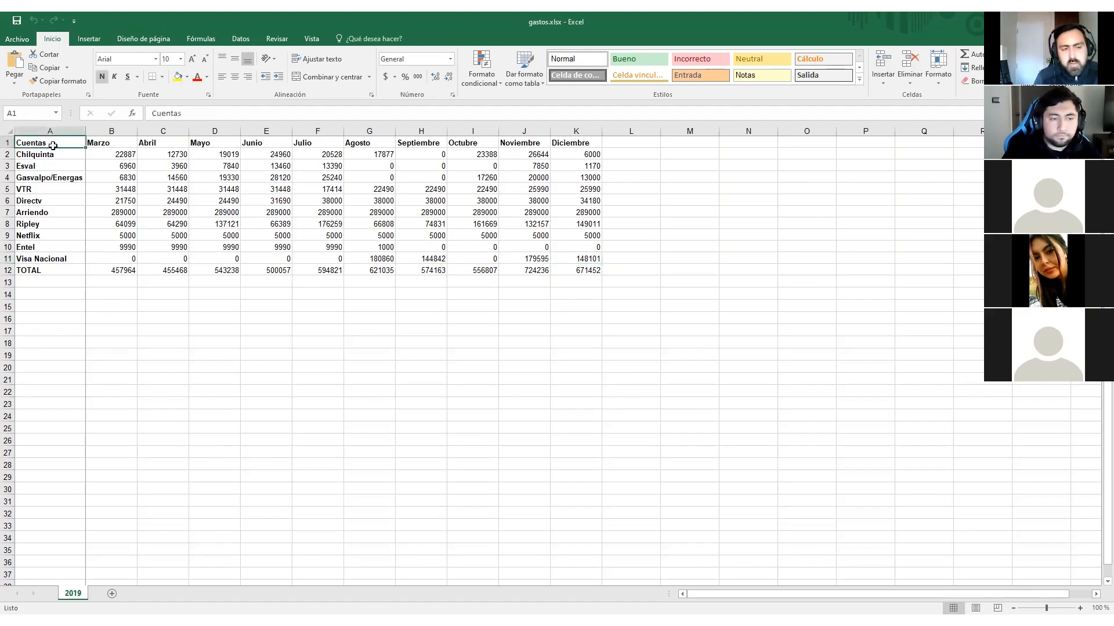
{"action": "left_click", "coordinate": [590, 270], "text": "shift"}
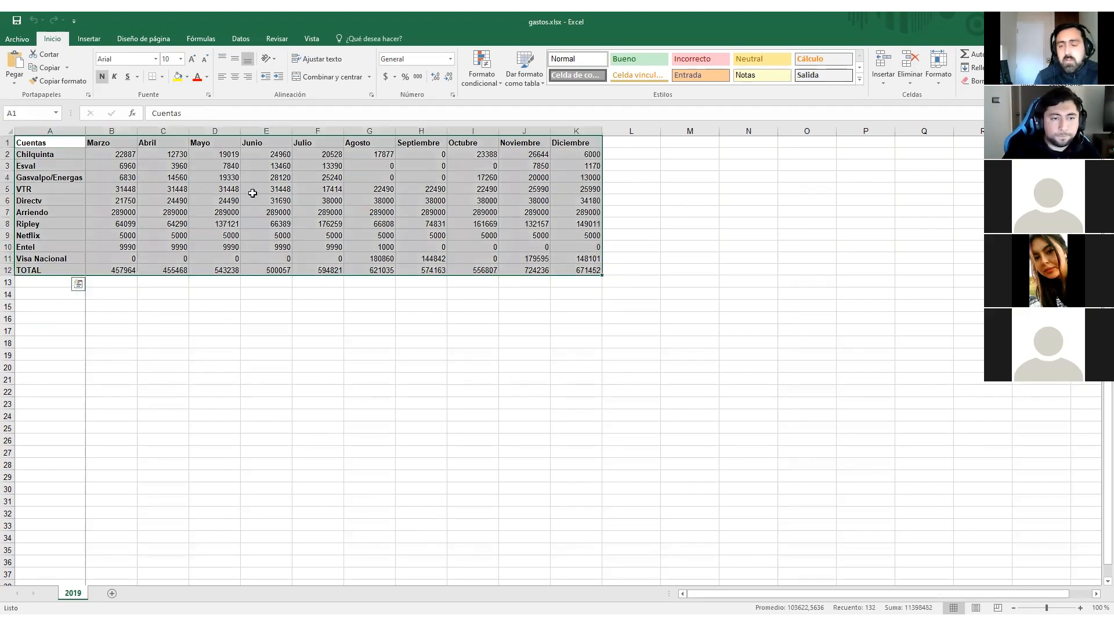
{"action": "left_click", "coordinate": [89, 40]}
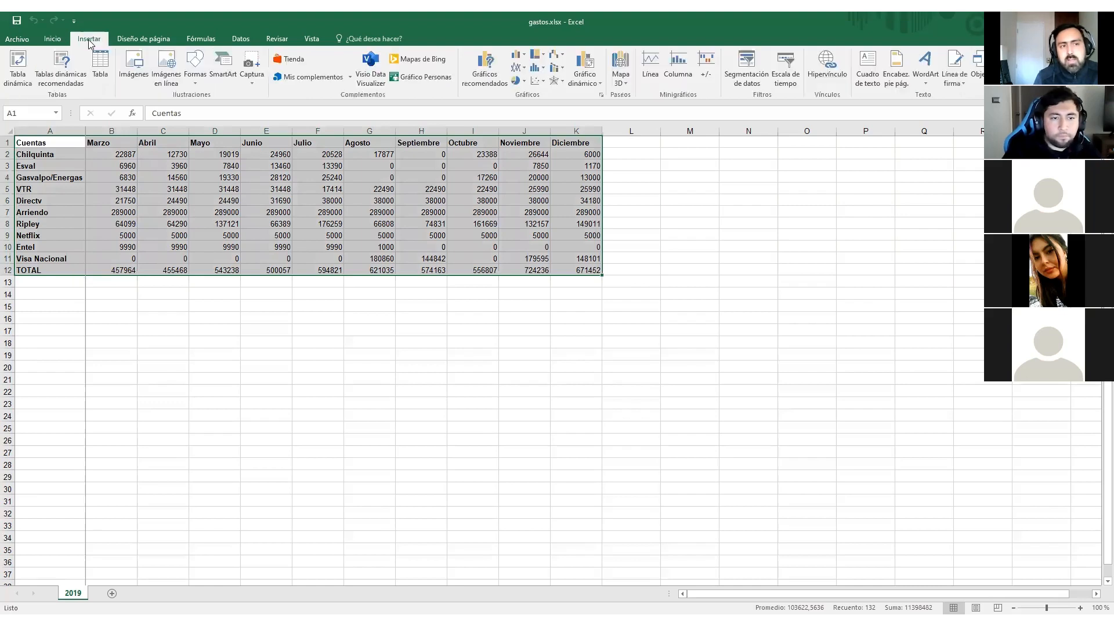
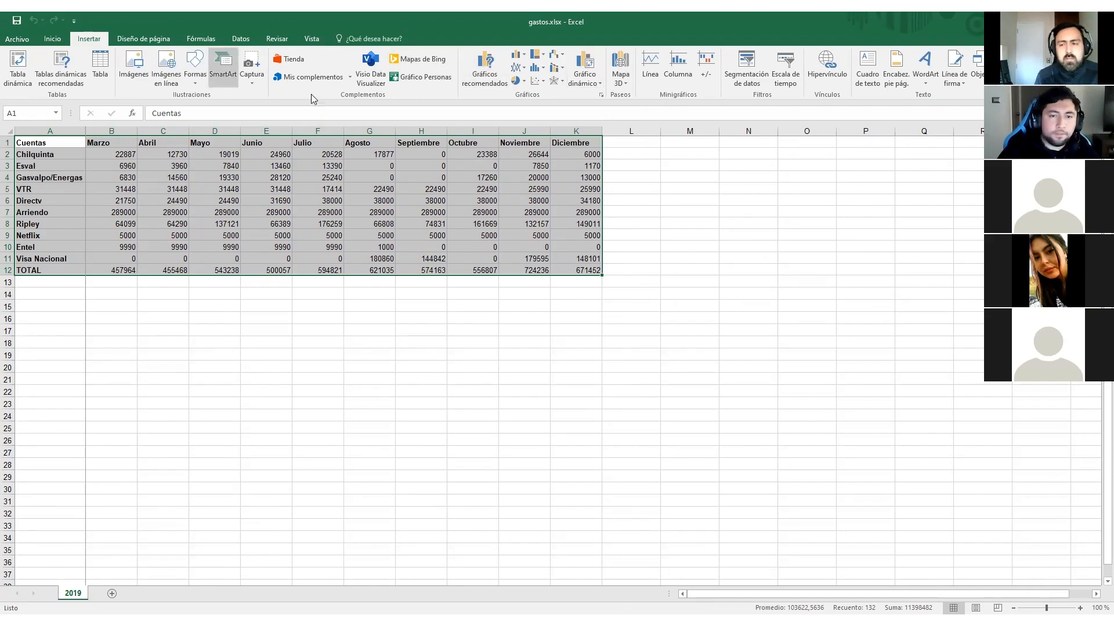
{"action": "left_click", "coordinate": [119, 178]}
{"action": "left_click_drag", "start_coordinate": [61, 144], "coordinate": [600, 270]}
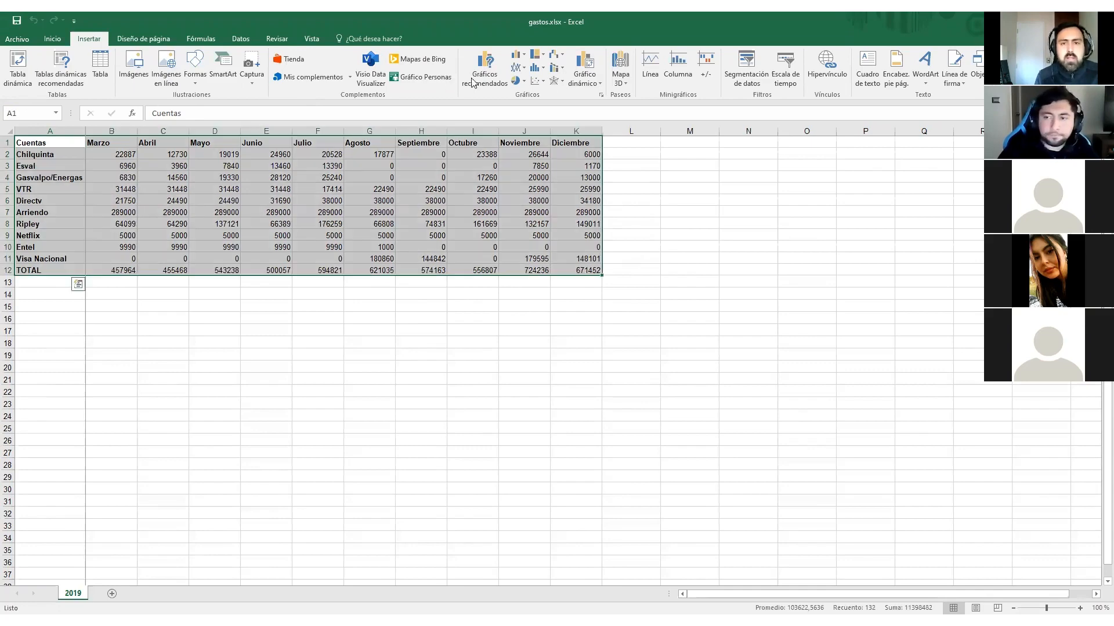
{"action": "left_click", "coordinate": [44, 37]}
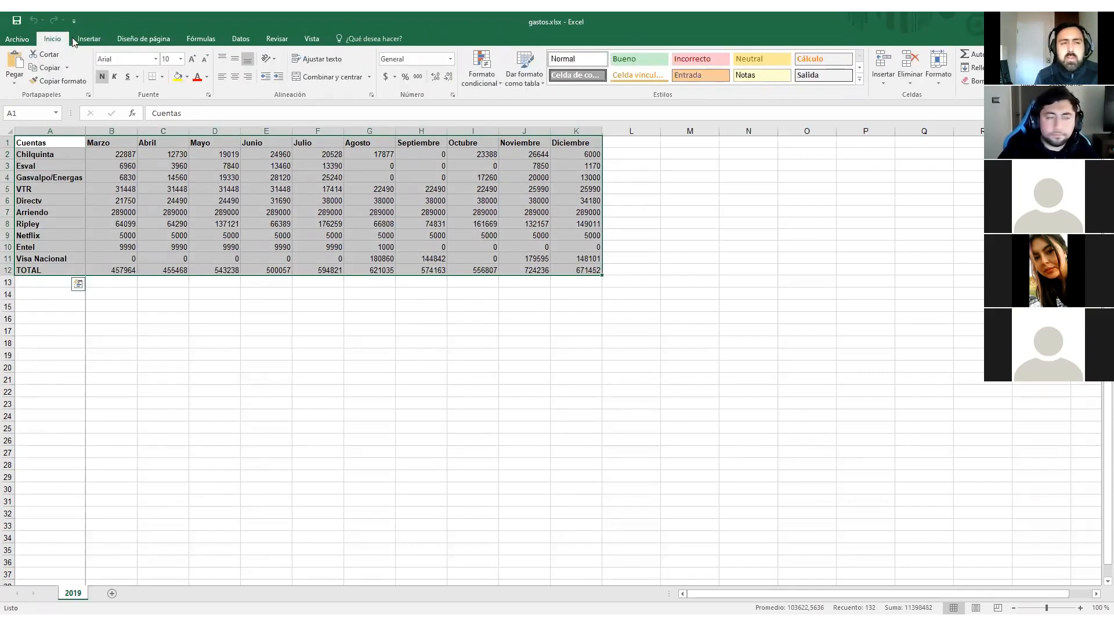
{"action": "left_click", "coordinate": [82, 40]}
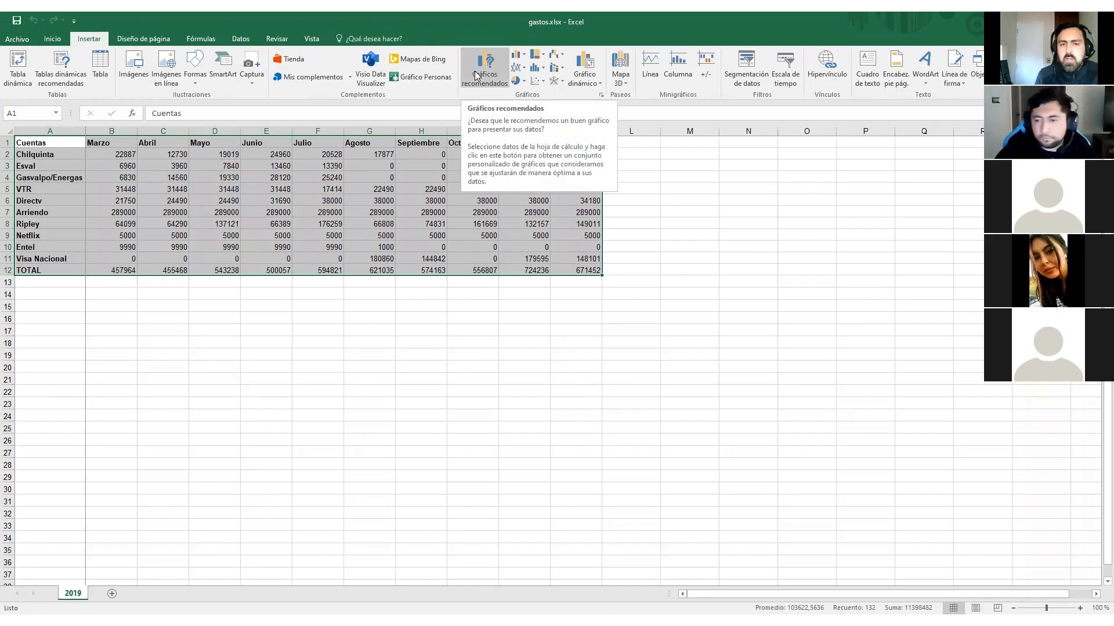
{"action": "left_click", "coordinate": [474, 70]}
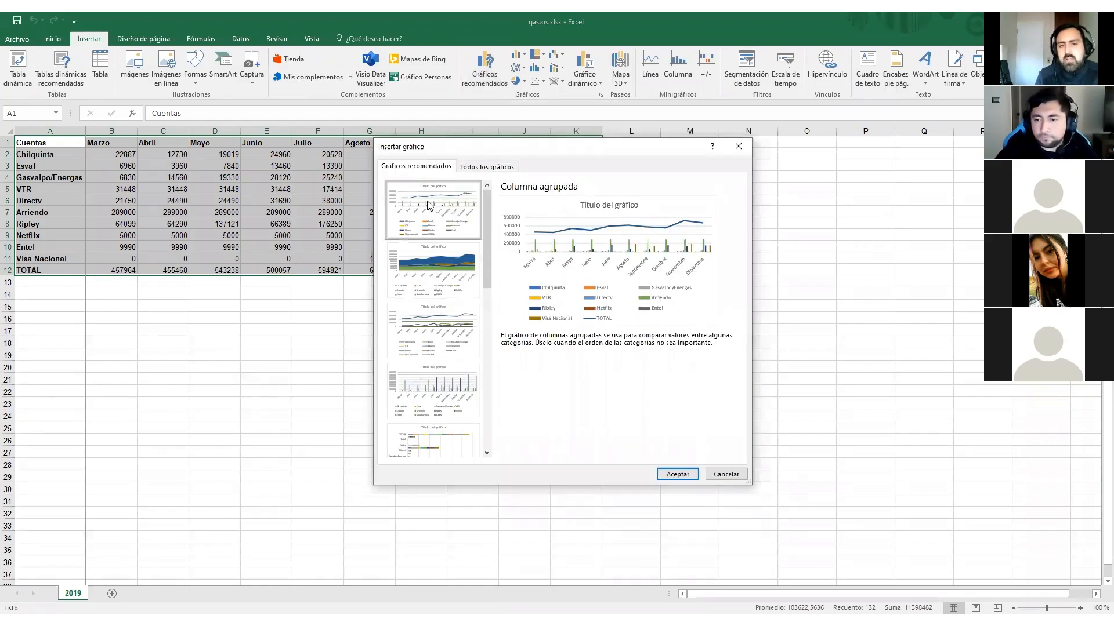
{"action": "left_click", "coordinate": [496, 171]}
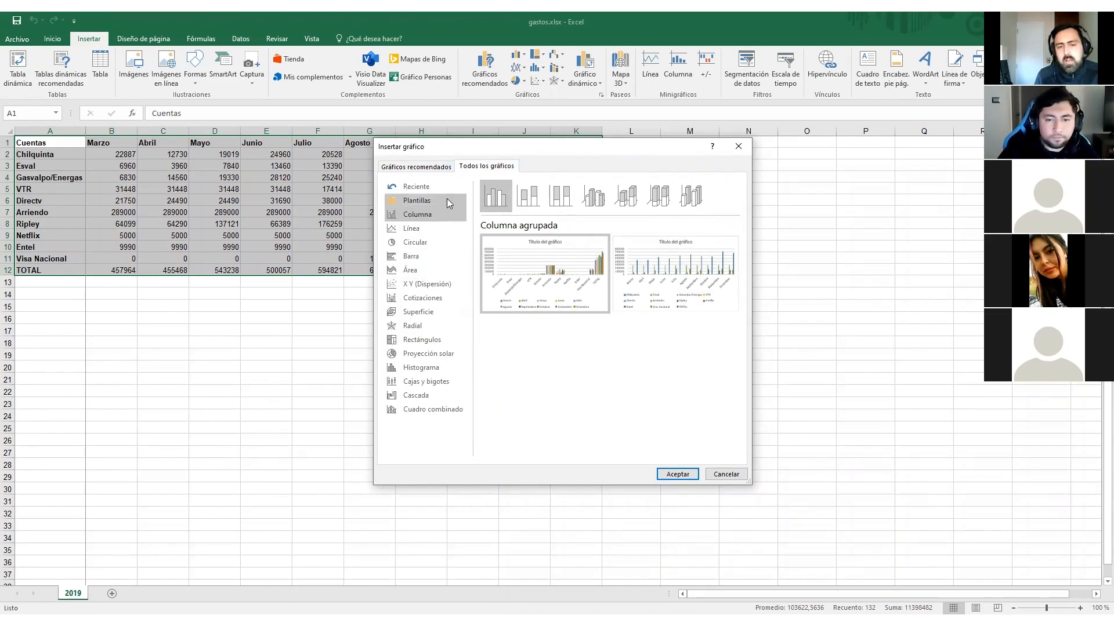
{"action": "left_click", "coordinate": [435, 168]}
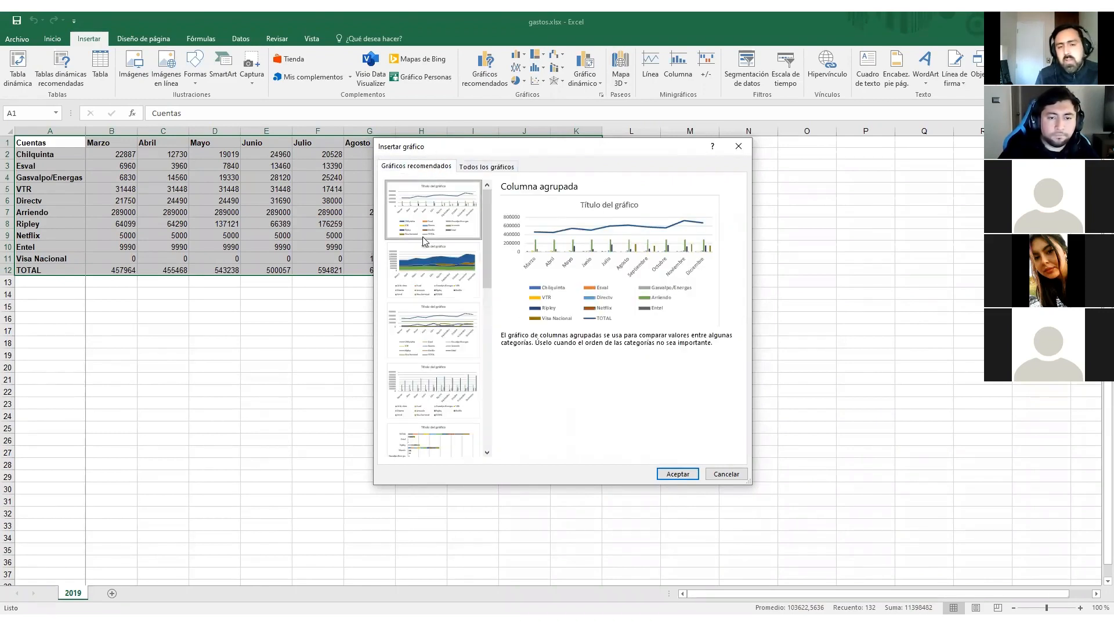
{"action": "left_click", "coordinate": [426, 255]}
{"action": "left_click", "coordinate": [423, 210]}
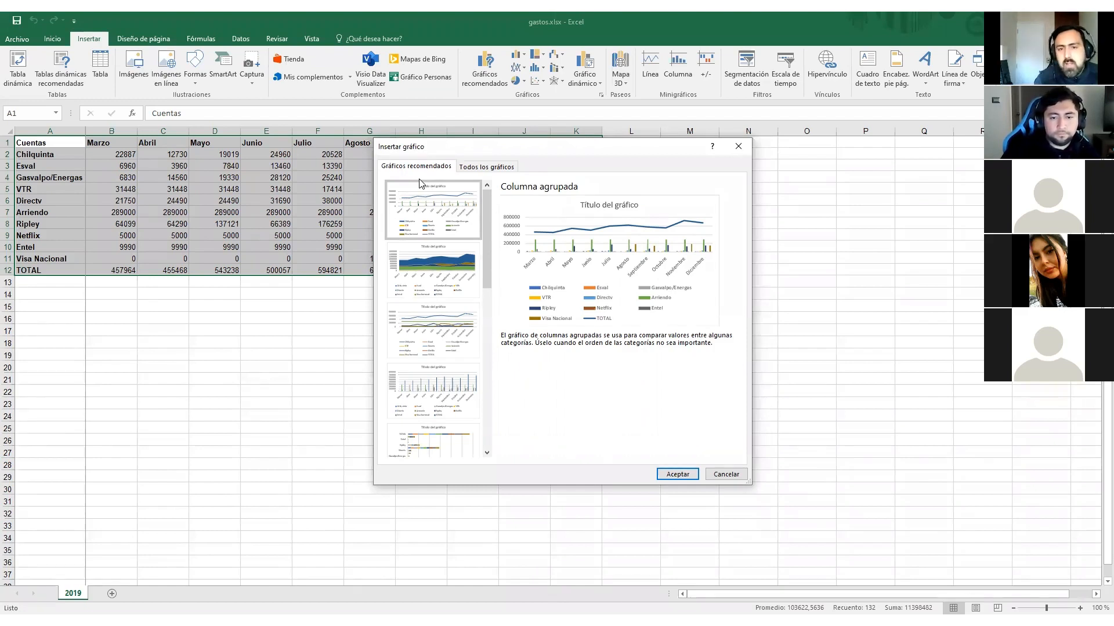
{"action": "left_click", "coordinate": [671, 468]}
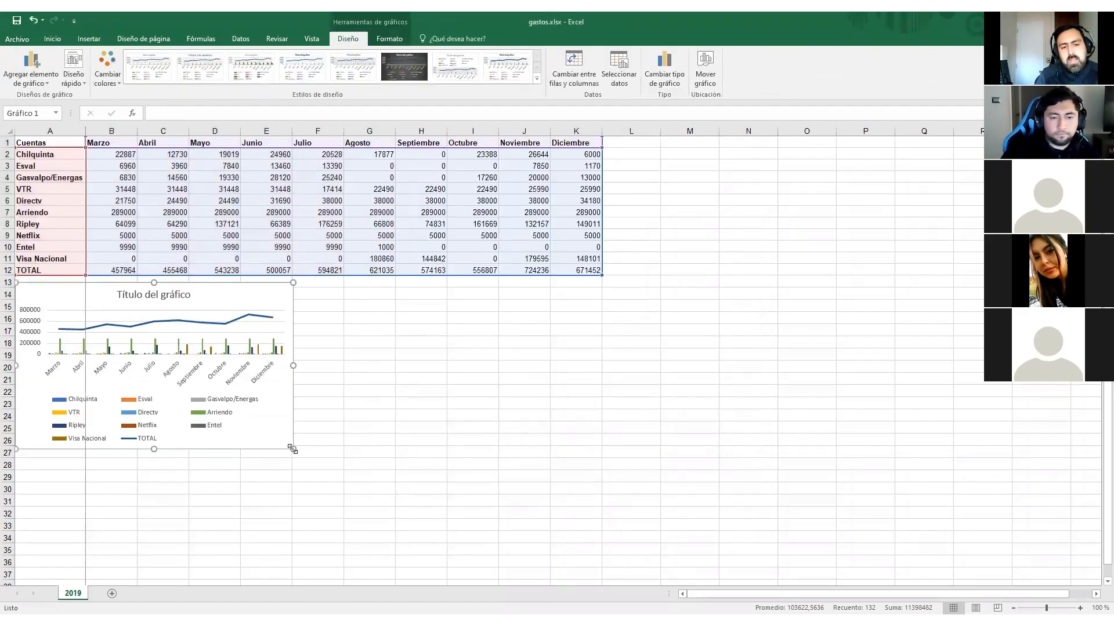
Step: Enlarge the expense chart below the table so it spans roughly columns A to N and rows 13 to 39
{"action": "left_click_drag", "start_coordinate": [291, 448], "coordinate": [783, 564]}
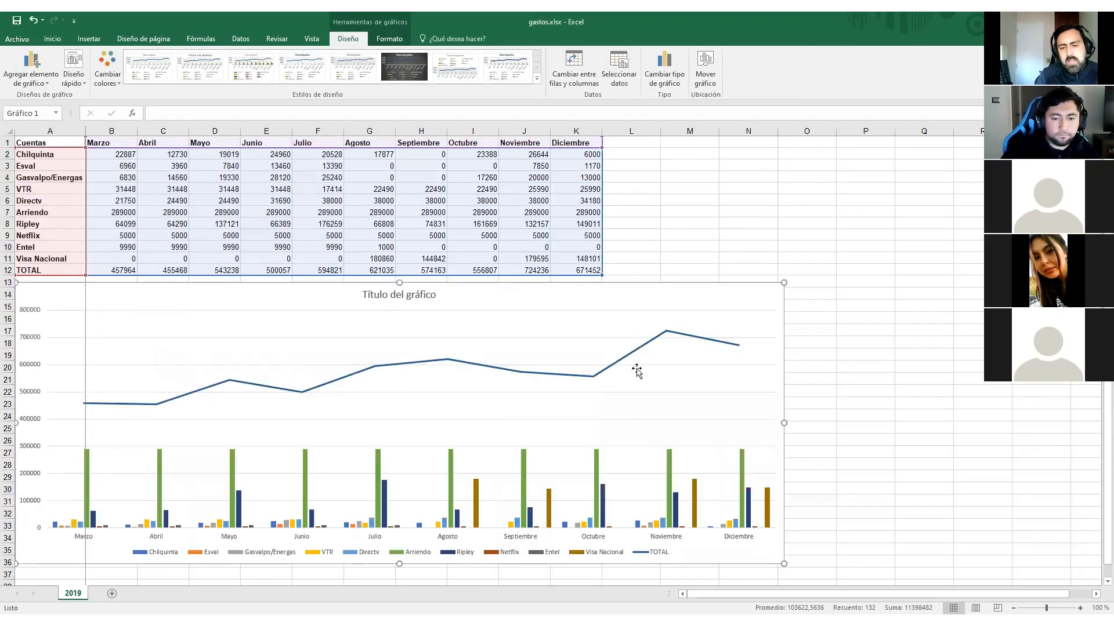
{"action": "scroll", "coordinate": [684, 361], "scroll_direction": "down", "scroll_amount": 1}
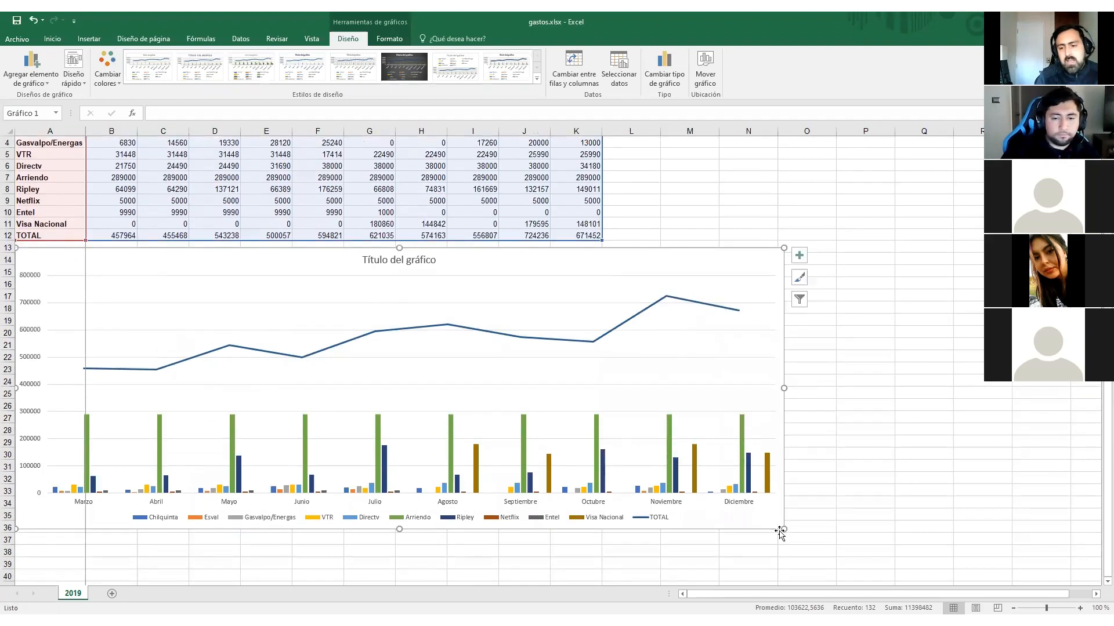
{"action": "left_click_drag", "start_coordinate": [780, 530], "coordinate": [790, 573]}
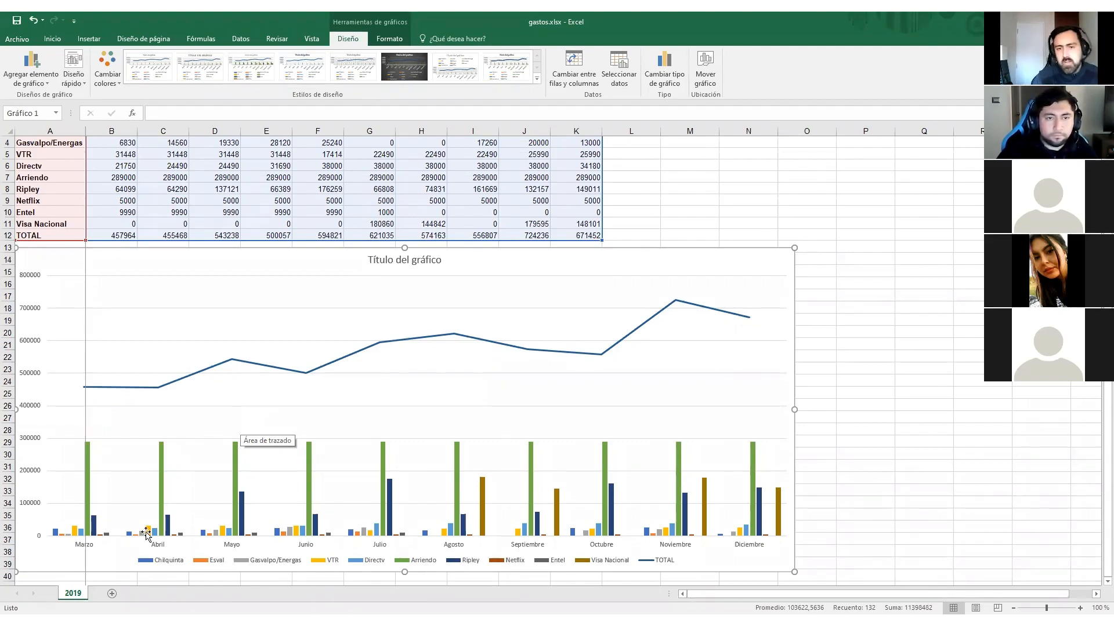
Step: Undo both resizes and the insertion of the expense chart
{"action": "left_click", "coordinate": [30, 22]}
{"action": "left_click", "coordinate": [30, 22]}
{"action": "left_click", "coordinate": [30, 22]}
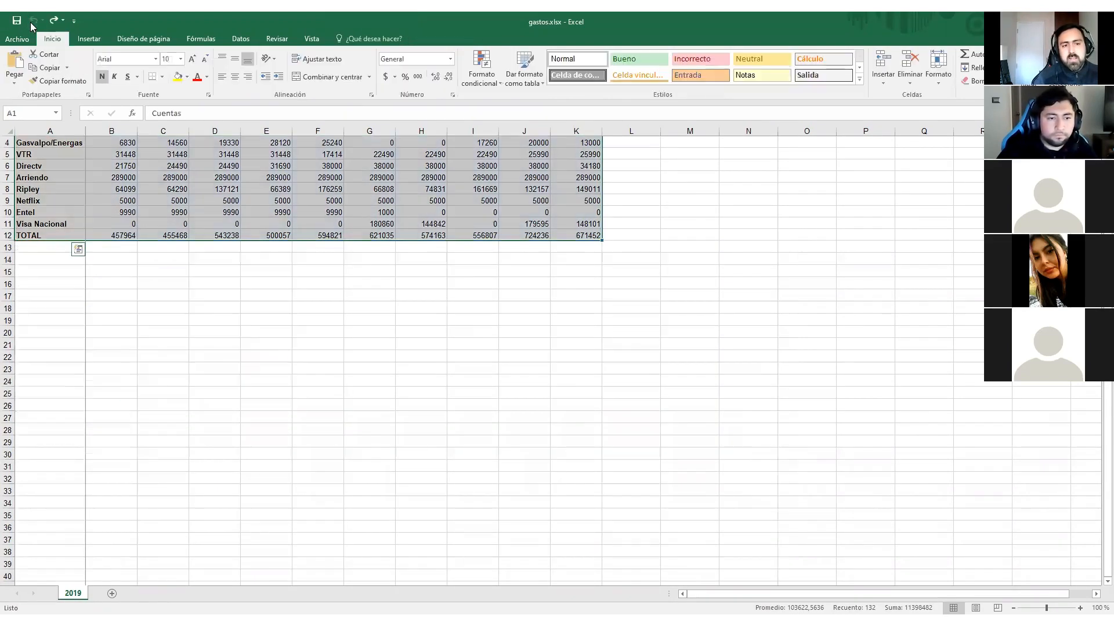
Step: Insert a Columna agrupada chart for the expense range A1:K10, leaving out the Visa Nacional and TOTAL rows
{"action": "left_click", "coordinate": [264, 307]}
{"action": "scroll", "coordinate": [168, 310], "scroll_direction": "up", "scroll_amount": 1}
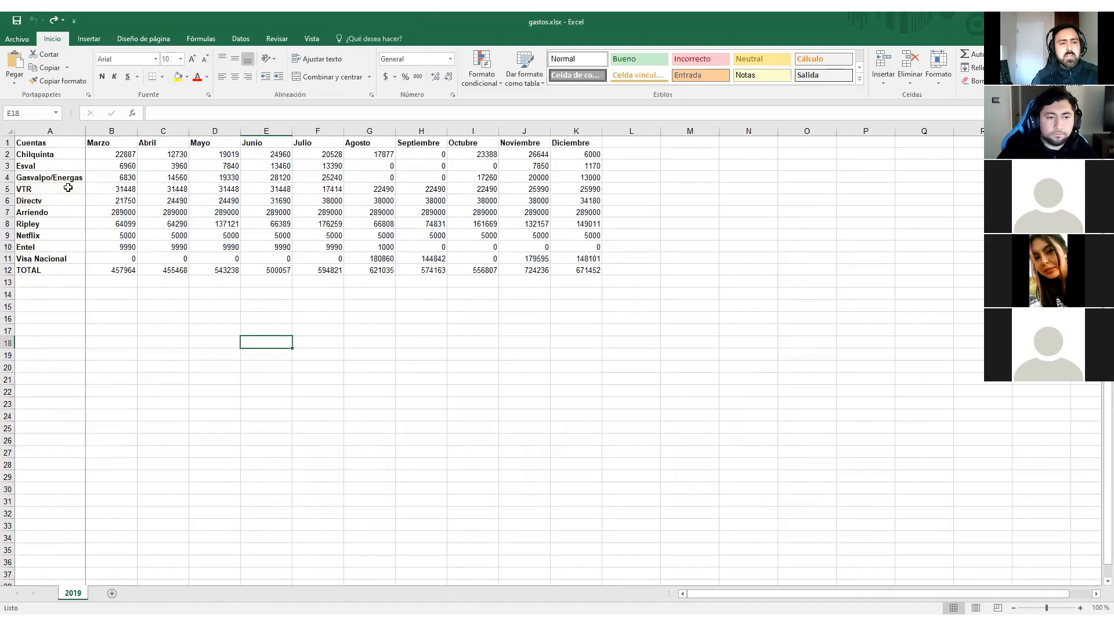
{"action": "left_click_drag", "start_coordinate": [45, 143], "coordinate": [85, 203]}
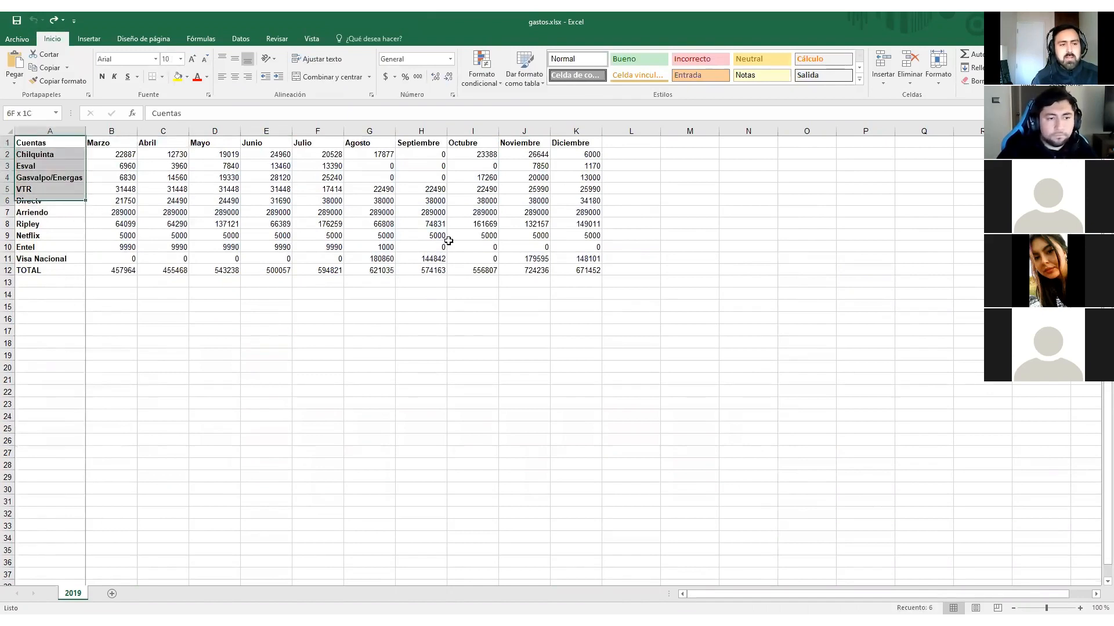
{"action": "left_click_drag", "start_coordinate": [463, 236], "coordinate": [588, 250]}
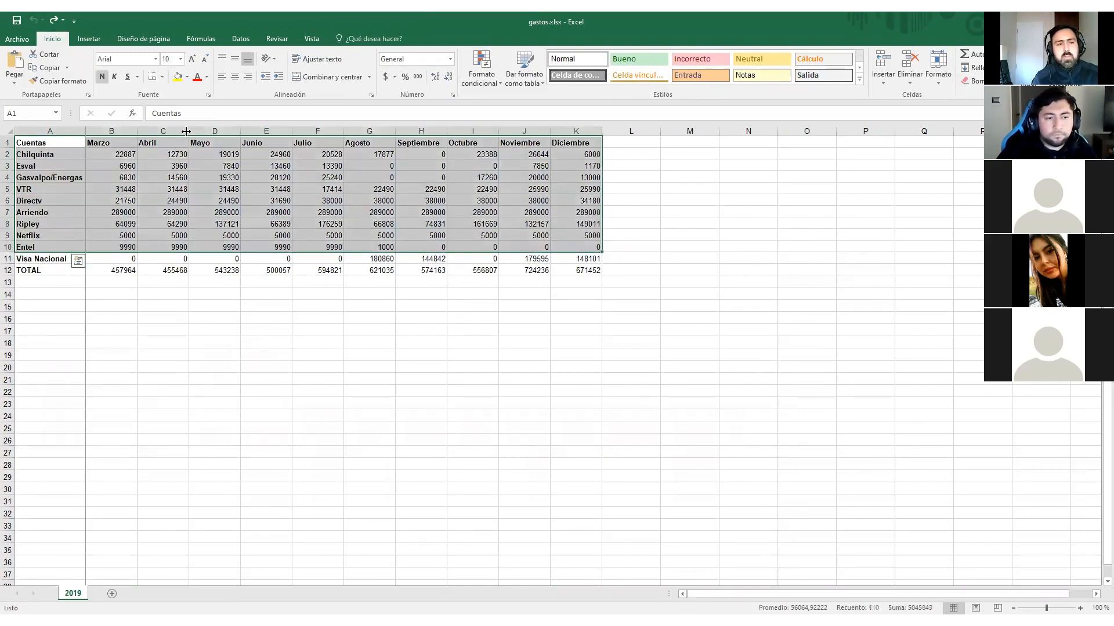
{"action": "left_click", "coordinate": [90, 40]}
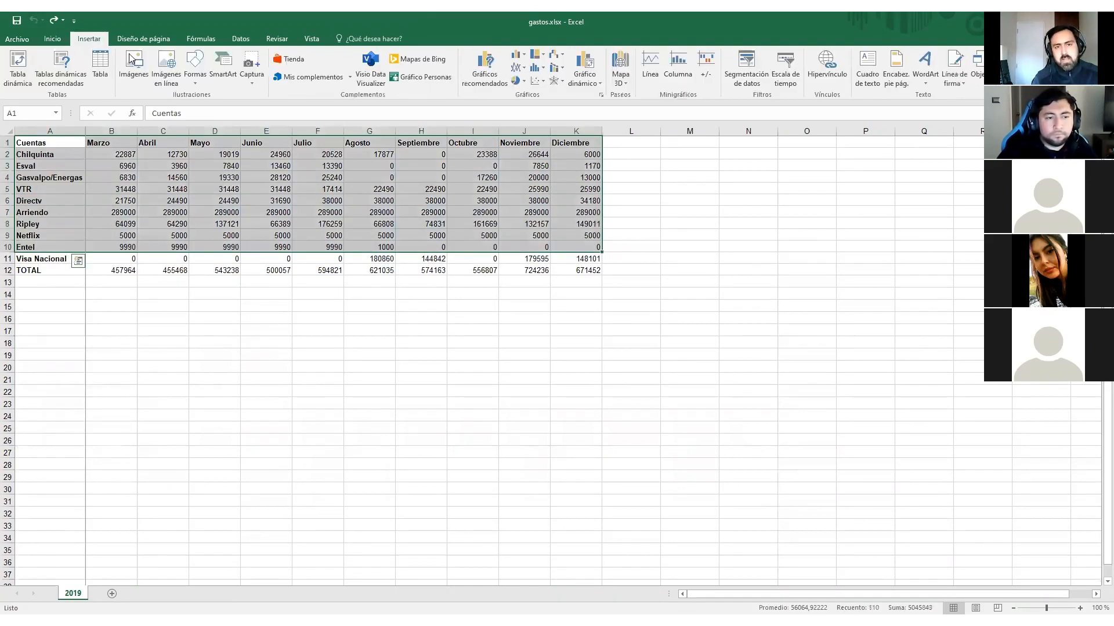
{"action": "left_click", "coordinate": [486, 68]}
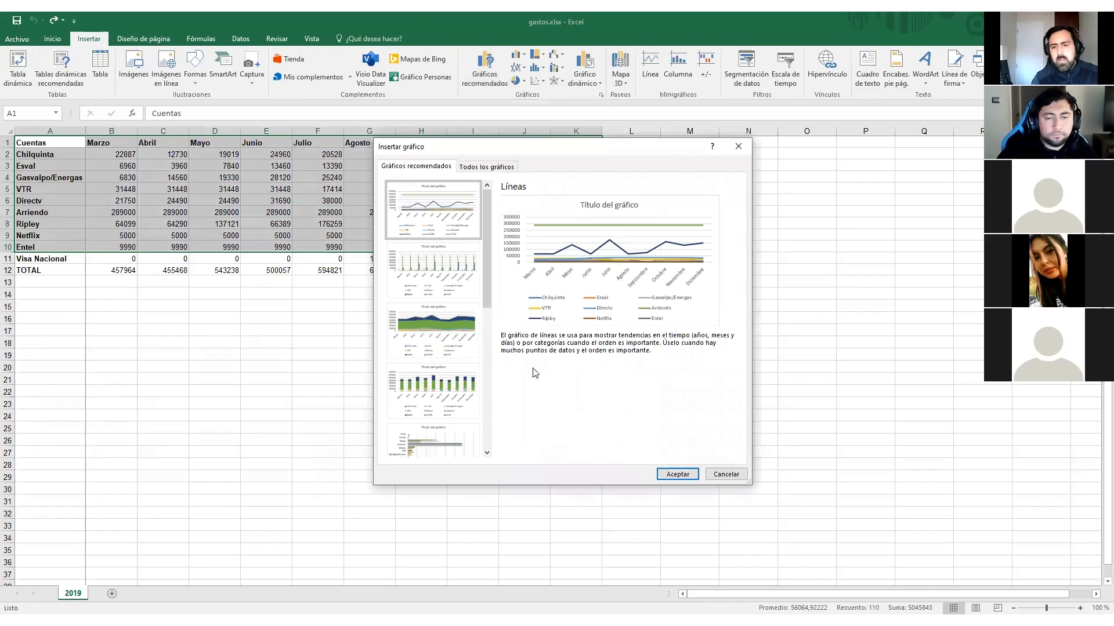
{"action": "left_click", "coordinate": [453, 278]}
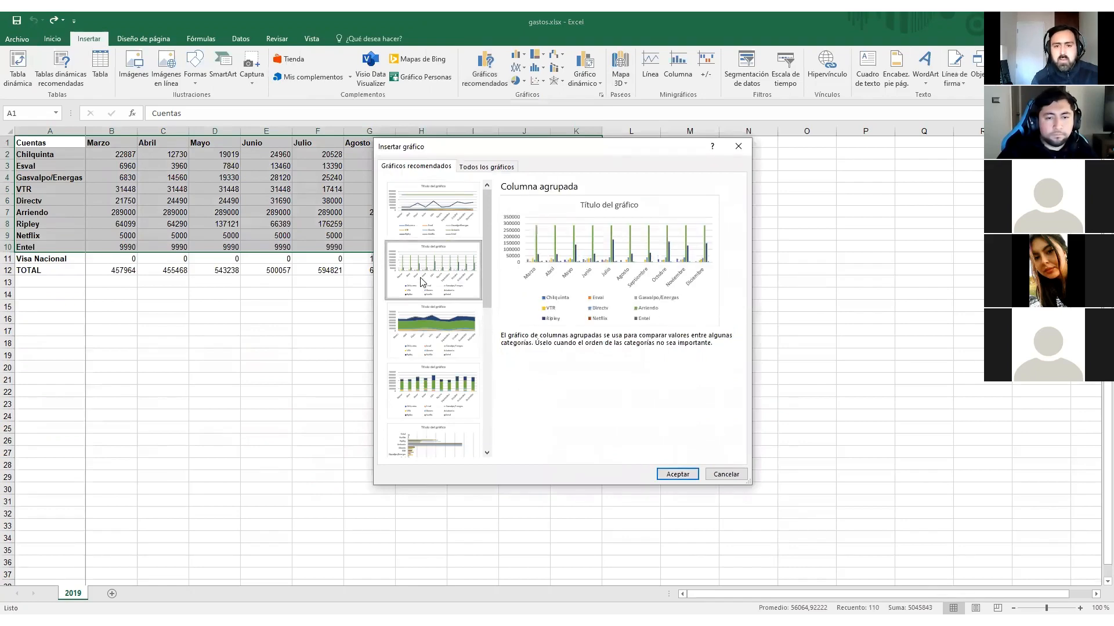
{"action": "left_click", "coordinate": [686, 473]}
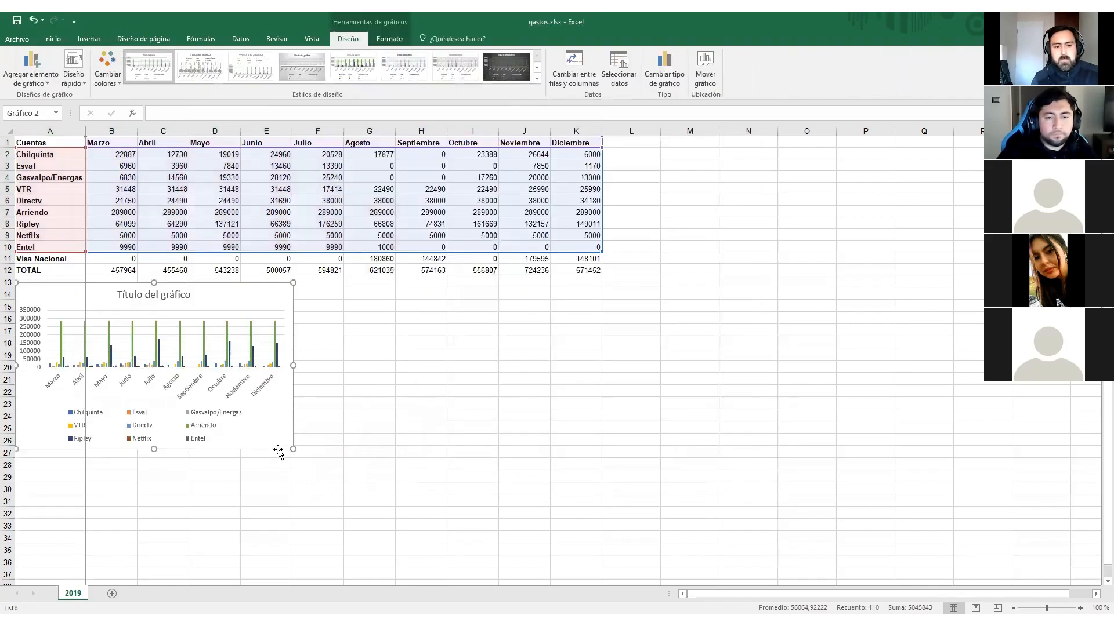
Step: Enlarge the new column chart and move it up so it spans roughly columns B to N and rows 6 to 29
{"action": "left_click_drag", "start_coordinate": [293, 451], "coordinate": [676, 558]}
{"action": "left_click_drag", "start_coordinate": [627, 298], "coordinate": [726, 219]}
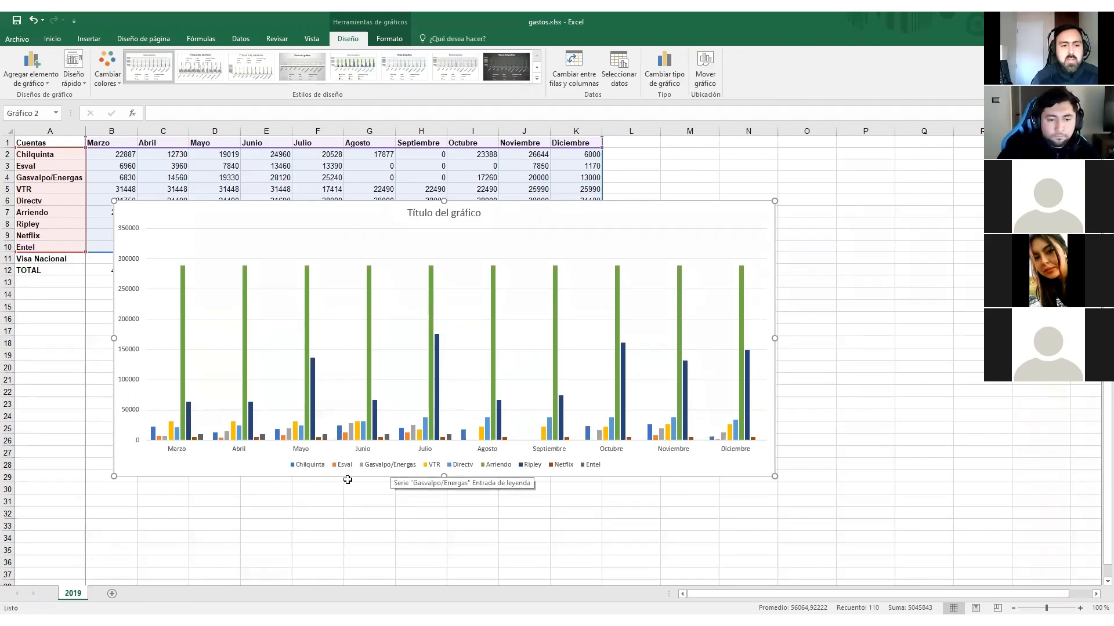
{"action": "mouse_move", "coordinate": [552, 341]}
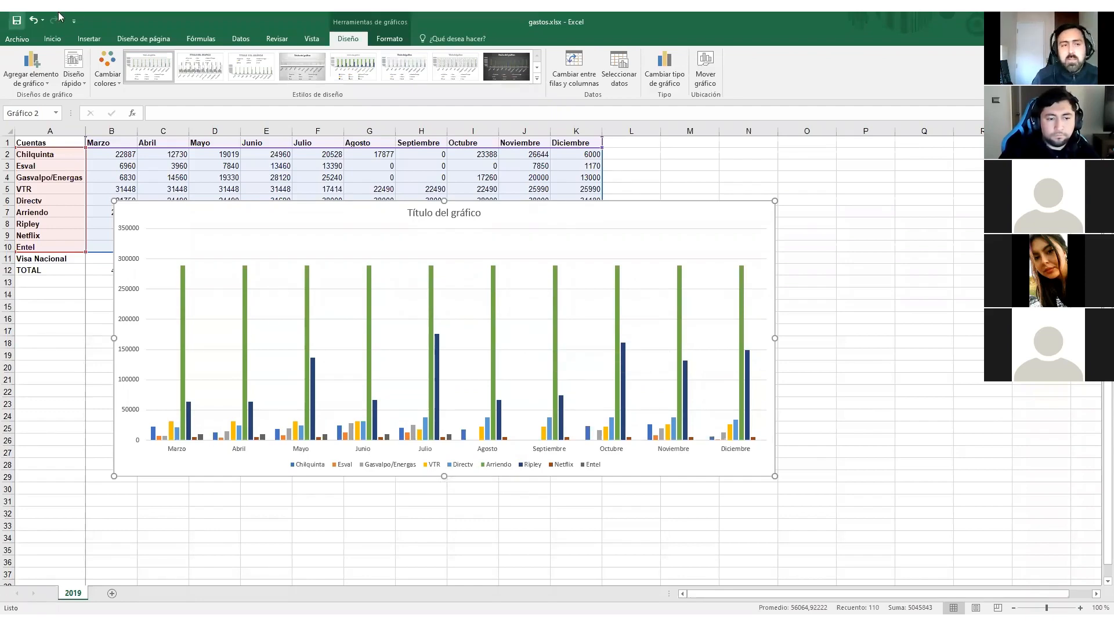
Step: Undo the move, the resize and the insertion of the column chart
{"action": "left_click", "coordinate": [36, 22]}
{"action": "left_click", "coordinate": [36, 22]}
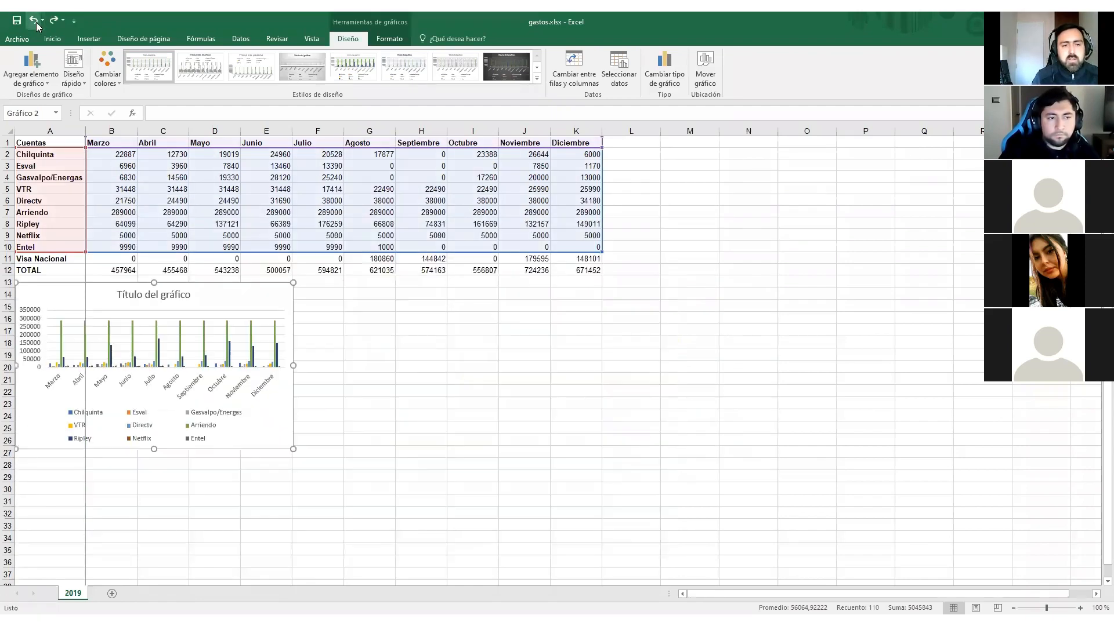
{"action": "left_click", "coordinate": [36, 22]}
{"action": "left_click", "coordinate": [187, 416]}
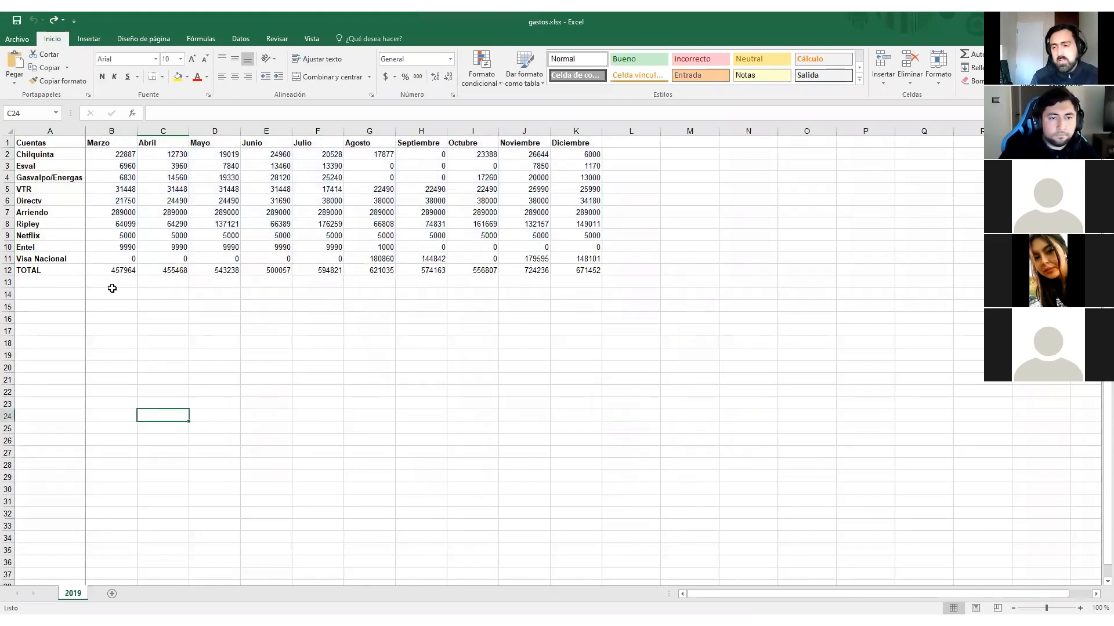
Step: Delete the entire Arriendo row from the expense table
{"action": "left_click", "coordinate": [9, 211]}
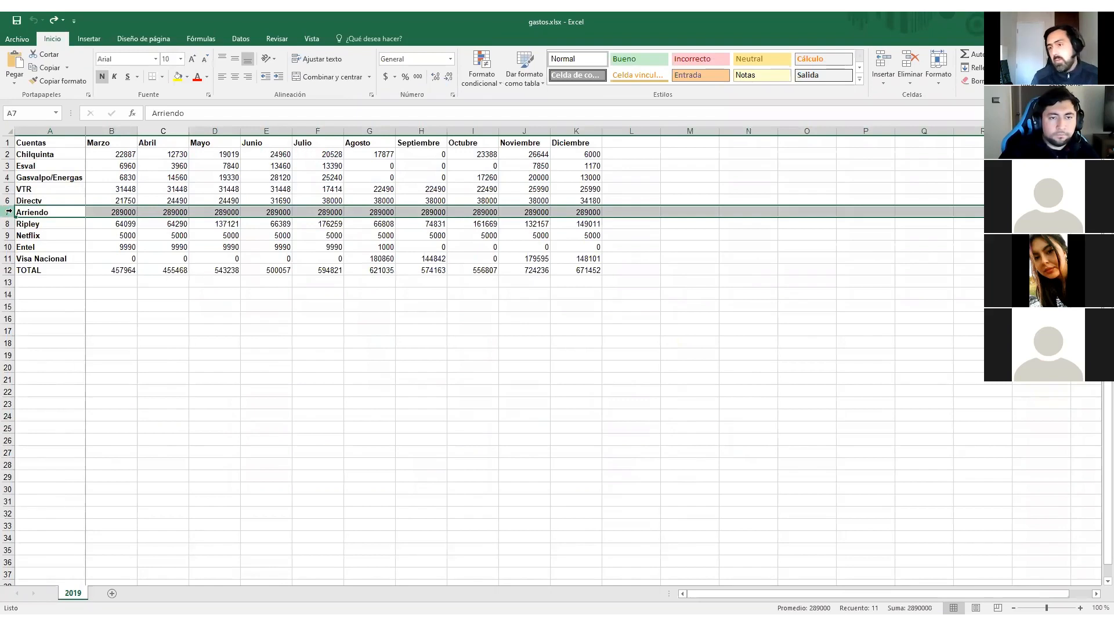
{"action": "right_click", "coordinate": [10, 215]}
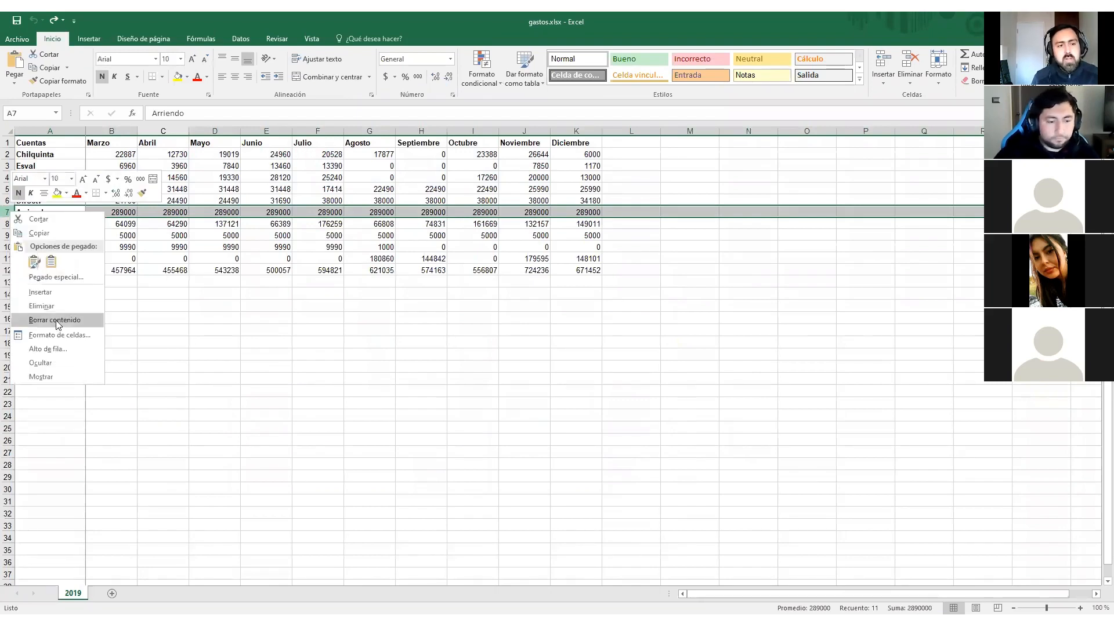
{"action": "left_click", "coordinate": [63, 305]}
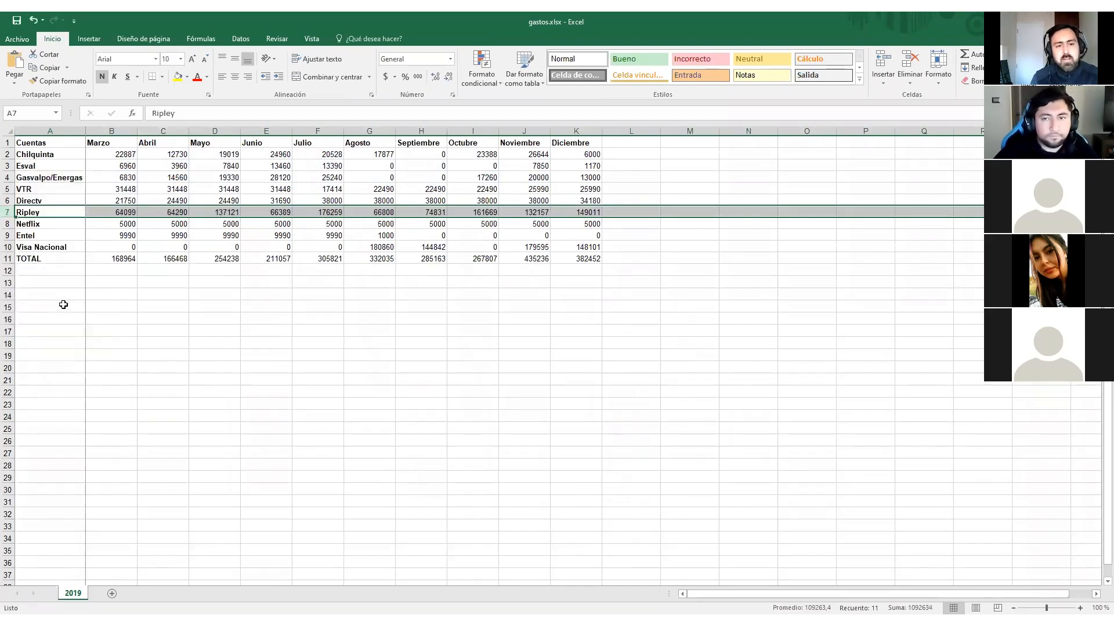
Step: Insert a Columna agrupada chart for range A1:K8, covering the accounts from Chilquinta to Netflix
{"action": "left_click", "coordinate": [42, 143]}
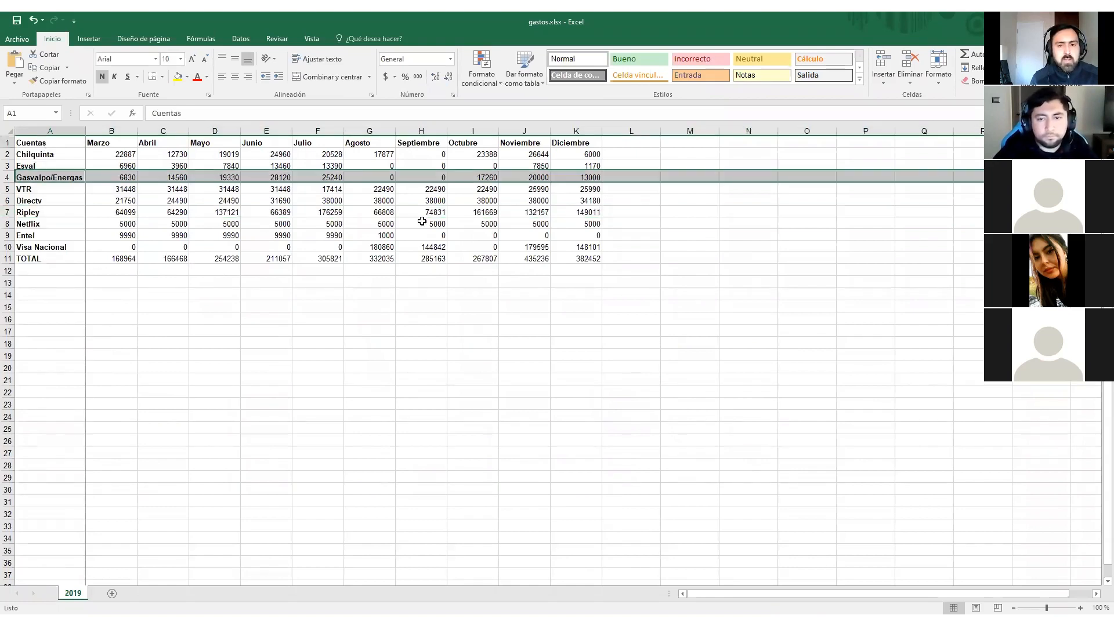
{"action": "left_click", "coordinate": [595, 225], "text": "shift"}
{"action": "left_click_drag", "start_coordinate": [595, 224], "coordinate": [592, 225]}
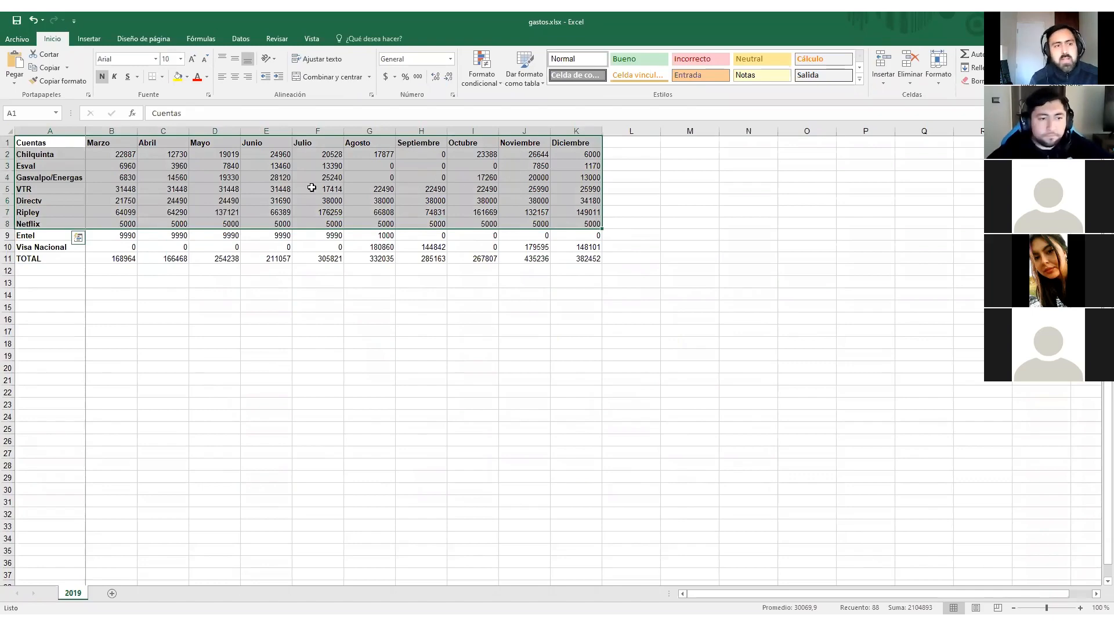
{"action": "left_click", "coordinate": [89, 38]}
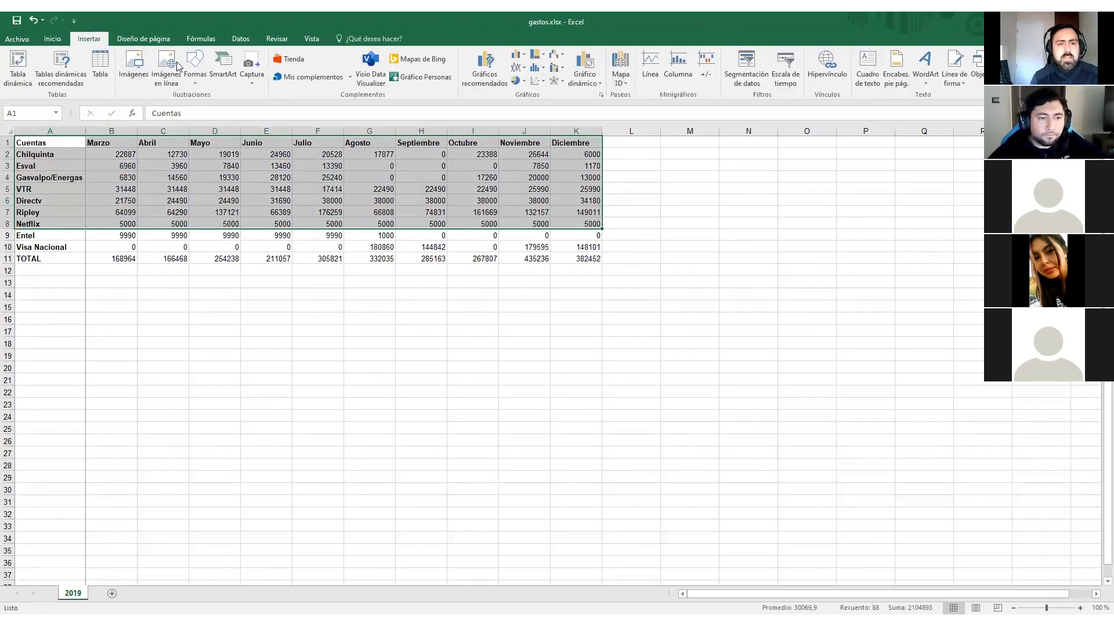
{"action": "left_click", "coordinate": [491, 66]}
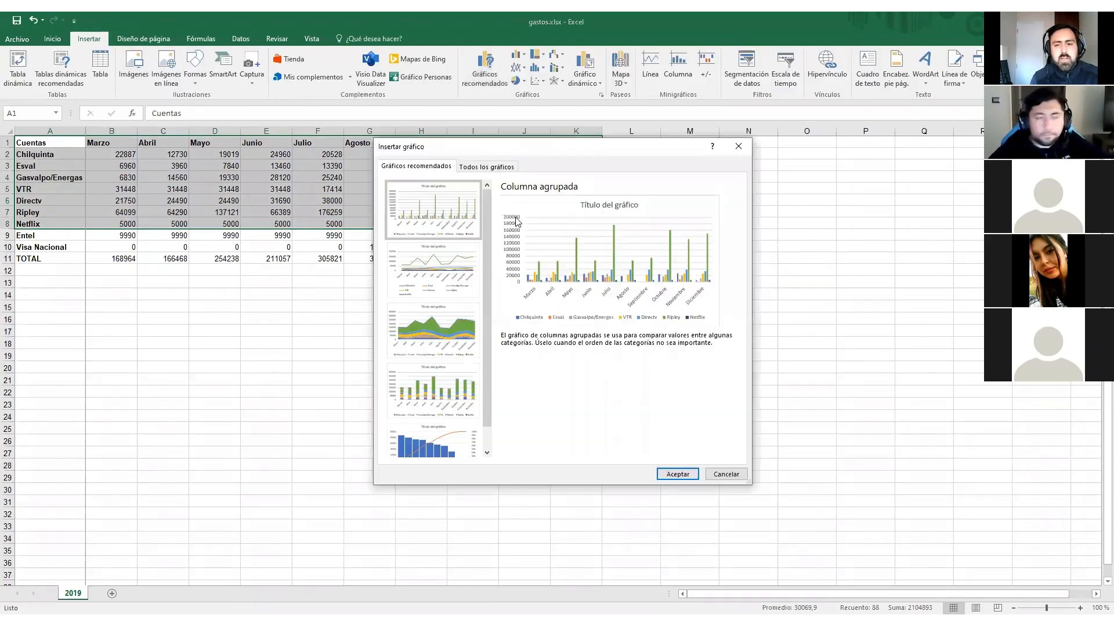
{"action": "left_click", "coordinate": [446, 278]}
{"action": "left_click", "coordinate": [438, 203]}
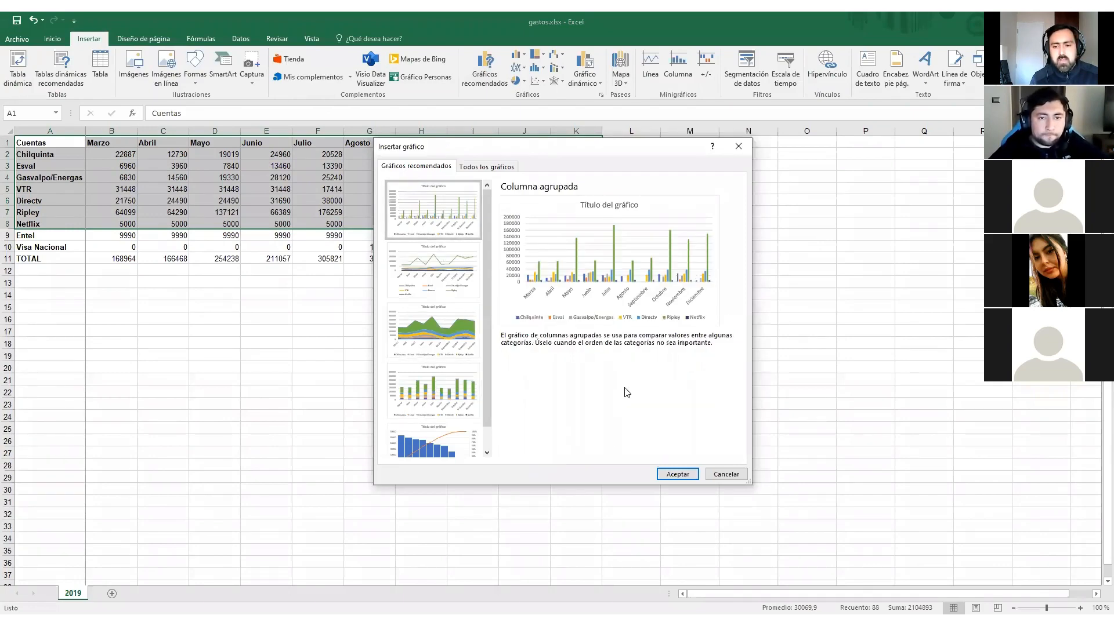
{"action": "double_click", "coordinate": [520, 312]}
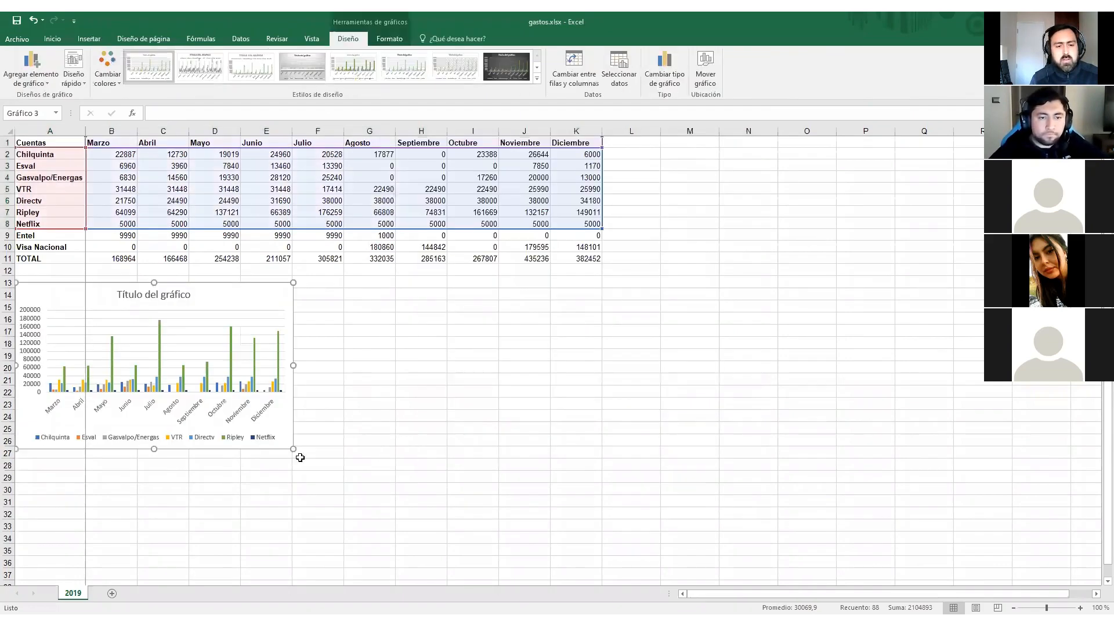
Step: Enlarge the chart below the table to span roughly columns A to M and rows 13 to 49, and review it against the data
{"action": "left_click_drag", "start_coordinate": [290, 447], "coordinate": [695, 564]}
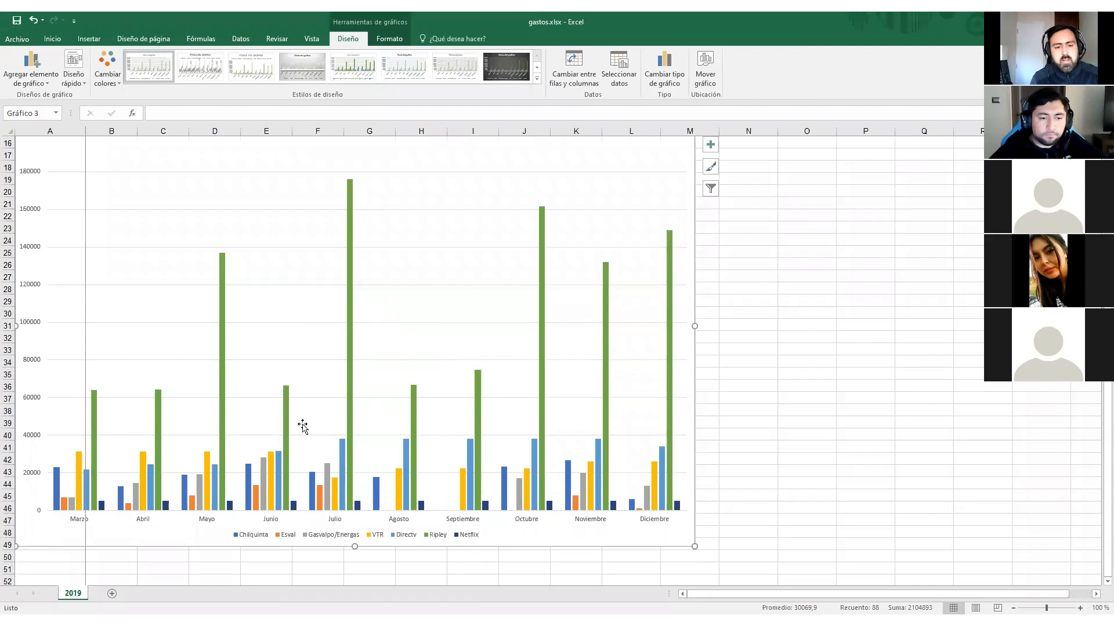
{"action": "scroll", "coordinate": [293, 344], "scroll_direction": "up", "scroll_amount": 1}
{"action": "scroll", "coordinate": [527, 391], "scroll_direction": "up", "scroll_amount": 5}
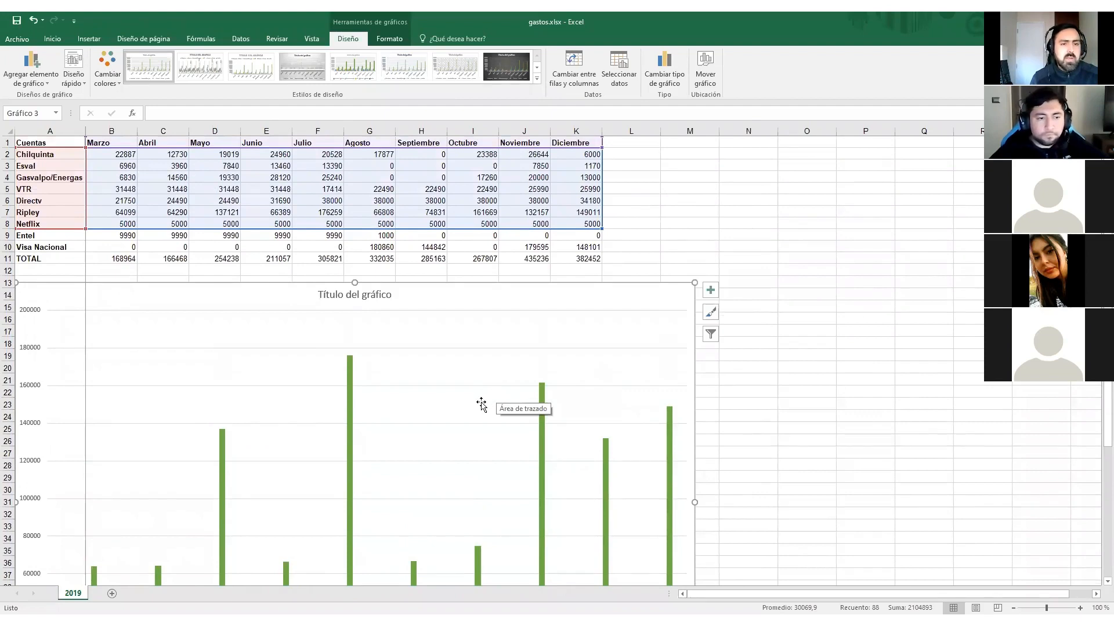
{"action": "scroll", "coordinate": [500, 451], "scroll_direction": "down", "scroll_amount": 3}
{"action": "scroll", "coordinate": [501, 450], "scroll_direction": "down", "scroll_amount": 2}
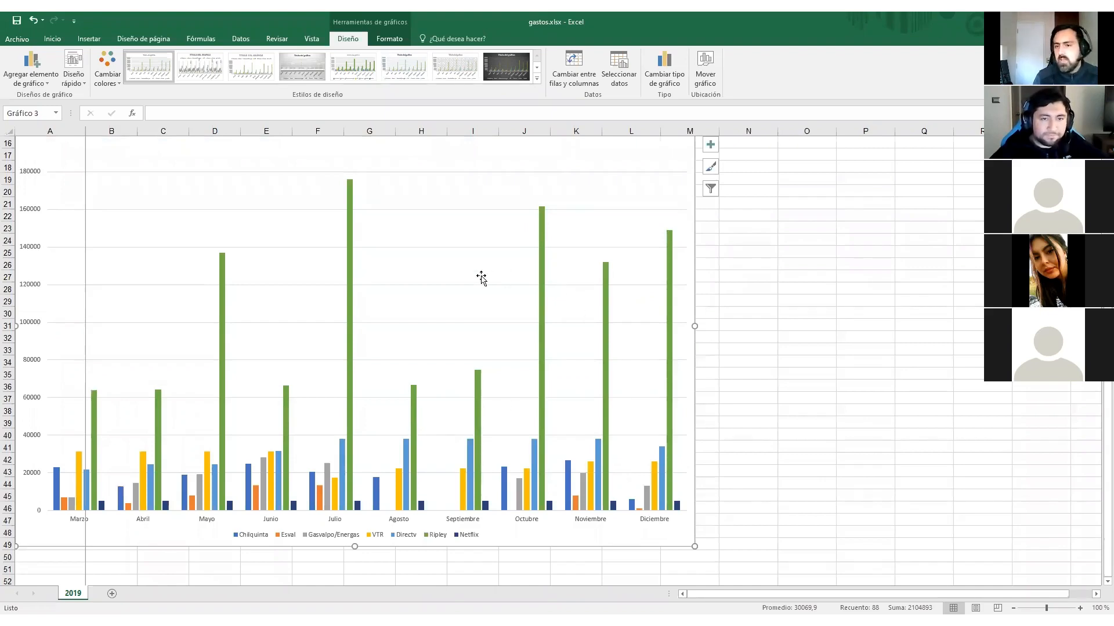
{"action": "scroll", "coordinate": [456, 279], "scroll_direction": "up", "scroll_amount": 1}
{"action": "scroll", "coordinate": [457, 280], "scroll_direction": "up", "scroll_amount": 1}
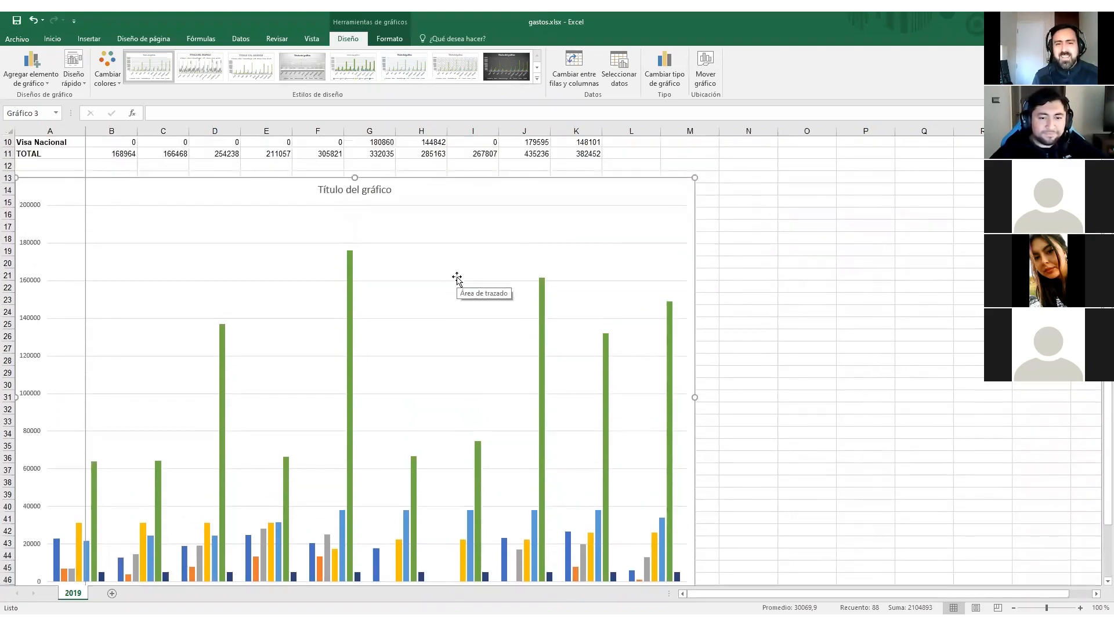
Step: Replace the chart's placeholder title with "Egresos-Gastos"
{"action": "left_click", "coordinate": [381, 192]}
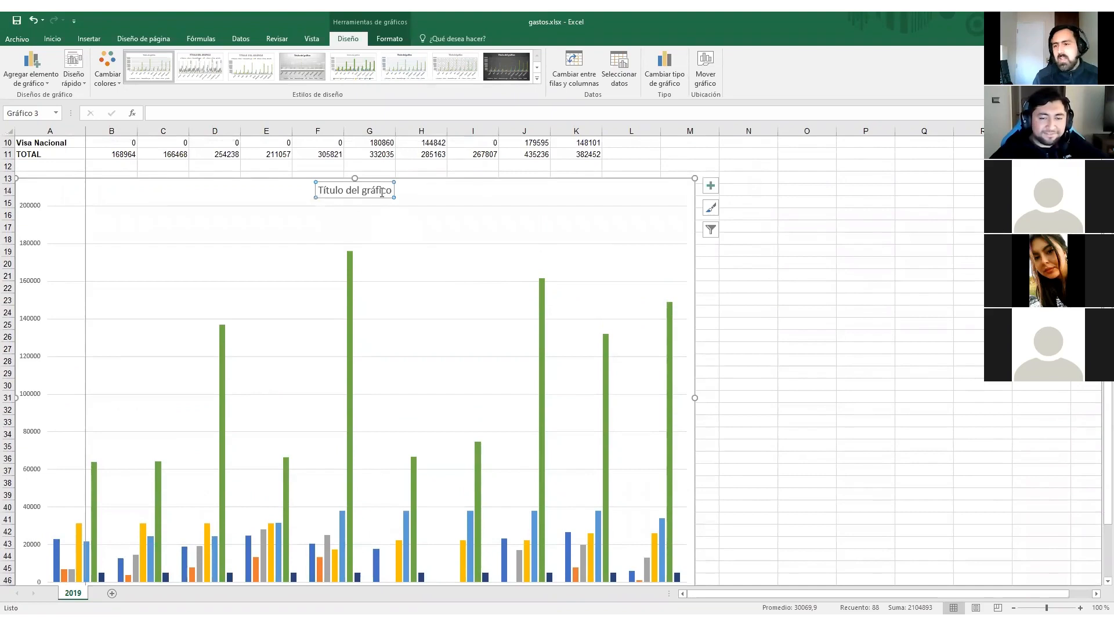
{"action": "left_click_drag", "start_coordinate": [391, 190], "coordinate": [207, 169]}
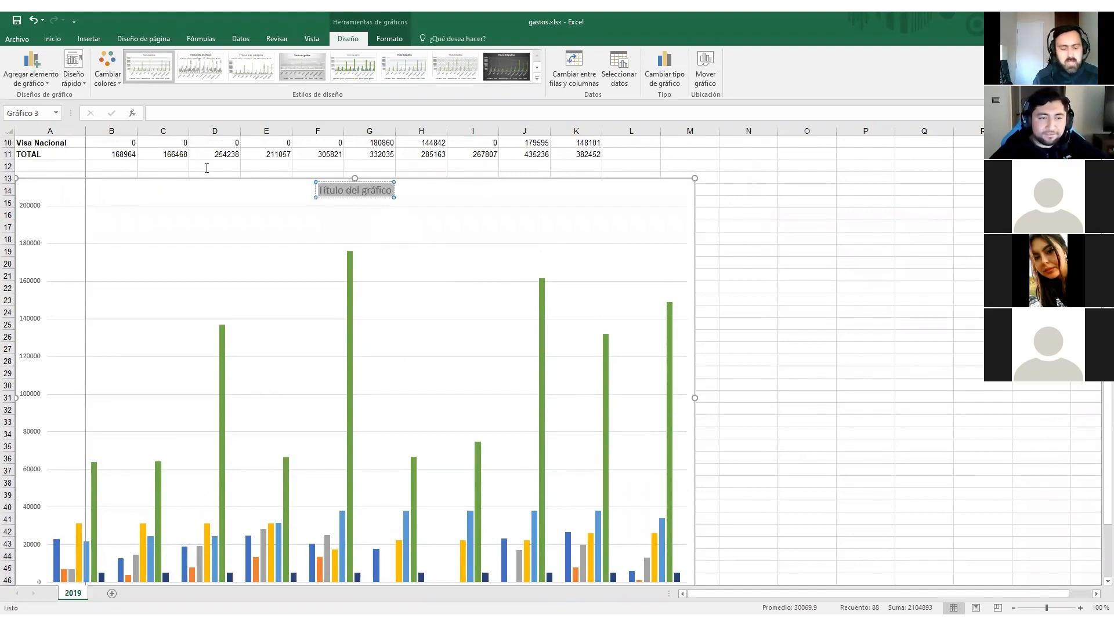
{"action": "type", "text": "E"}
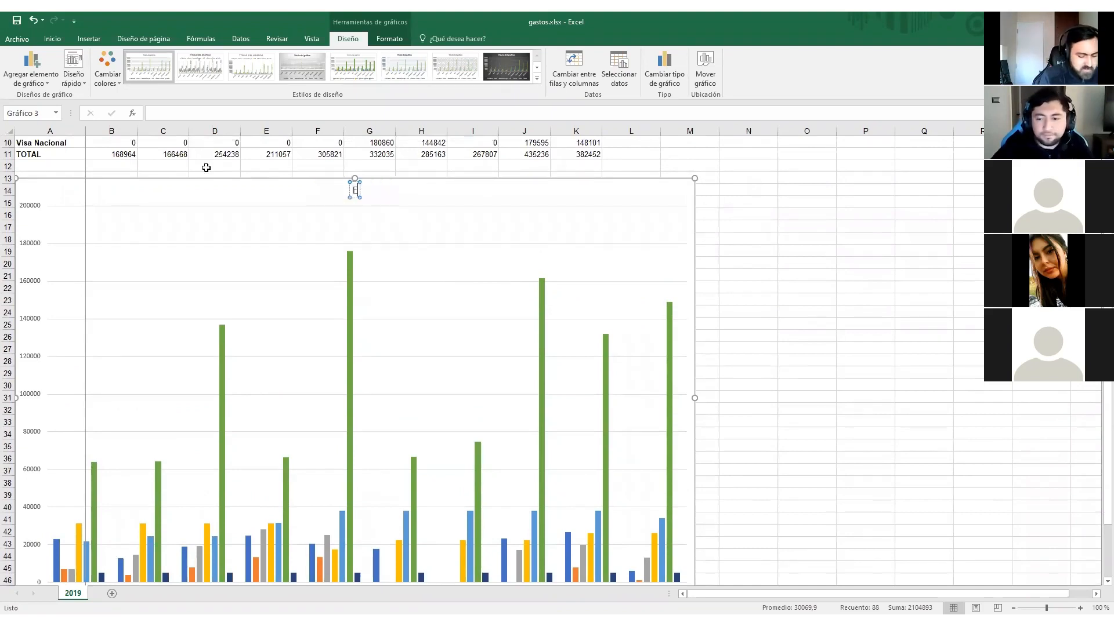
{"action": "type", "text": "gresos-Gastos"}
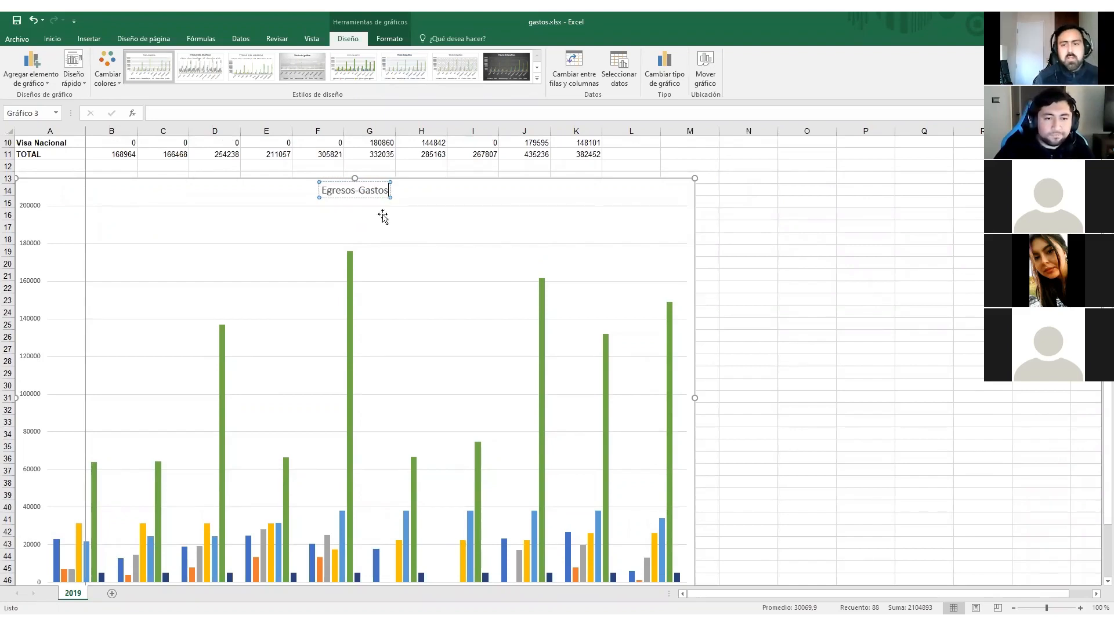
{"action": "left_click", "coordinate": [525, 254]}
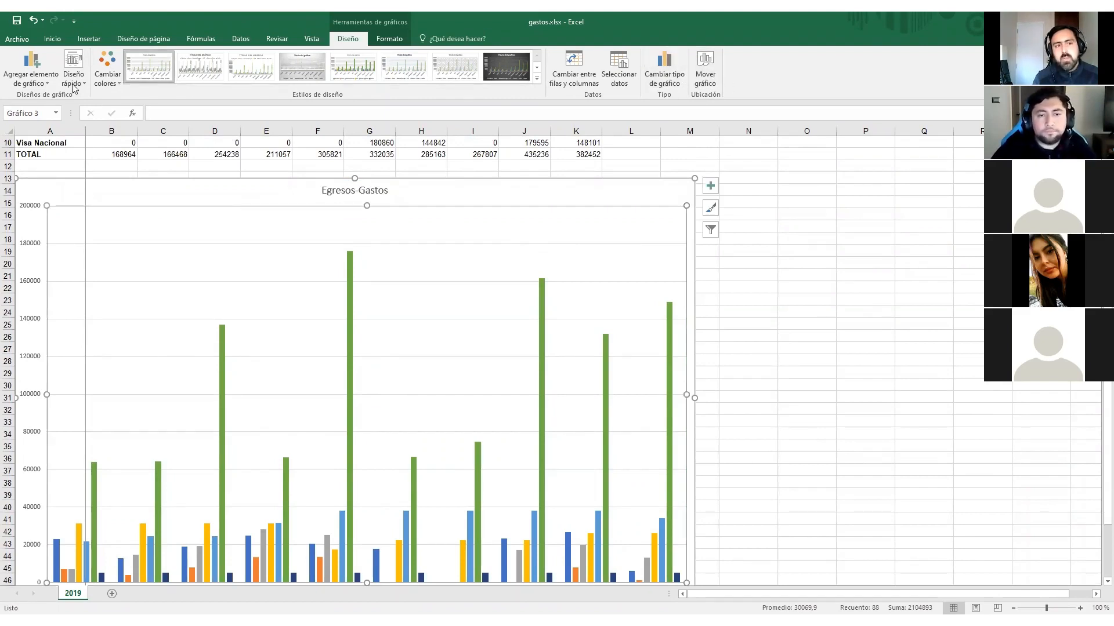
Step: Preview the alternative color palettes and design styles available for the Egresos-Gastos chart
{"action": "left_click", "coordinate": [112, 85]}
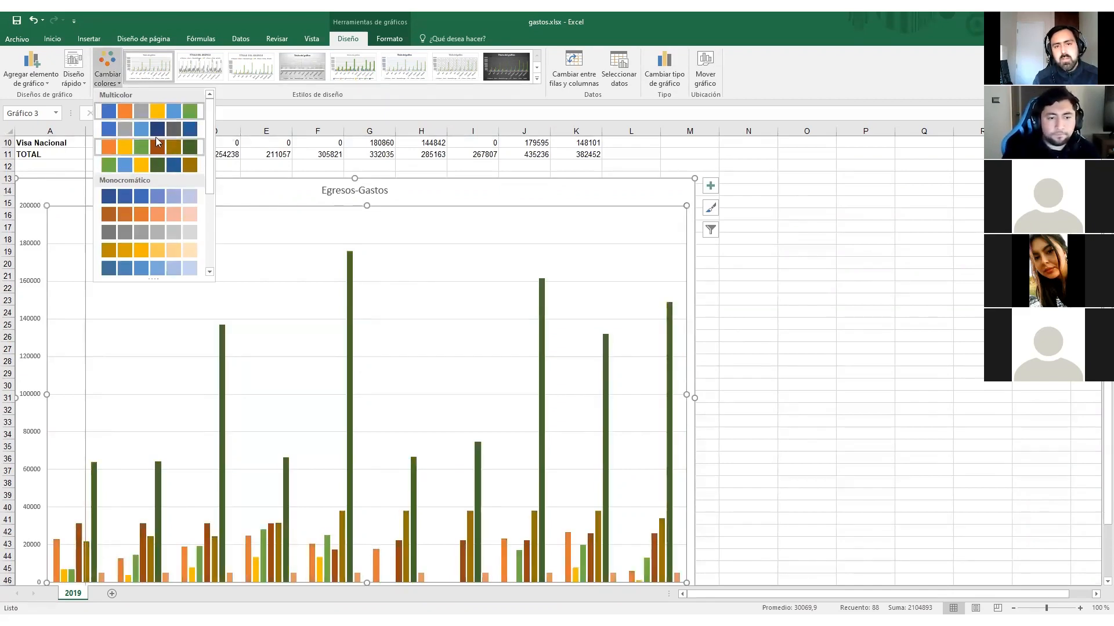
{"action": "left_click", "coordinate": [538, 82]}
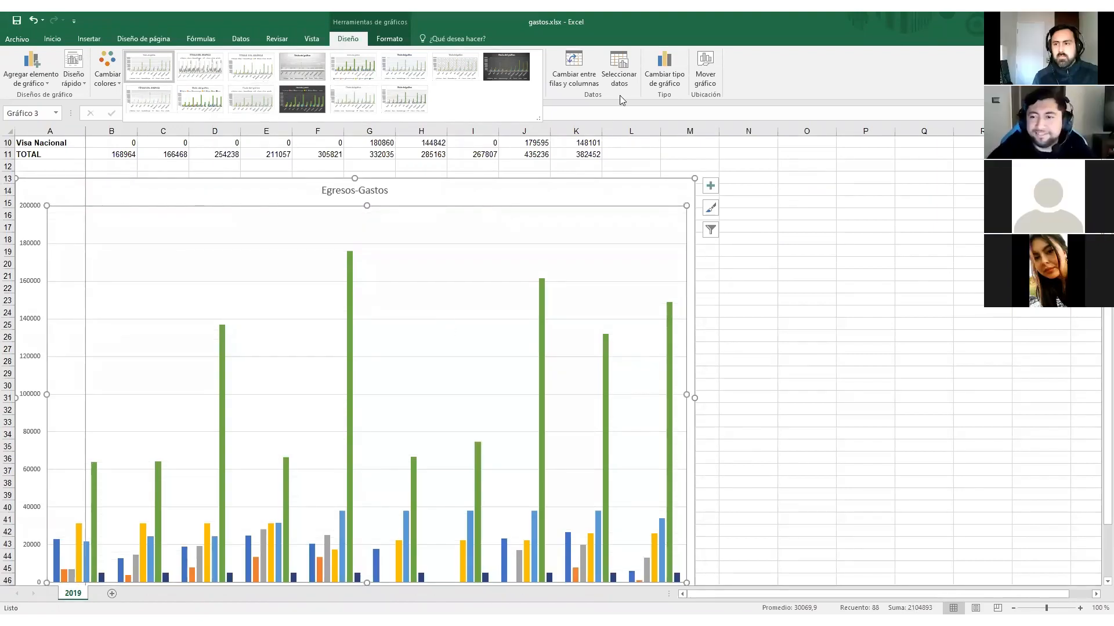
{"action": "key", "text": "Escape"}
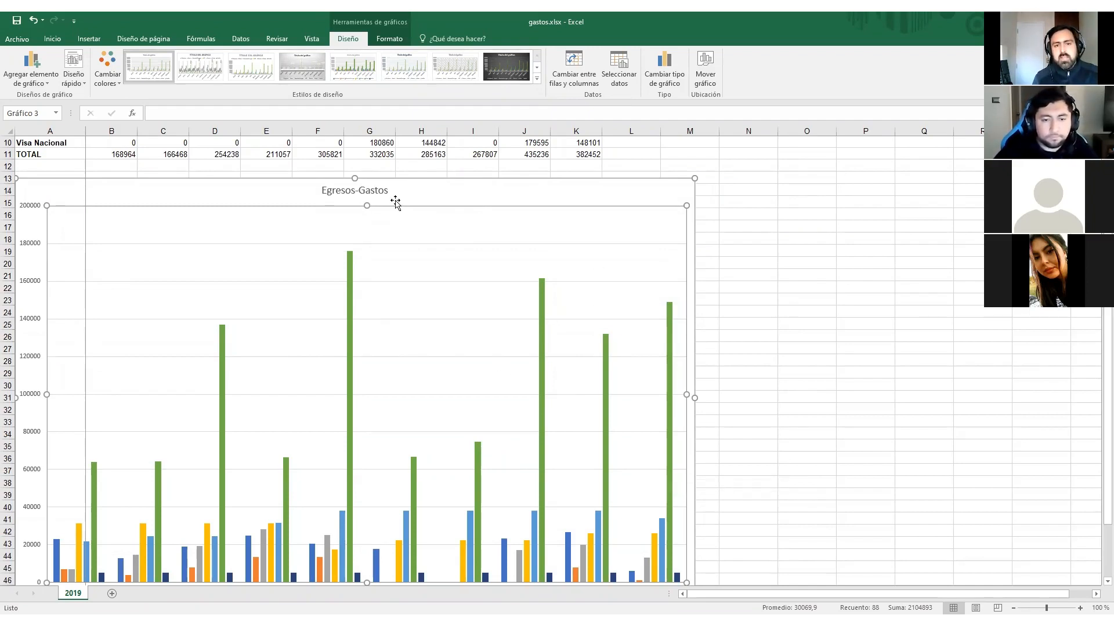
Step: Examine the vertical axis's limits and units in its format options, then look over the Egresos-Gastos chart
{"action": "left_click", "coordinate": [690, 219]}
{"action": "double_click", "coordinate": [636, 198]}
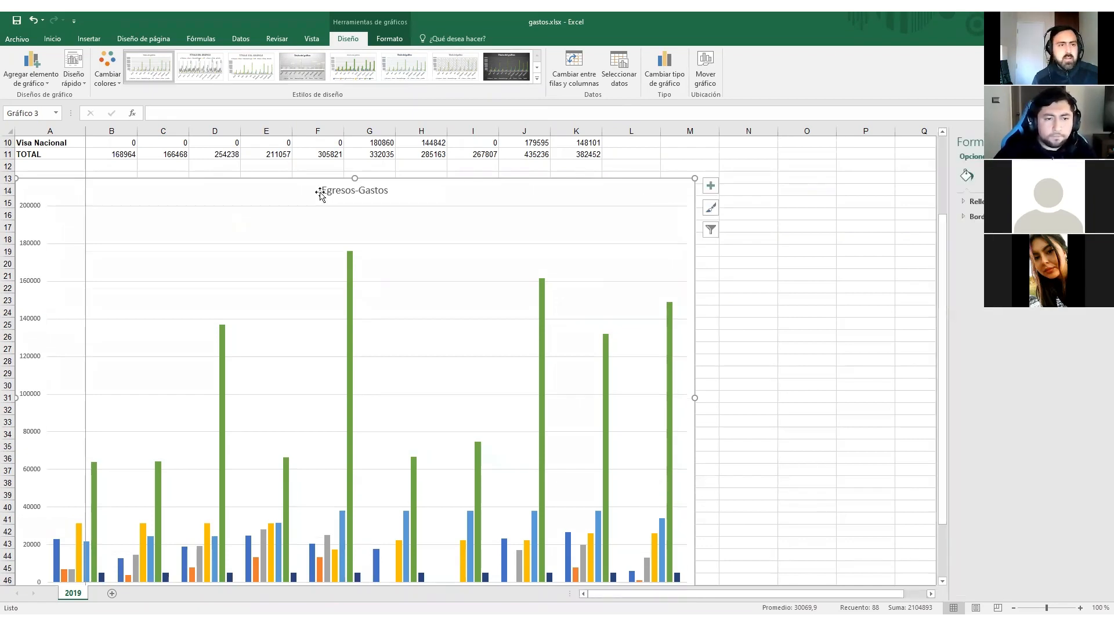
{"action": "left_click", "coordinate": [39, 219]}
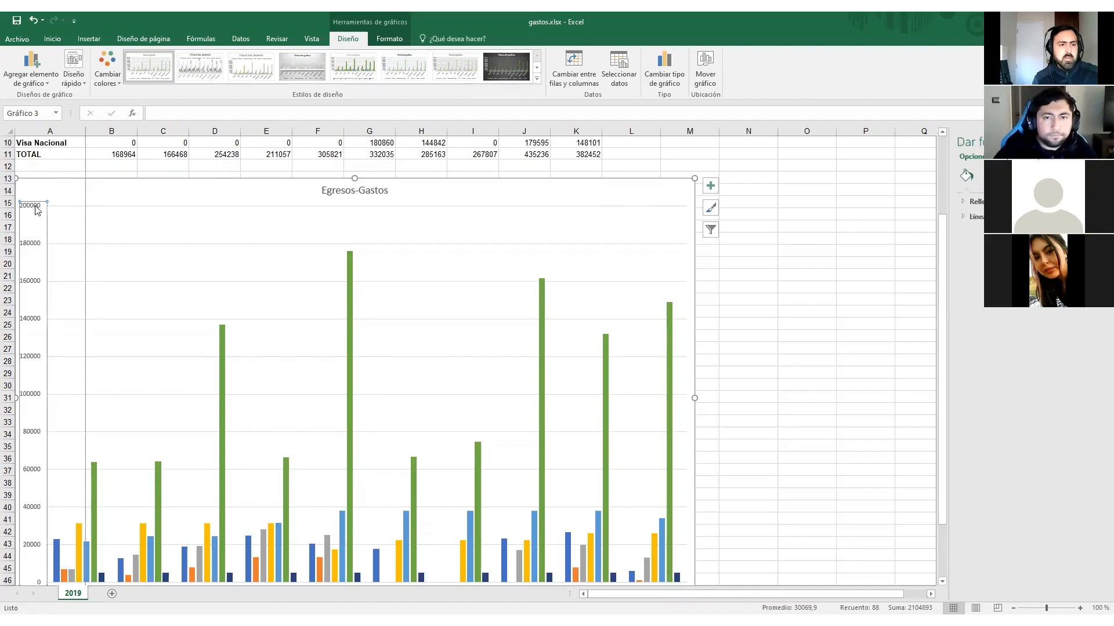
{"action": "right_click", "coordinate": [34, 206]}
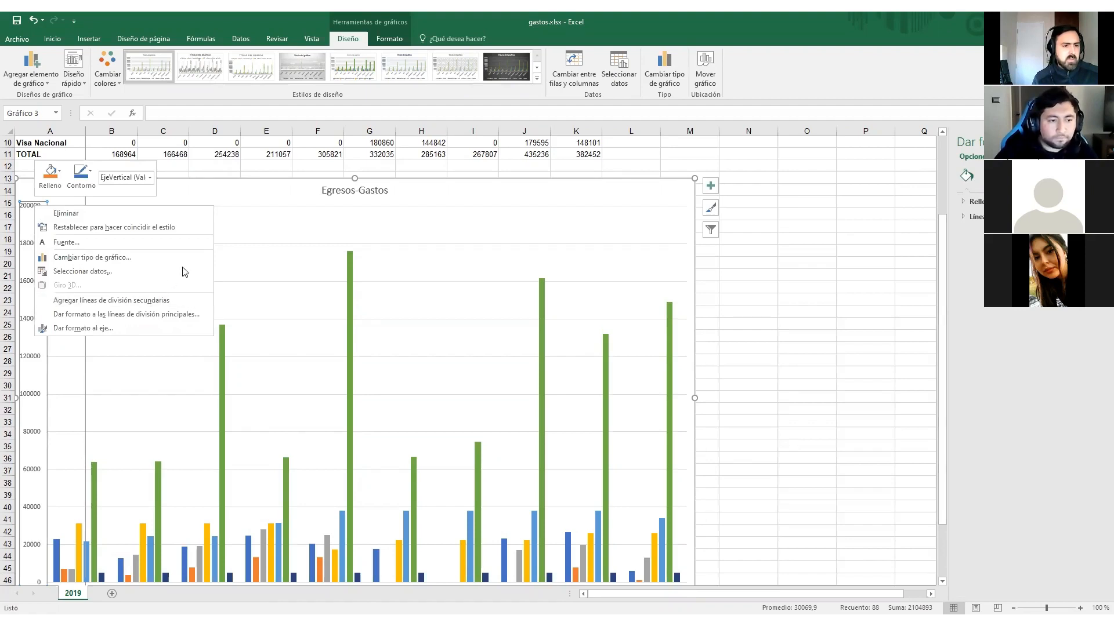
{"action": "left_click", "coordinate": [164, 329]}
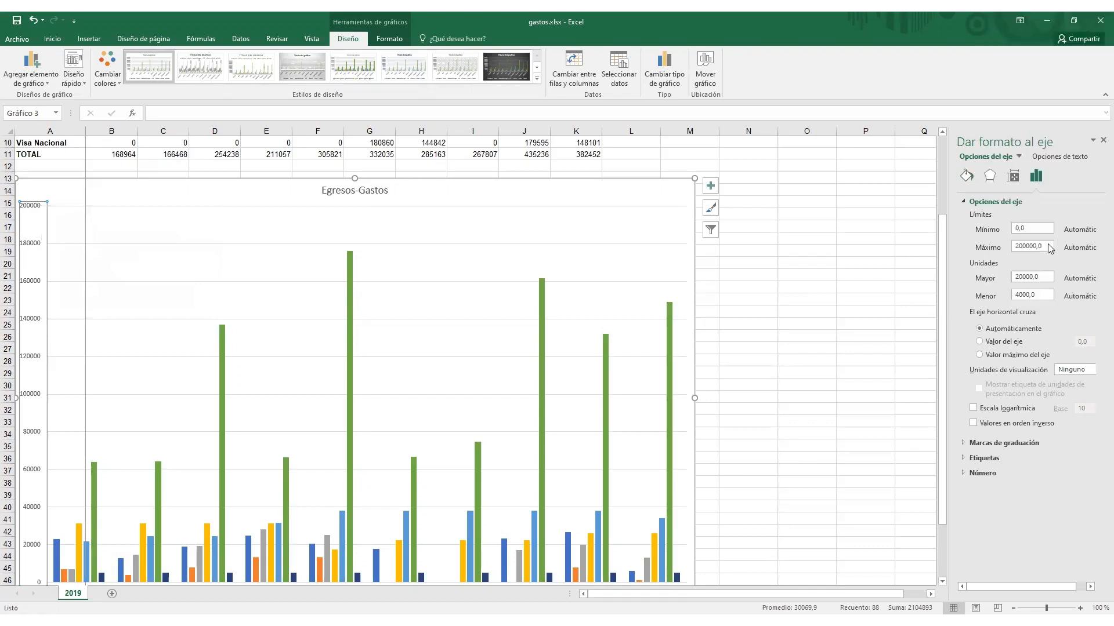
{"action": "left_click", "coordinate": [1102, 140]}
{"action": "left_click", "coordinate": [94, 260]}
{"action": "left_click", "coordinate": [94, 260]}
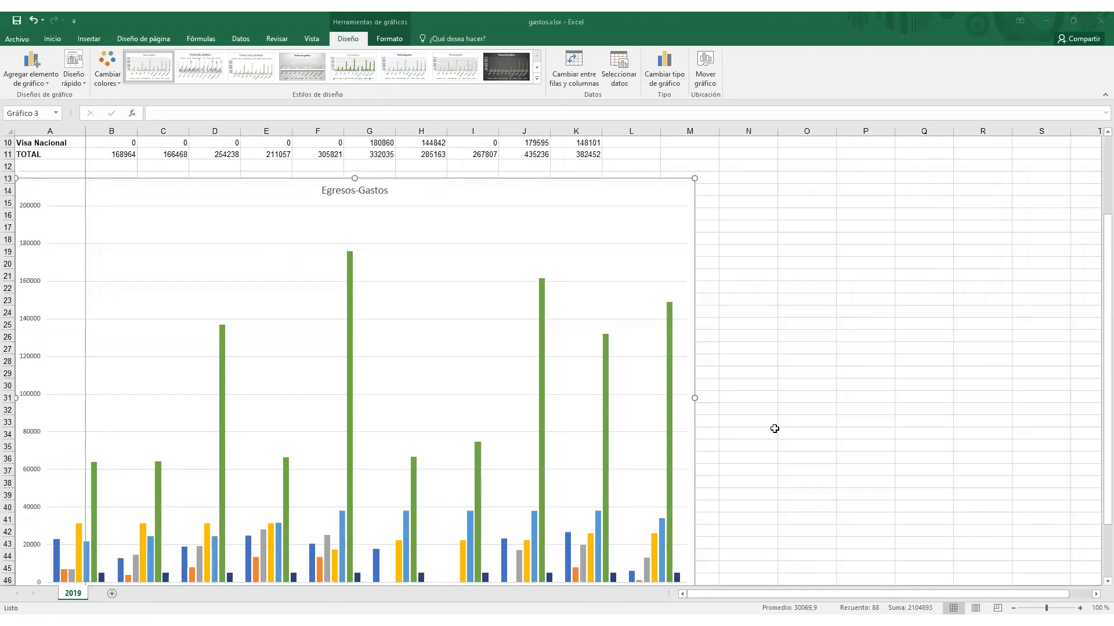
{"action": "scroll", "coordinate": [150, 263], "scroll_direction": "down", "scroll_amount": 1}
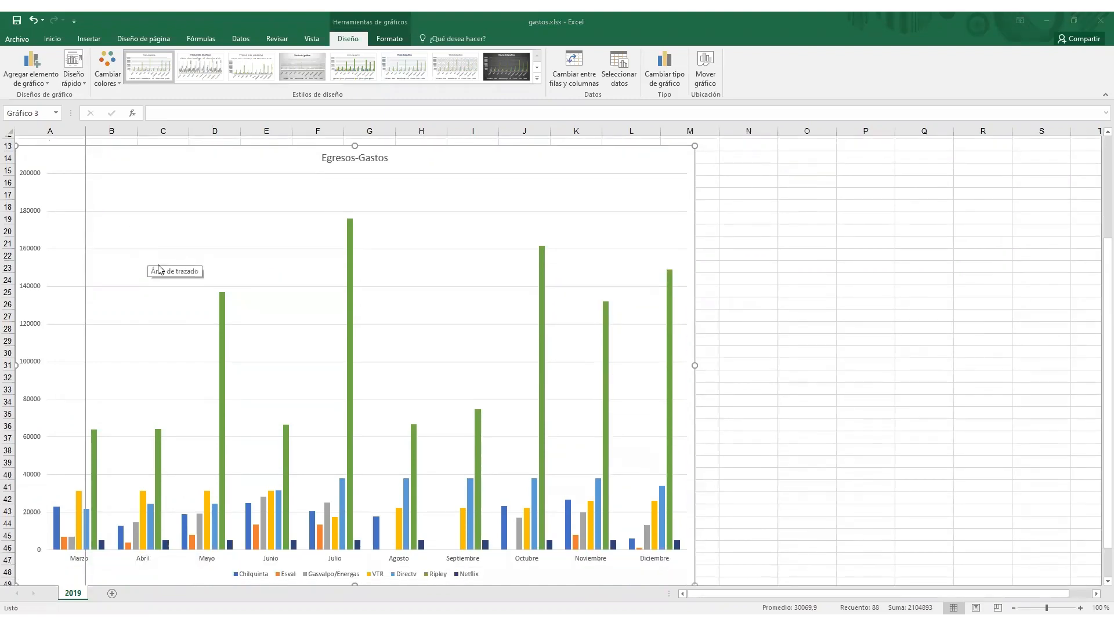
{"action": "scroll", "coordinate": [90, 177], "scroll_direction": "up", "scroll_amount": 1}
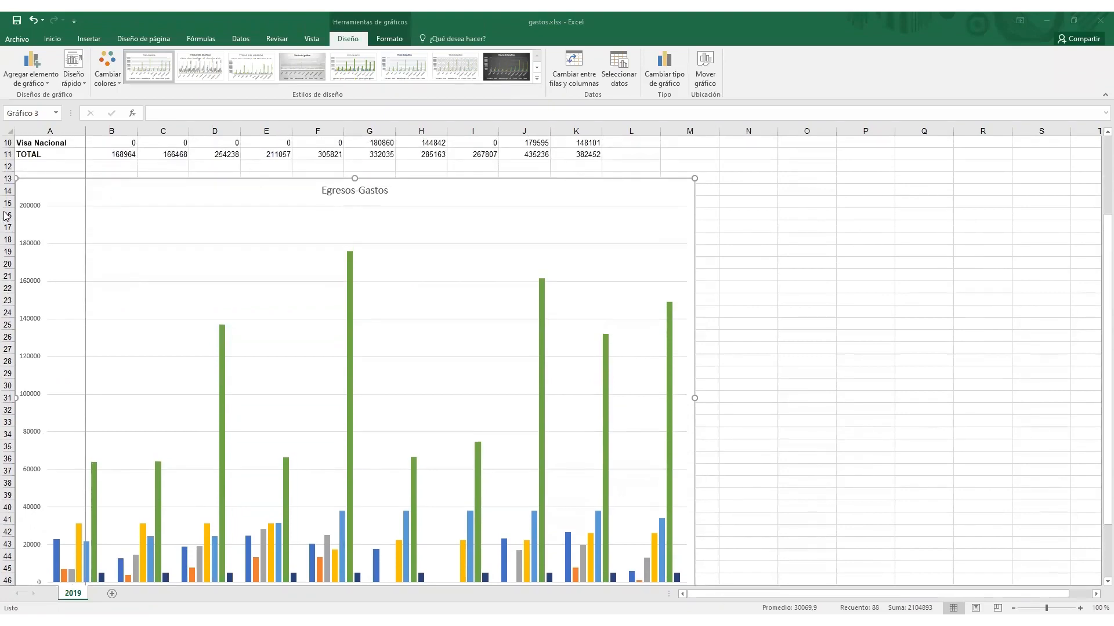
{"action": "left_click", "coordinate": [36, 213]}
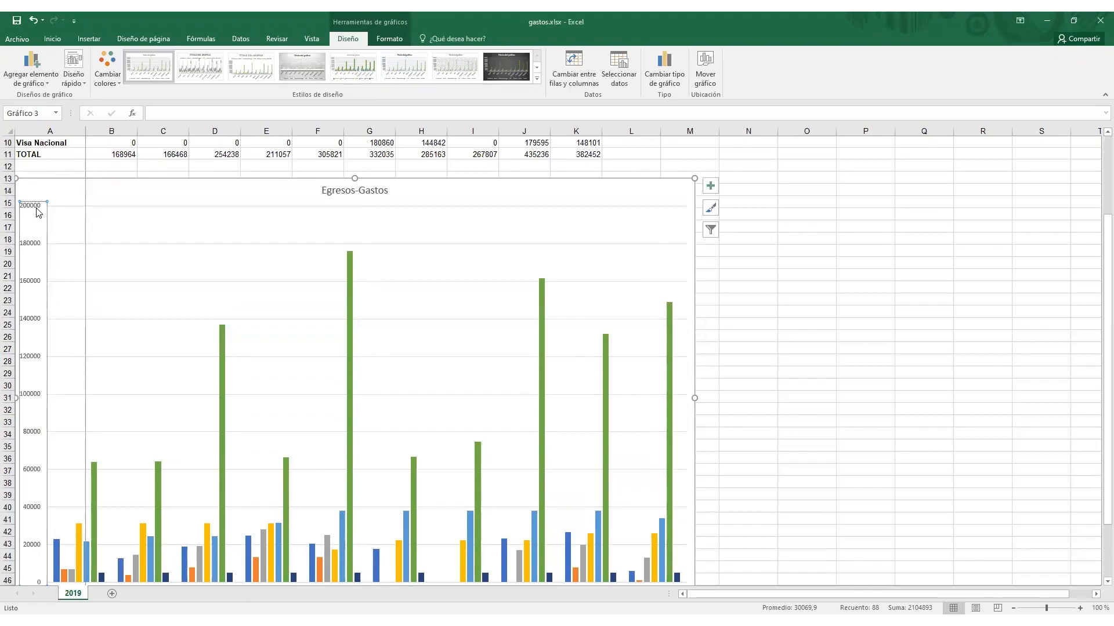
{"action": "left_click", "coordinate": [176, 234]}
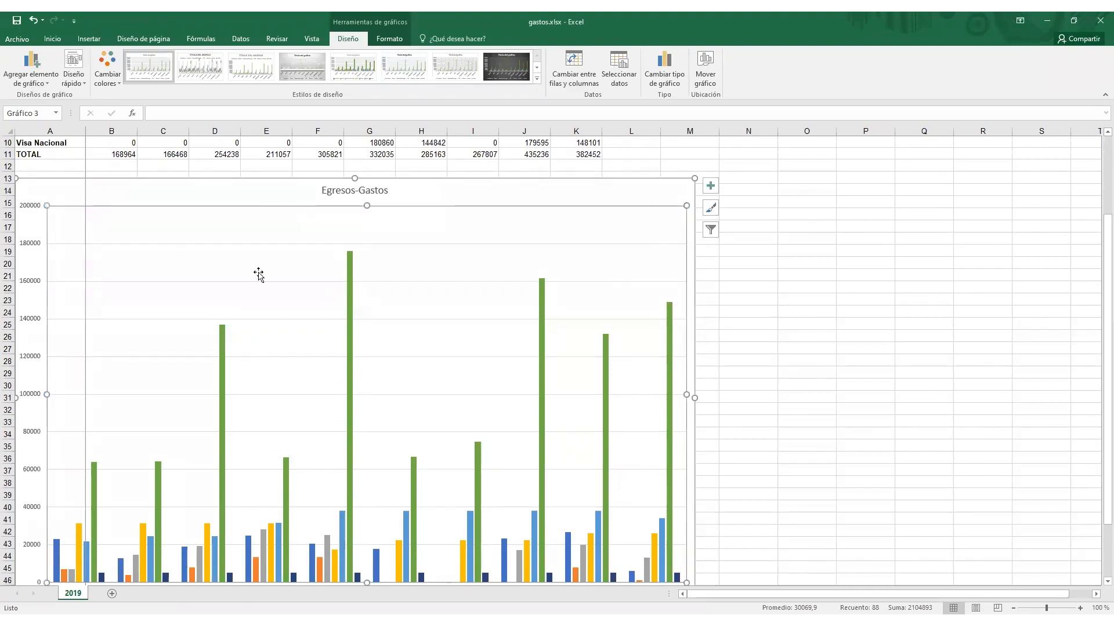
Step: Set the chart's vertical axis major unit to 50000 and its minor unit to 100000
{"action": "left_click", "coordinate": [29, 210]}
{"action": "double_click", "coordinate": [29, 201]}
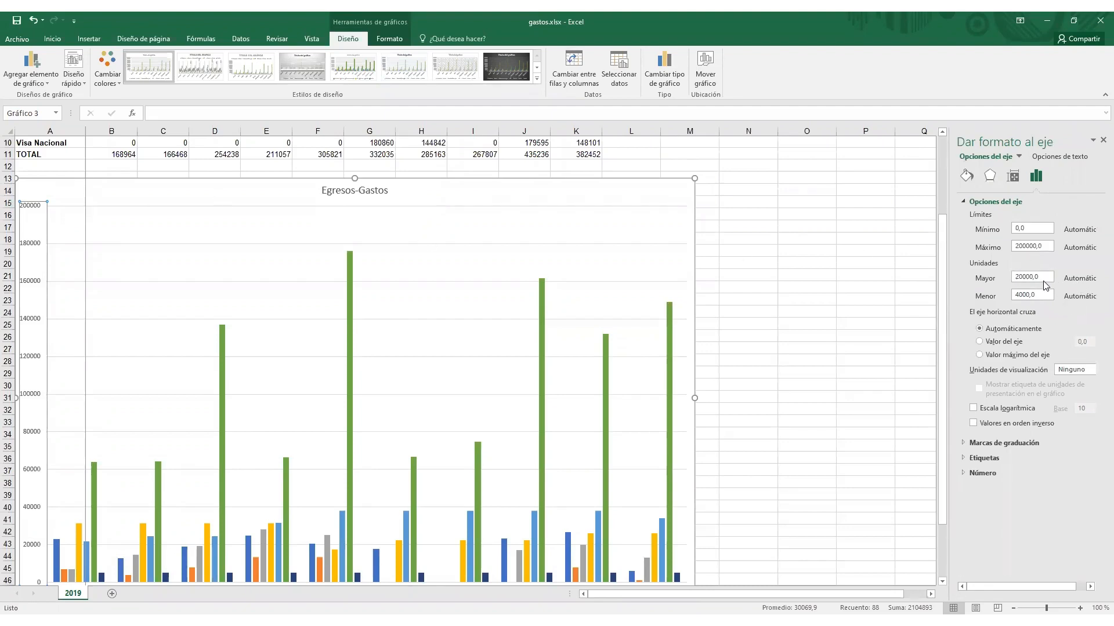
{"action": "left_click_drag", "start_coordinate": [1015, 276], "coordinate": [1041, 299]}
{"action": "type", "text": "5"}
{"action": "left_click", "coordinate": [1041, 294]}
{"action": "left_click_drag", "start_coordinate": [1011, 294], "coordinate": [1044, 293]}
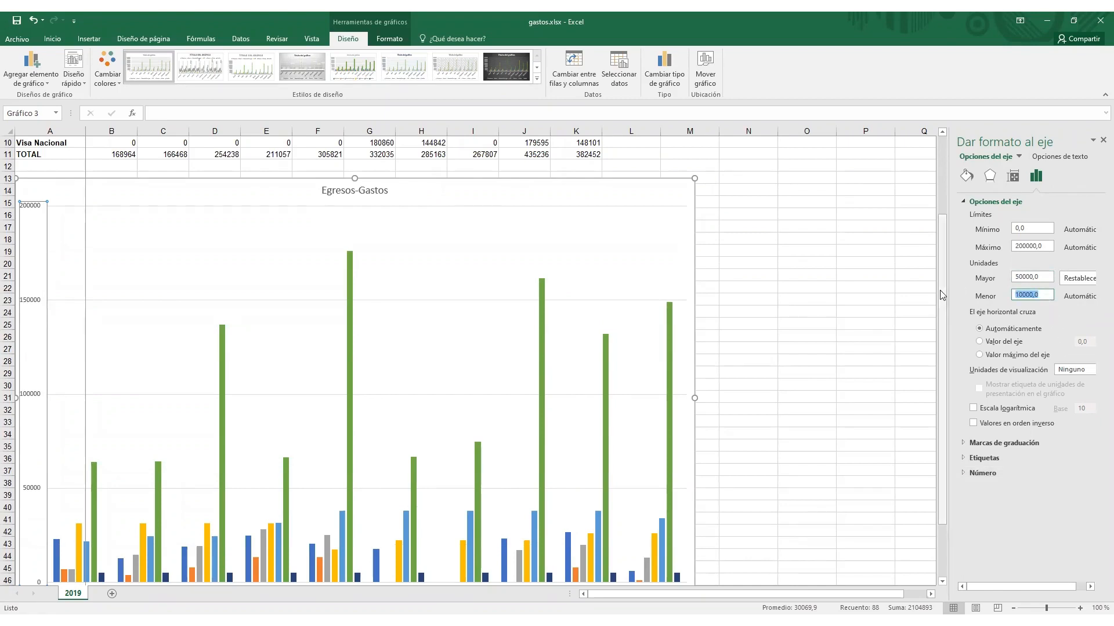
{"action": "type", "text": "100"}
{"action": "key", "text": "Return"}
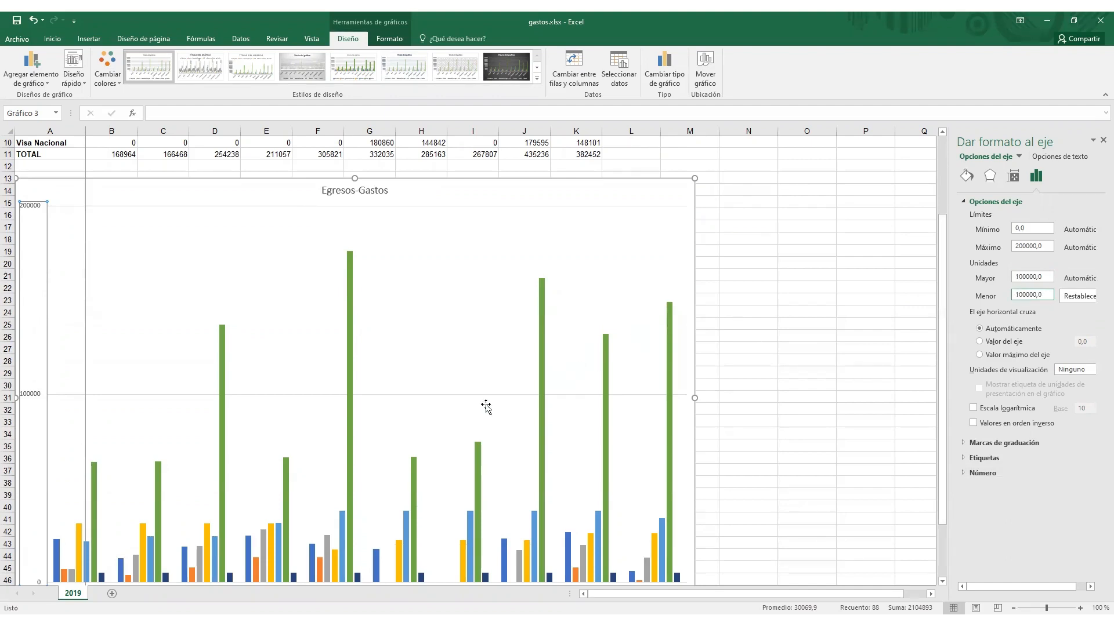
Step: Close the axis format options and review the rescaled Egresos-Gastos chart against the expense table
{"action": "left_click", "coordinate": [1102, 141]}
{"action": "scroll", "coordinate": [129, 373], "scroll_direction": "down", "scroll_amount": 1}
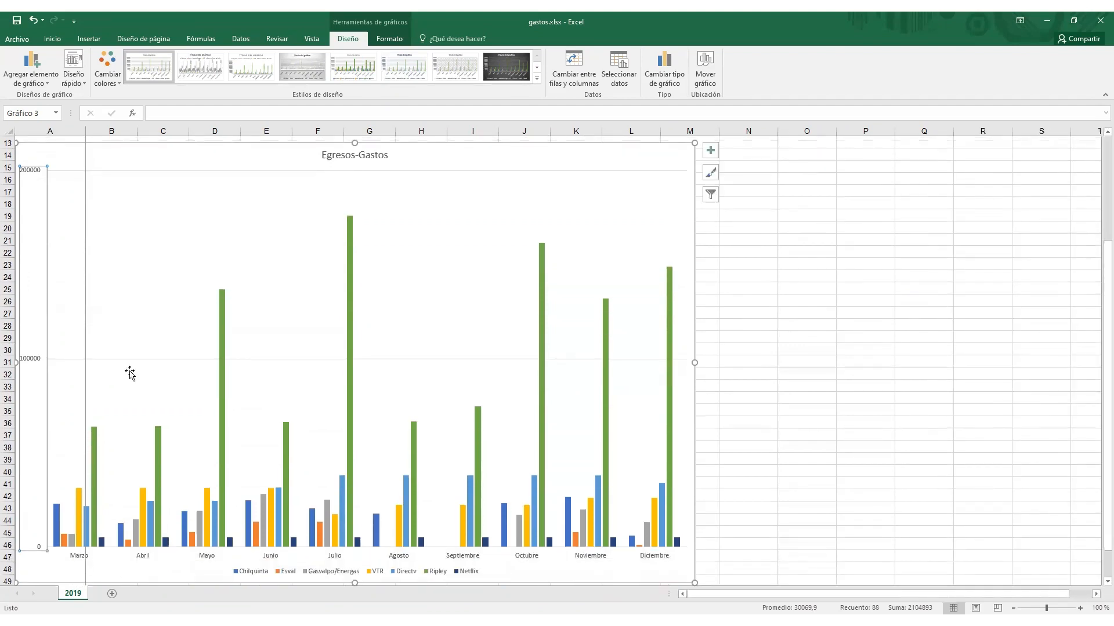
{"action": "scroll", "coordinate": [130, 373], "scroll_direction": "down", "scroll_amount": 1}
{"action": "scroll", "coordinate": [129, 368], "scroll_direction": "up", "scroll_amount": 3}
{"action": "scroll", "coordinate": [127, 383], "scroll_direction": "down", "scroll_amount": 1}
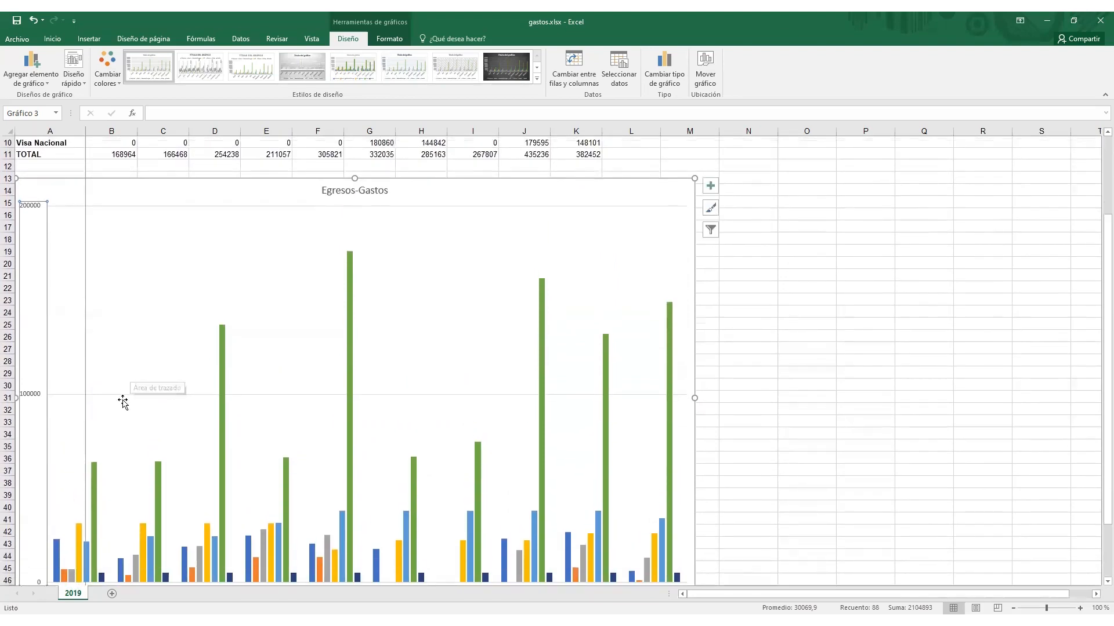
{"action": "scroll", "coordinate": [123, 401], "scroll_direction": "up", "scroll_amount": 3}
{"action": "scroll", "coordinate": [119, 403], "scroll_direction": "down", "scroll_amount": 2}
{"action": "scroll", "coordinate": [120, 405], "scroll_direction": "down", "scroll_amount": 1}
{"action": "scroll", "coordinate": [120, 405], "scroll_direction": "up", "scroll_amount": 1}
{"action": "scroll", "coordinate": [120, 406], "scroll_direction": "down", "scroll_amount": 1}
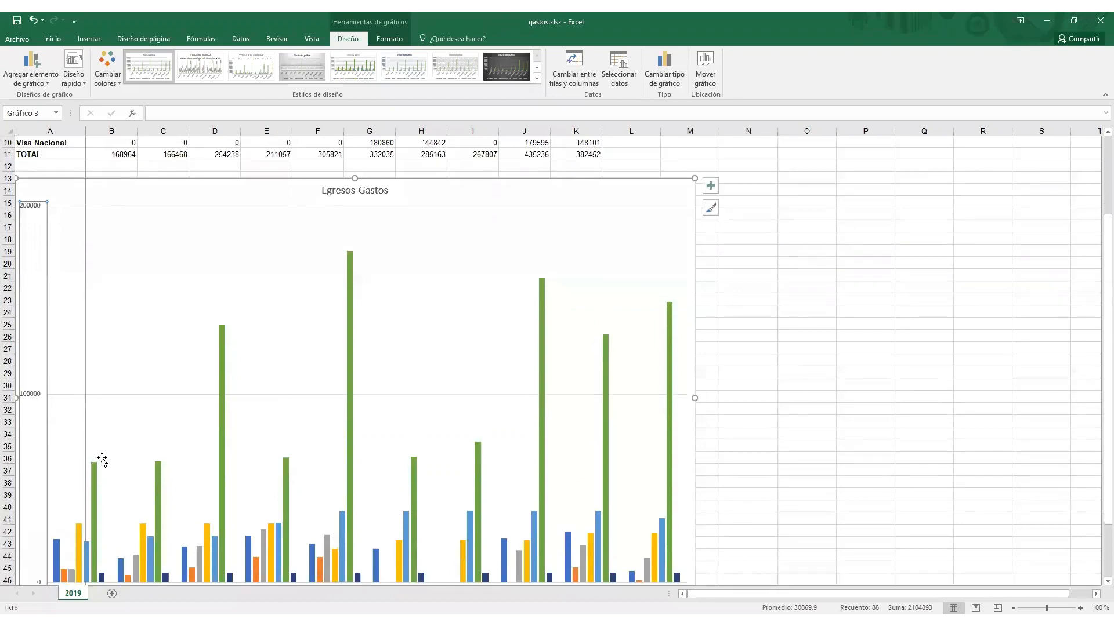
{"action": "scroll", "coordinate": [101, 460], "scroll_direction": "down", "scroll_amount": 1}
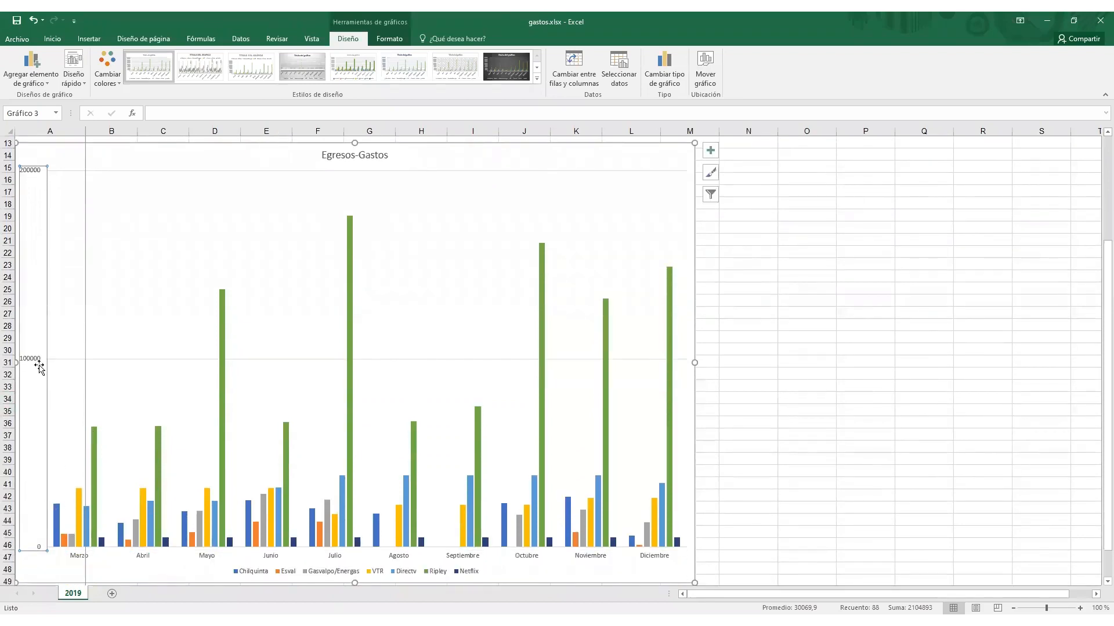
{"action": "scroll", "coordinate": [111, 284], "scroll_direction": "up", "scroll_amount": 1}
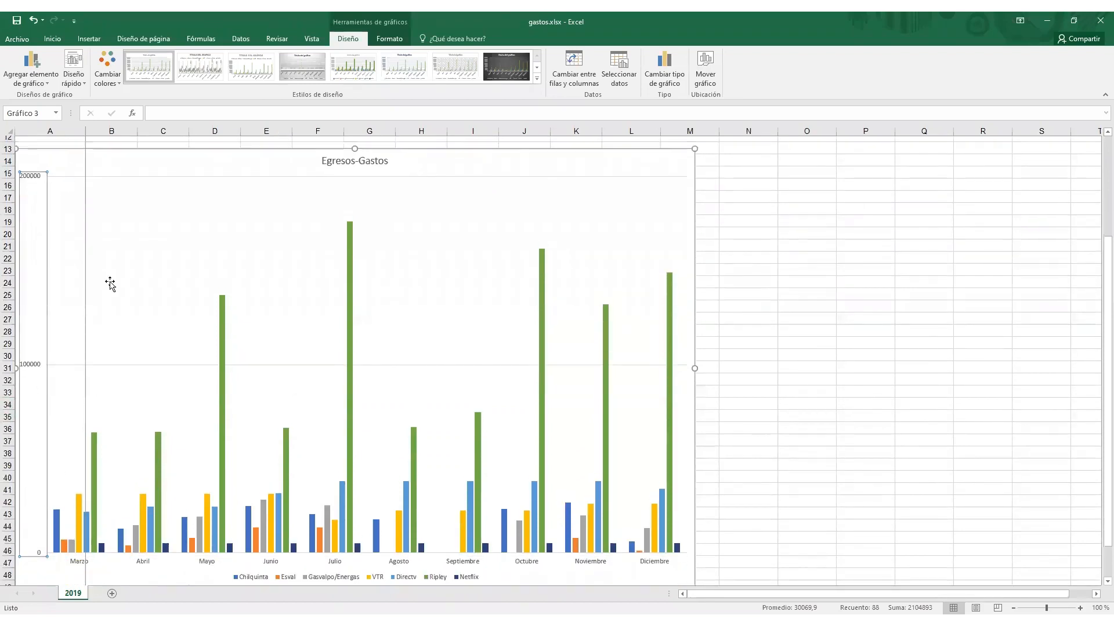
{"action": "scroll", "coordinate": [110, 284], "scroll_direction": "up", "scroll_amount": 3}
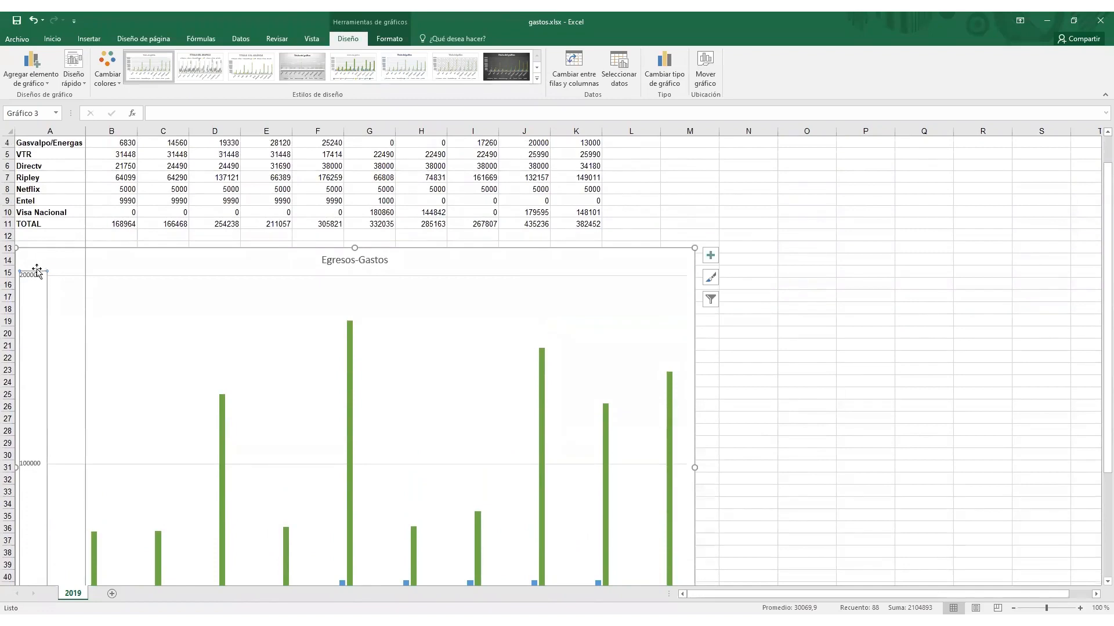
Step: Review the vertical axis's fill, scale and alignment format options, then close them
{"action": "double_click", "coordinate": [32, 275]}
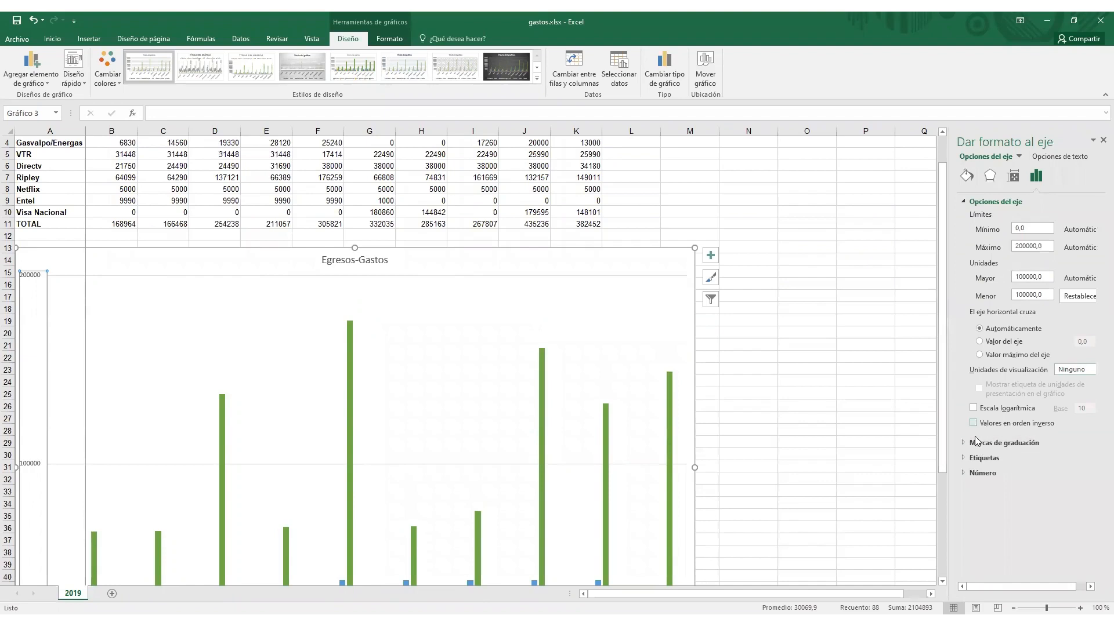
{"action": "left_click", "coordinate": [966, 177]}
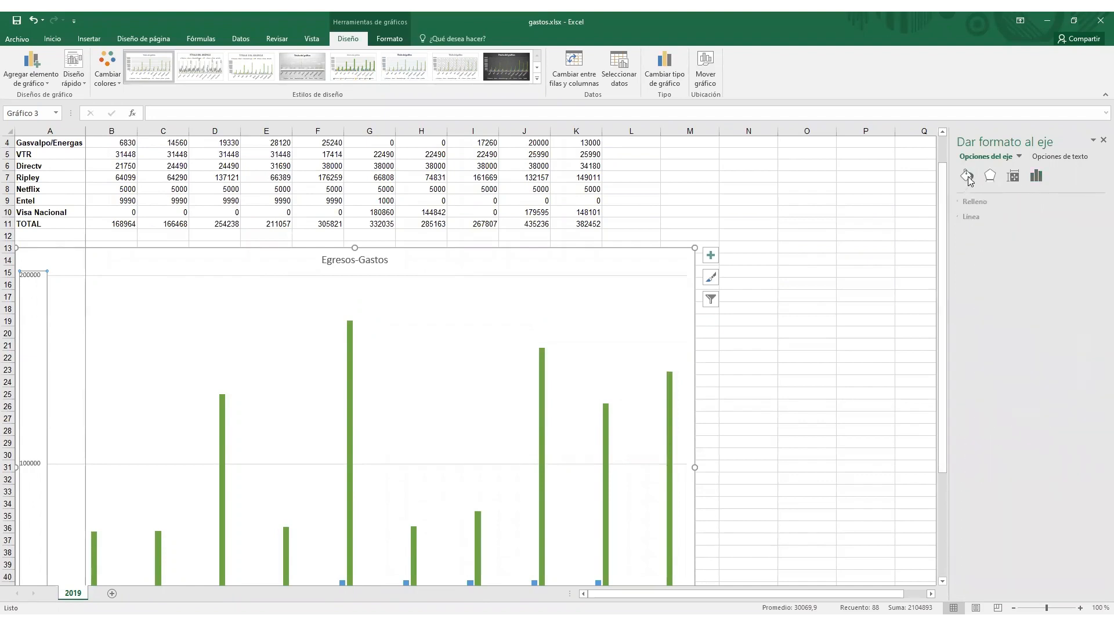
{"action": "left_click", "coordinate": [980, 203]}
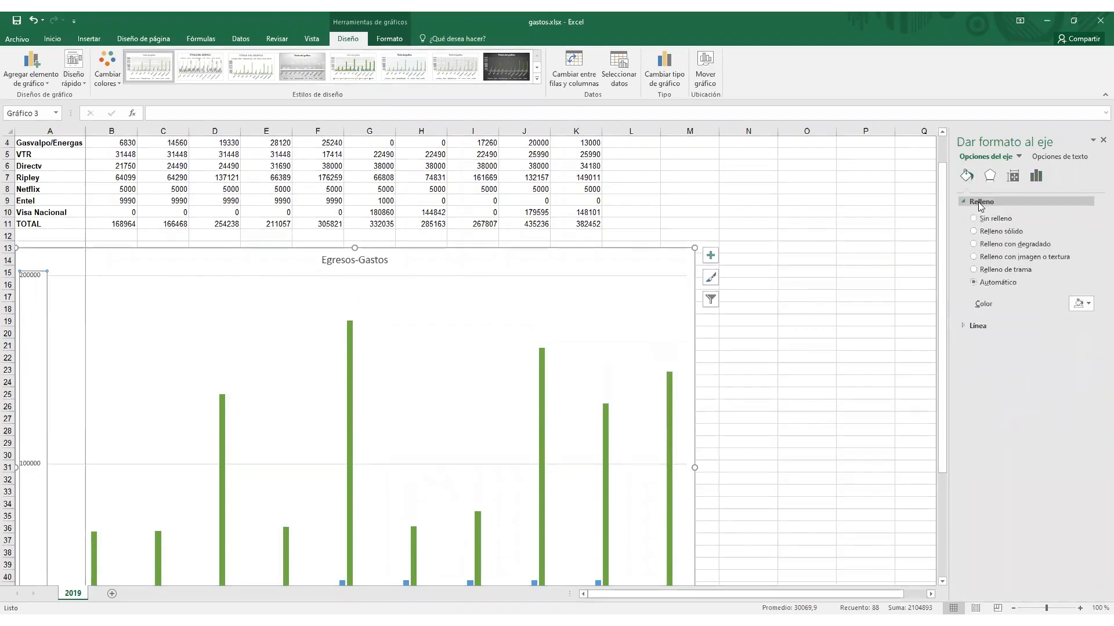
{"action": "left_click", "coordinate": [1035, 178]}
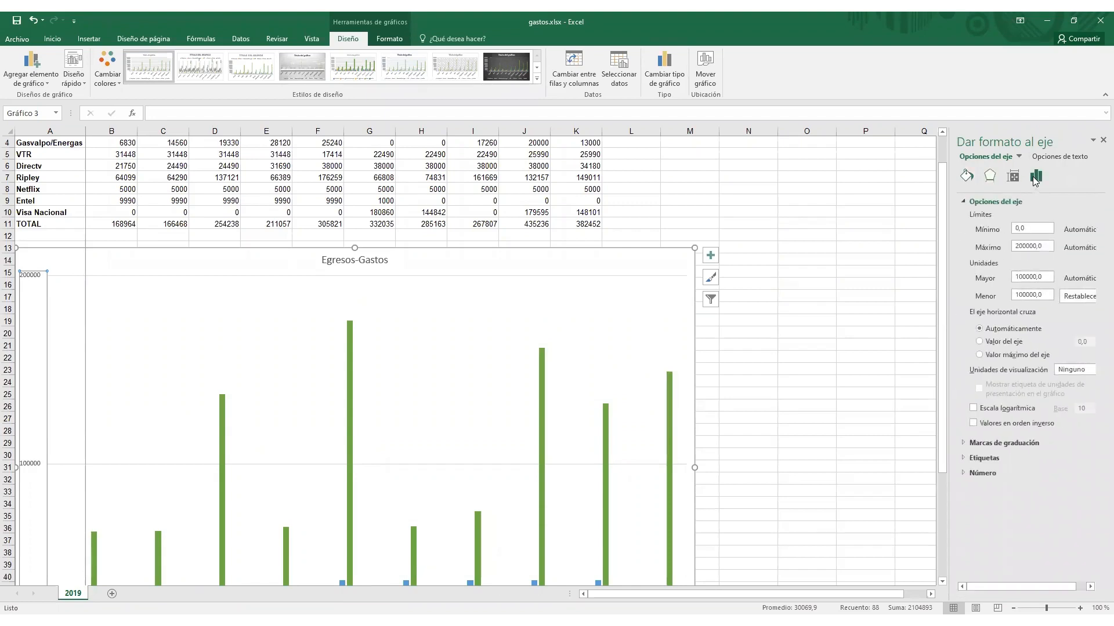
{"action": "left_click", "coordinate": [1012, 177]}
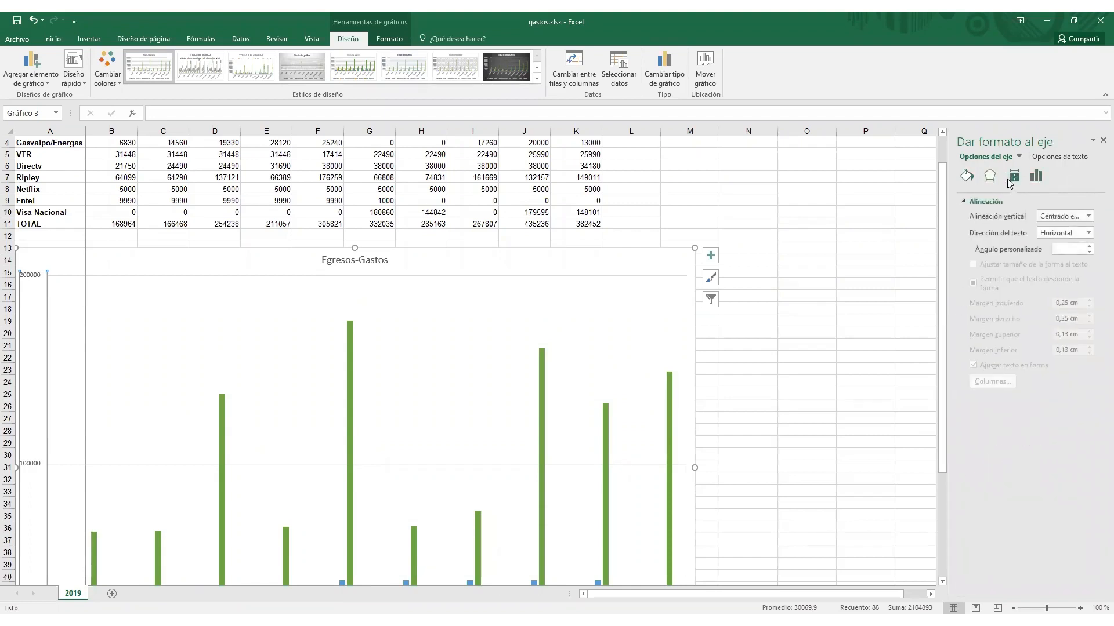
{"action": "left_click", "coordinate": [1102, 140]}
Step: Select the Ripley series in the chart and inspect its source row and the available chart tools
{"action": "left_click", "coordinate": [541, 404]}
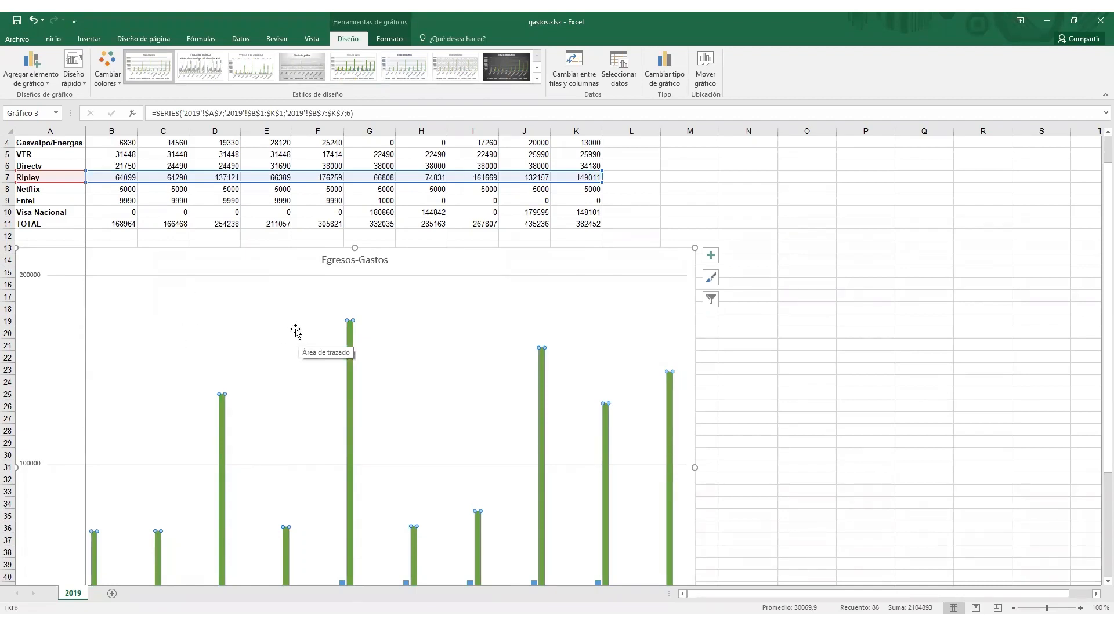
{"action": "left_click", "coordinate": [397, 38]}
{"action": "left_click", "coordinate": [351, 39]}
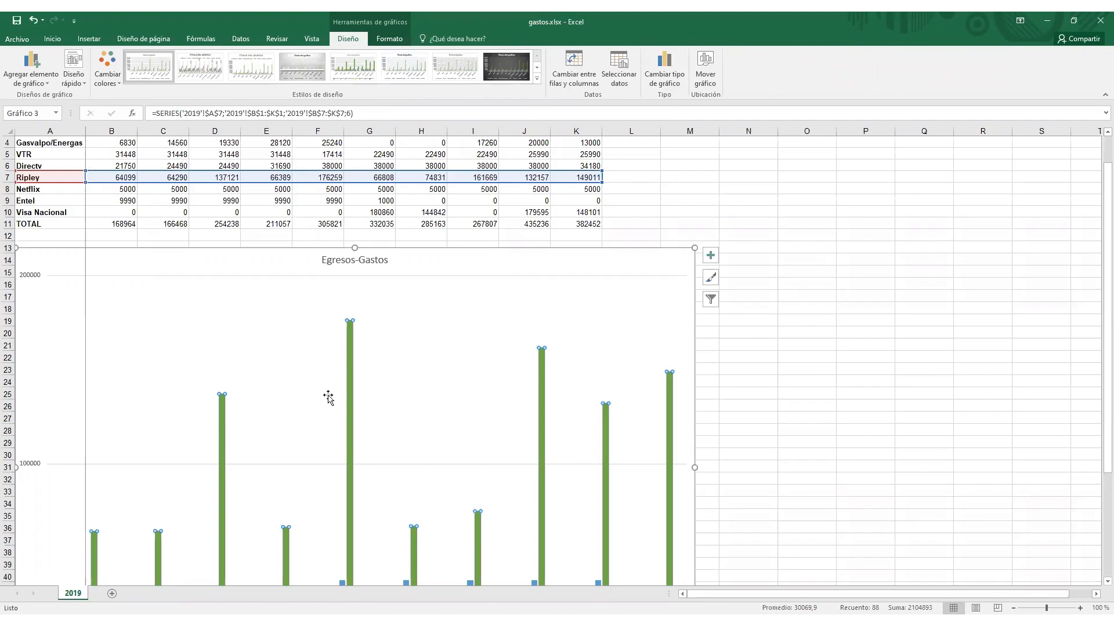
{"action": "scroll", "coordinate": [365, 371], "scroll_direction": "down", "scroll_amount": 2}
{"action": "scroll", "coordinate": [365, 371], "scroll_direction": "up", "scroll_amount": 2}
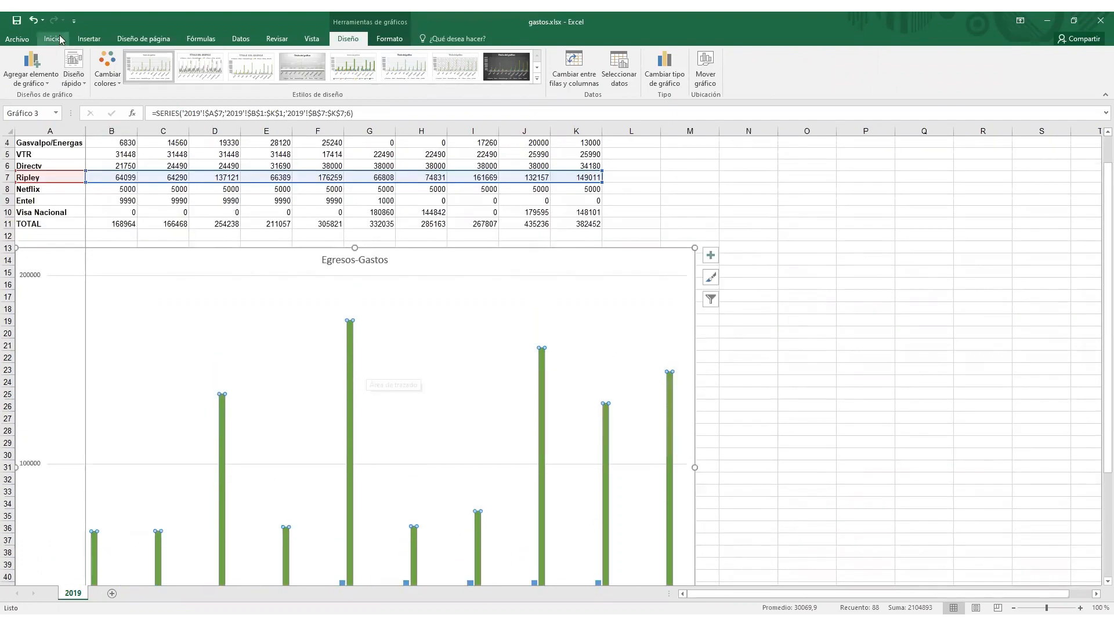
Step: Undo the vertical axis unit changes and the earlier chart work, back to the table without a chart
{"action": "left_click", "coordinate": [32, 24]}
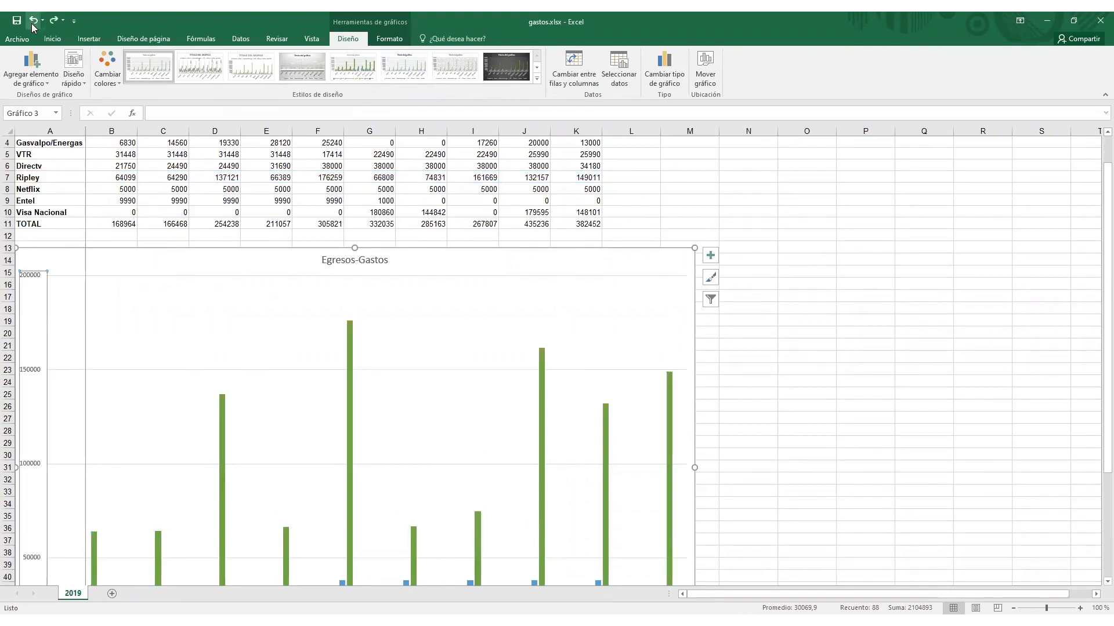
{"action": "left_click", "coordinate": [32, 23]}
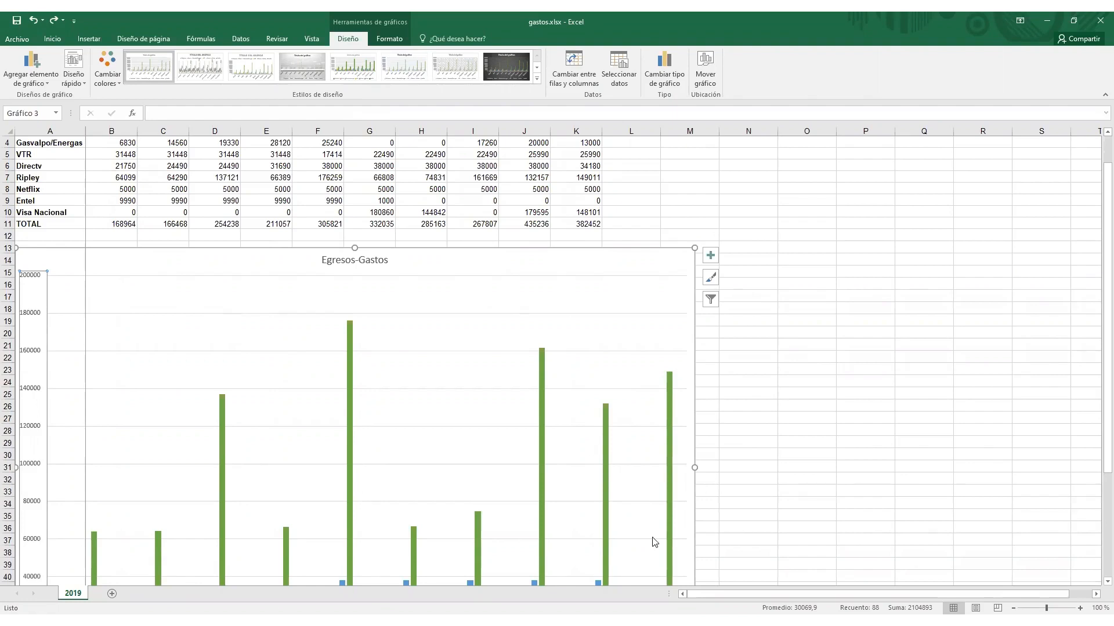
{"action": "left_click", "coordinate": [32, 22]}
{"action": "left_click", "coordinate": [31, 22]}
{"action": "left_click", "coordinate": [31, 22]}
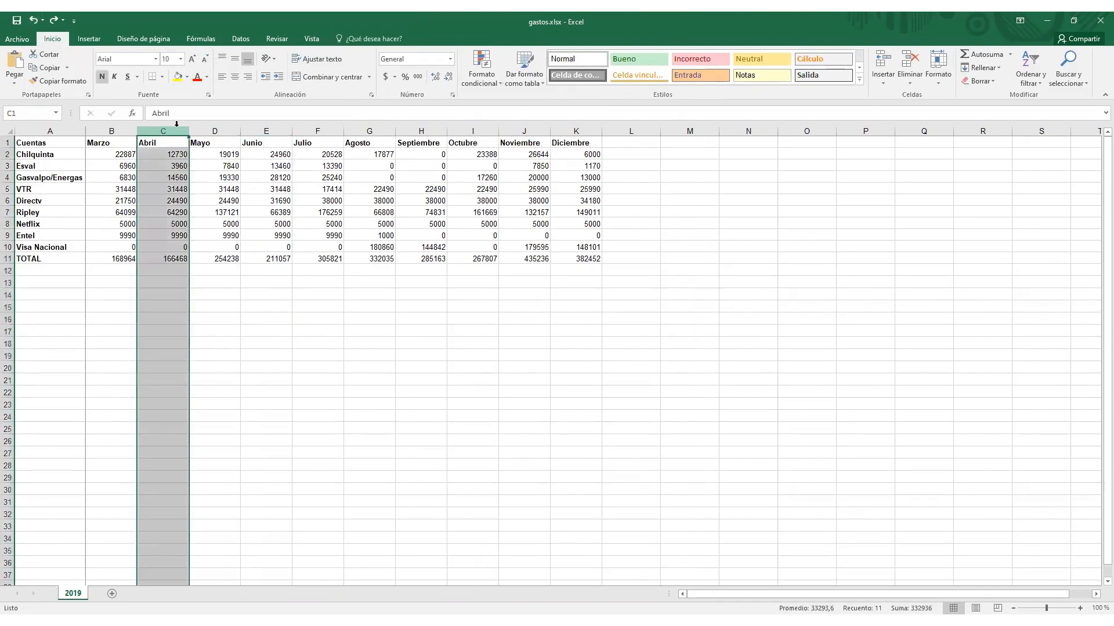
Step: Hide the Marzo column (column B) in the expense table
{"action": "left_click", "coordinate": [263, 377]}
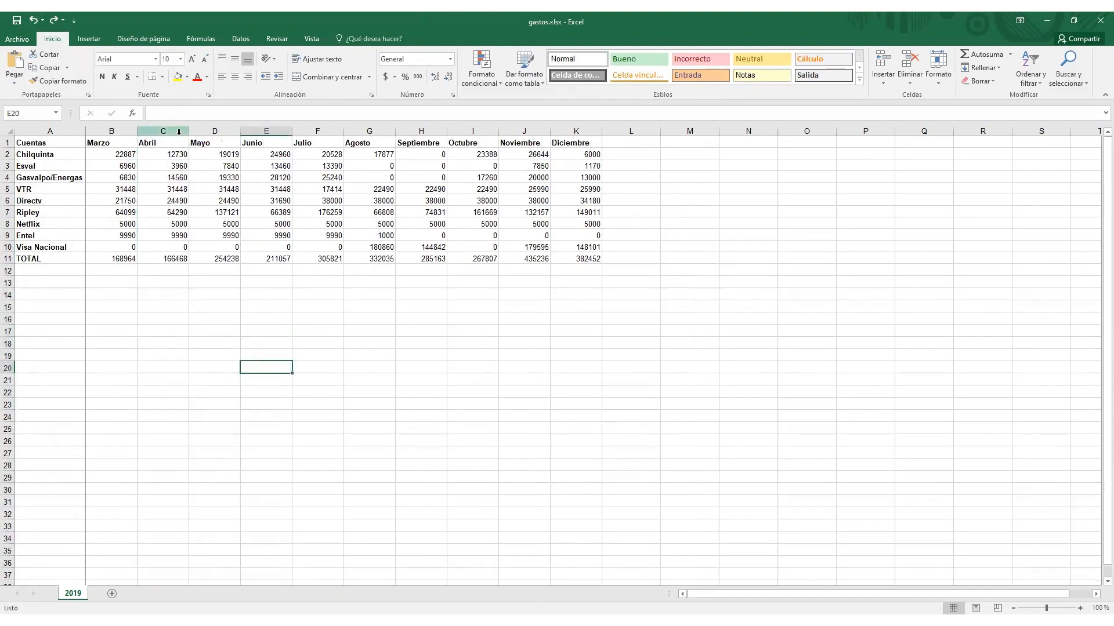
{"action": "left_click", "coordinate": [177, 130]}
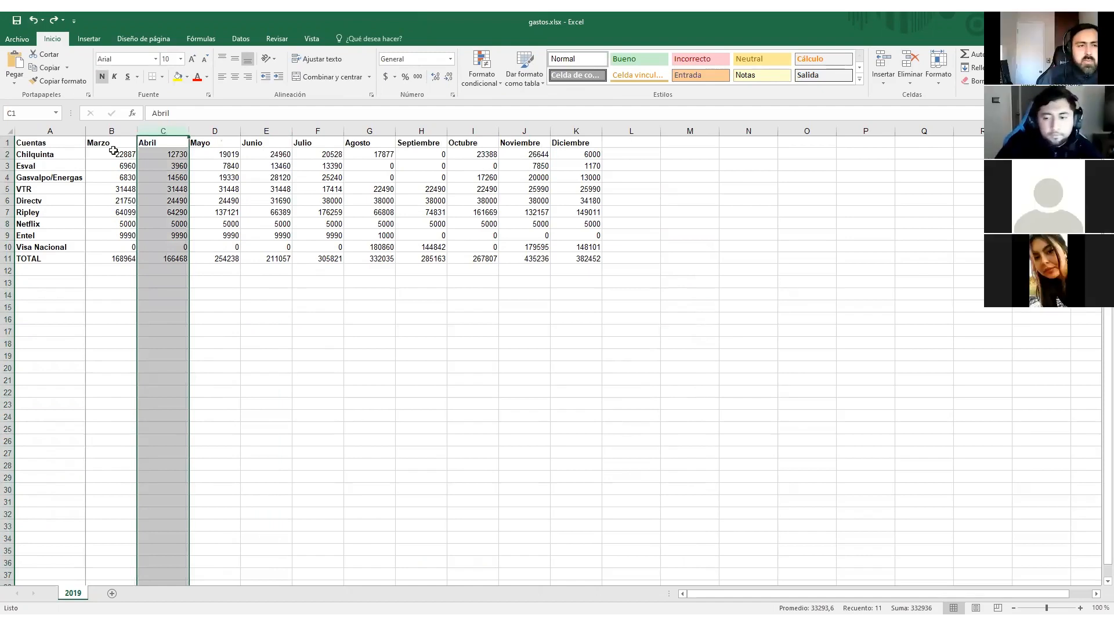
{"action": "left_click", "coordinate": [114, 130]}
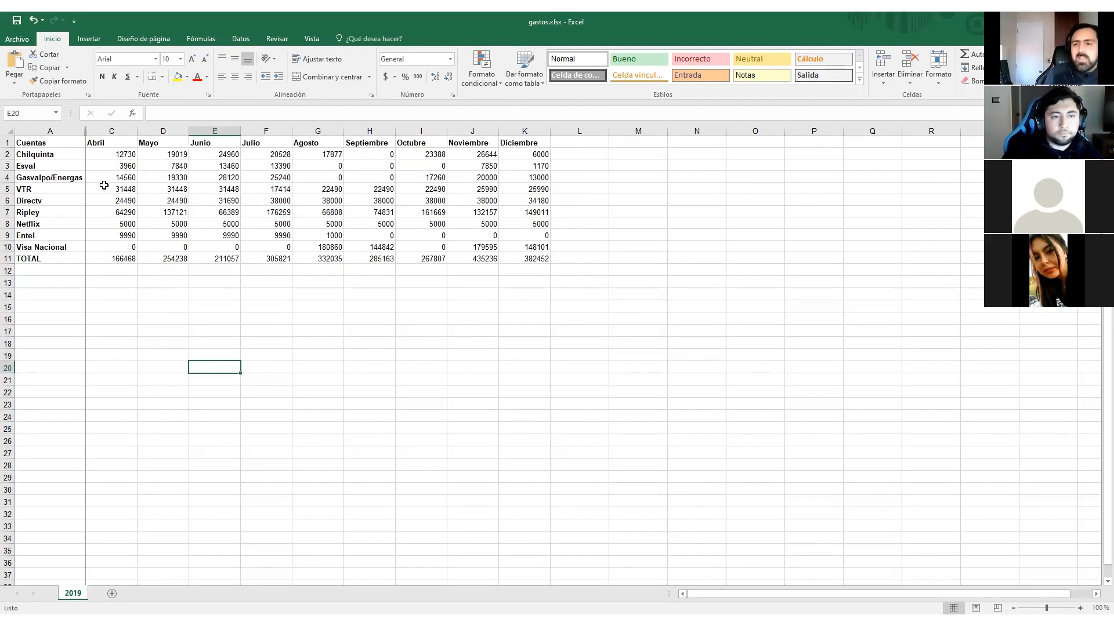
Step: Select the contiguous block of month columns from Abril through Julio (C to F)
{"action": "left_click", "coordinate": [128, 132]}
{"action": "left_click", "coordinate": [255, 132], "text": "shift"}
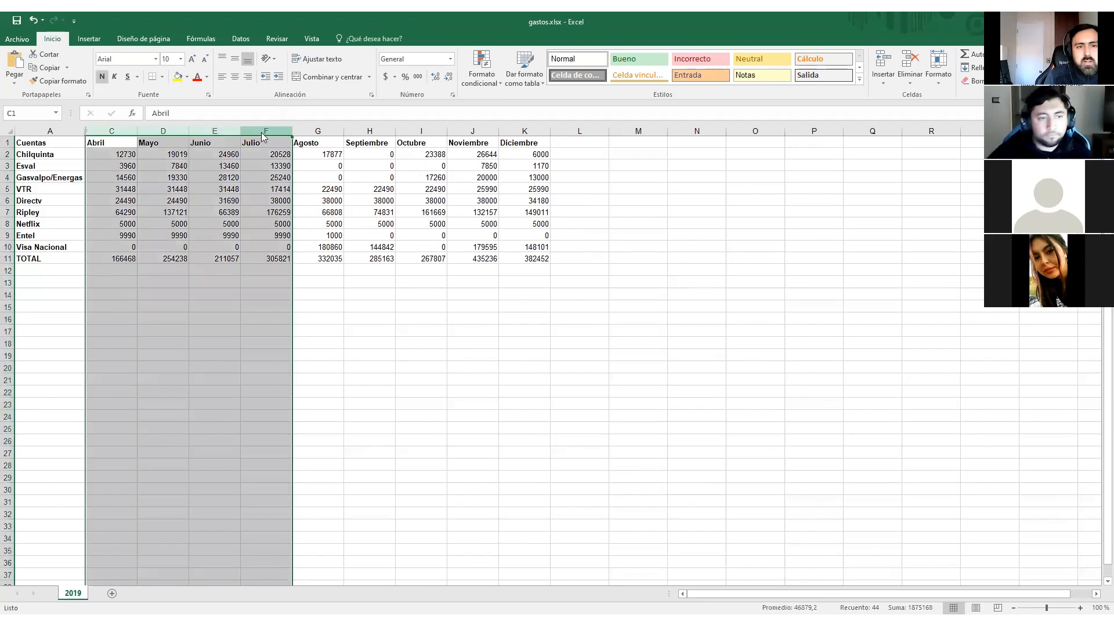
{"action": "right_click", "coordinate": [262, 134]}
{"action": "key", "text": "Escape"}
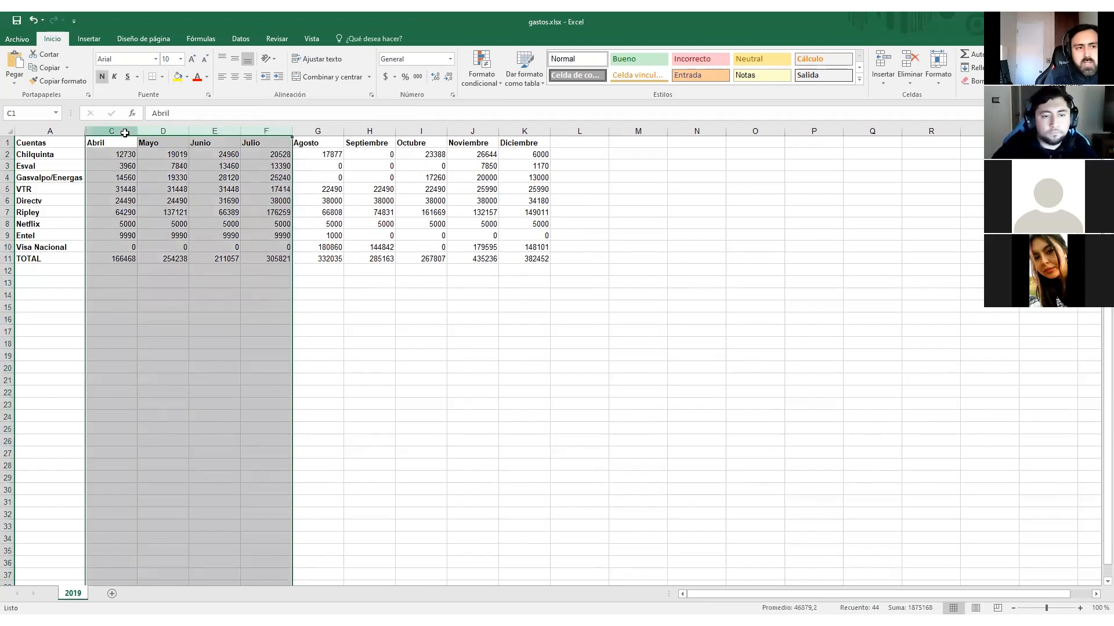
Step: Select only the non-adjacent Abril and Julio columns (C and F) together, and clear that selection
{"action": "left_click", "coordinate": [124, 131]}
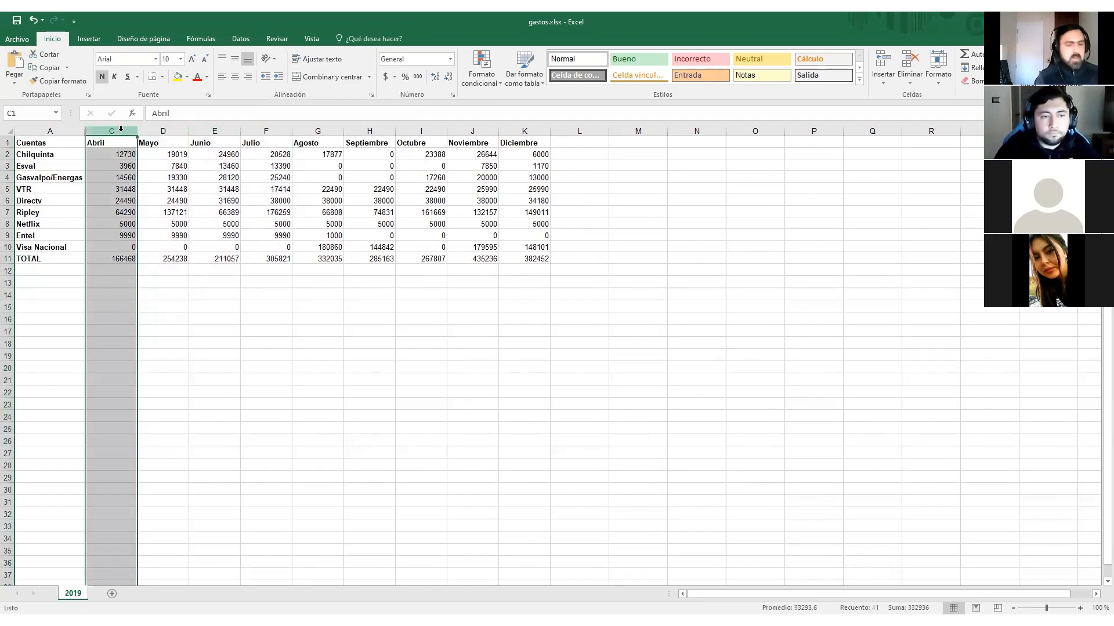
{"action": "left_click", "coordinate": [263, 129], "text": "ctrl"}
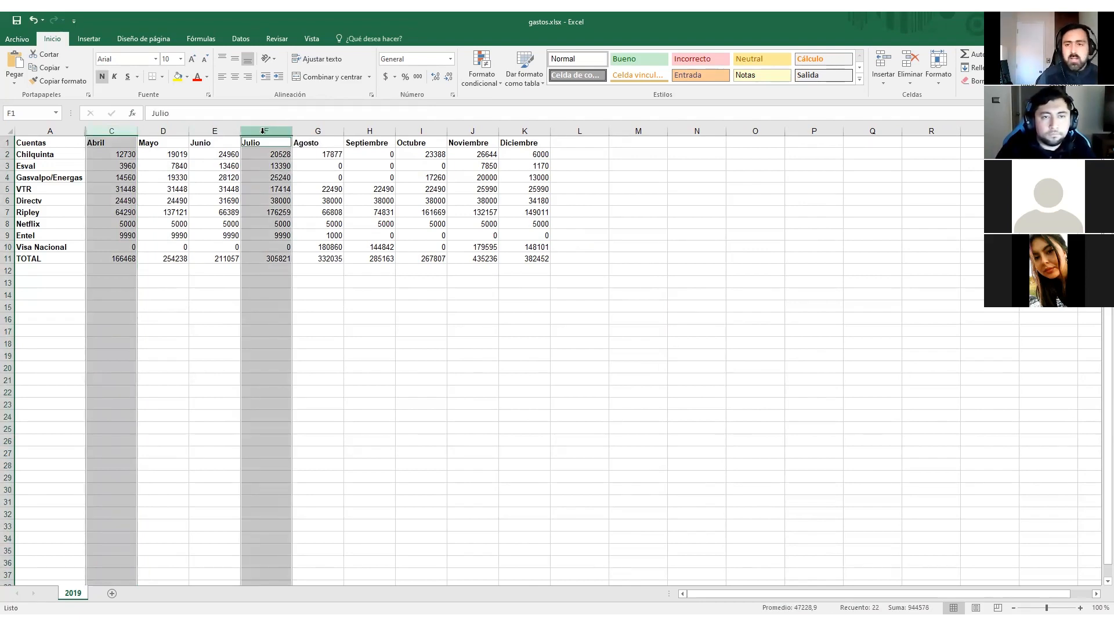
{"action": "left_click", "coordinate": [283, 200]}
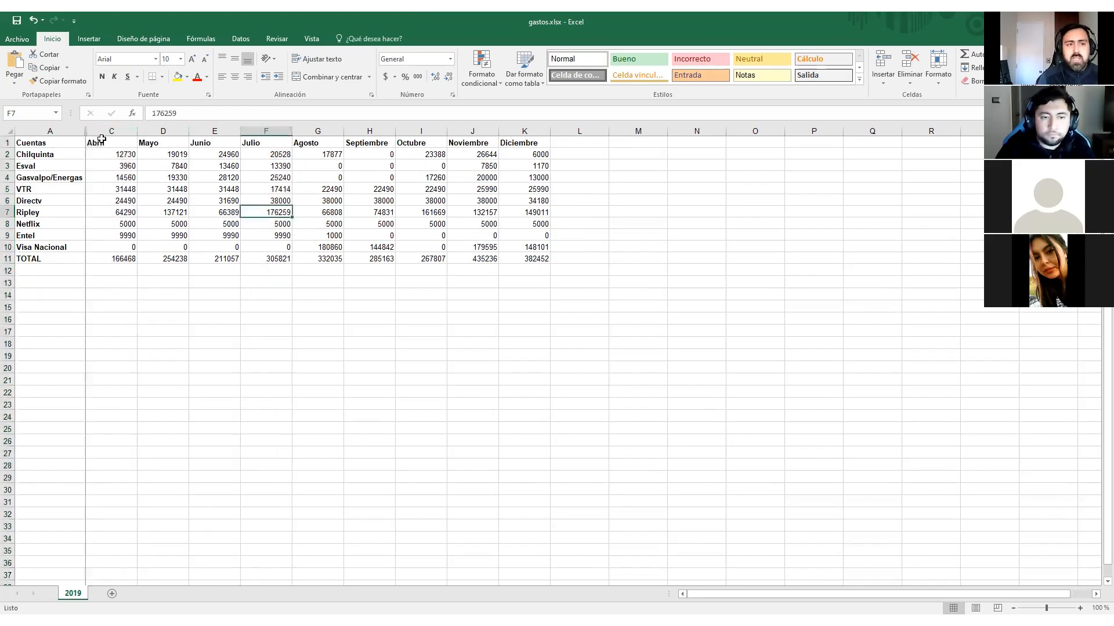
Step: Hide the Abril, Septiembre, Octubre, Noviembre and Diciembre columns (C and H to K) together
{"action": "left_click", "coordinate": [113, 130]}
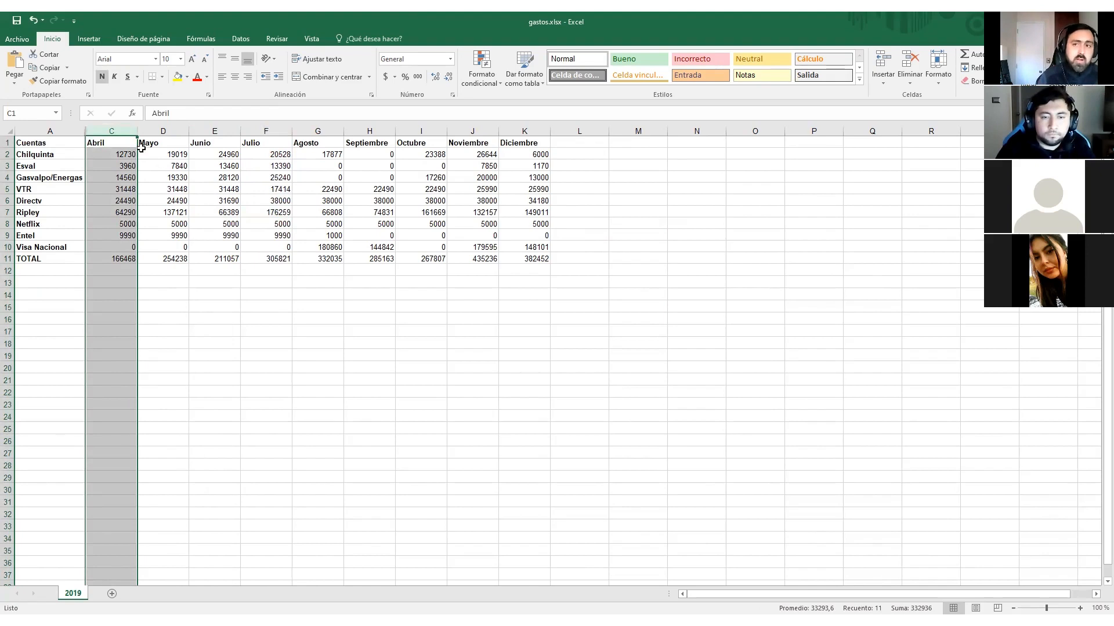
{"action": "left_click", "coordinate": [370, 131], "text": "ctrl"}
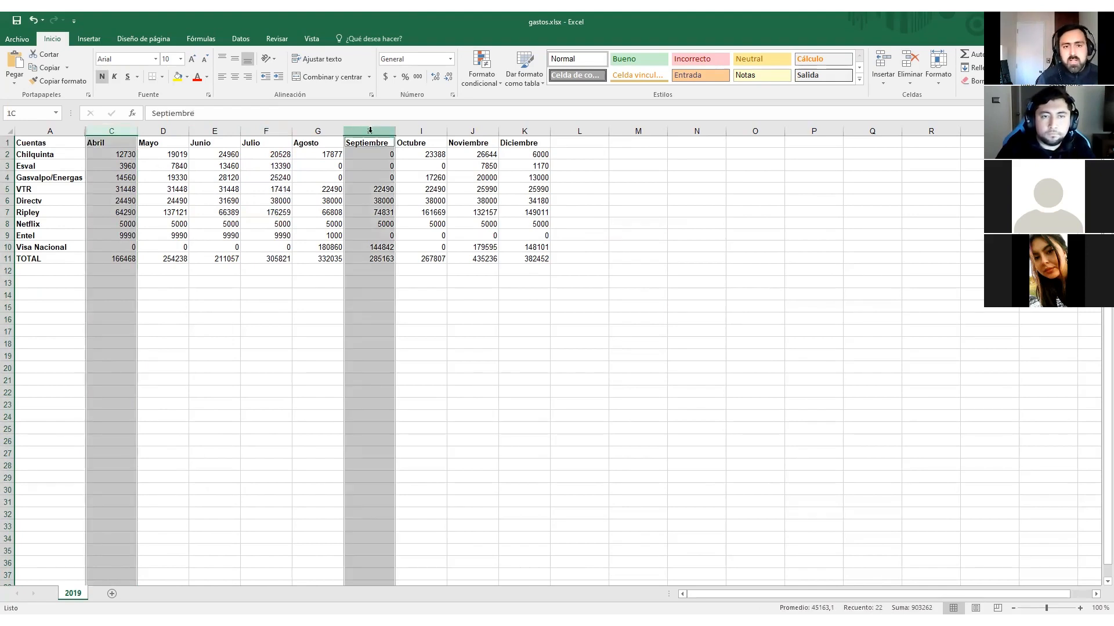
{"action": "left_click", "coordinate": [417, 131], "text": "ctrl"}
{"action": "left_click", "coordinate": [472, 131], "text": "ctrl"}
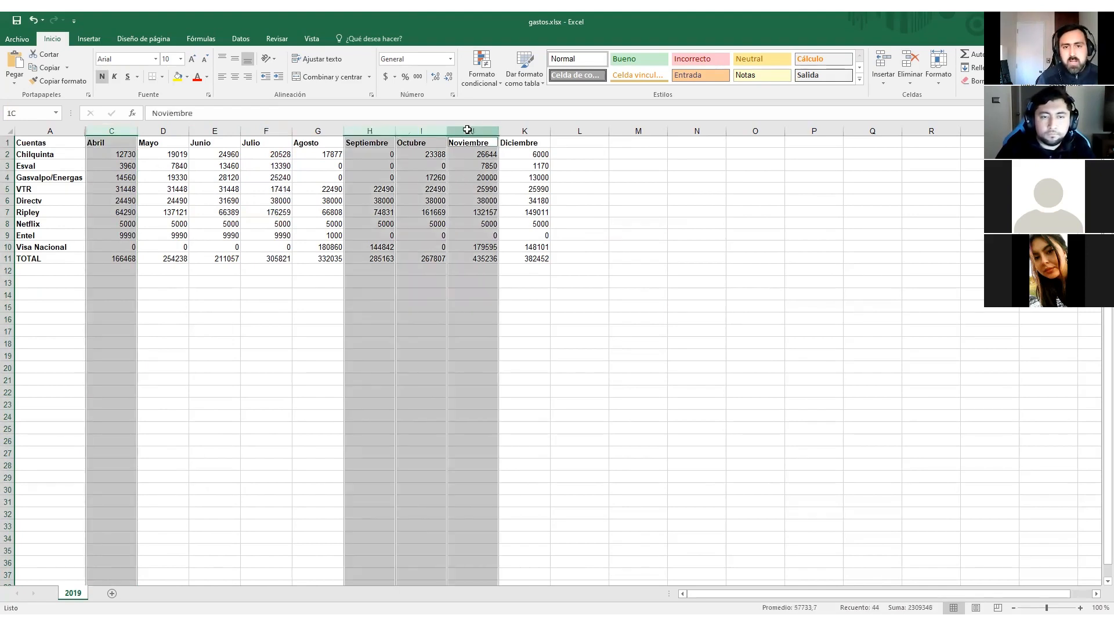
{"action": "left_click", "coordinate": [519, 130], "text": "ctrl"}
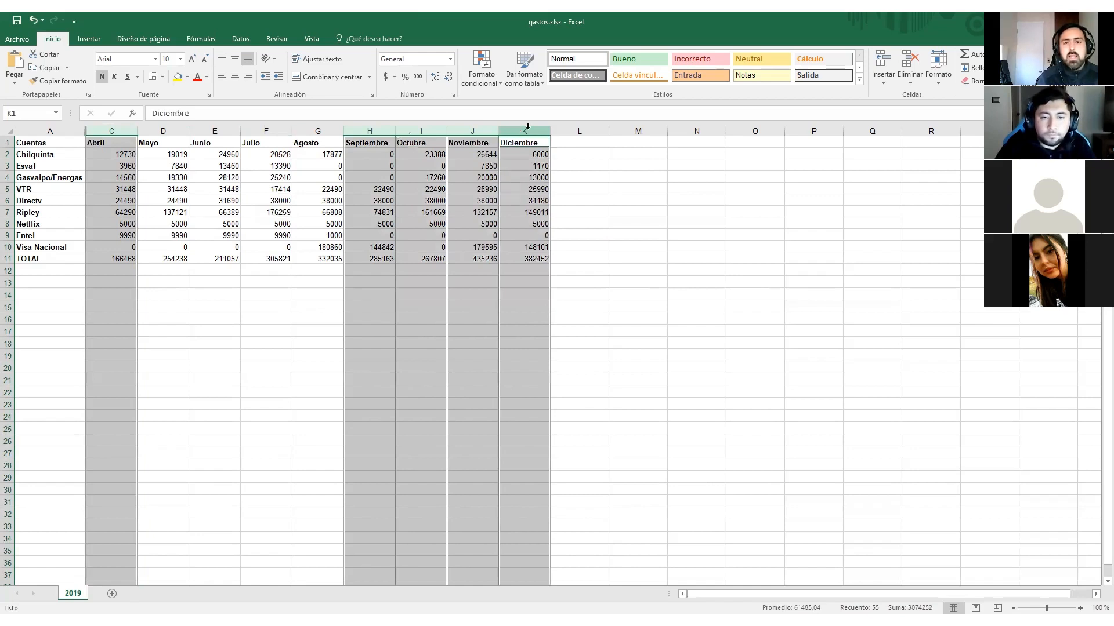
{"action": "right_click", "coordinate": [528, 129]}
{"action": "left_click", "coordinate": [598, 282]}
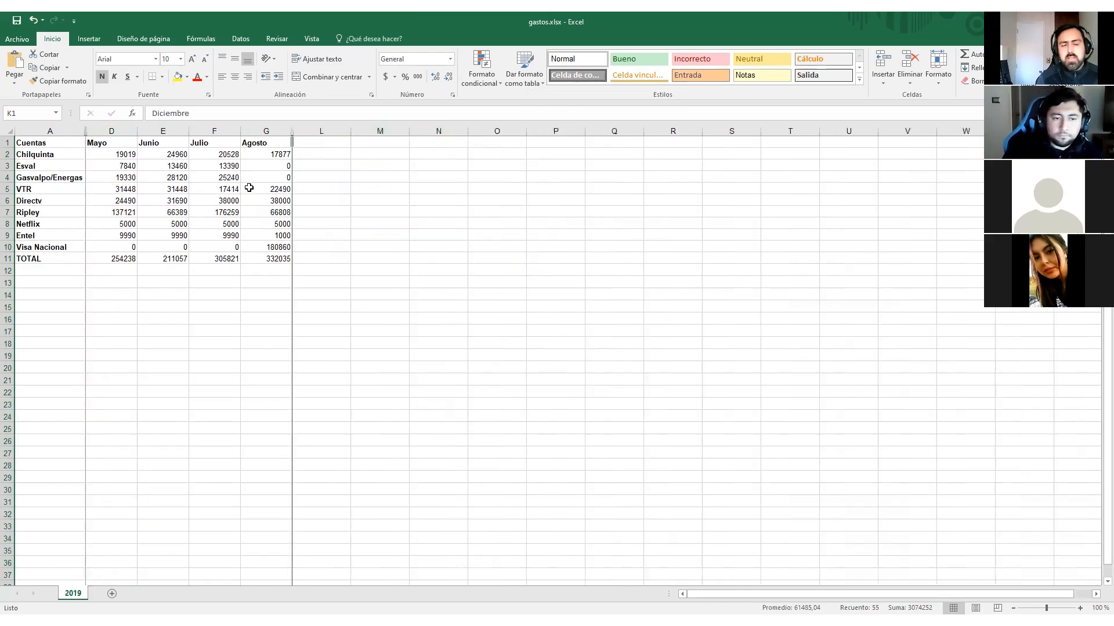
Step: Insert a clustered column chart of the Chilquinta to Ripley rows for Mayo through Agosto, enlarge it across to column O and deselect it
{"action": "left_click", "coordinate": [37, 144]}
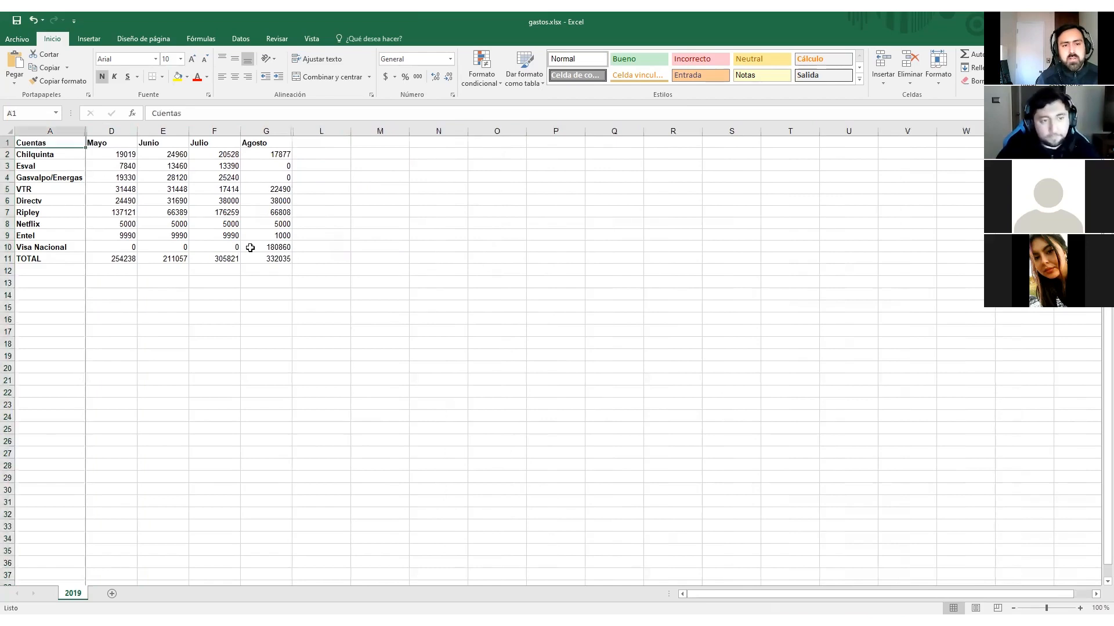
{"action": "left_click", "coordinate": [284, 213], "text": "shift"}
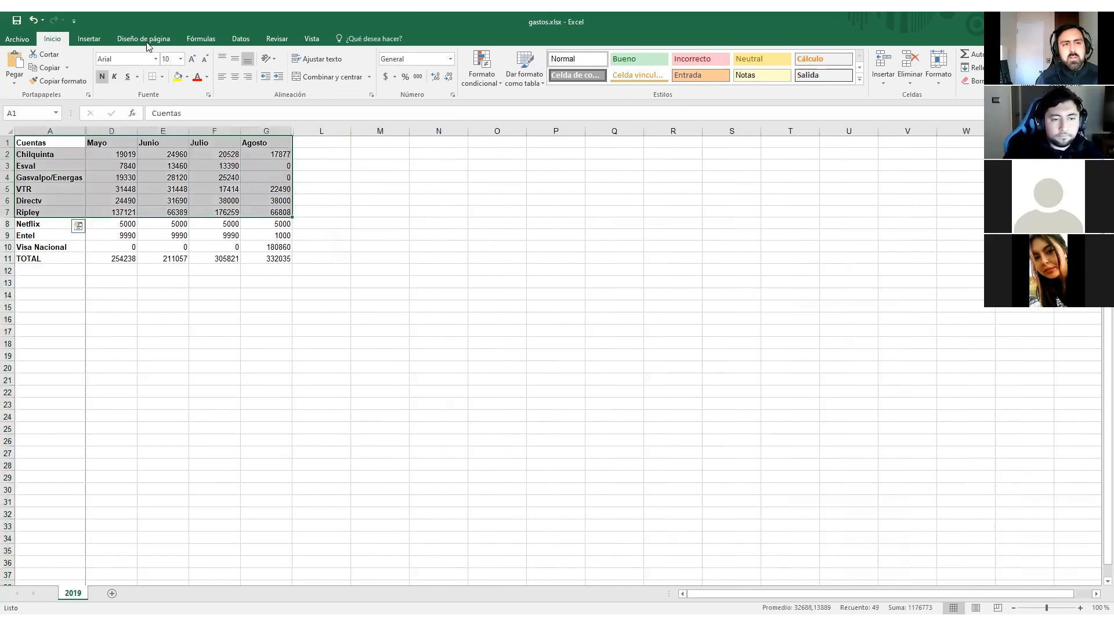
{"action": "left_click", "coordinate": [89, 38]}
{"action": "left_click", "coordinate": [485, 68]}
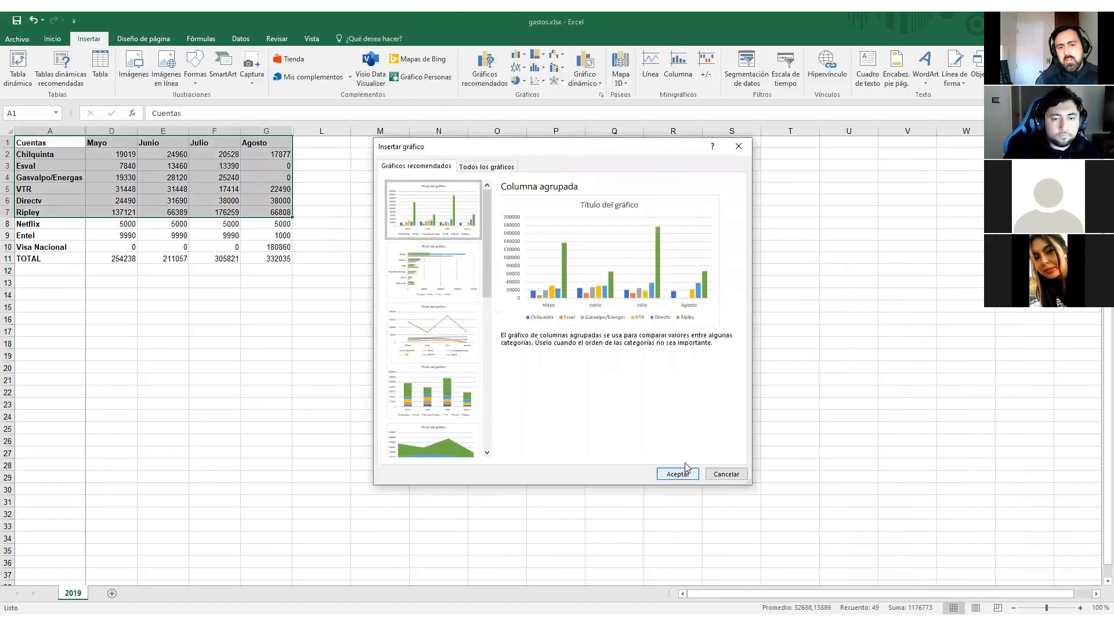
{"action": "left_click", "coordinate": [677, 473]}
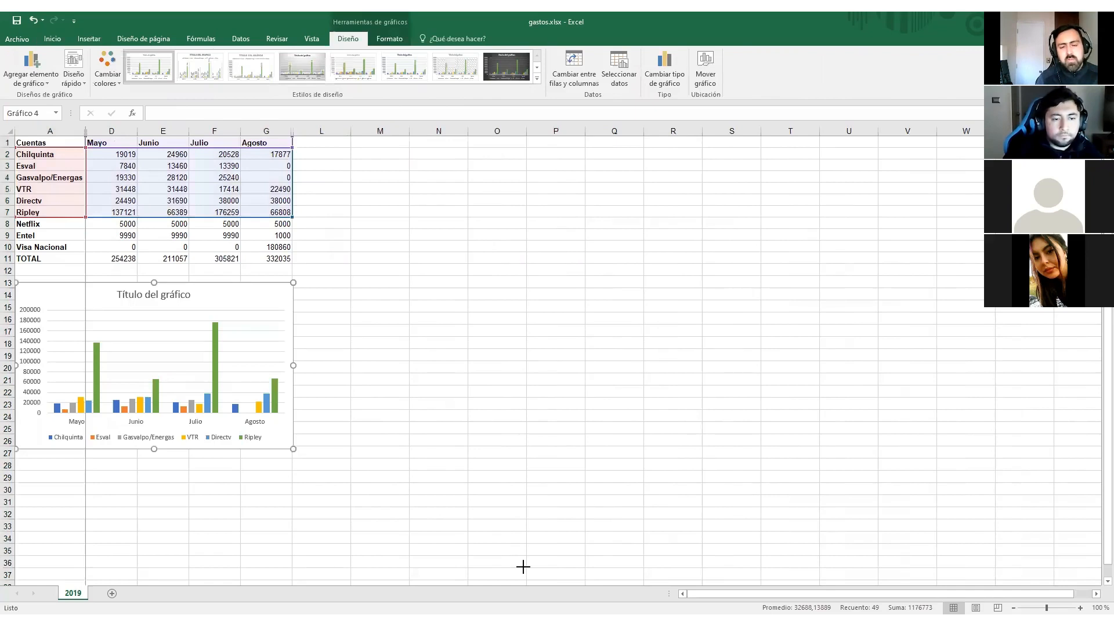
{"action": "left_click_drag", "start_coordinate": [523, 567], "coordinate": [525, 567]}
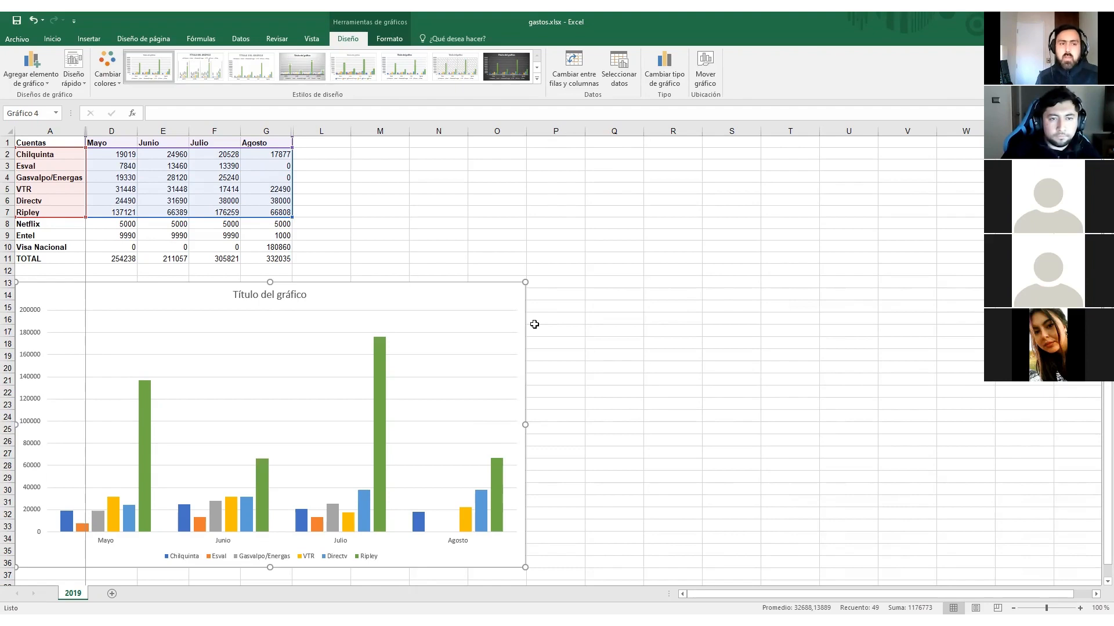
{"action": "left_click", "coordinate": [591, 258]}
{"action": "left_click", "coordinate": [555, 296]}
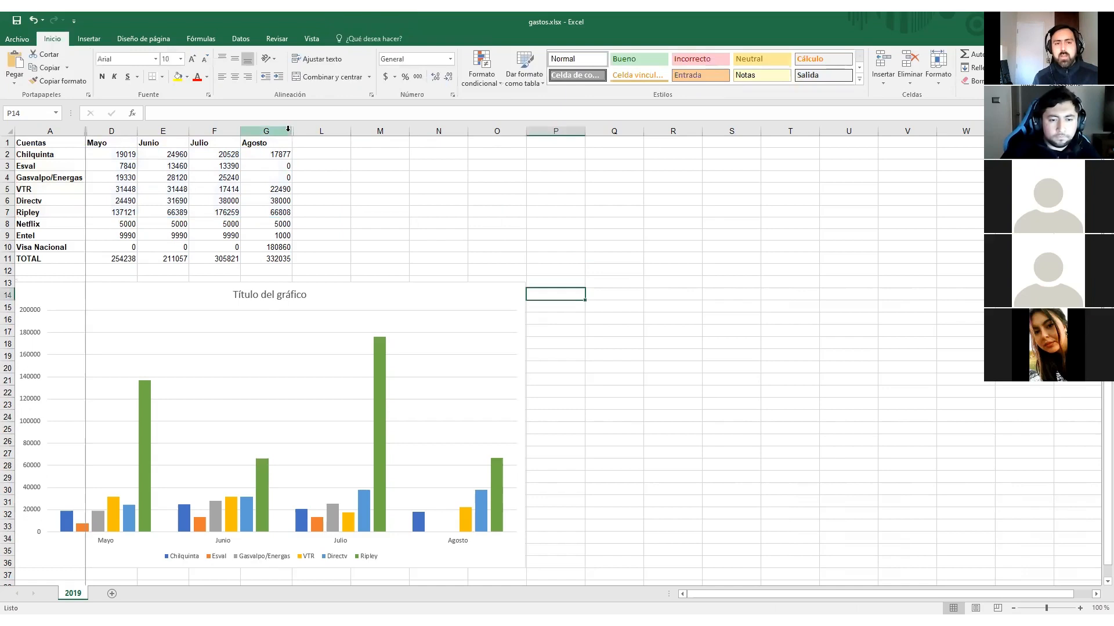
Step: Narrow the Agosto column and unhide the Diciembre and Noviembre columns, fitted to their contents
{"action": "left_click_drag", "start_coordinate": [291, 132], "coordinate": [269, 132]}
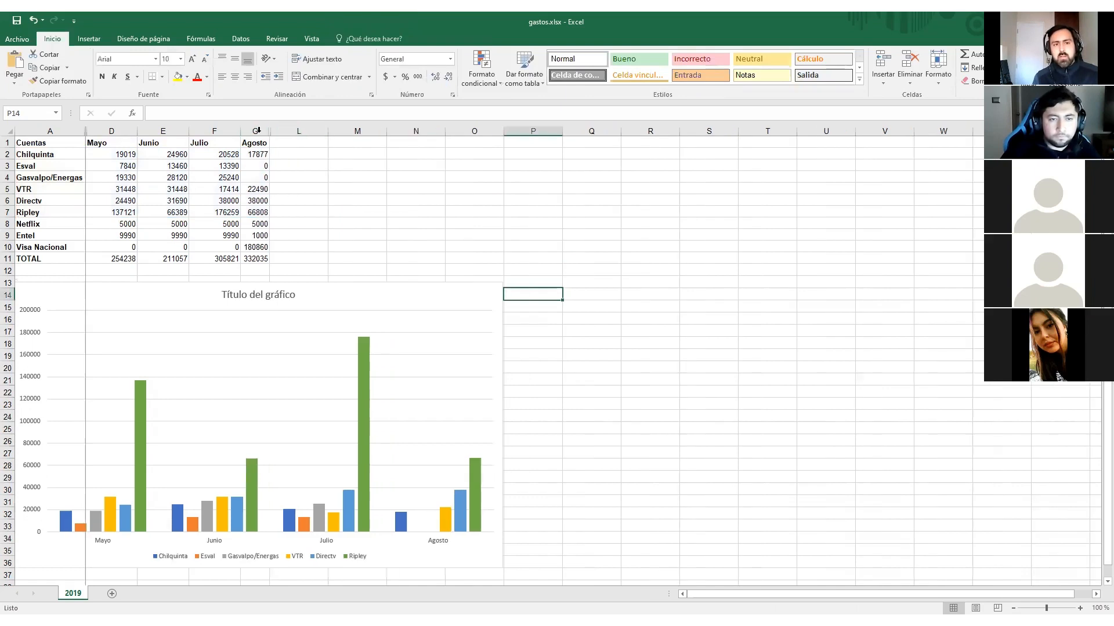
{"action": "double_click", "coordinate": [270, 132]}
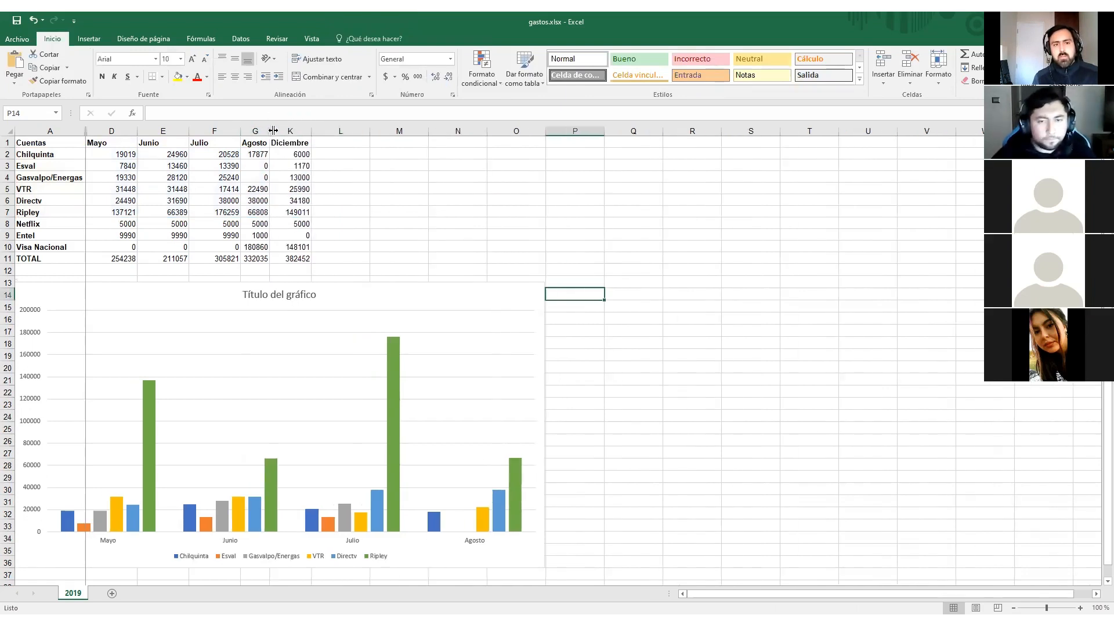
{"action": "left_click_drag", "start_coordinate": [267, 128], "coordinate": [267, 128]}
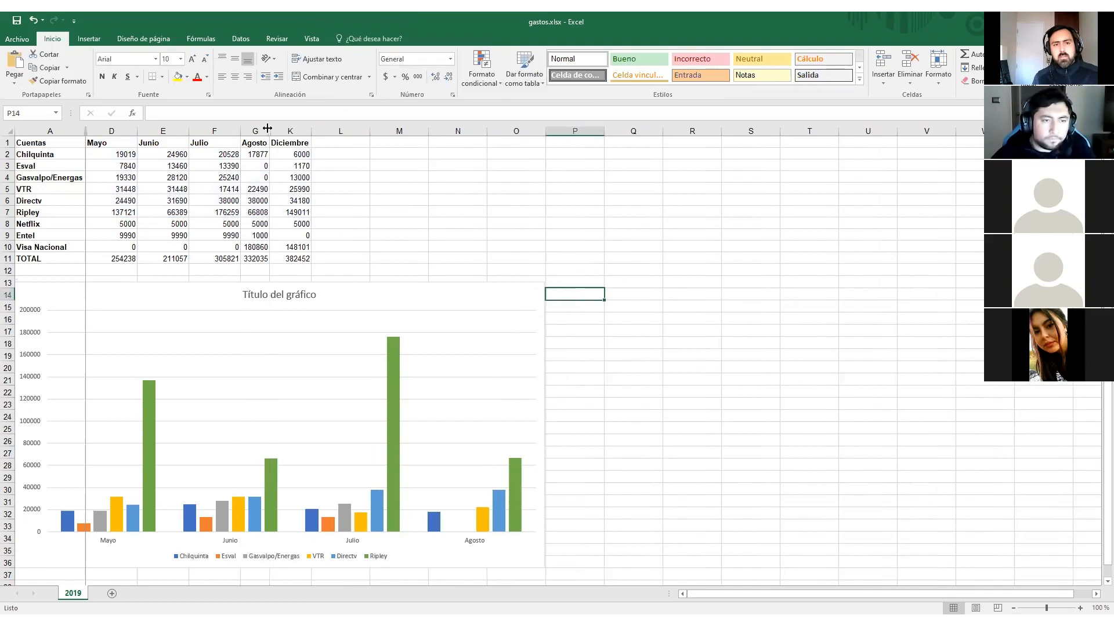
{"action": "double_click", "coordinate": [270, 130]}
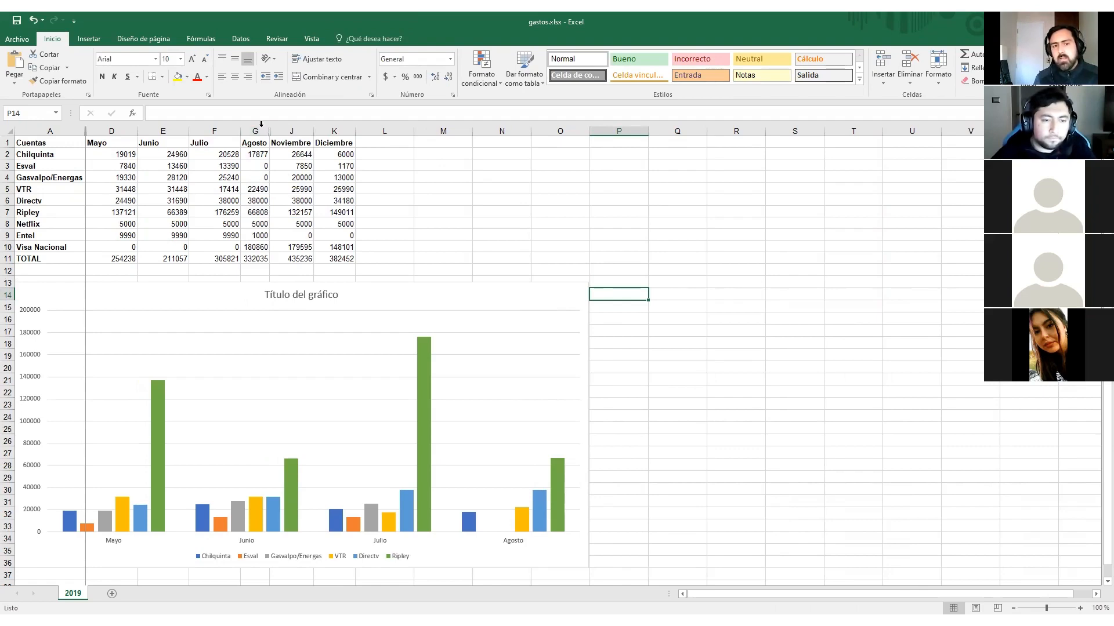
Step: Unhide the Abril, Marzo, Octubre and Septiembre columns, each fitted to its contents
{"action": "double_click", "coordinate": [86, 132]}
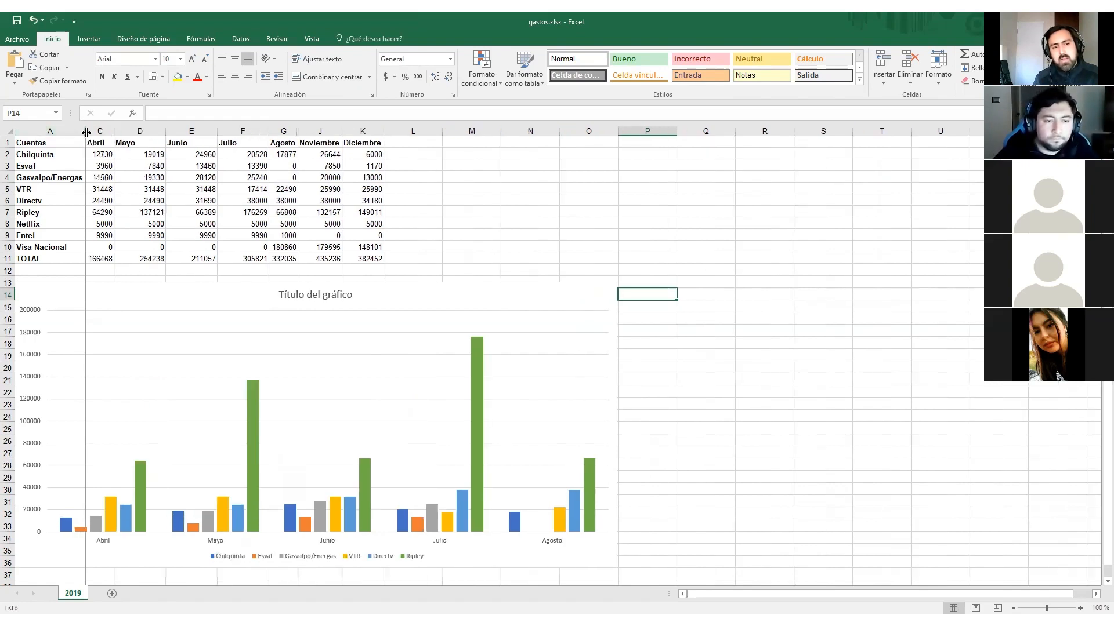
{"action": "double_click", "coordinate": [86, 132]}
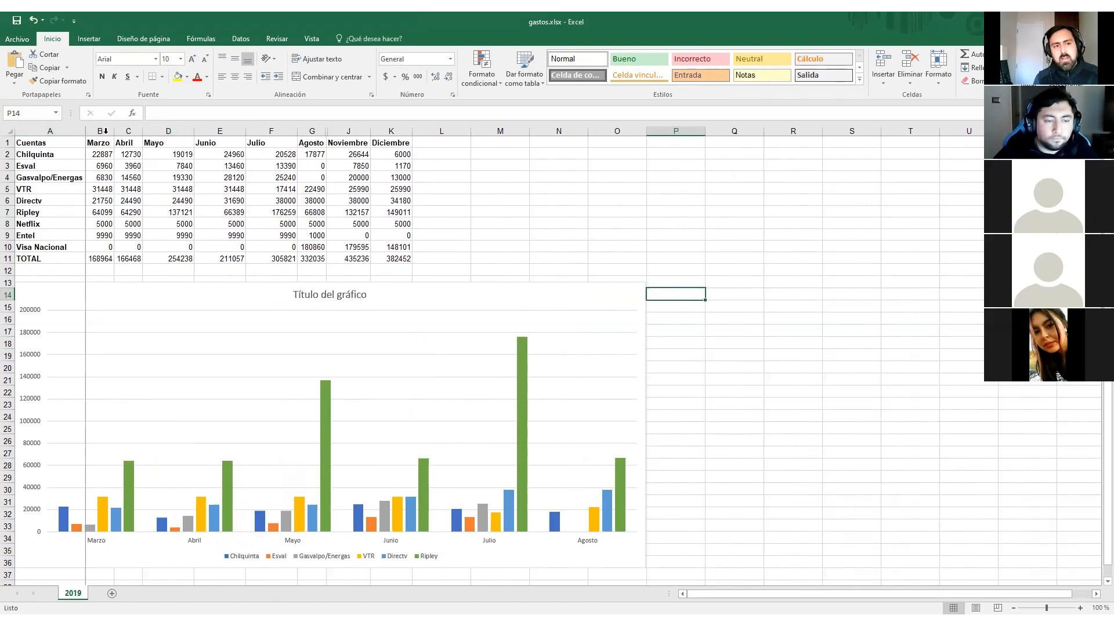
{"action": "double_click", "coordinate": [326, 131]}
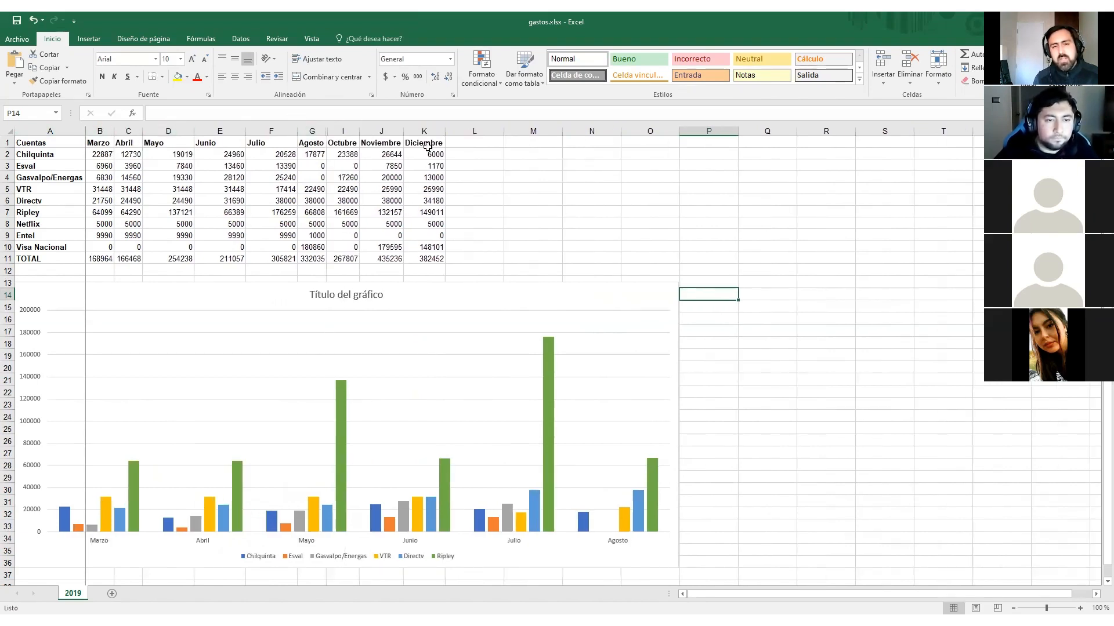
{"action": "double_click", "coordinate": [327, 131]}
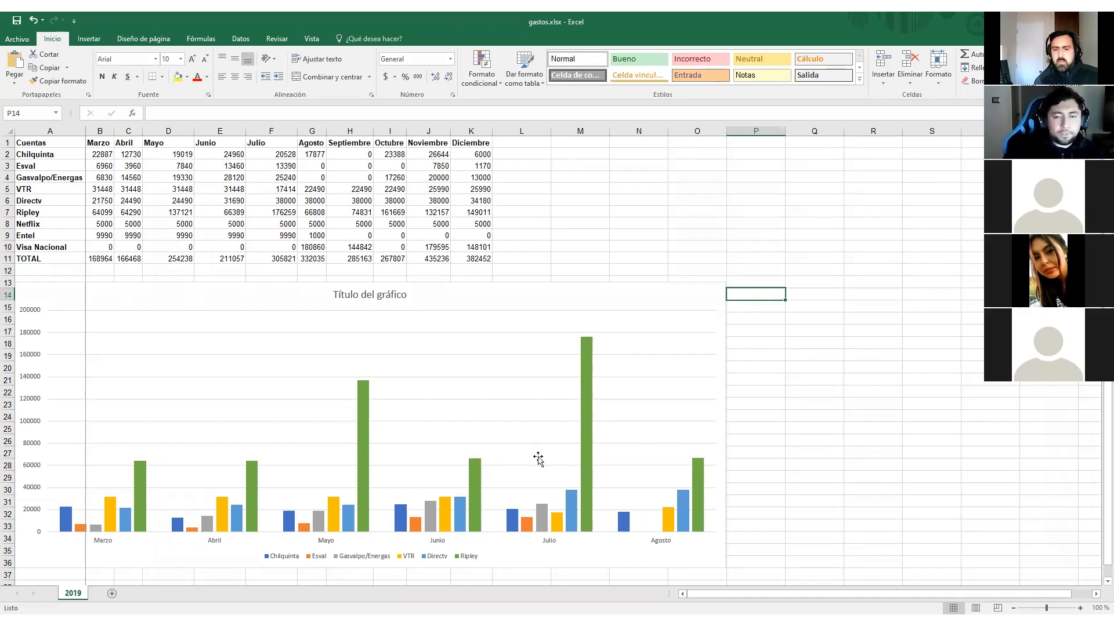
Step: Insert an empty column between the Noviembre and Diciembre columns
{"action": "left_click", "coordinate": [486, 290]}
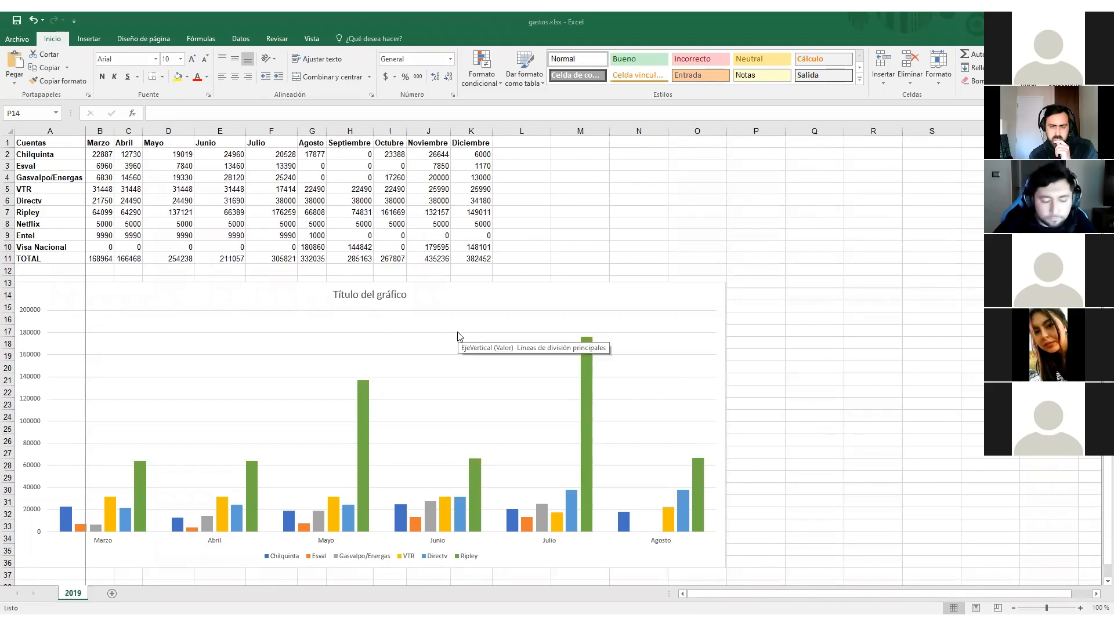
{"action": "left_click", "coordinate": [479, 133]}
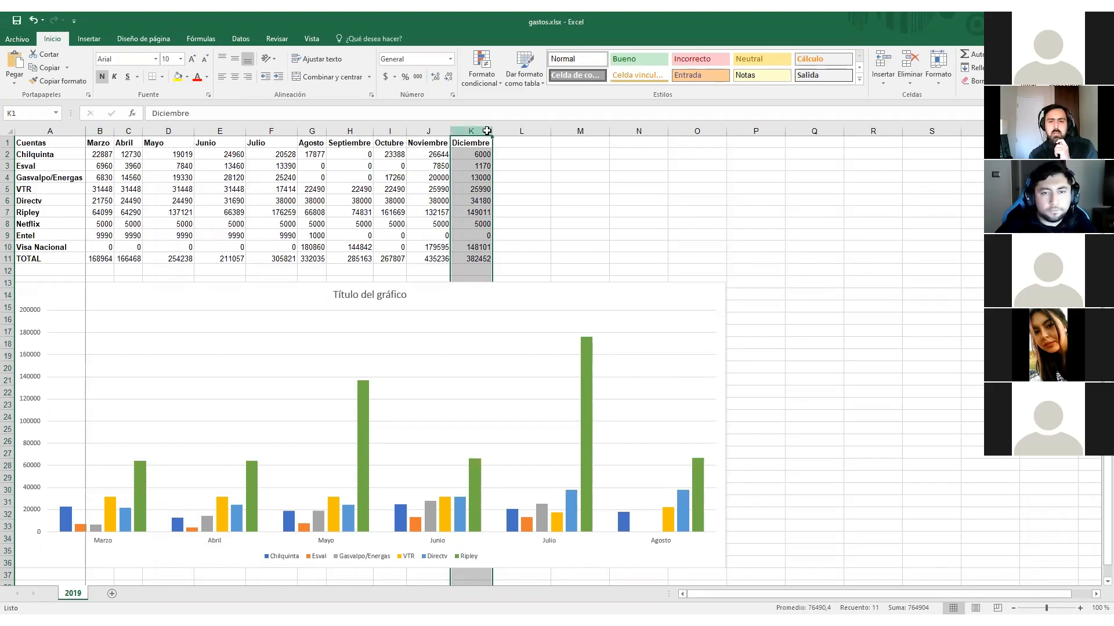
{"action": "right_click", "coordinate": [486, 128]}
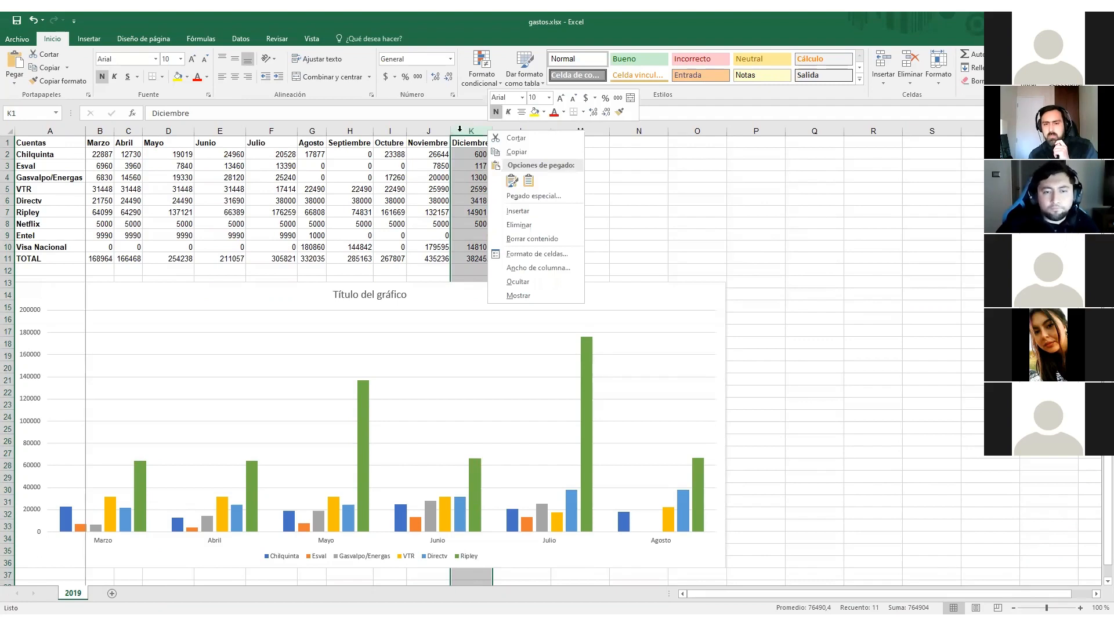
{"action": "left_click", "coordinate": [448, 130]}
{"action": "left_click_drag", "start_coordinate": [447, 131], "coordinate": [471, 131]}
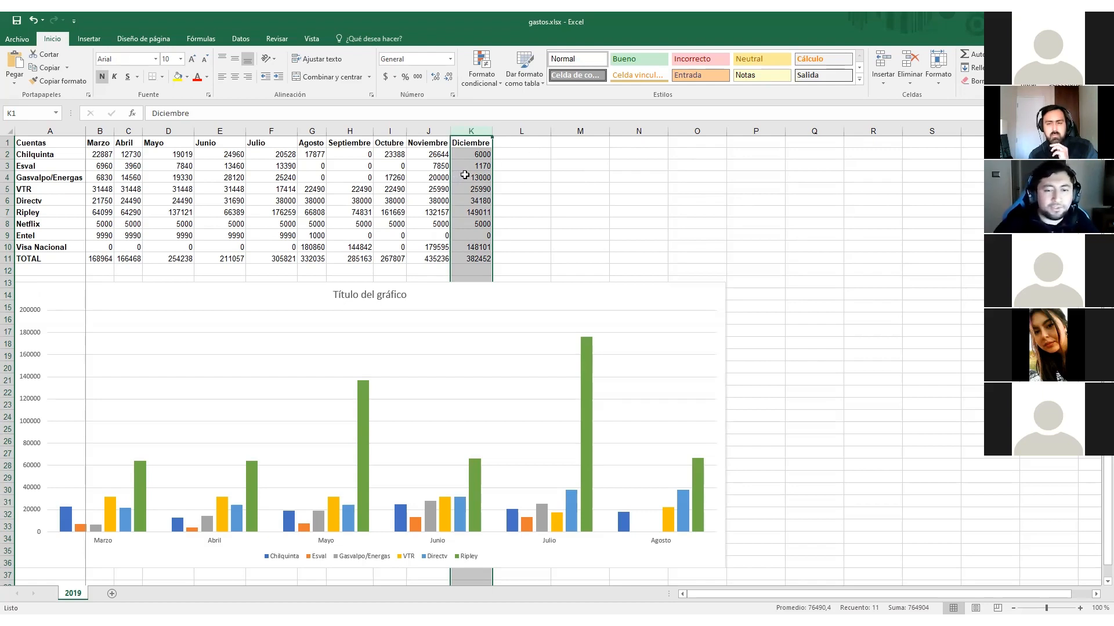
{"action": "right_click", "coordinate": [484, 132]}
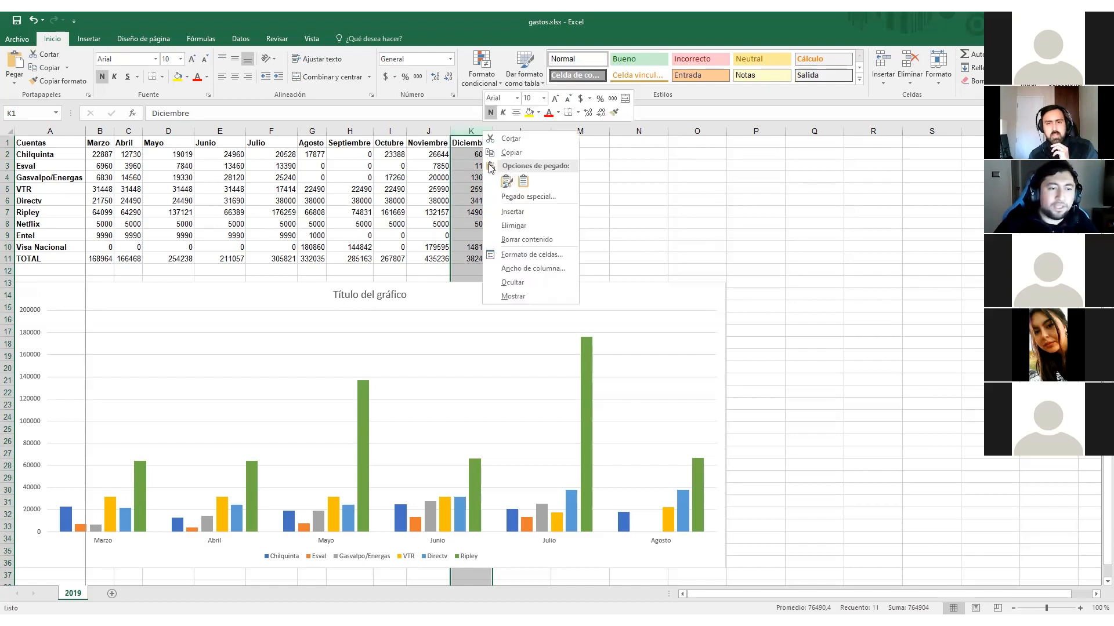
{"action": "left_click", "coordinate": [538, 213]}
{"action": "left_click", "coordinate": [525, 143]}
Step: Move the Diciembre cells L1:L11 into the empty column K, next to Noviembre
{"action": "left_click", "coordinate": [522, 132]}
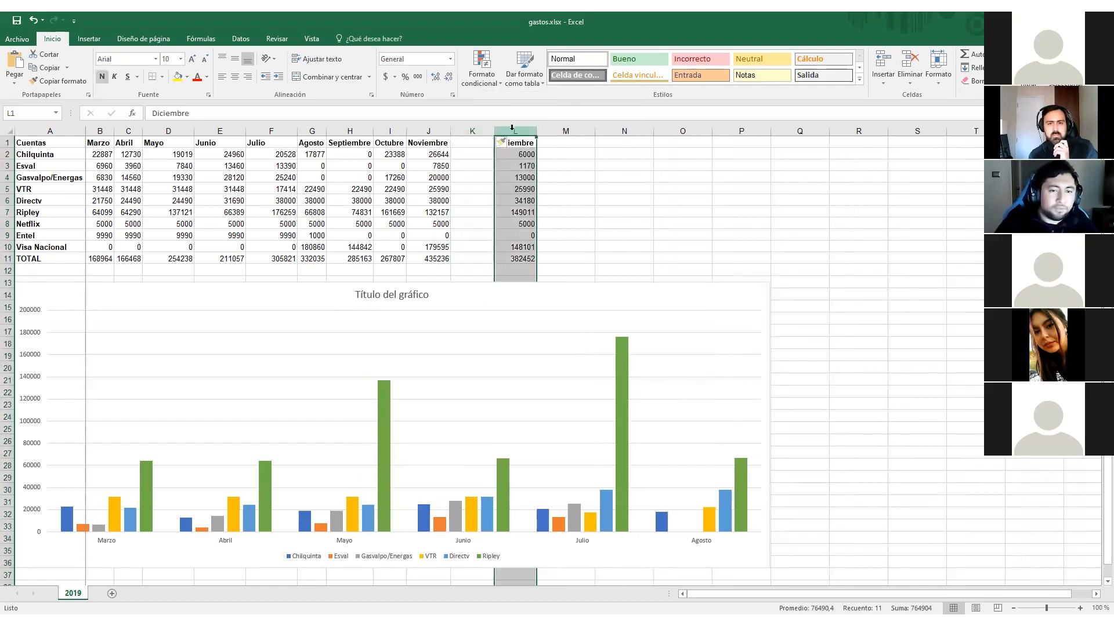
{"action": "left_click", "coordinate": [516, 186]}
{"action": "left_click_drag", "start_coordinate": [519, 141], "coordinate": [522, 260]}
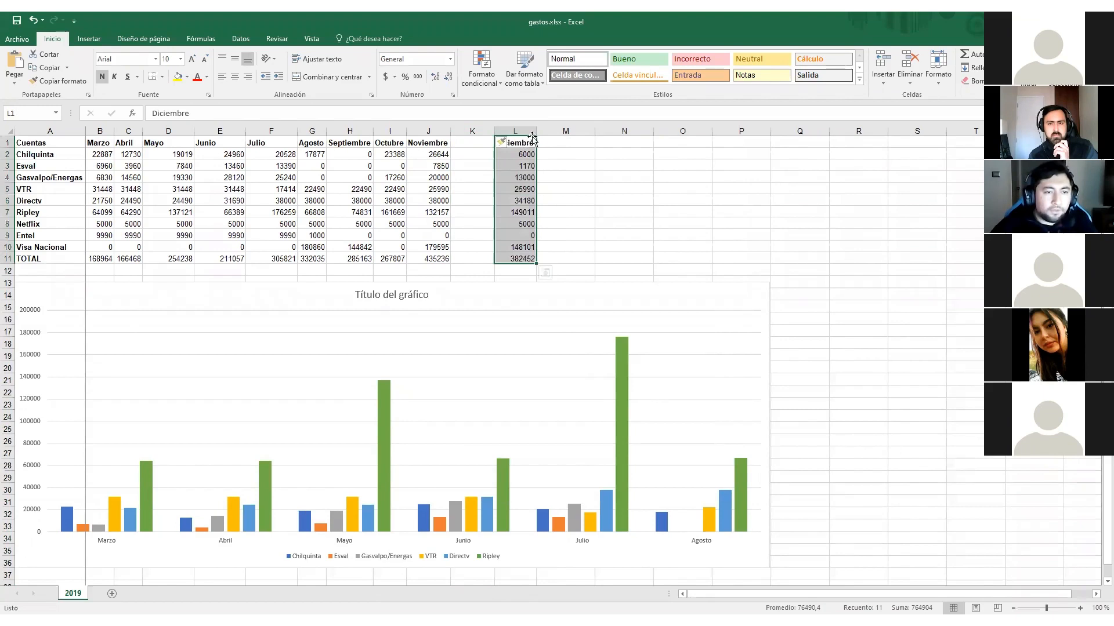
{"action": "left_click_drag", "start_coordinate": [493, 149], "coordinate": [485, 154]}
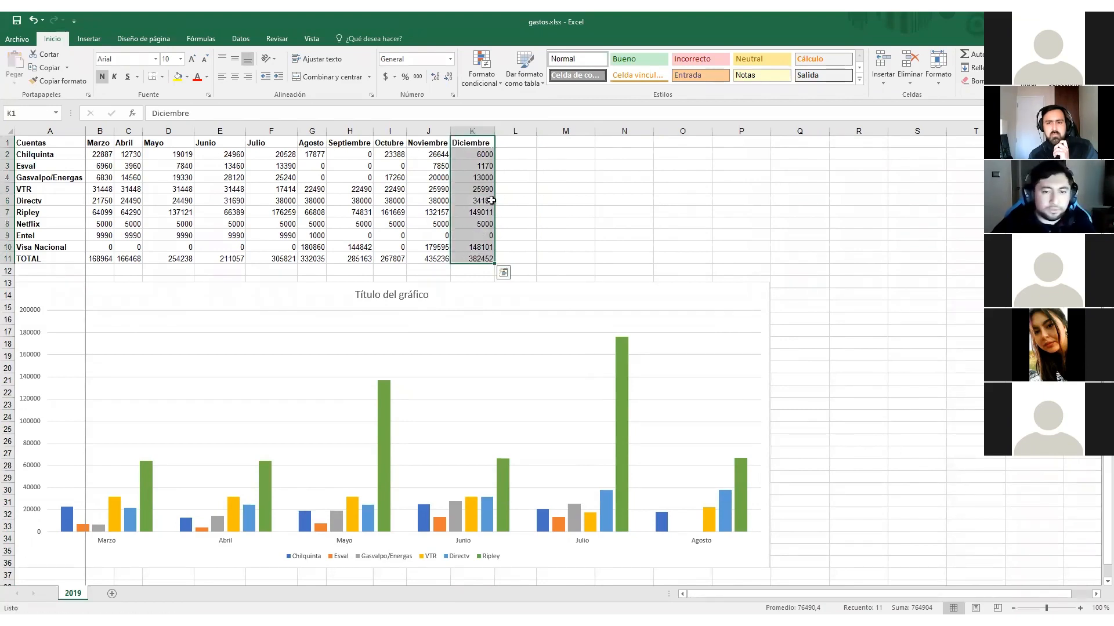
Step: Move the Diciembre cells to column L and back to column K, and try moving them onto the Noviembre column
{"action": "left_click_drag", "start_coordinate": [495, 197], "coordinate": [505, 191]}
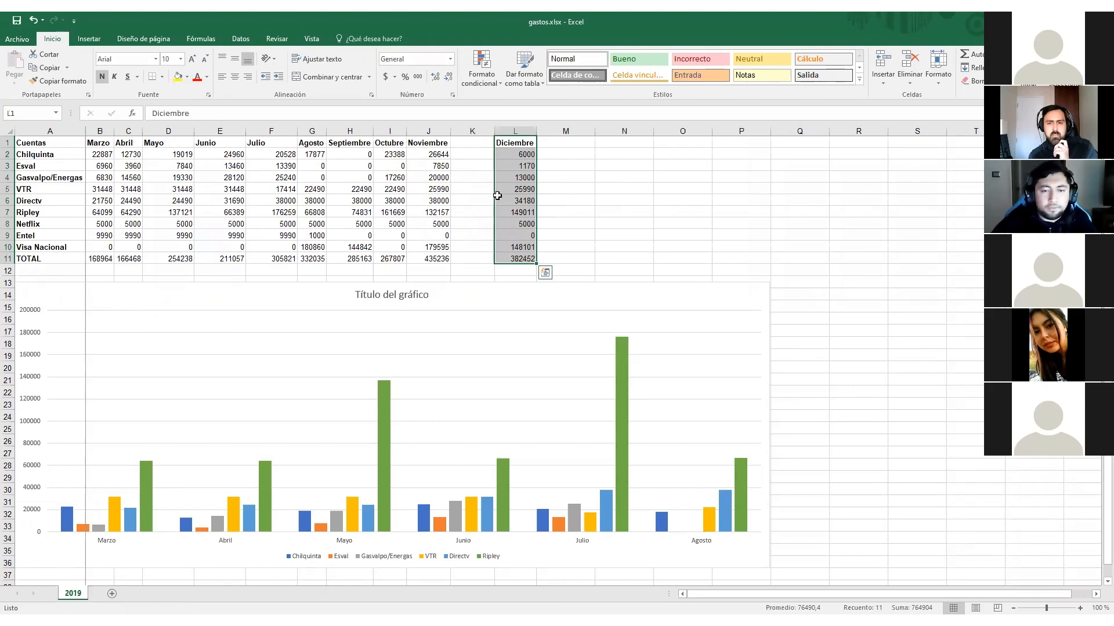
{"action": "left_click_drag", "start_coordinate": [495, 197], "coordinate": [482, 197]}
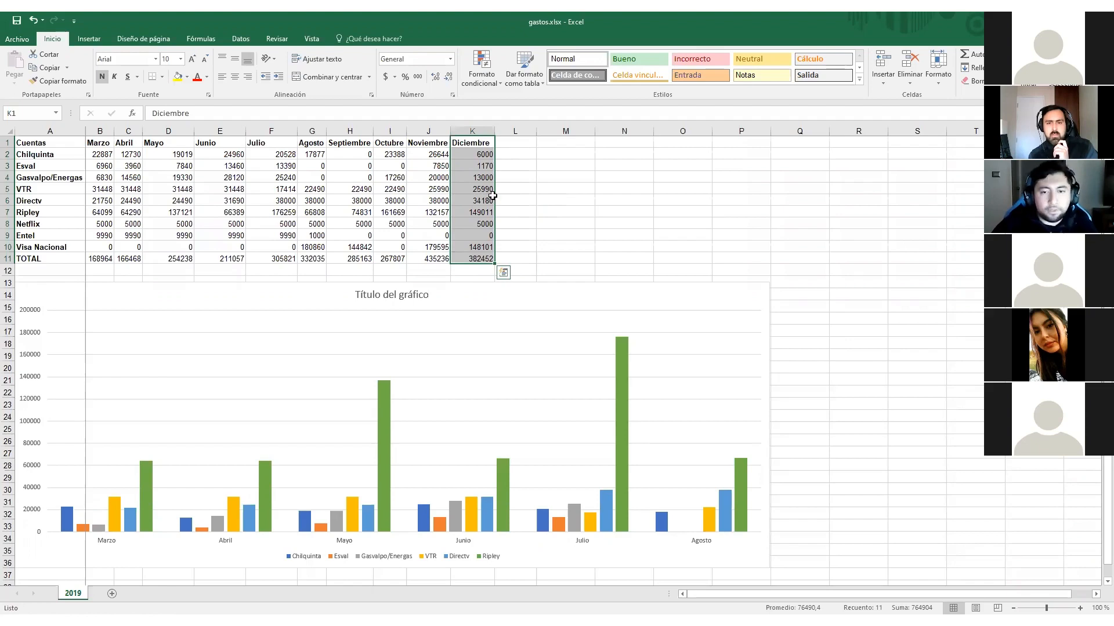
{"action": "left_click_drag", "start_coordinate": [492, 196], "coordinate": [441, 198]}
{"action": "left_click", "coordinate": [606, 358]}
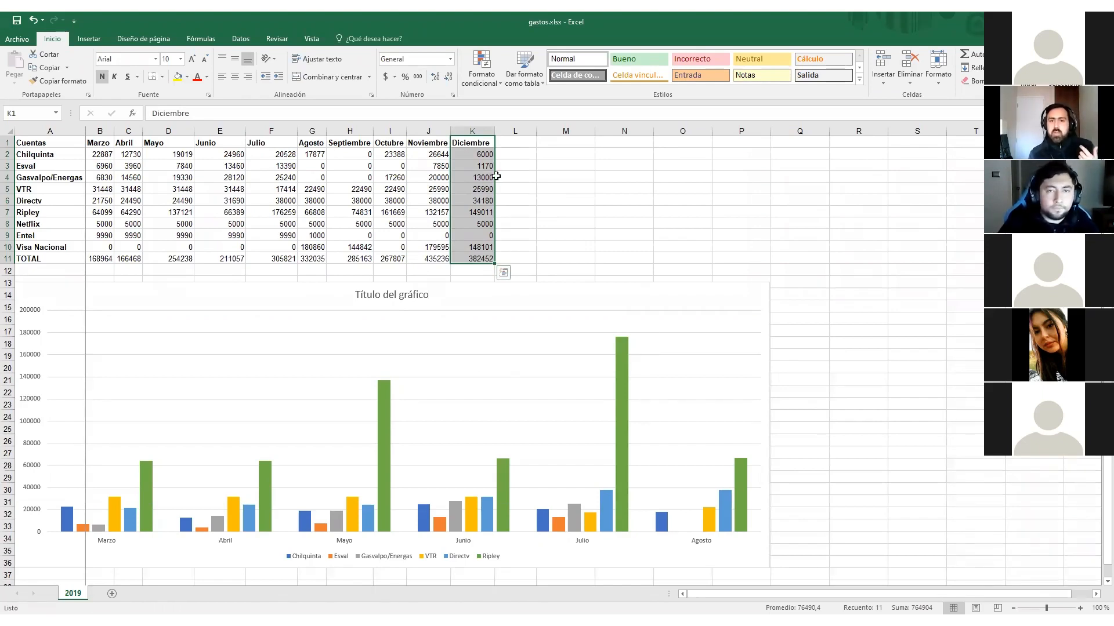
Step: Try to move the Diciembre cells K1:K11 onto the Marzo column and decline replacing its data
{"action": "left_click_drag", "start_coordinate": [496, 178], "coordinate": [494, 180]}
{"action": "left_click_drag", "start_coordinate": [452, 177], "coordinate": [88, 167]}
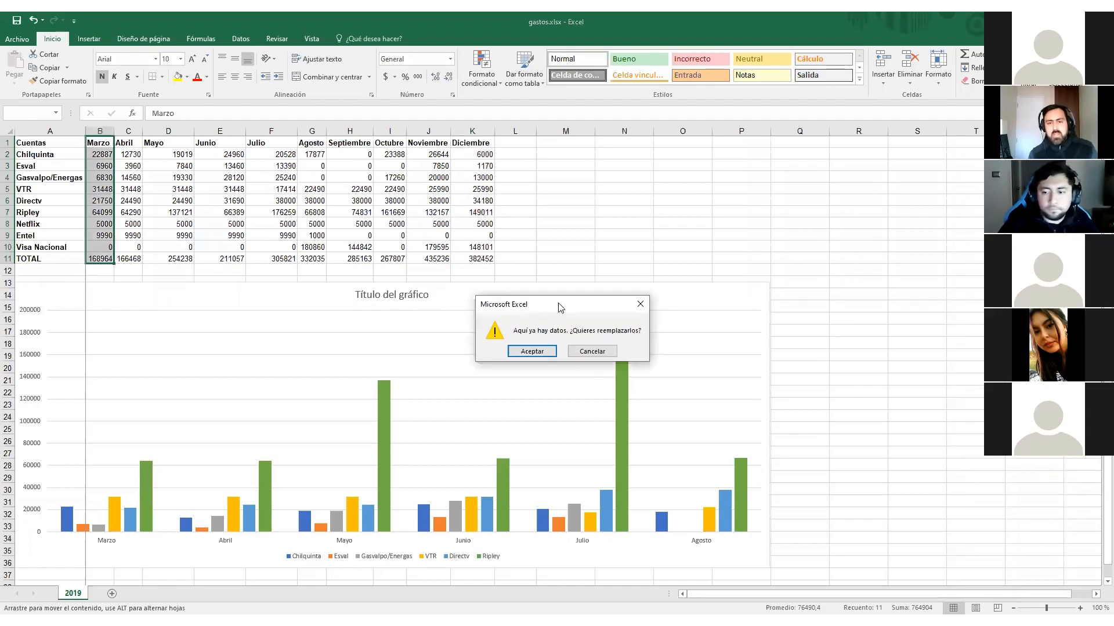
{"action": "left_click", "coordinate": [591, 352]}
Step: Insert an empty column between the Cuentas and Marzo columns
{"action": "left_click", "coordinate": [97, 129]}
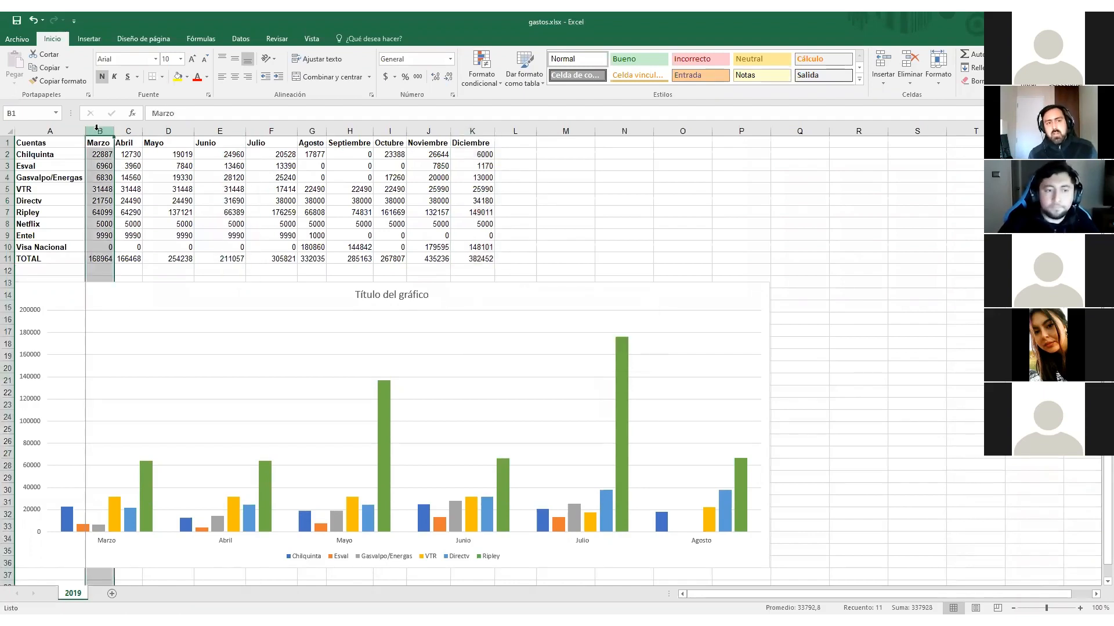
{"action": "right_click", "coordinate": [97, 128]}
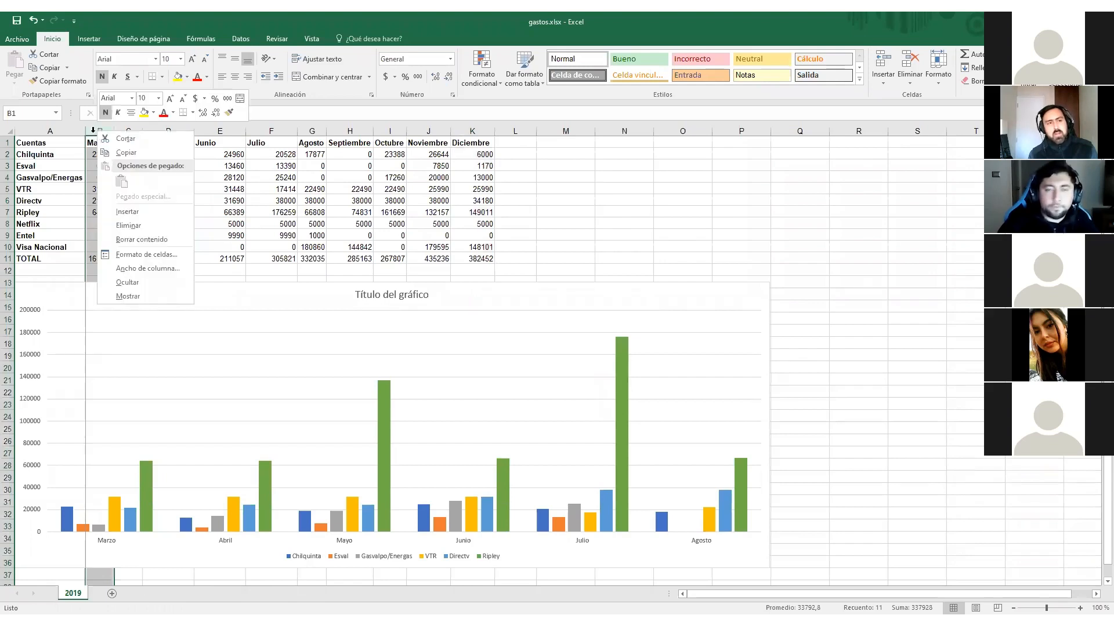
{"action": "key", "text": "Escape"}
{"action": "right_click", "coordinate": [93, 130]}
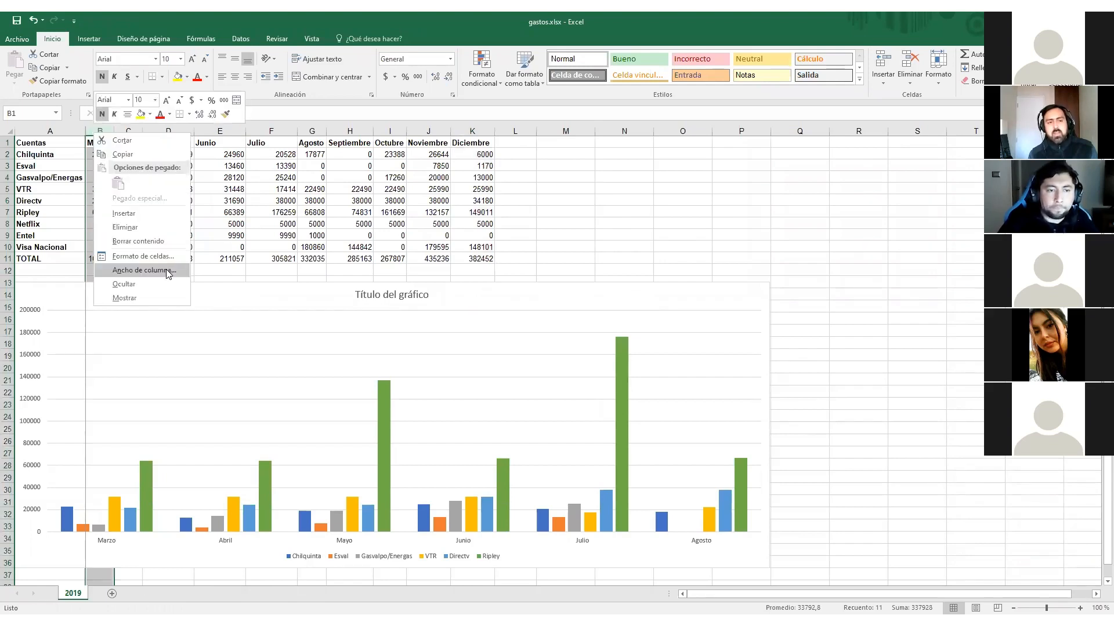
{"action": "left_click", "coordinate": [168, 214]}
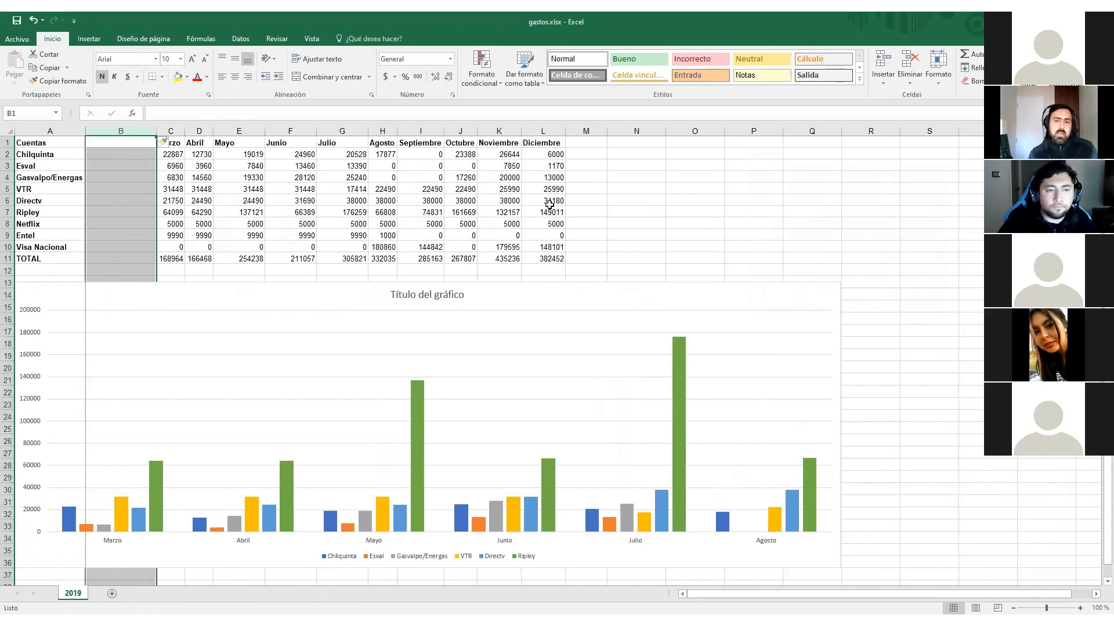
Step: Move the Diciembre cells L1:L11 into the empty column B and back to column L, and select column B
{"action": "left_click", "coordinate": [551, 158]}
{"action": "left_click_drag", "start_coordinate": [554, 143], "coordinate": [554, 259]}
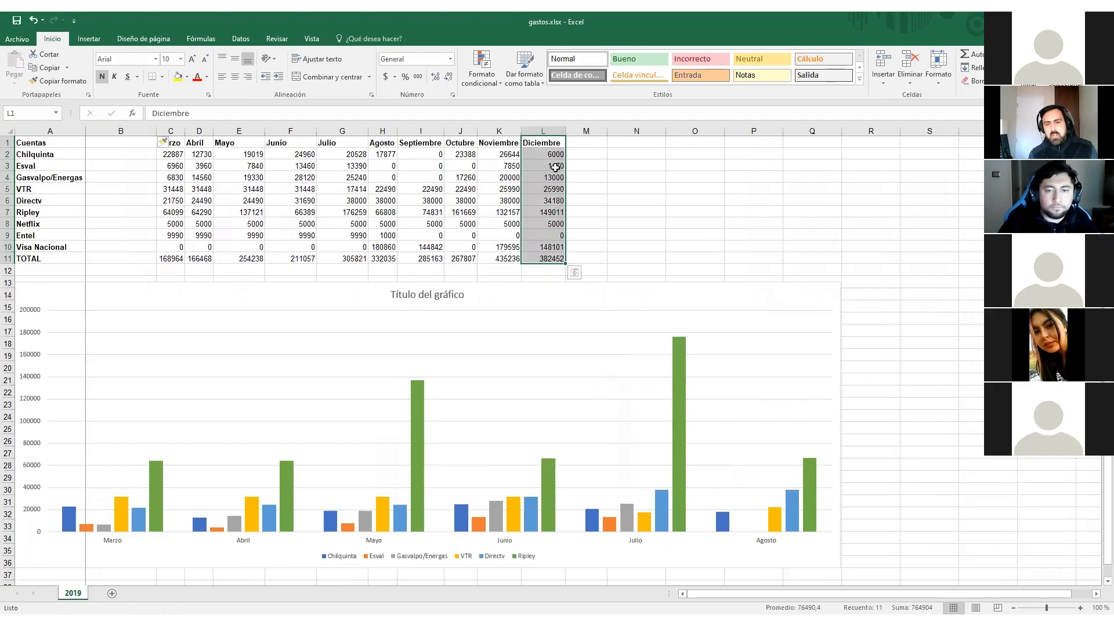
{"action": "left_click_drag", "start_coordinate": [565, 178], "coordinate": [162, 178]}
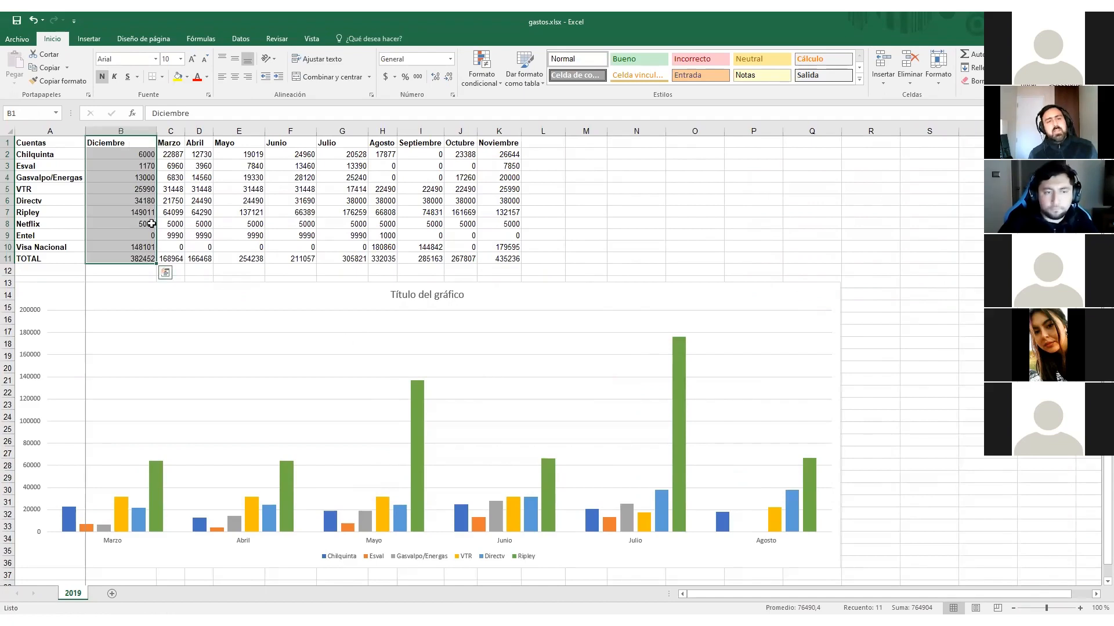
{"action": "left_click_drag", "start_coordinate": [158, 206], "coordinate": [547, 202]}
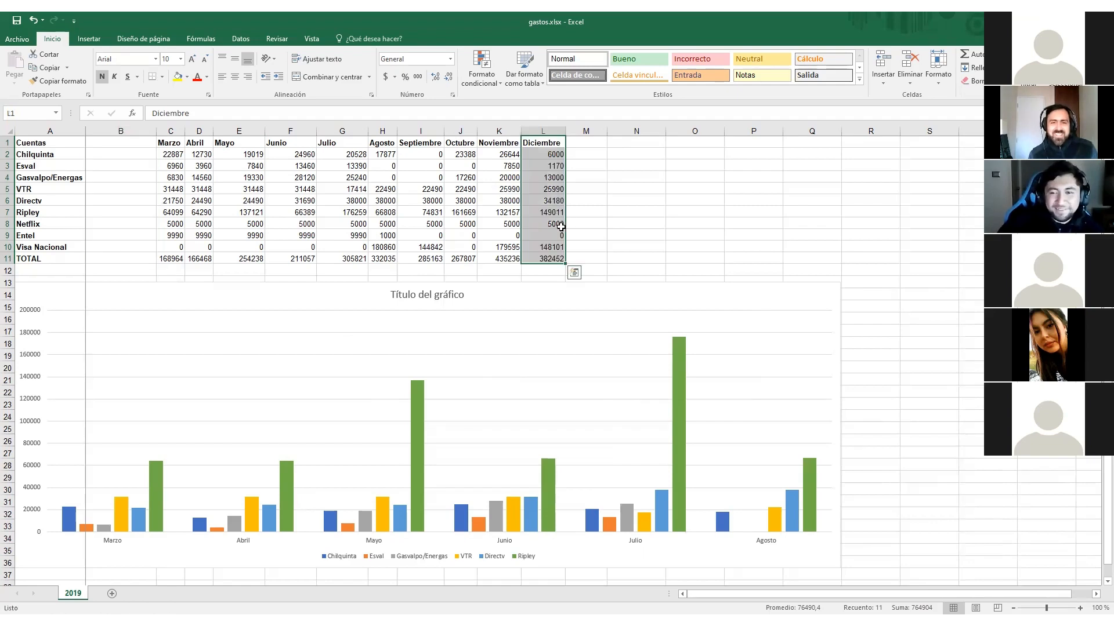
{"action": "left_click", "coordinate": [121, 131]}
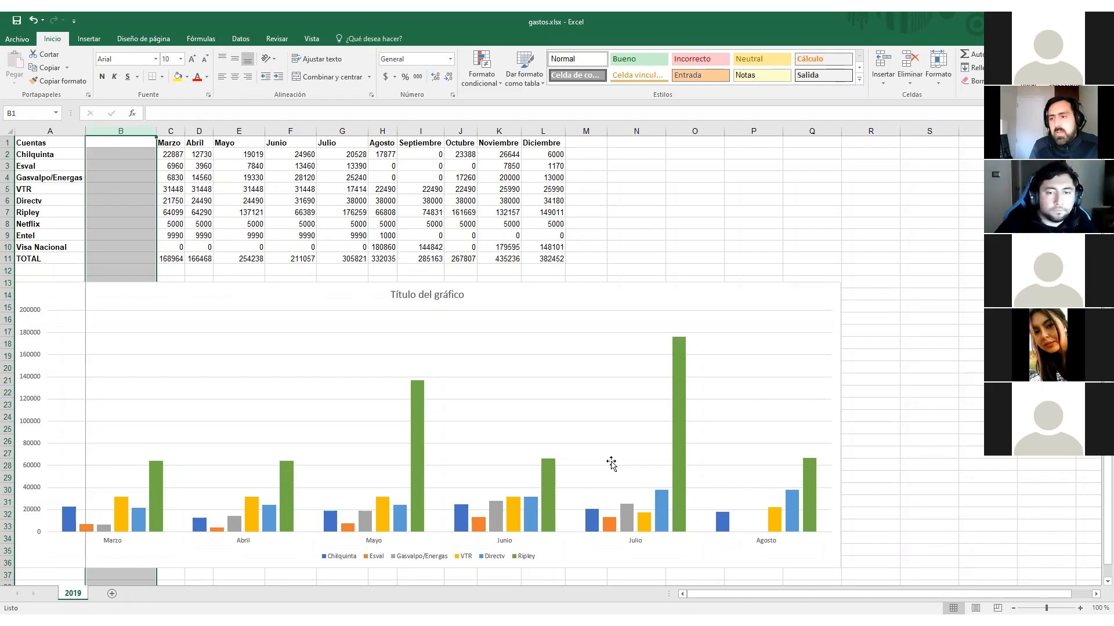
{"action": "left_click", "coordinate": [477, 371]}
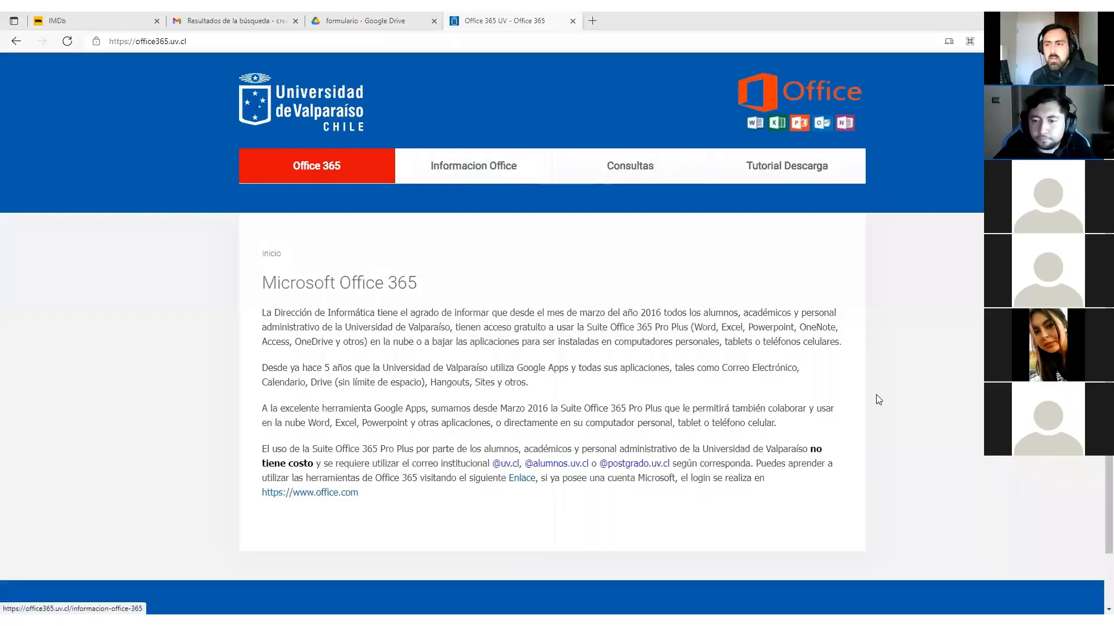
{"action": "left_click", "coordinate": [282, 41]}
{"action": "right_click", "coordinate": [282, 41]}
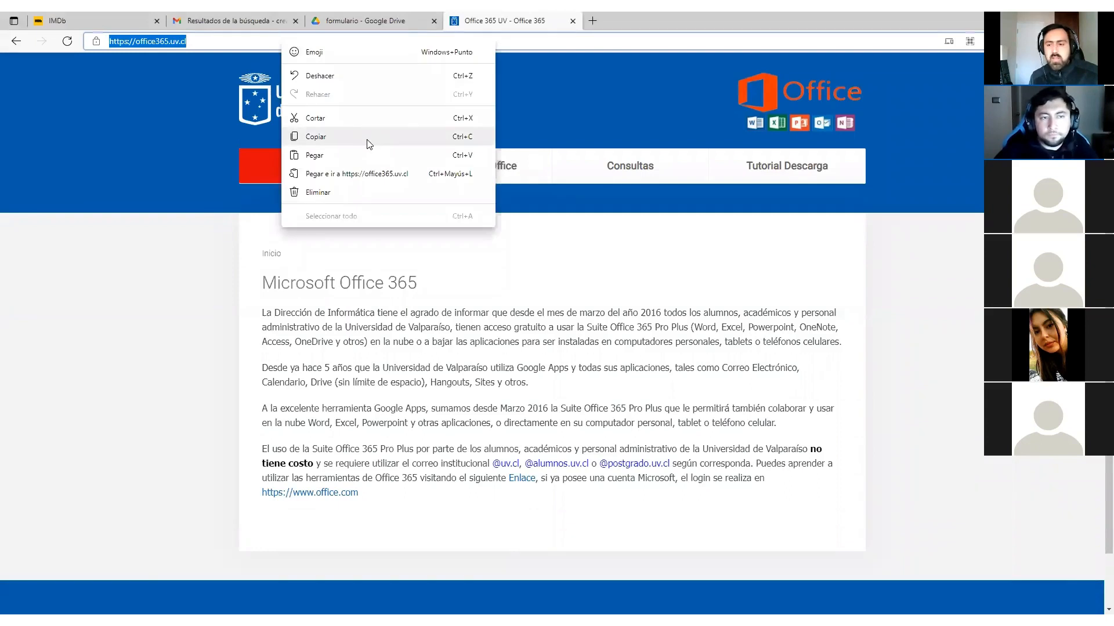
{"action": "left_click", "coordinate": [655, 540]}
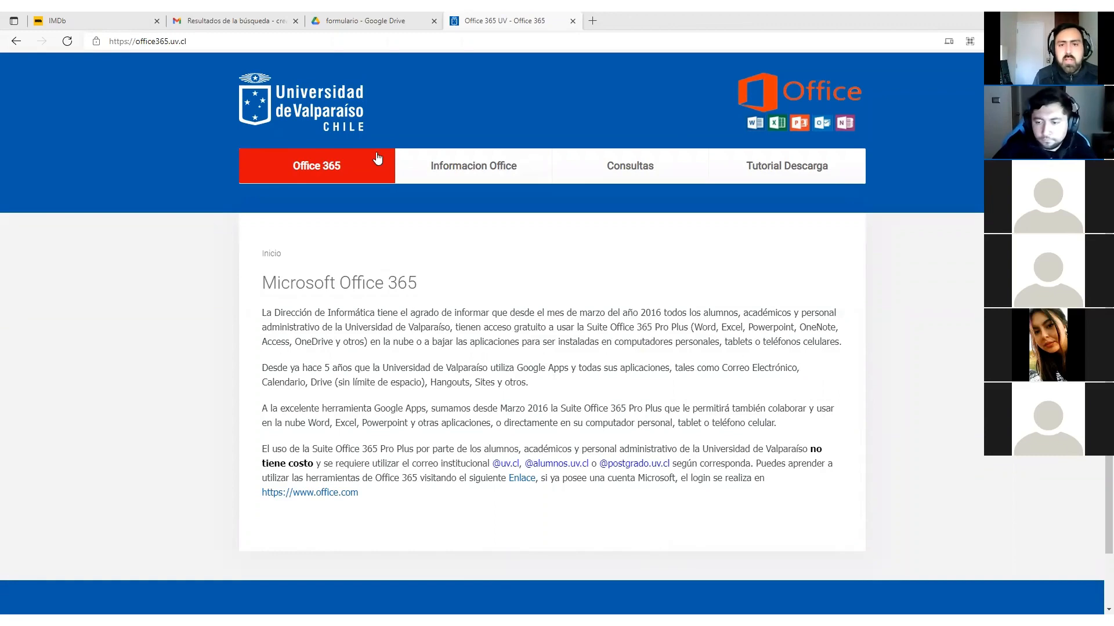
Step: Open the Tutorial Descarga document, look through its first pages on Office 365 access for students, and close it
{"action": "left_click", "coordinate": [777, 172]}
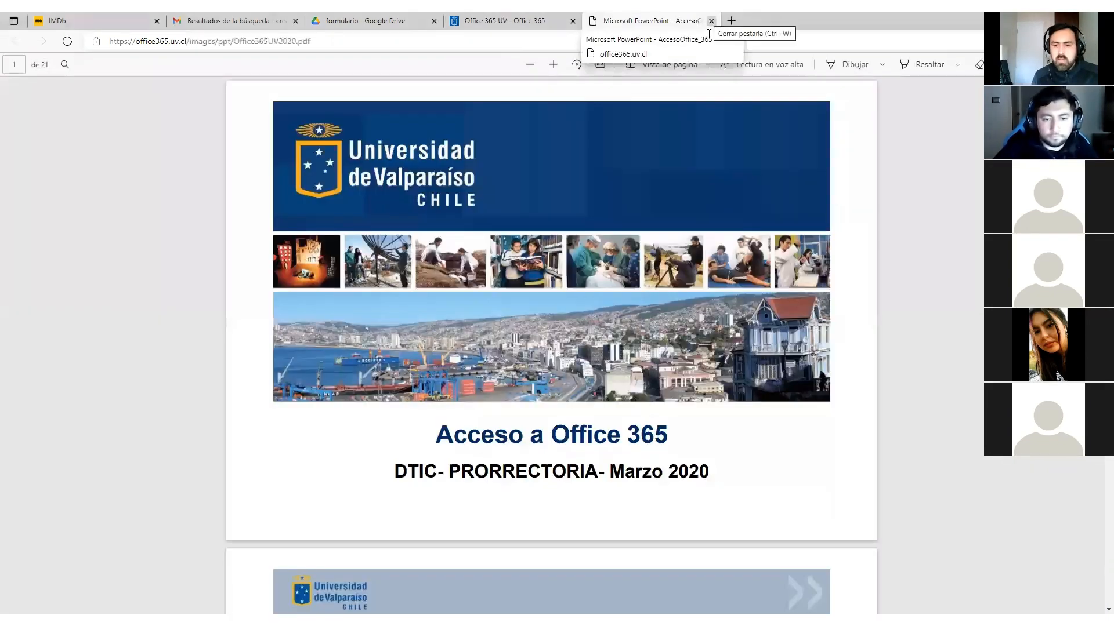
{"action": "scroll", "coordinate": [570, 170], "scroll_direction": "down", "scroll_amount": 5}
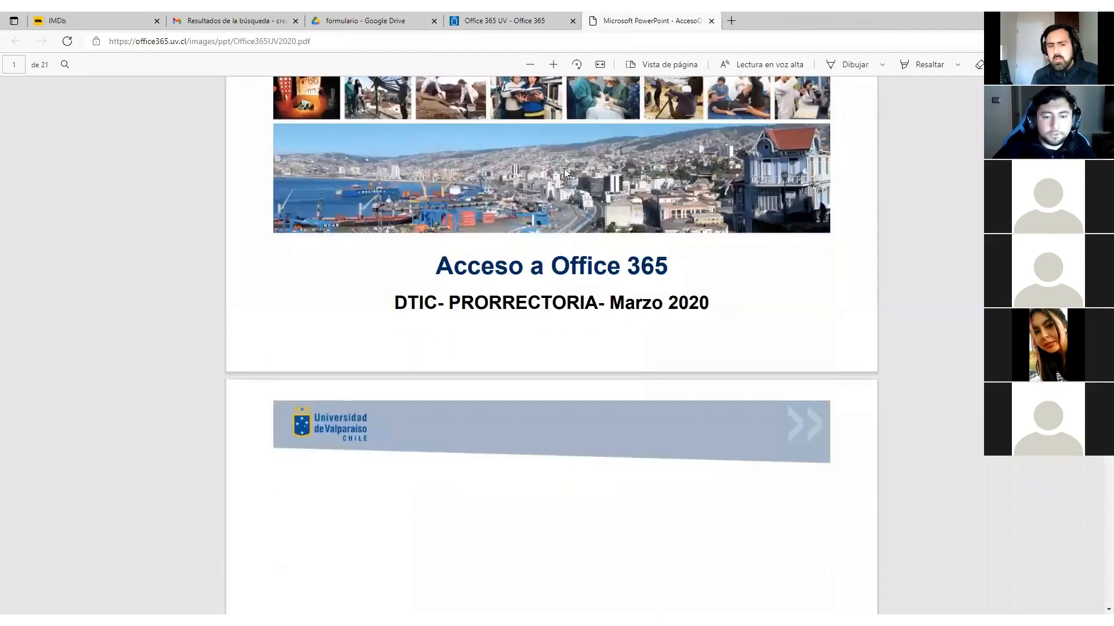
{"action": "scroll", "coordinate": [550, 187], "scroll_direction": "up", "scroll_amount": 2}
{"action": "scroll", "coordinate": [653, 306], "scroll_direction": "down", "scroll_amount": 10}
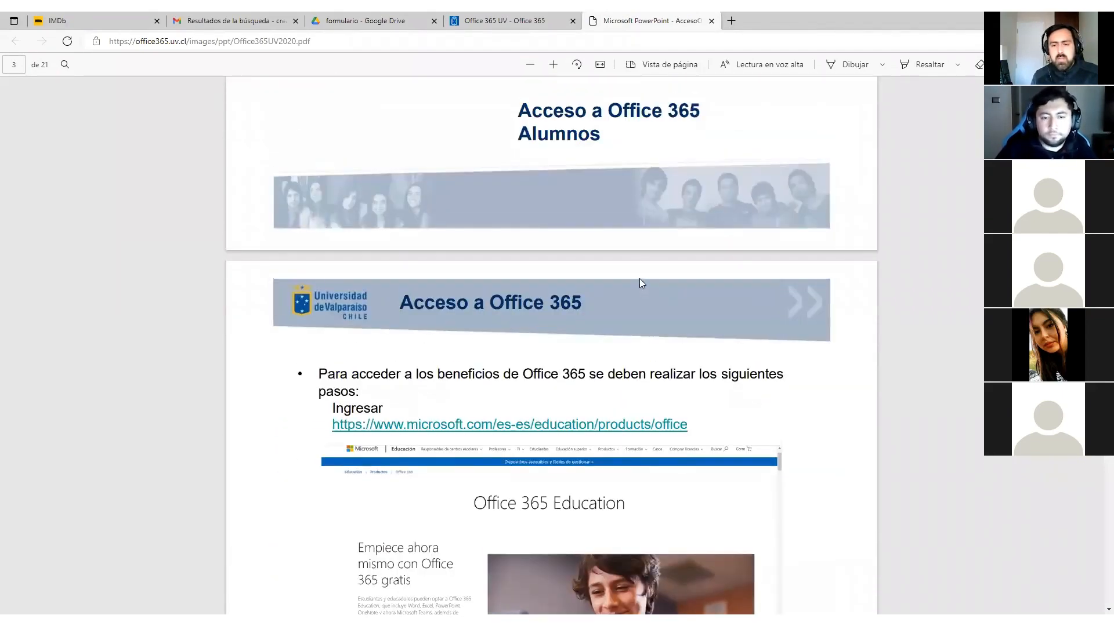
{"action": "scroll", "coordinate": [639, 279], "scroll_direction": "up", "scroll_amount": 2}
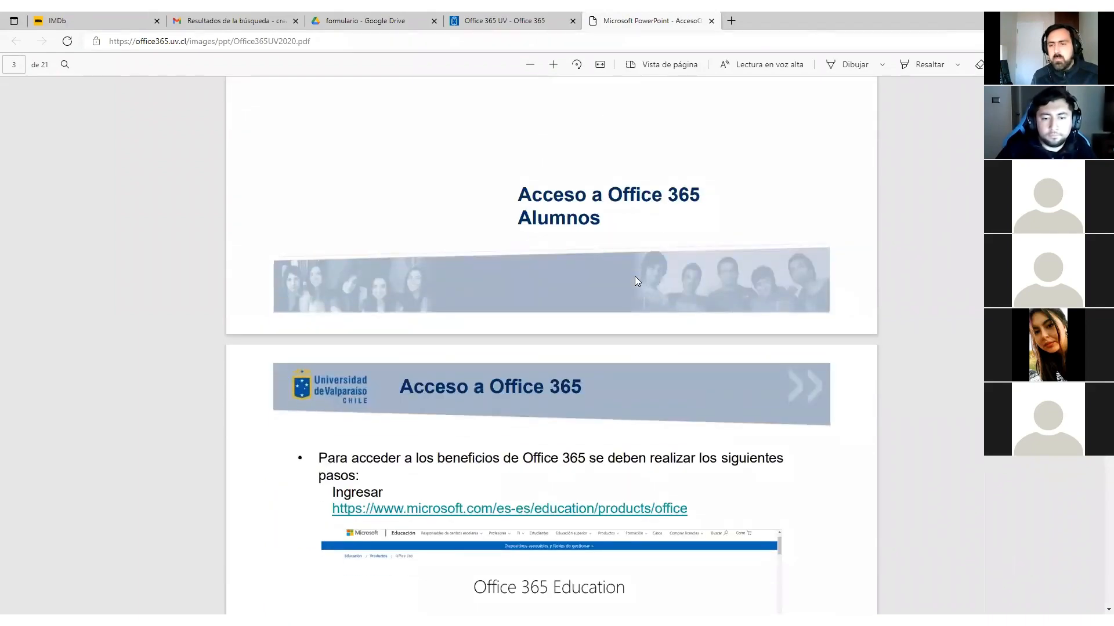
{"action": "scroll", "coordinate": [635, 281], "scroll_direction": "up", "scroll_amount": 10}
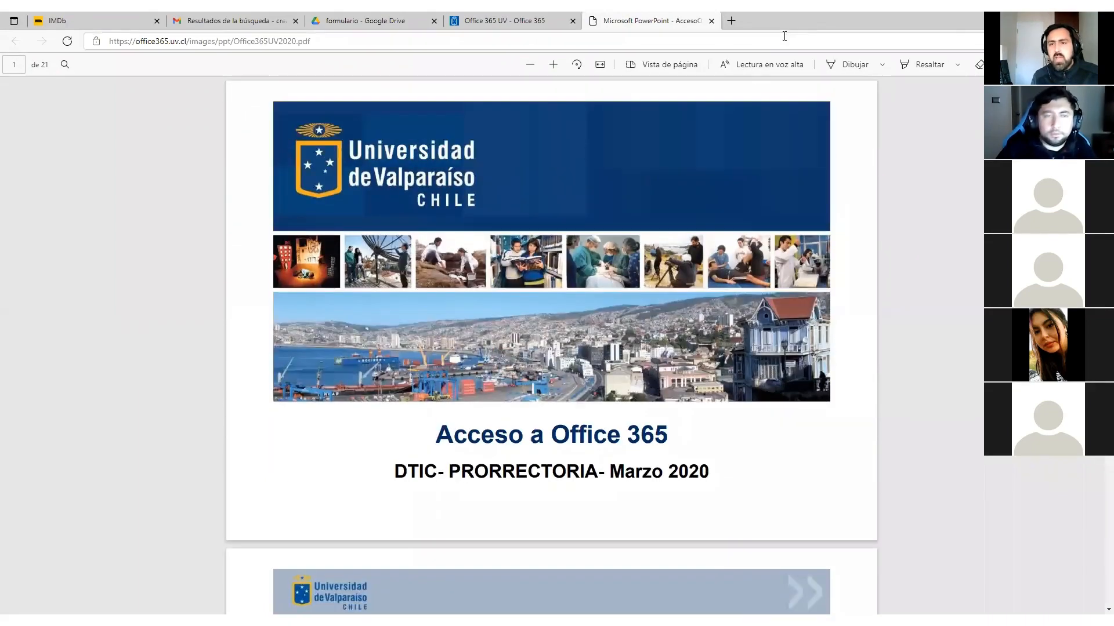
{"action": "left_click", "coordinate": [710, 23]}
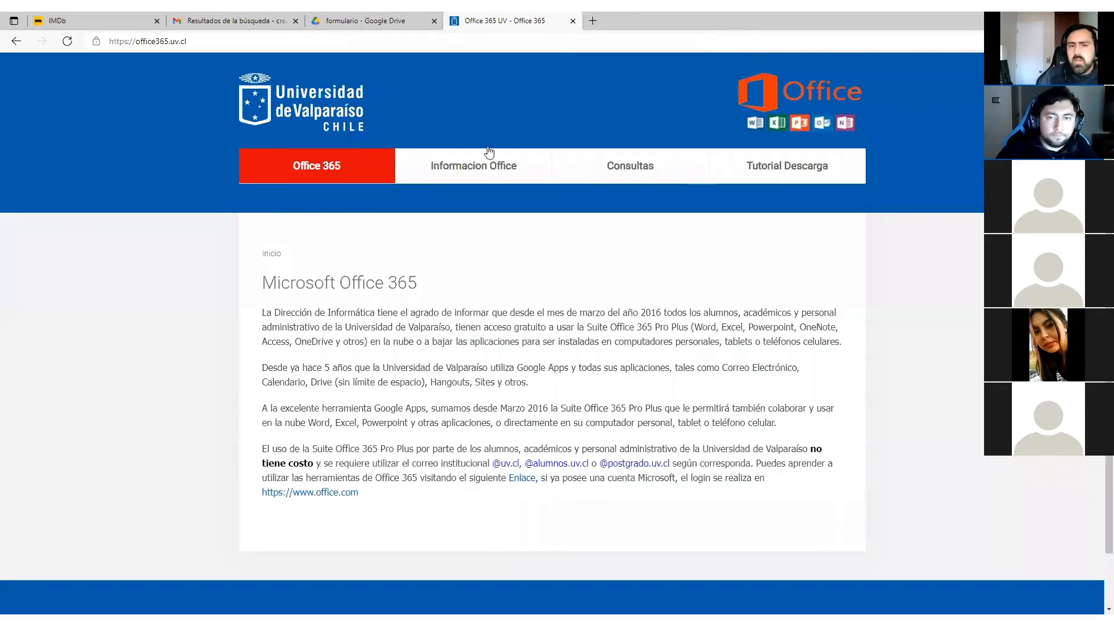